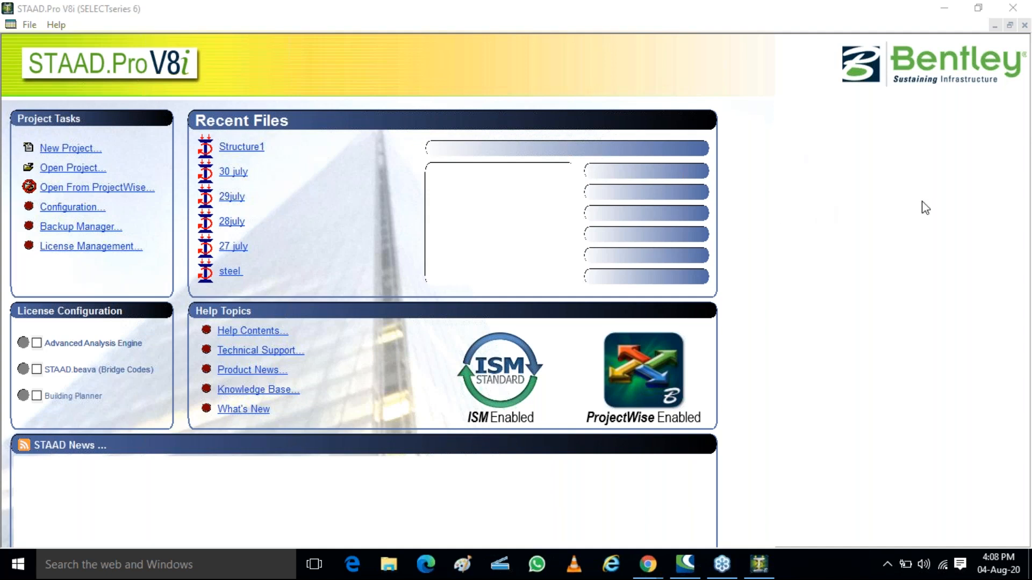
# Preview the recent project file 30 july on the start page
pyautogui.click(240, 175)
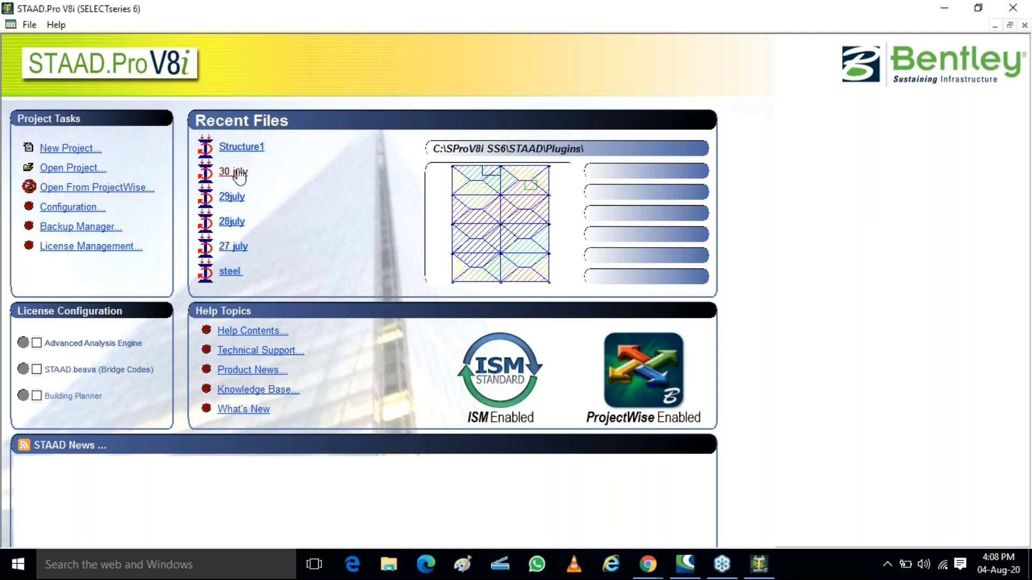
pyautogui.click(242, 175)
pyautogui.click(455, 206)
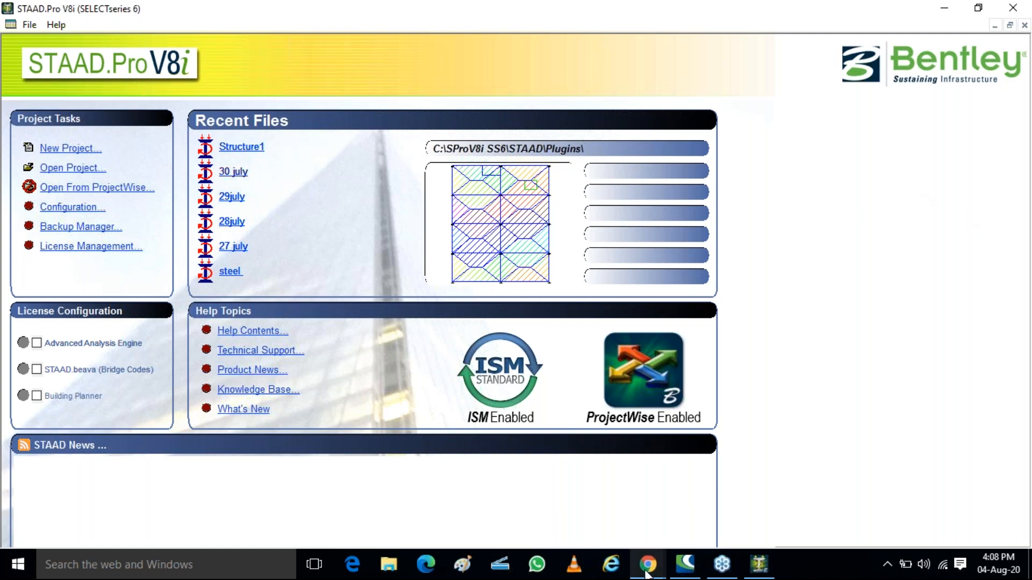
# Switch to Chrome, search for "speed test" in a new tab and run the internet speed test
pyautogui.click(699, 489)
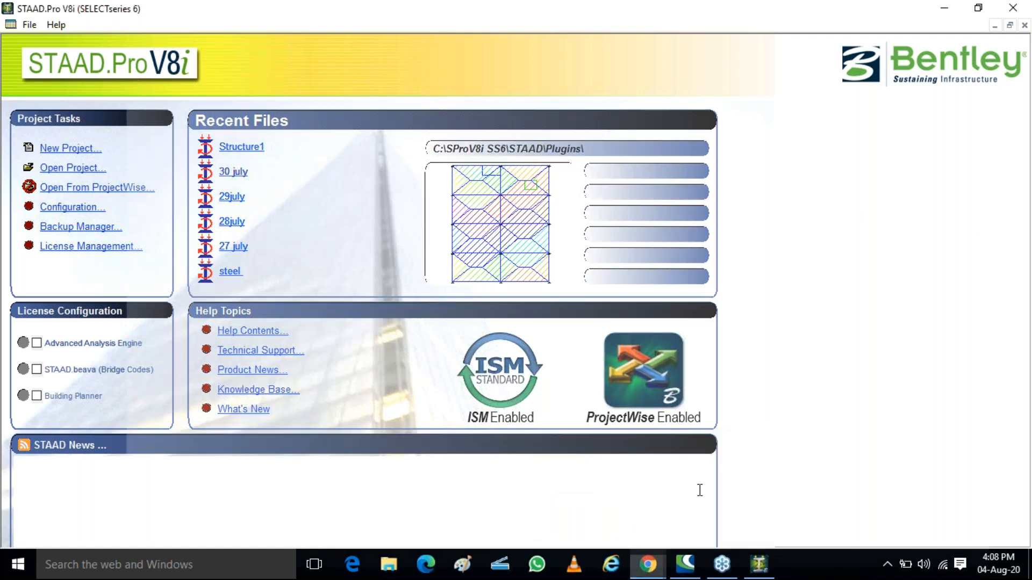
pyautogui.click(387, 11)
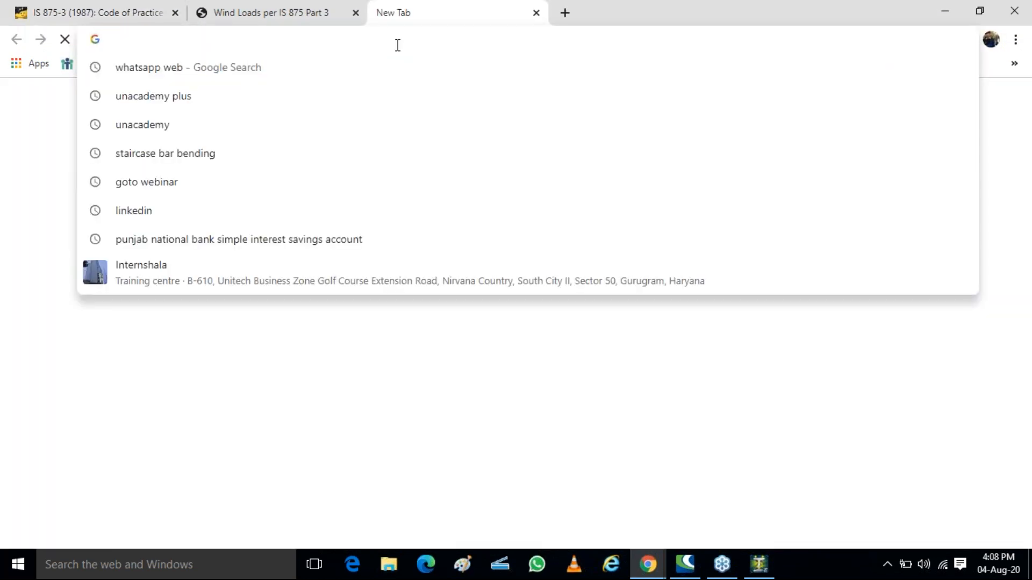
pyautogui.write('sp')
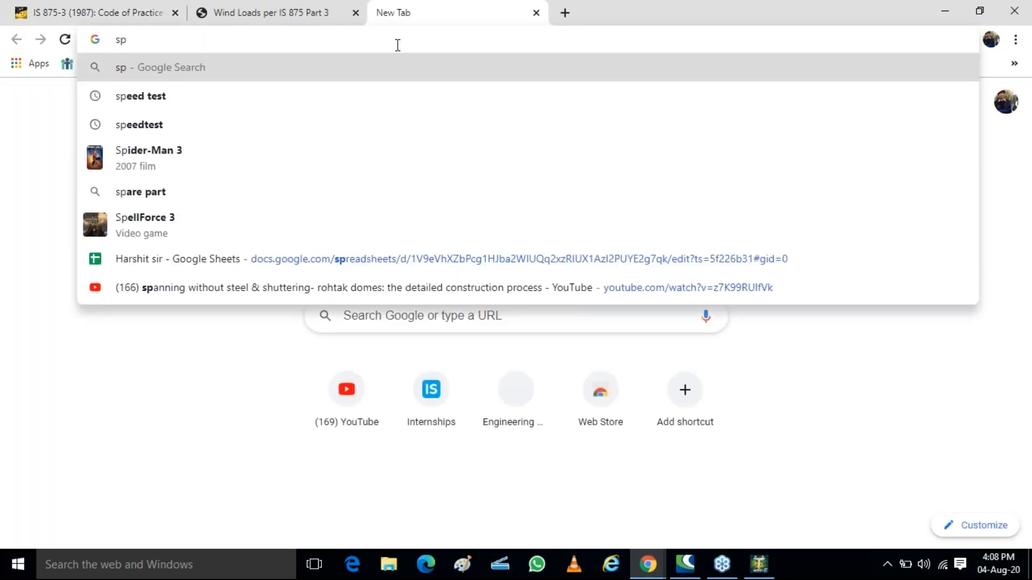
pyautogui.write('ee')
pyautogui.click(375, 77)
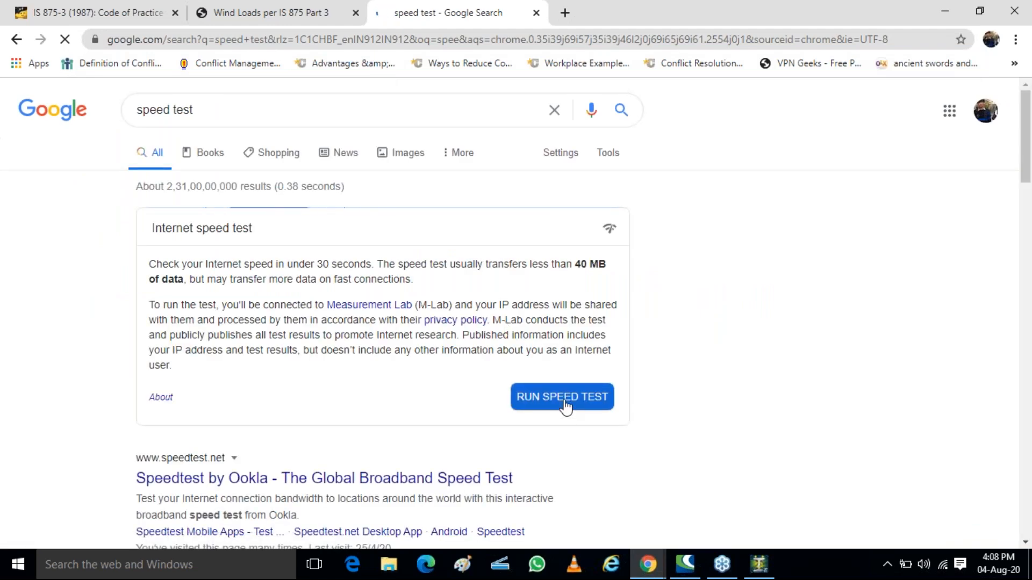
pyautogui.click(562, 398)
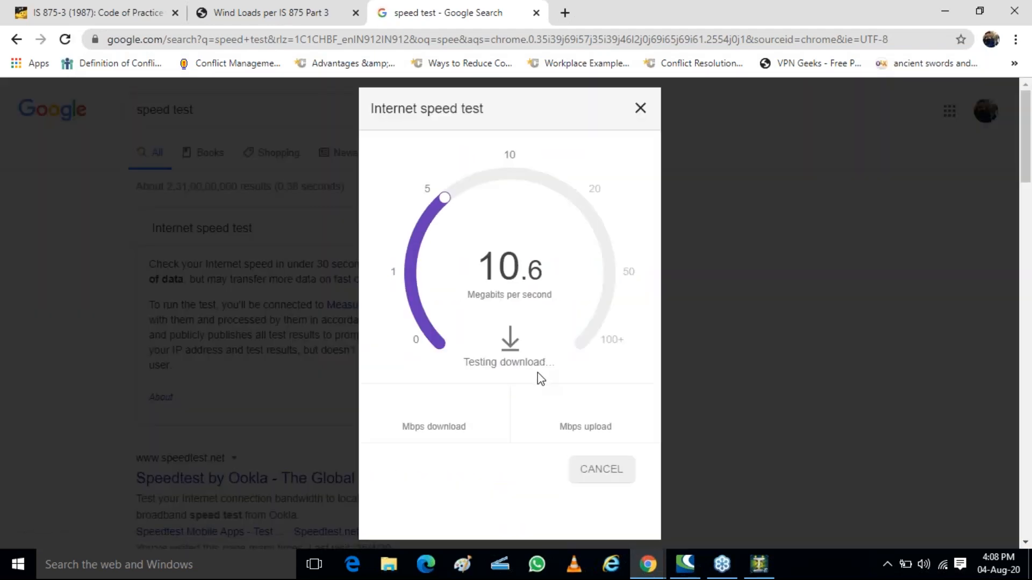
pyautogui.click(640, 108)
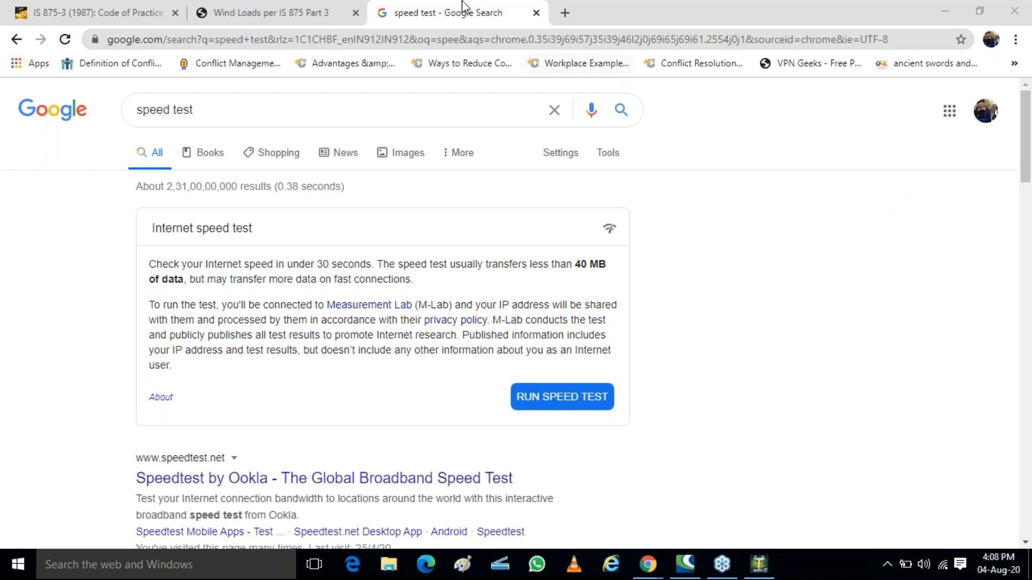
pyautogui.click(536, 12)
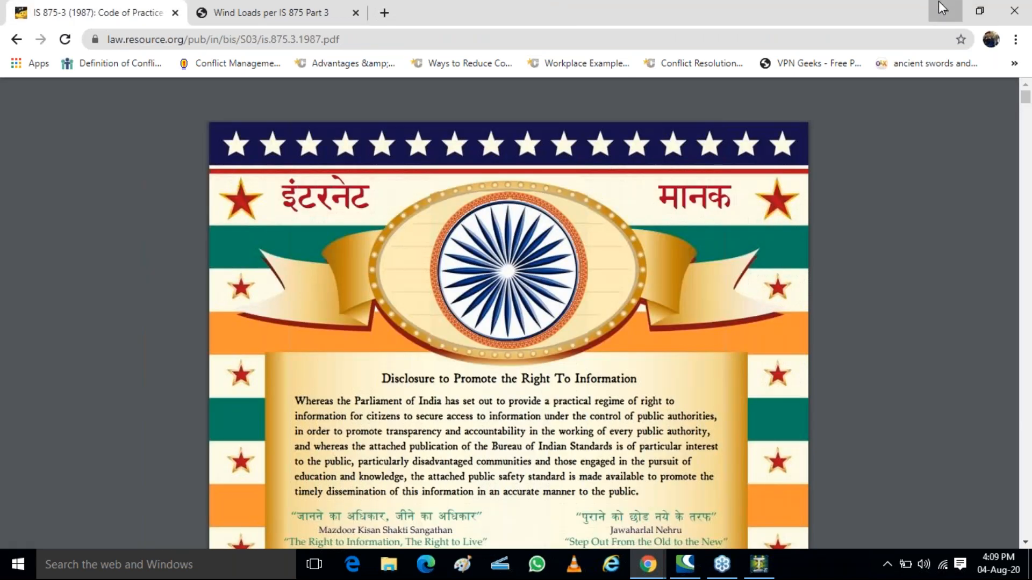
pyautogui.click(941, 7)
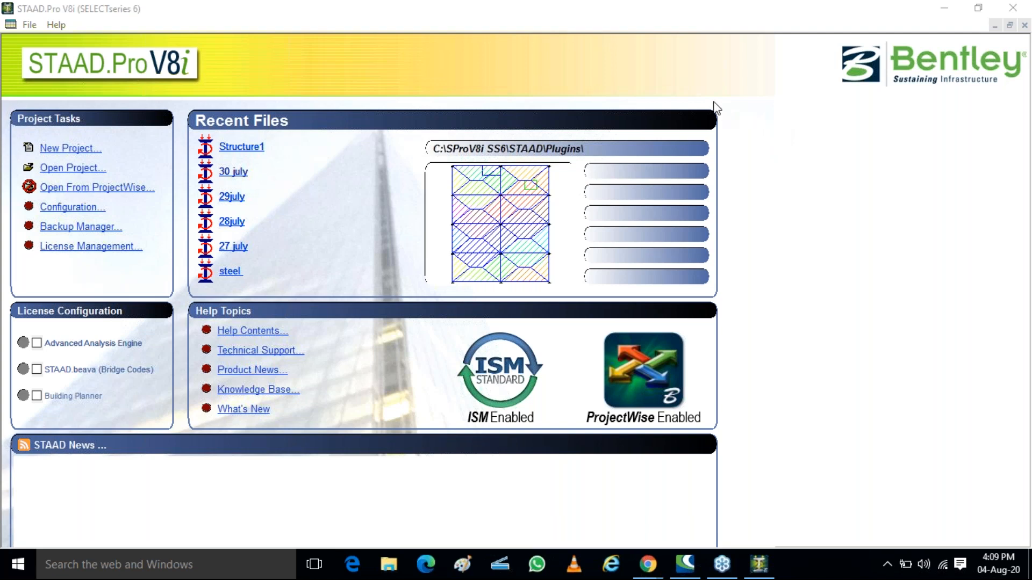
# Switch to Paint, enlarge the blank canvas to about 933 × 515 px and draw a tall rectangle in its middle
pyautogui.click(463, 565)
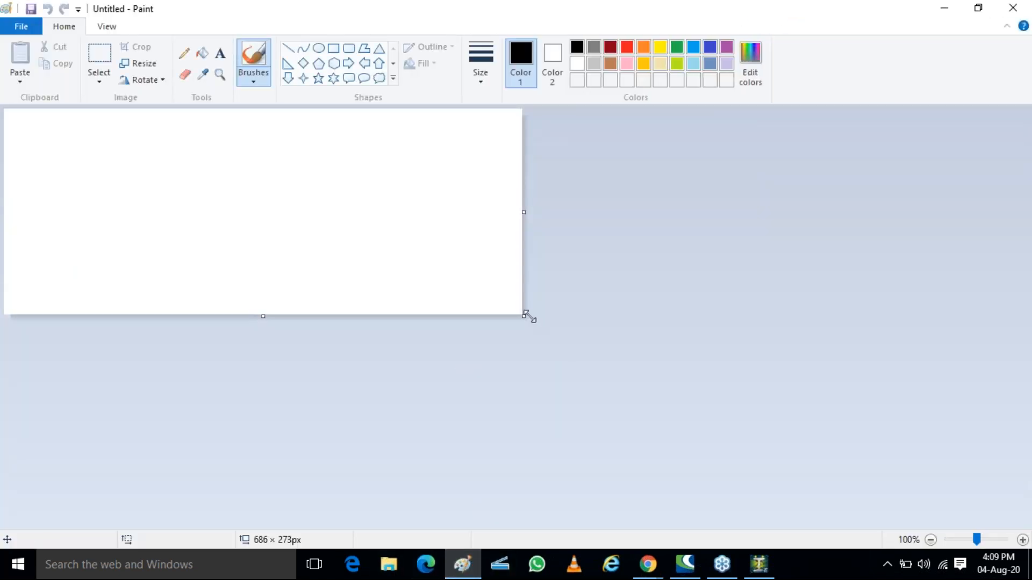
pyautogui.moveTo(524, 316); pyautogui.dragTo(711, 499)
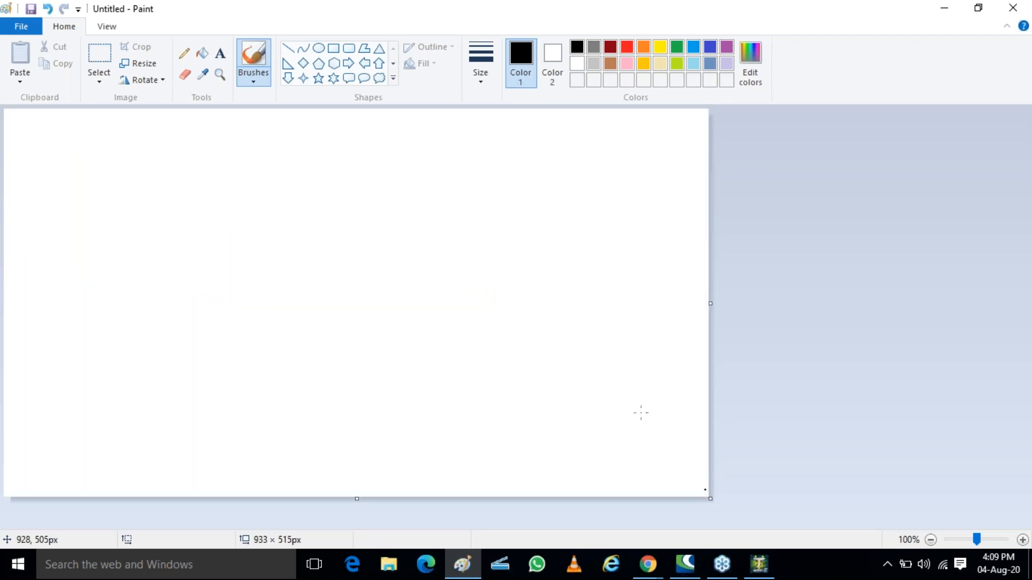
pyautogui.click(333, 48)
pyautogui.moveTo(328, 172); pyautogui.dragTo(427, 420)
pyautogui.click(207, 143)
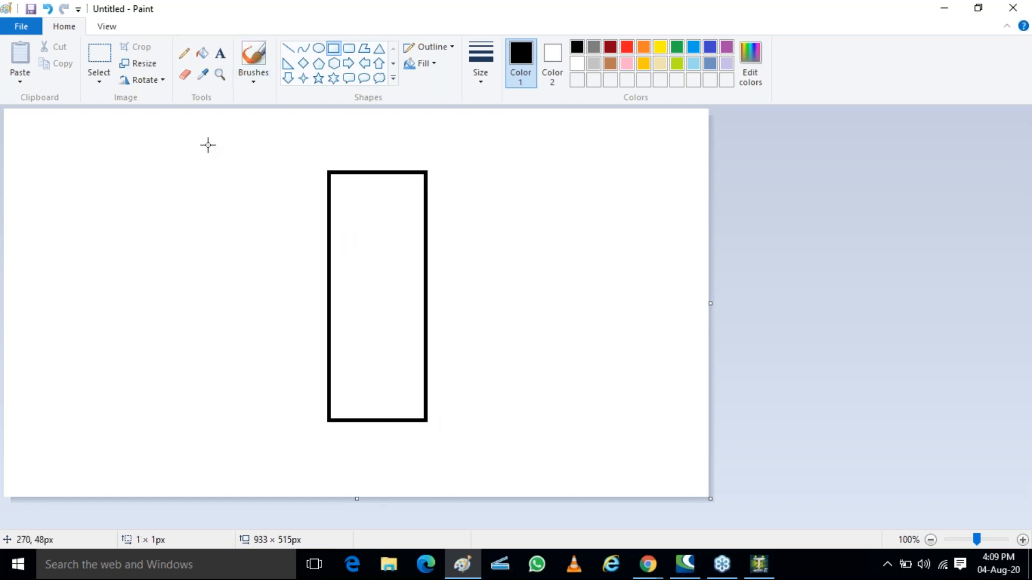
# Draw two horizontal lines across the tall rectangle to divide it into three storeys
pyautogui.click(290, 49)
pyautogui.moveTo(331, 268); pyautogui.dragTo(425, 269)
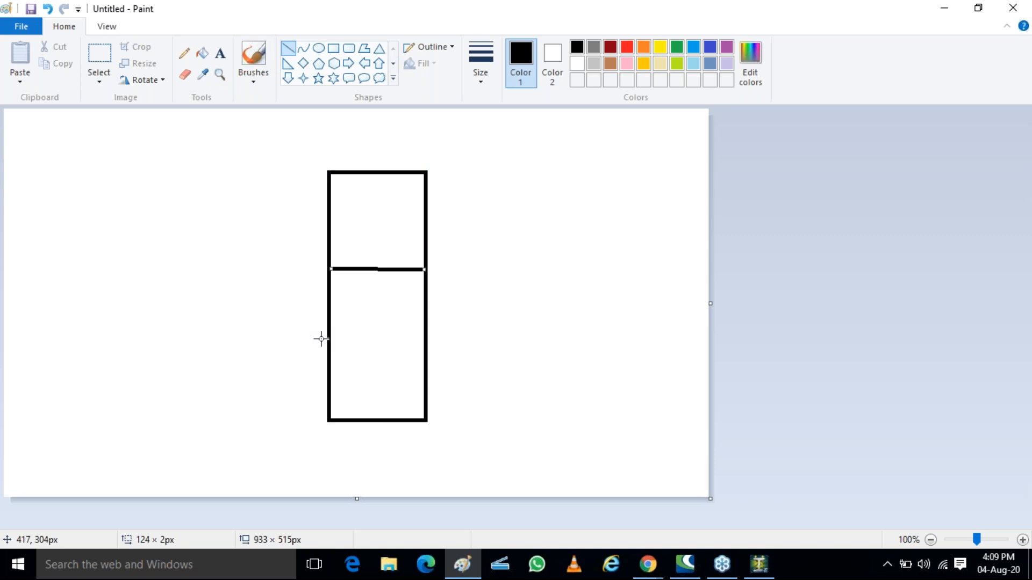
pyautogui.moveTo(329, 342); pyautogui.dragTo(427, 342)
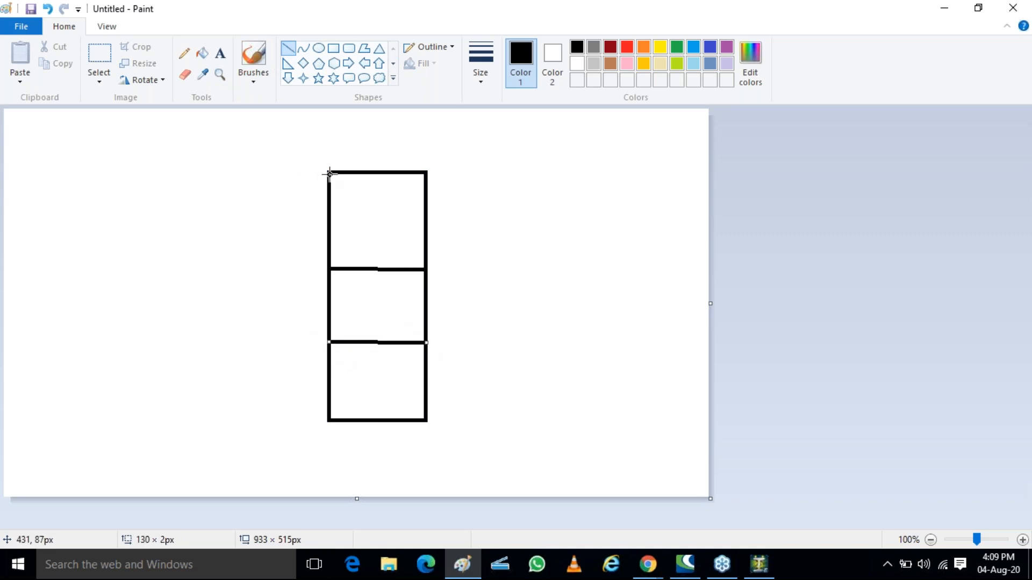
# Draw the building's top face in perspective with two slanted lines and a horizontal back edge
pyautogui.moveTo(322, 168); pyautogui.dragTo(283, 136)
pyautogui.moveTo(426, 173); pyautogui.dragTo(385, 141)
pyautogui.moveTo(286, 137); pyautogui.dragTo(379, 136)
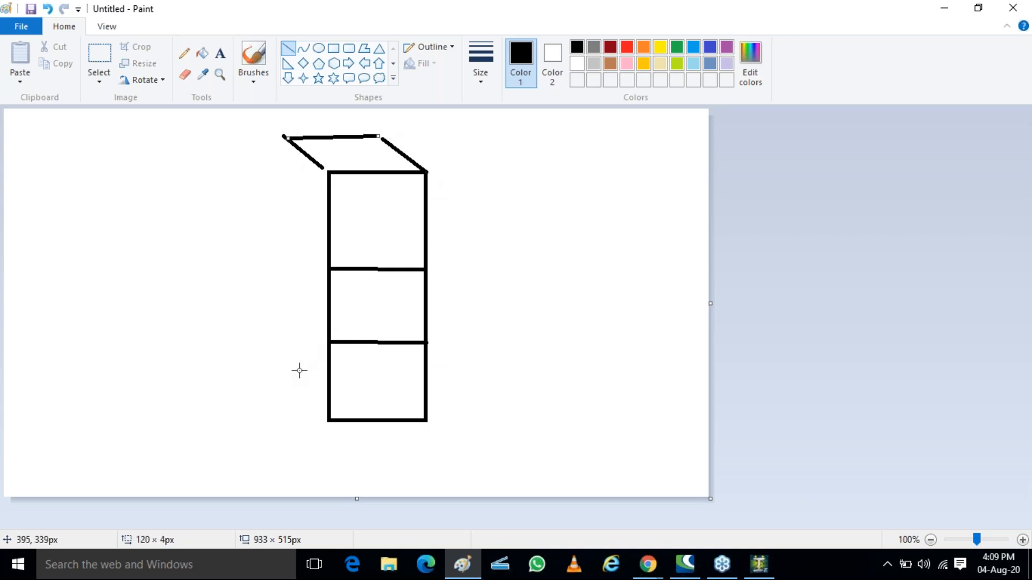
# Draw the building's left side face with a slanted base and vertical rear edge, and continue both floor lines across it
pyautogui.moveTo(329, 420); pyautogui.dragTo(288, 386)
pyautogui.moveTo(293, 134)
pyautogui.mouseDown()
pyautogui.moveTo(290, 396)
pyautogui.moveTo(282, 393)
pyautogui.mouseUp()
pyautogui.moveTo(286, 243)
pyautogui.mouseDown()
pyautogui.moveTo(306, 258)
pyautogui.moveTo(277, 249)
pyautogui.mouseUp()
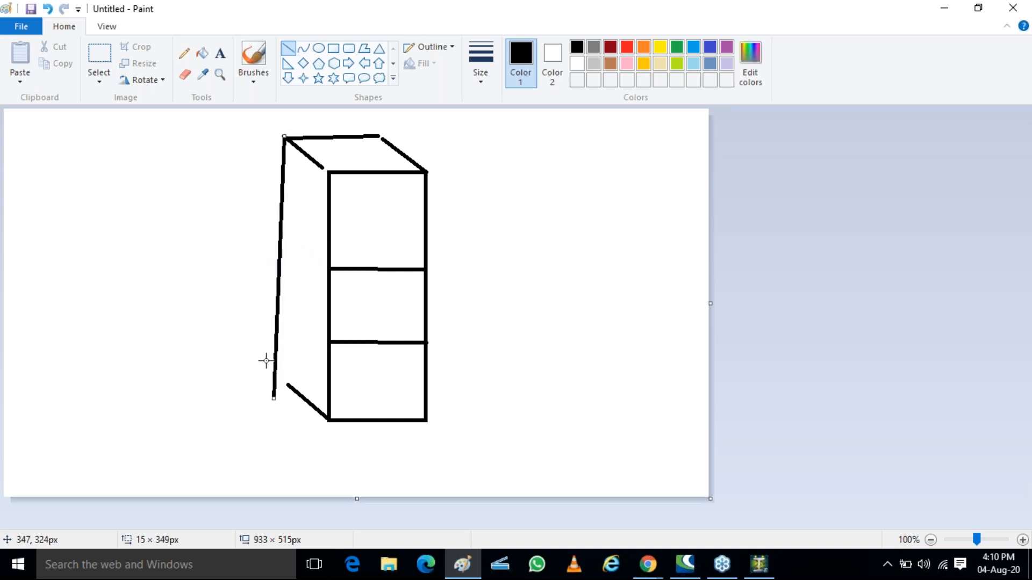
pyautogui.moveTo(273, 398); pyautogui.dragTo(285, 384)
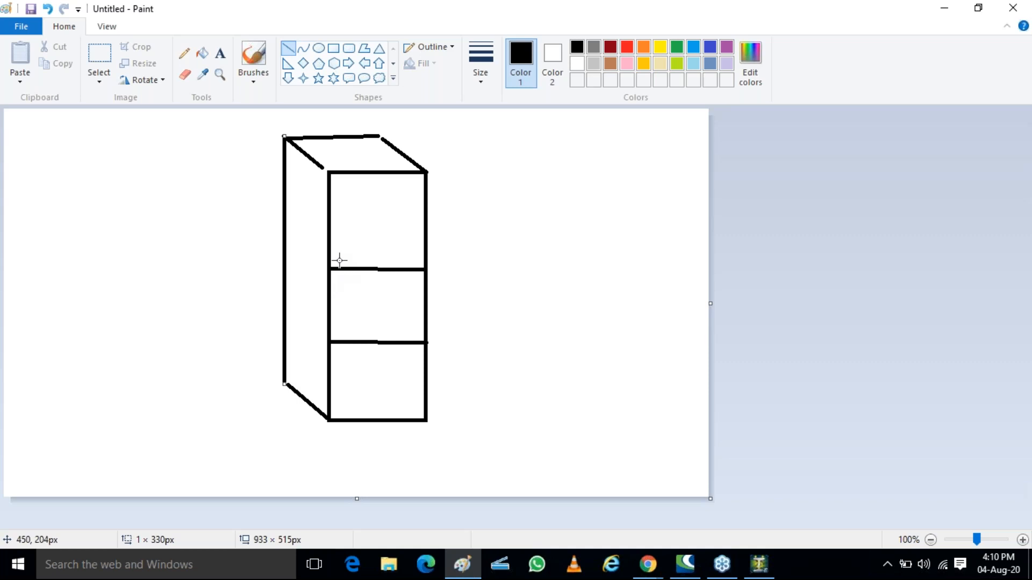
pyautogui.moveTo(323, 272)
pyautogui.mouseDown()
pyautogui.moveTo(286, 249)
pyautogui.moveTo(282, 232)
pyautogui.mouseUp()
pyautogui.moveTo(332, 343); pyautogui.dragTo(280, 303)
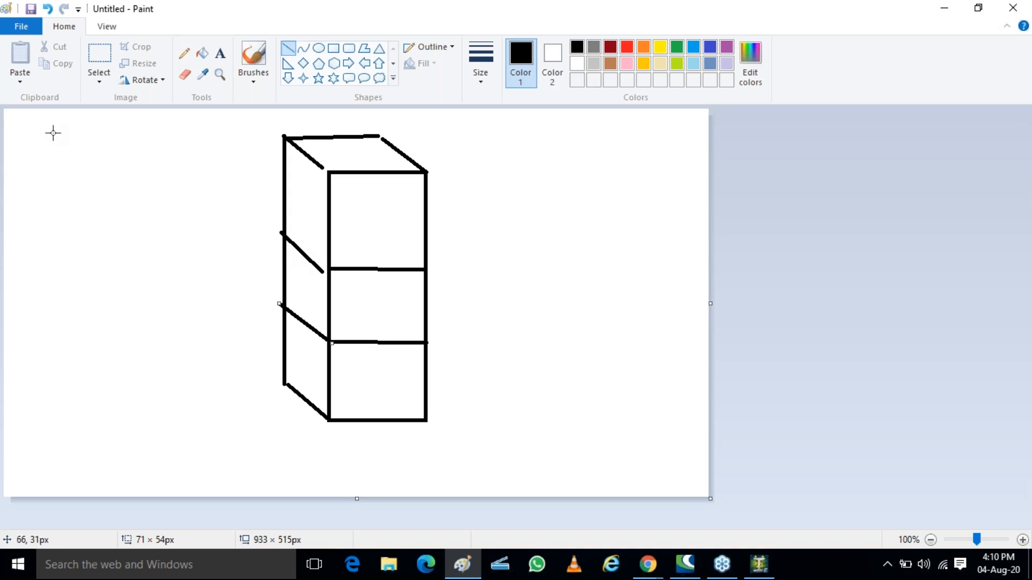
# Draw three right-pointing block arrows to the left of the building at different heights to represent wind
pyautogui.click(347, 63)
pyautogui.moveTo(83, 156); pyautogui.dragTo(152, 170)
pyautogui.moveTo(86, 264); pyautogui.dragTo(180, 276)
pyautogui.moveTo(72, 334); pyautogui.dragTo(171, 353)
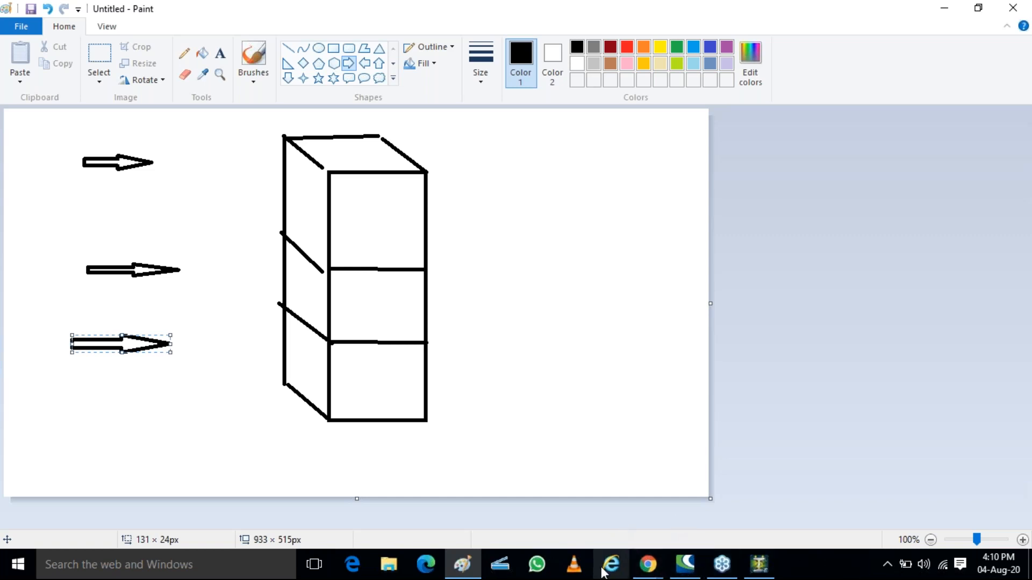
# Switch to the IS 875-3 (1987) PDF in Chrome and find the notation list on page 5
pyautogui.moveTo(649, 571)
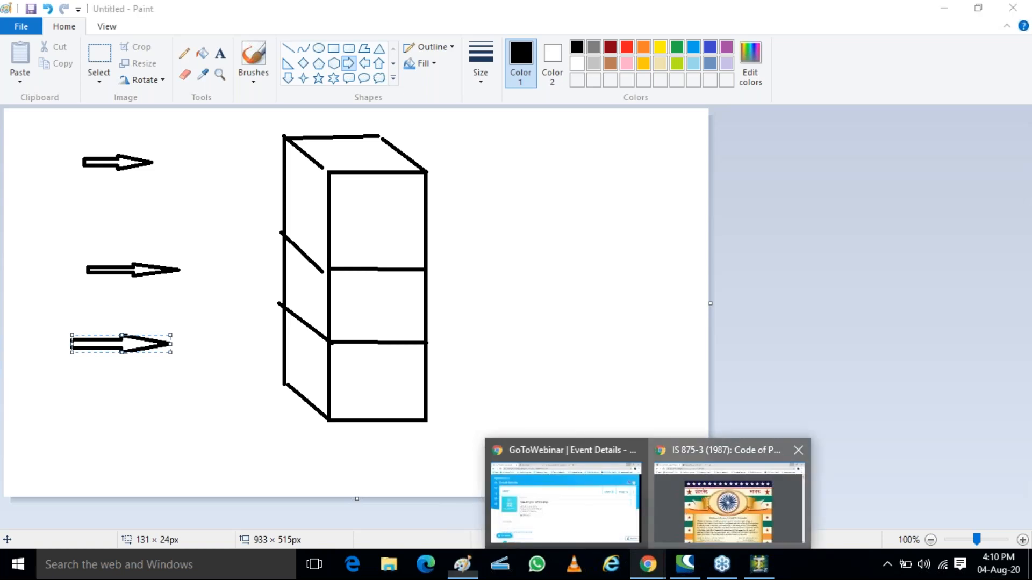
pyautogui.click(737, 508)
pyautogui.scroll(-15, 319, 316)
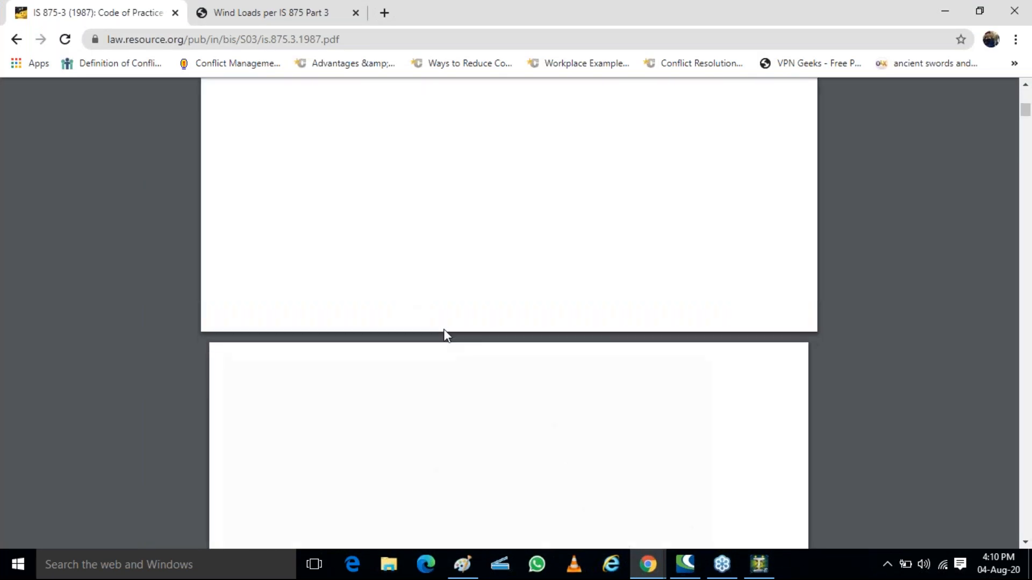
pyautogui.scroll(-20, 451, 346)
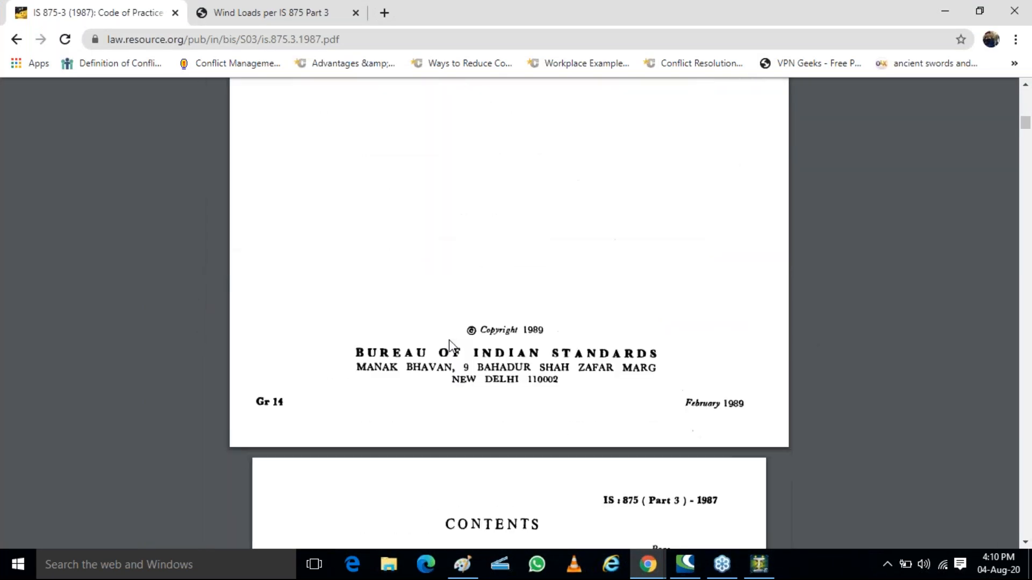
pyautogui.scroll(-15, 452, 347)
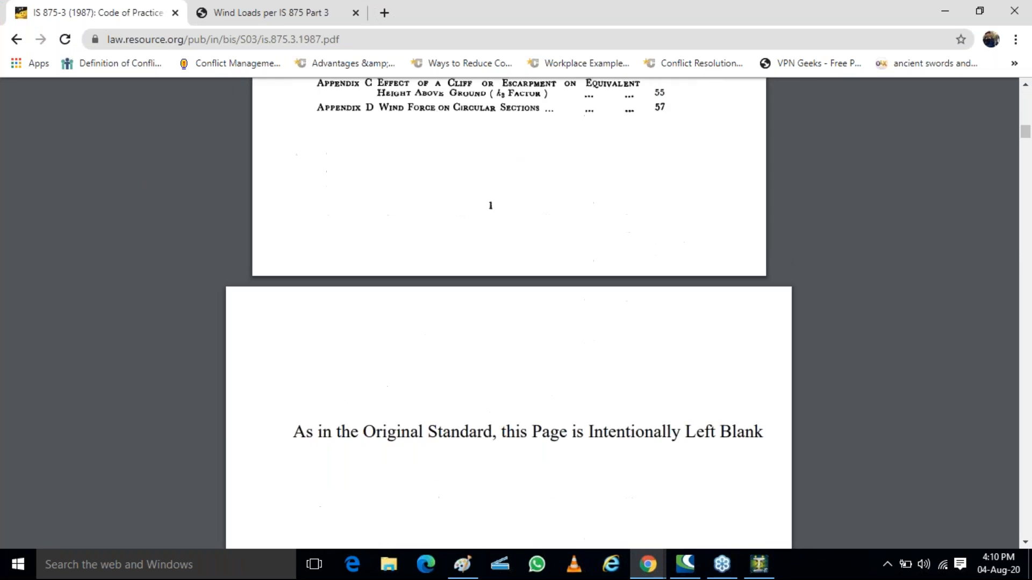
pyautogui.scroll(-18, 451, 347)
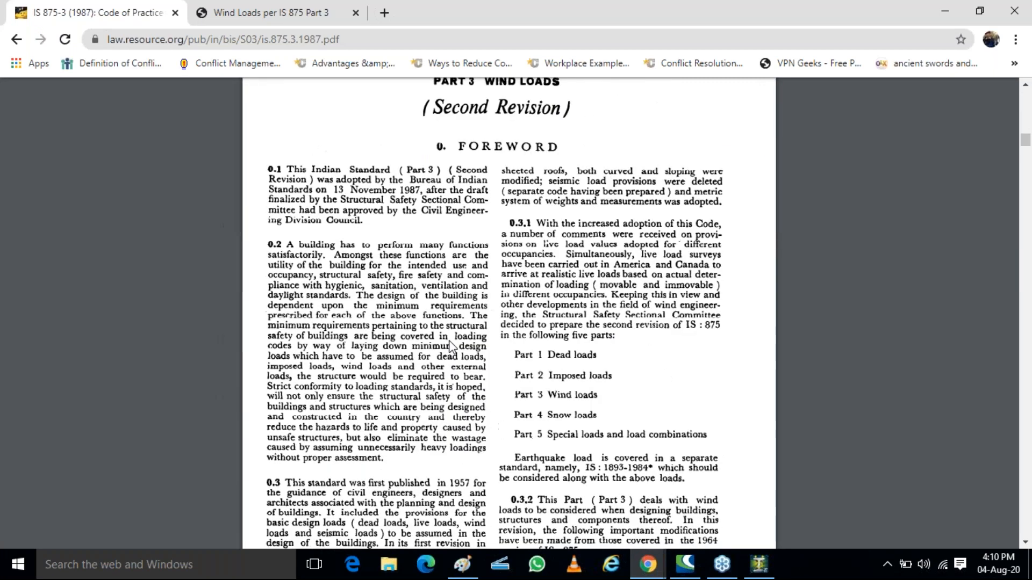
pyautogui.scroll(-18, 451, 346)
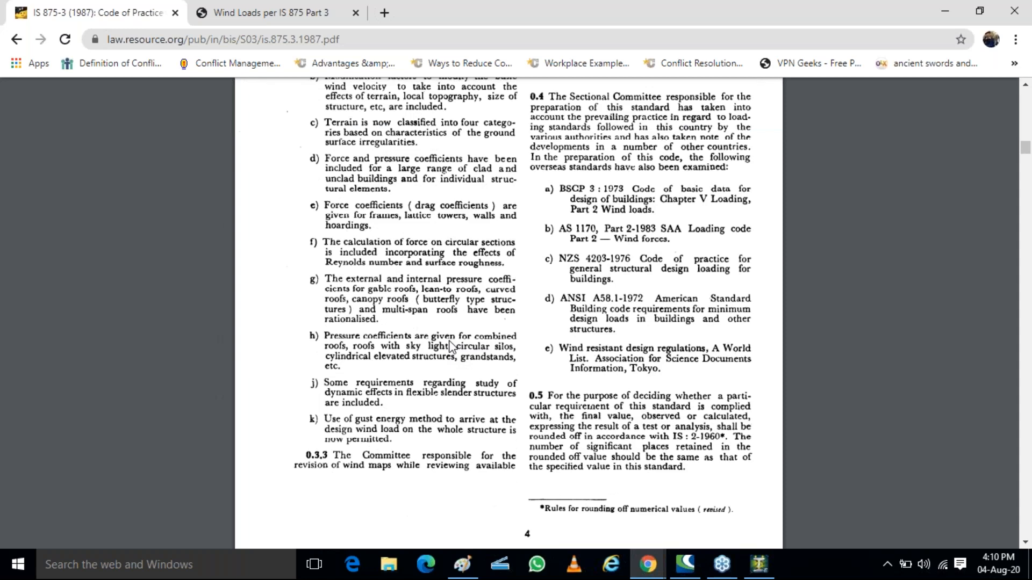
pyautogui.scroll(-15, 450, 347)
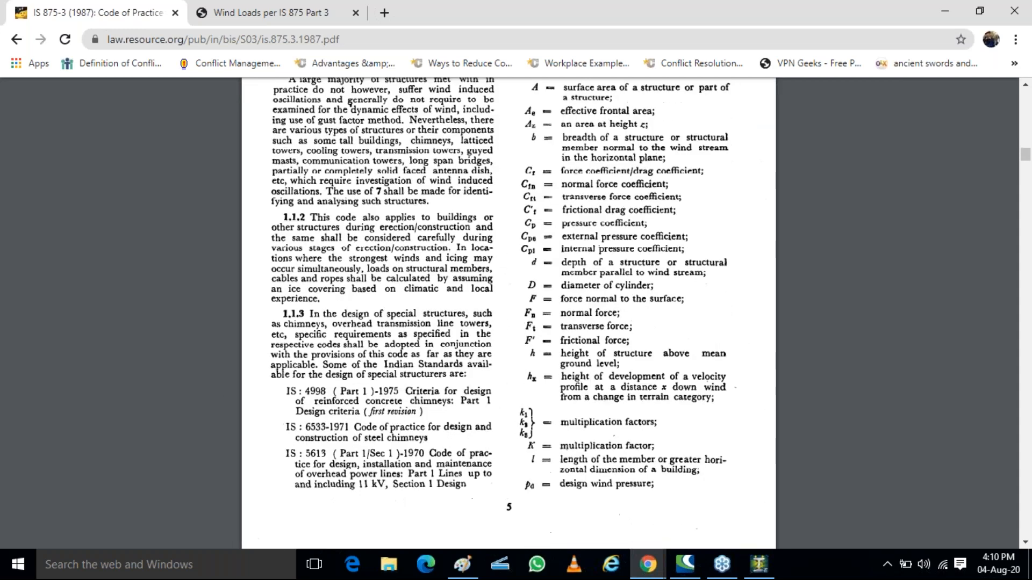
pyautogui.scroll(2, 585, 208)
# Examine the multiplication factors k1, k2 and k3 in the notation list
pyautogui.click(585, 208)
pyautogui.click(516, 190)
pyautogui.click(517, 197)
pyautogui.click(519, 210)
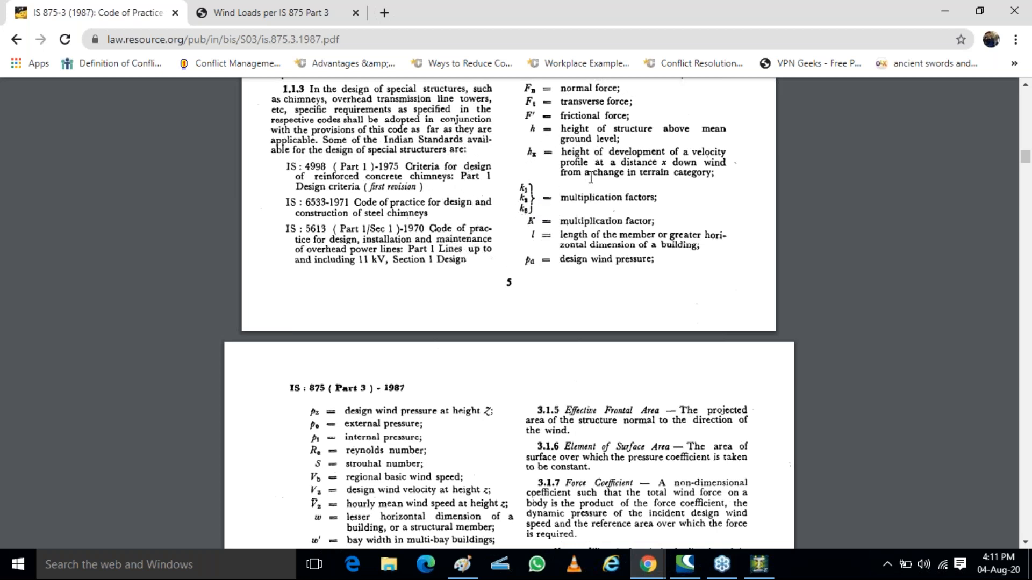
# Examine the symbols for regional basic wind speed, design wind velocity and design wind pressure on the notation list's next page
pyautogui.scroll(-5, 591, 176)
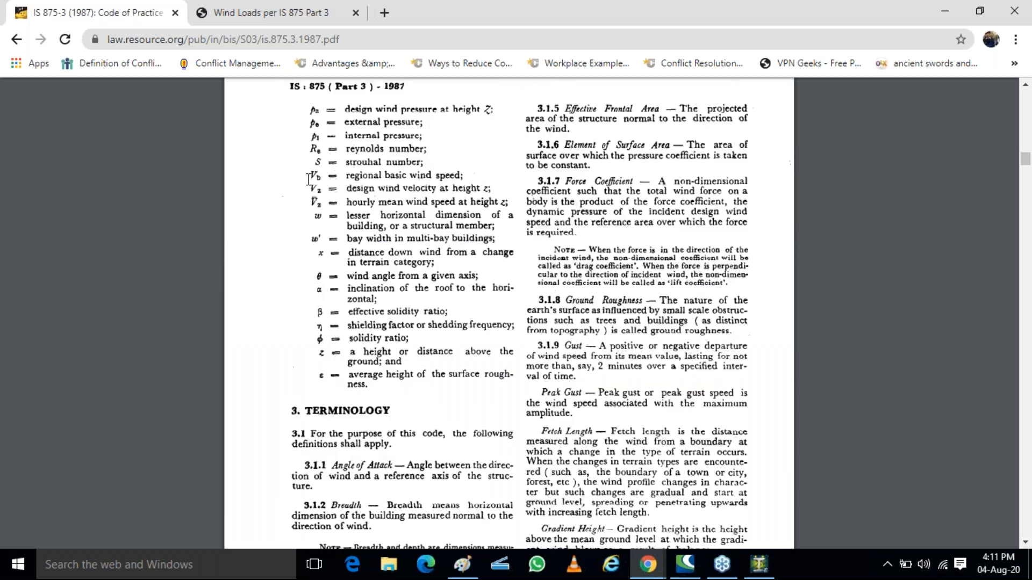
pyautogui.moveTo(323, 179); pyautogui.dragTo(321, 189)
pyautogui.moveTo(310, 178); pyautogui.dragTo(322, 179)
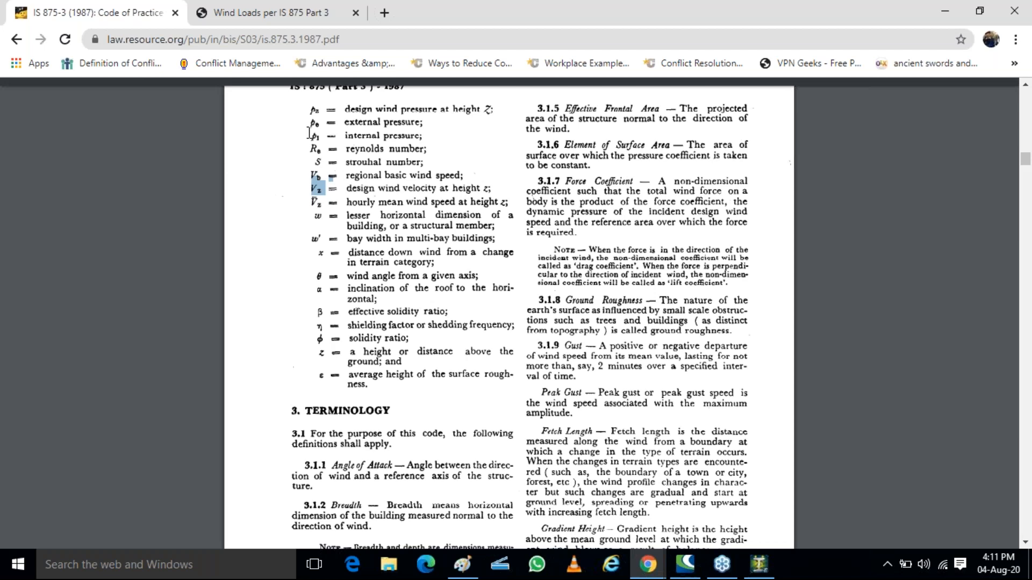
pyautogui.scroll(1, 305, 186)
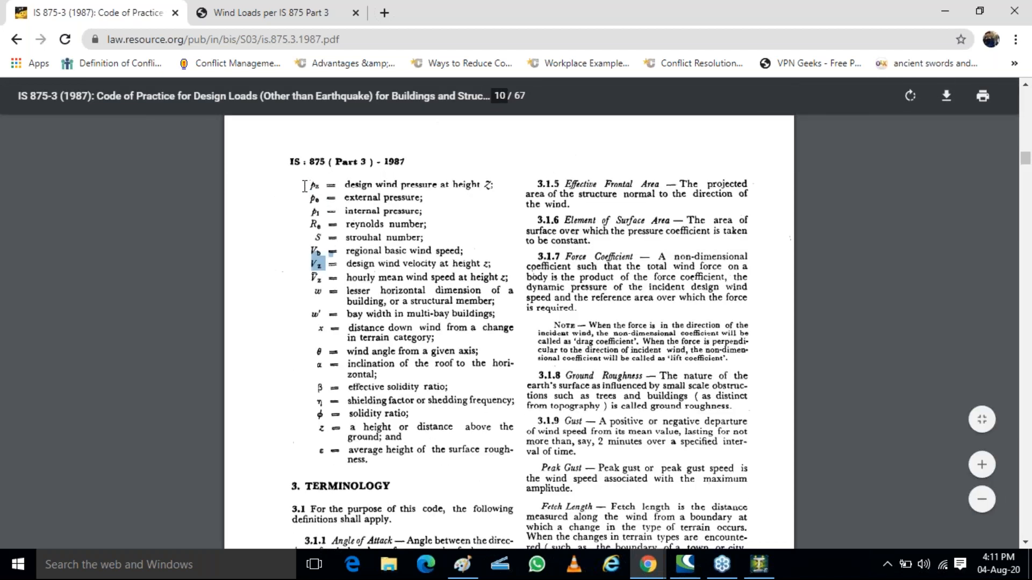
pyautogui.moveTo(305, 186); pyautogui.dragTo(308, 185)
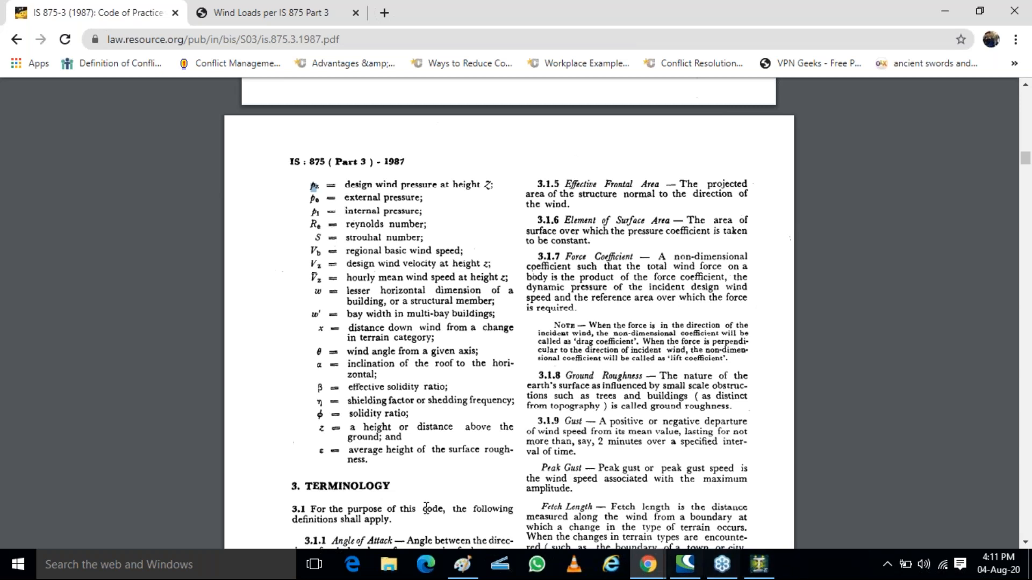
# Open a blank tab in Chrome and return to the building sketch in Paint
pyautogui.click(462, 565)
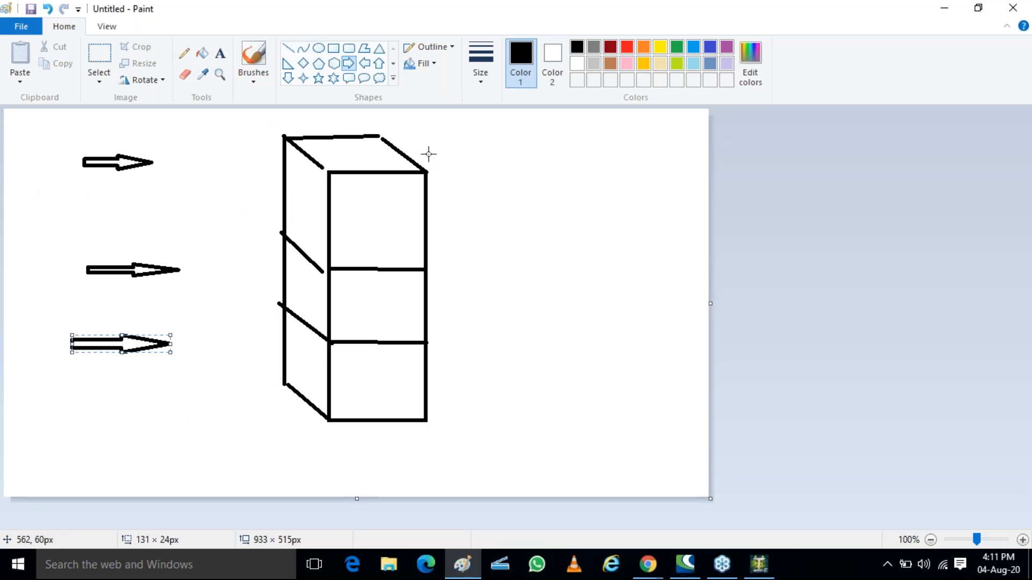
pyautogui.click(648, 564)
pyautogui.click(686, 519)
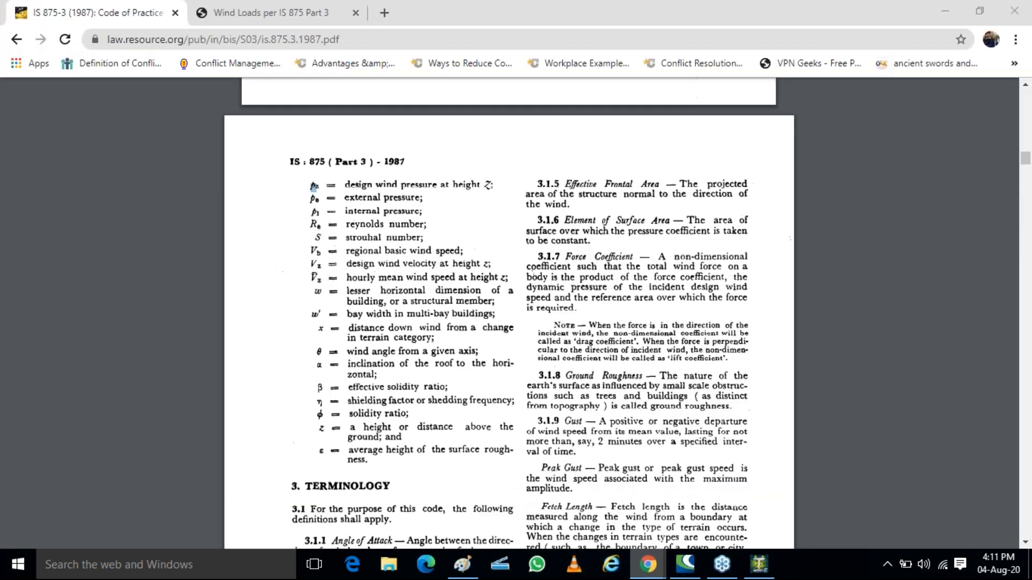
pyautogui.hotkey('ctrl', 't')
pyautogui.click(402, 36)
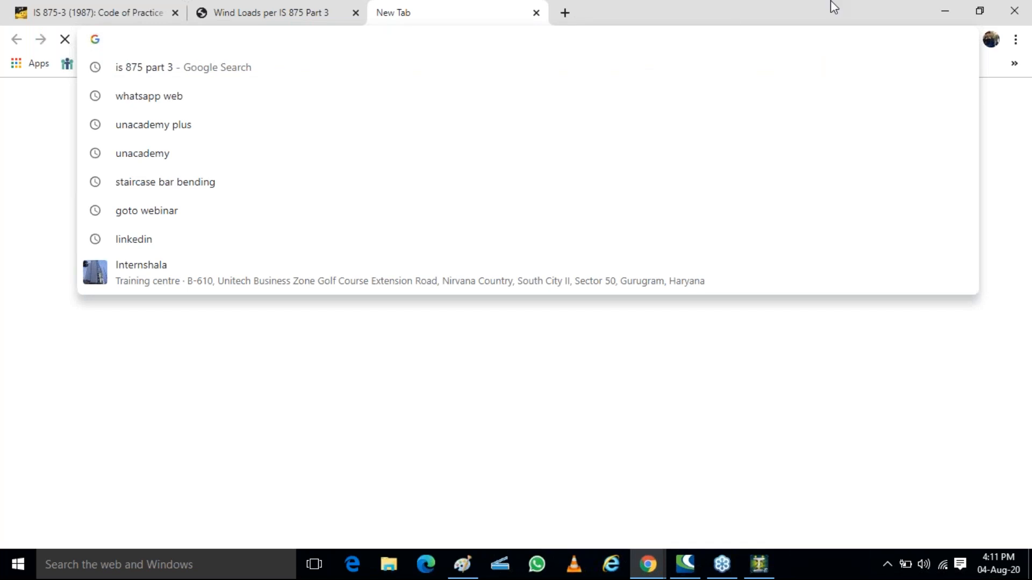
pyautogui.click(947, 10)
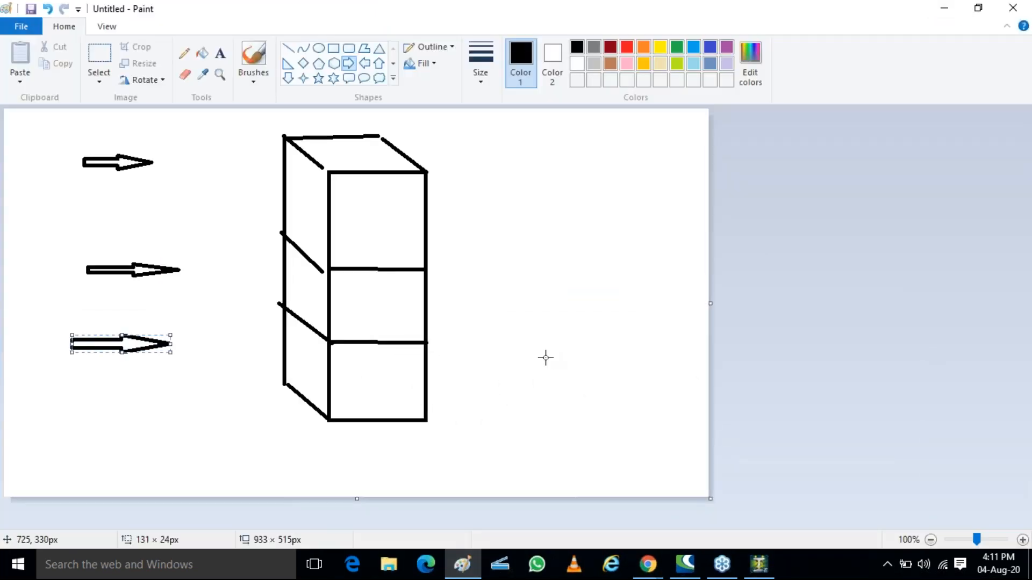
# Draw three black upright rectangles as low neighbouring buildings, two left of the tall building and one to its right
pyautogui.click(333, 48)
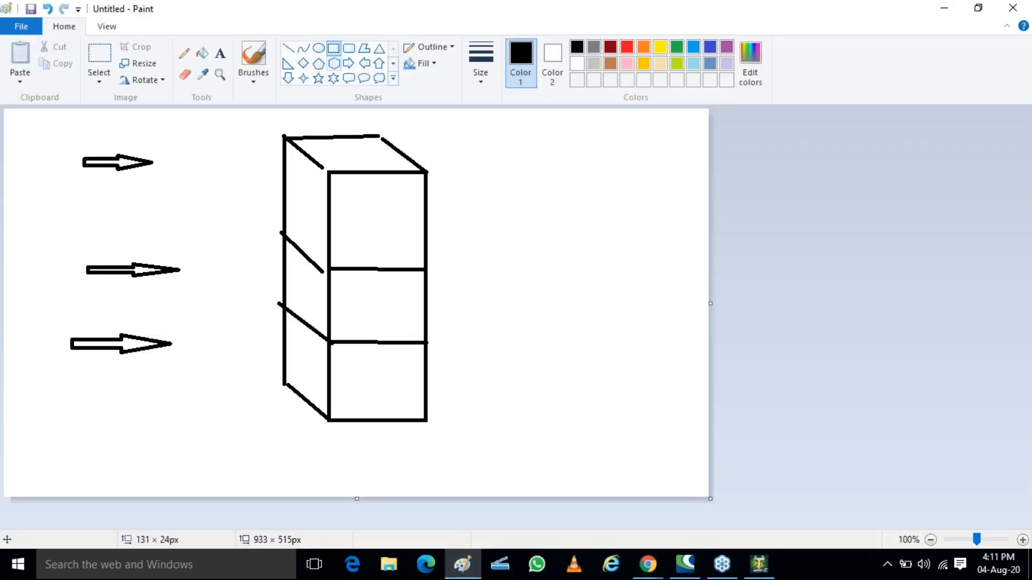
pyautogui.moveTo(504, 309)
pyautogui.mouseDown()
pyautogui.moveTo(582, 396)
pyautogui.moveTo(579, 431)
pyautogui.mouseUp()
pyautogui.moveTo(150, 294); pyautogui.dragTo(224, 477)
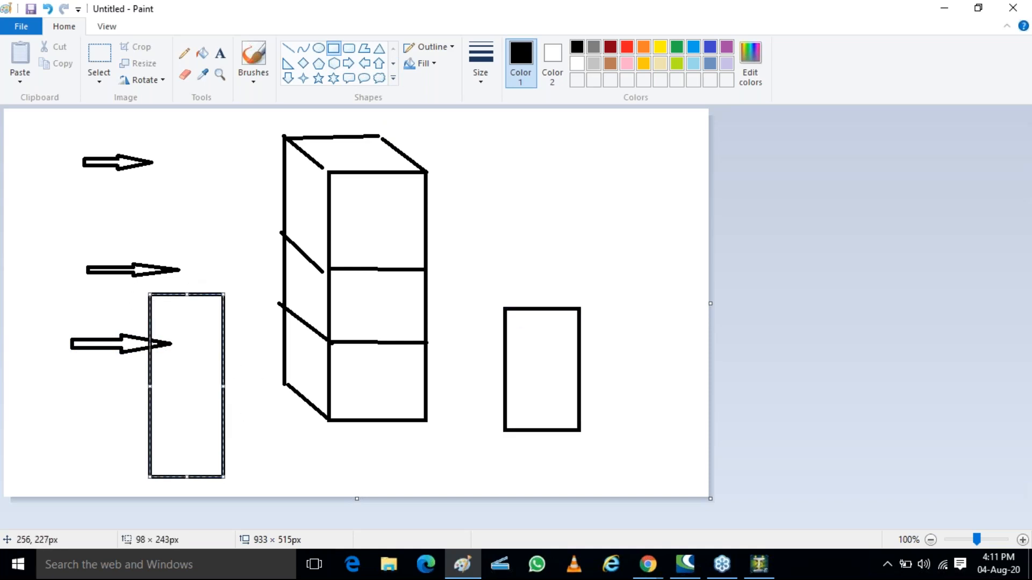
pyautogui.moveTo(242, 308); pyautogui.dragTo(294, 468)
pyautogui.click(650, 231)
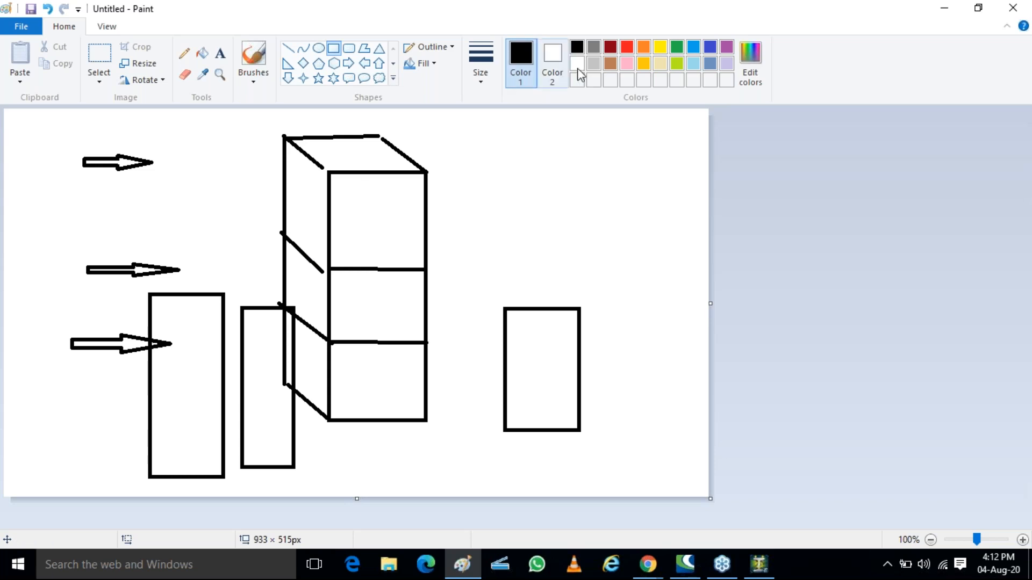
# Draw an orange rectangle about 769 × 278 px around the neighbouring buildings and the tall building's lower storeys
pyautogui.click(643, 47)
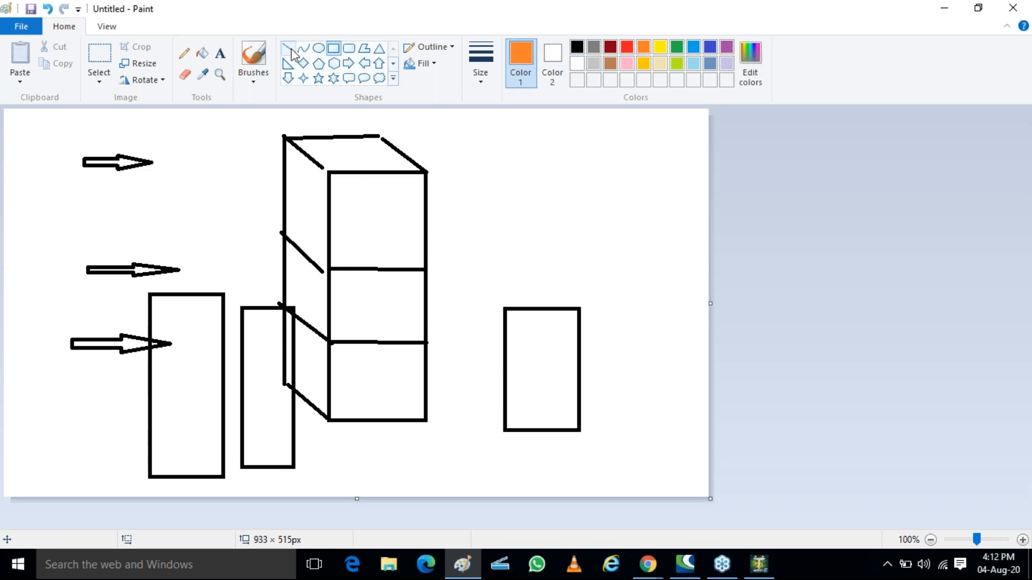
pyautogui.moveTo(66, 293); pyautogui.dragTo(647, 502)
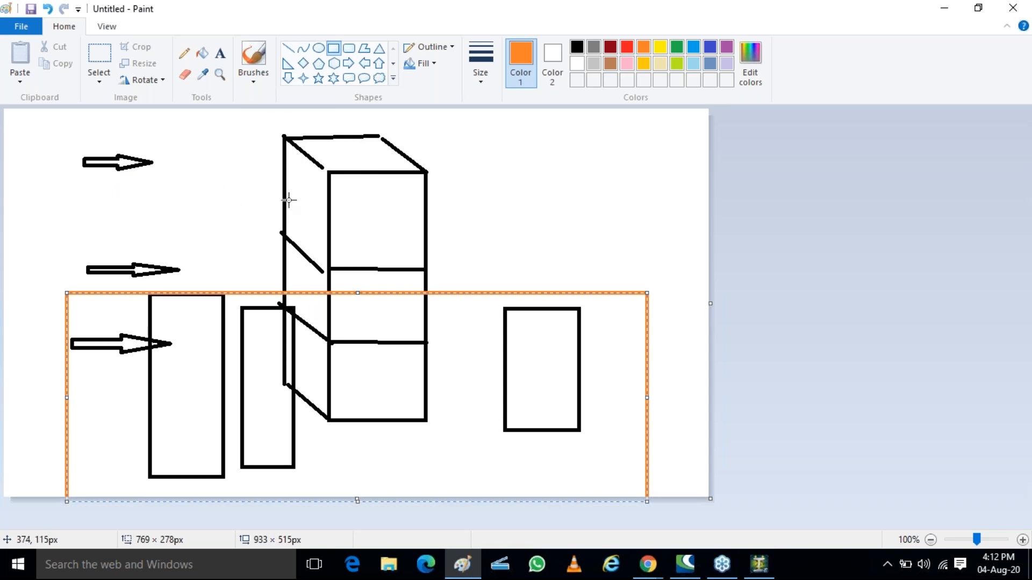
pyautogui.moveTo(289, 143); pyautogui.dragTo(318, 163)
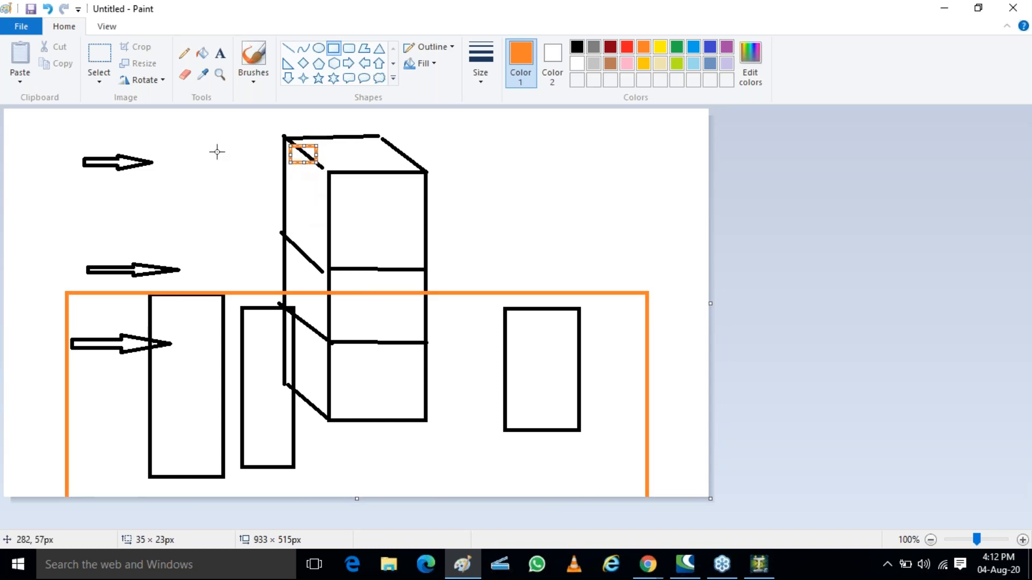
pyautogui.hotkey('ctrl', 'z')
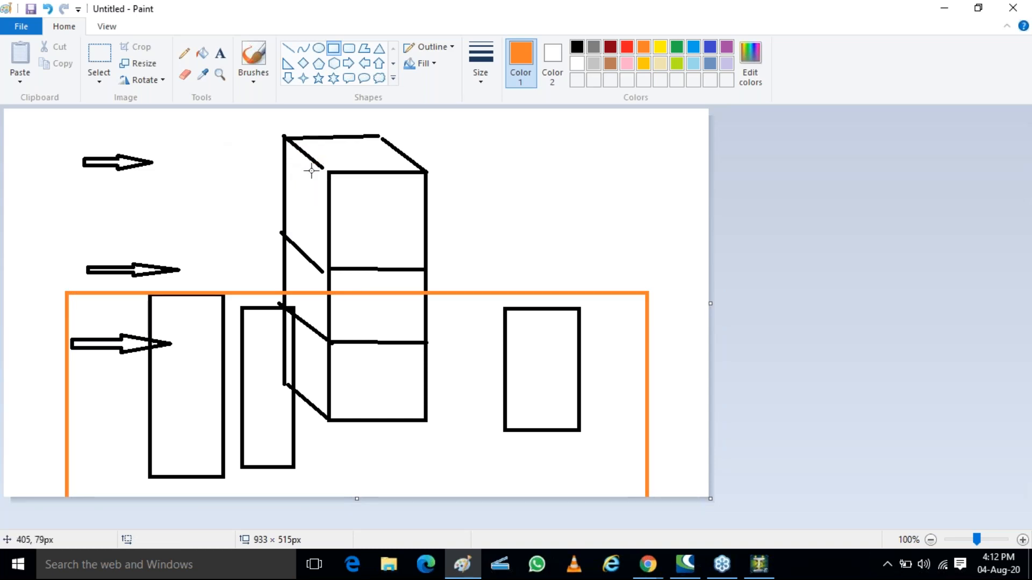
# Draw small orange ellipses around the four corners of the top storey's windward side face
pyautogui.click(319, 48)
pyautogui.moveTo(283, 133); pyautogui.dragTo(328, 173)
pyautogui.moveTo(275, 225); pyautogui.dragTo(286, 241)
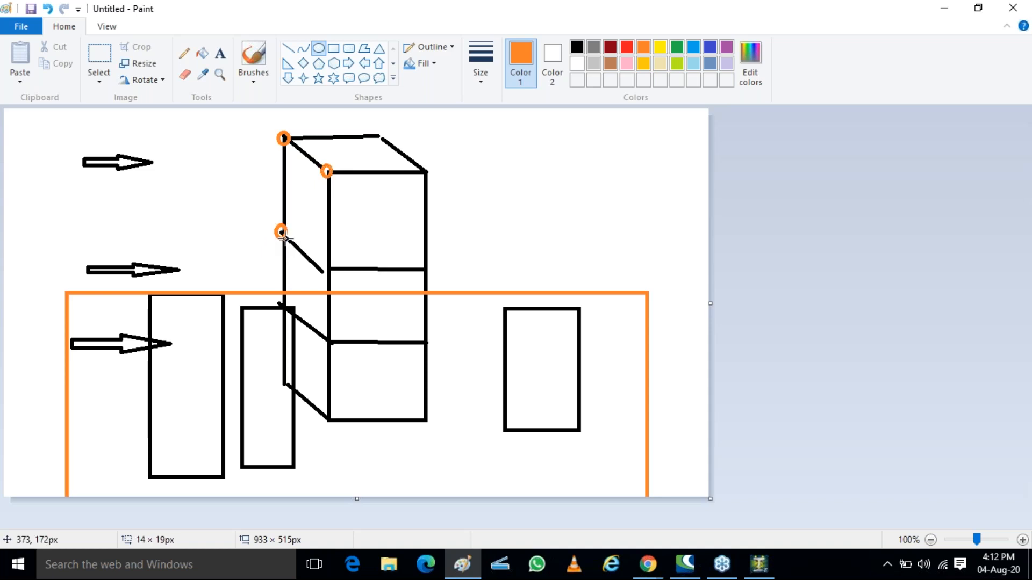
pyautogui.moveTo(315, 259); pyautogui.dragTo(335, 275)
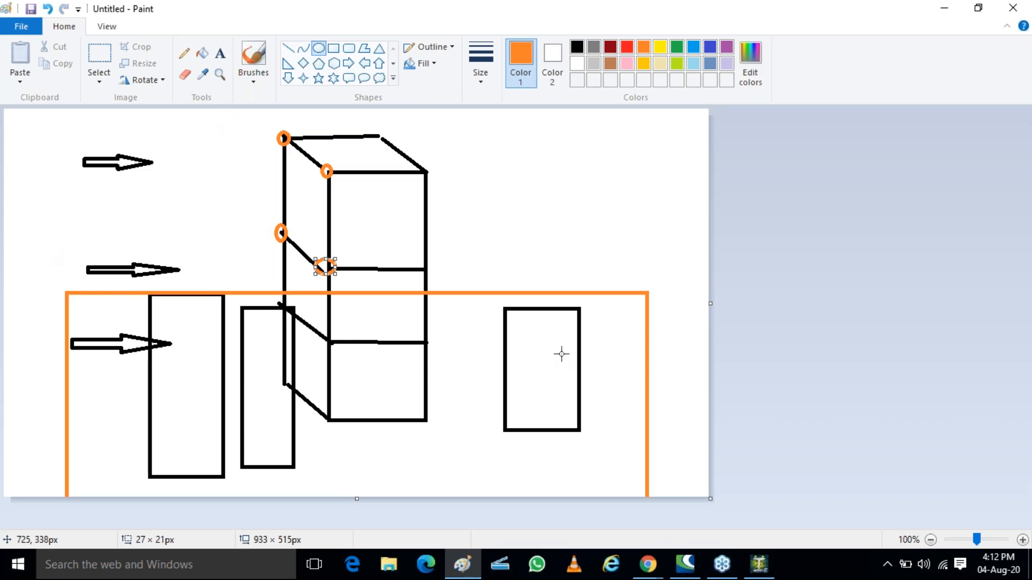
# Divide the top storey's windward face into four parts with two crossing orange lines
pyautogui.click(288, 49)
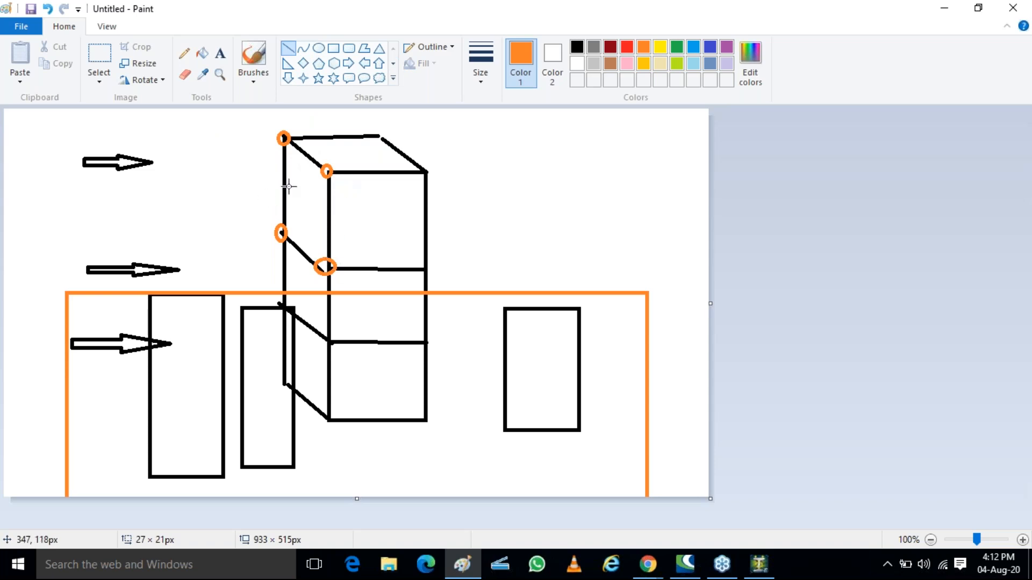
pyautogui.moveTo(305, 159); pyautogui.dragTo(303, 253)
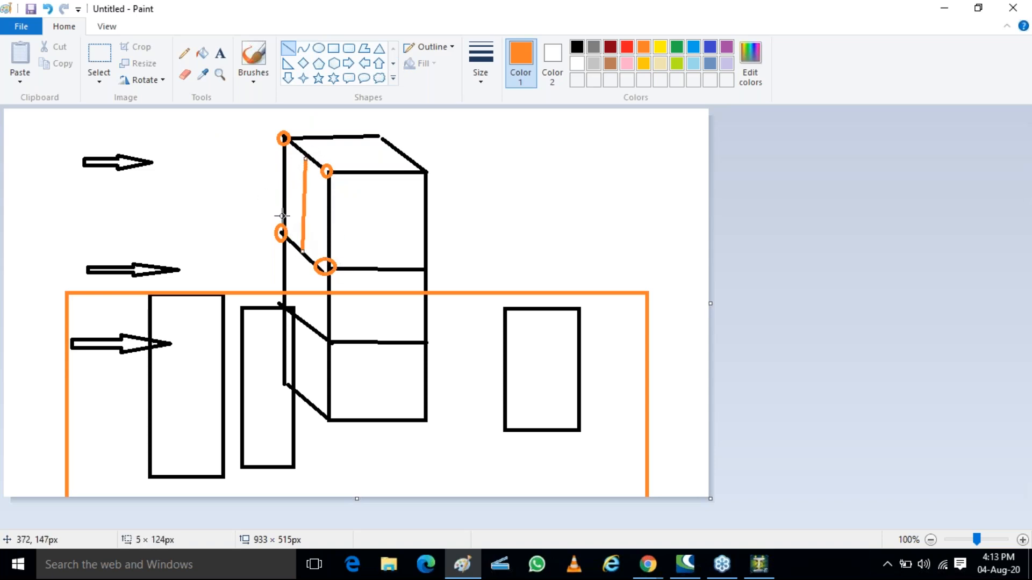
pyautogui.moveTo(279, 183); pyautogui.dragTo(325, 217)
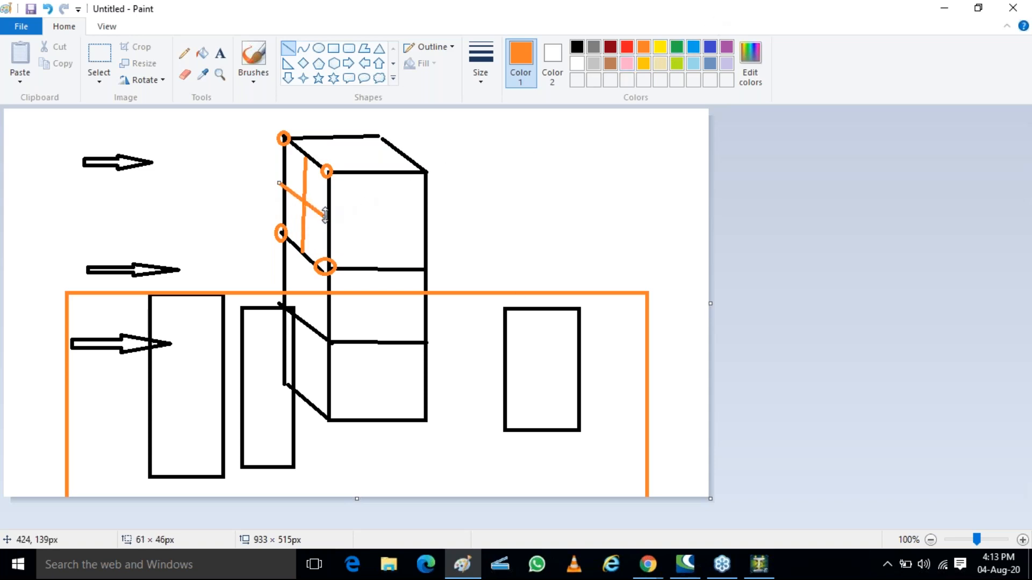
pyautogui.moveTo(325, 216); pyautogui.dragTo(325, 214)
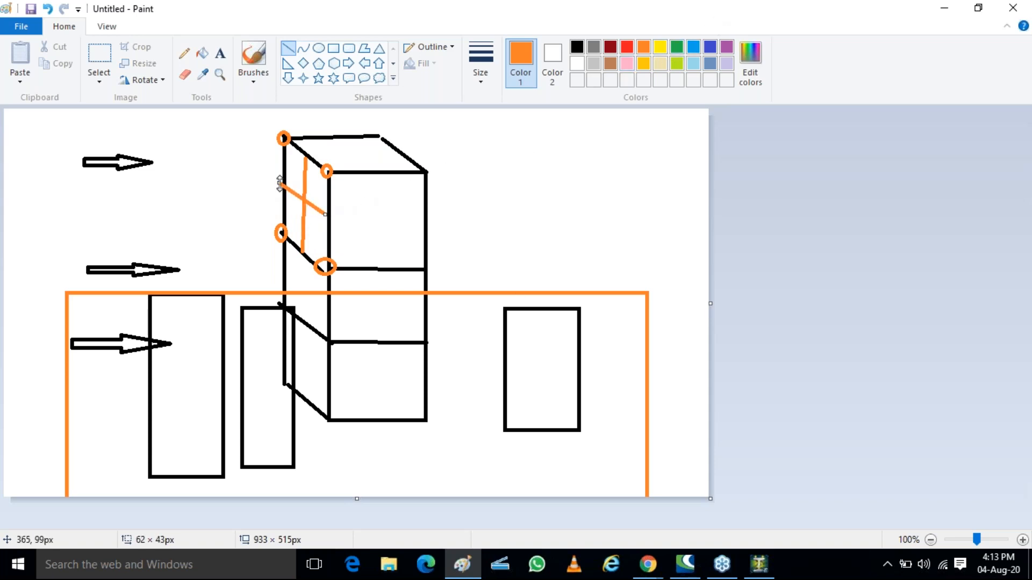
pyautogui.click(541, 188)
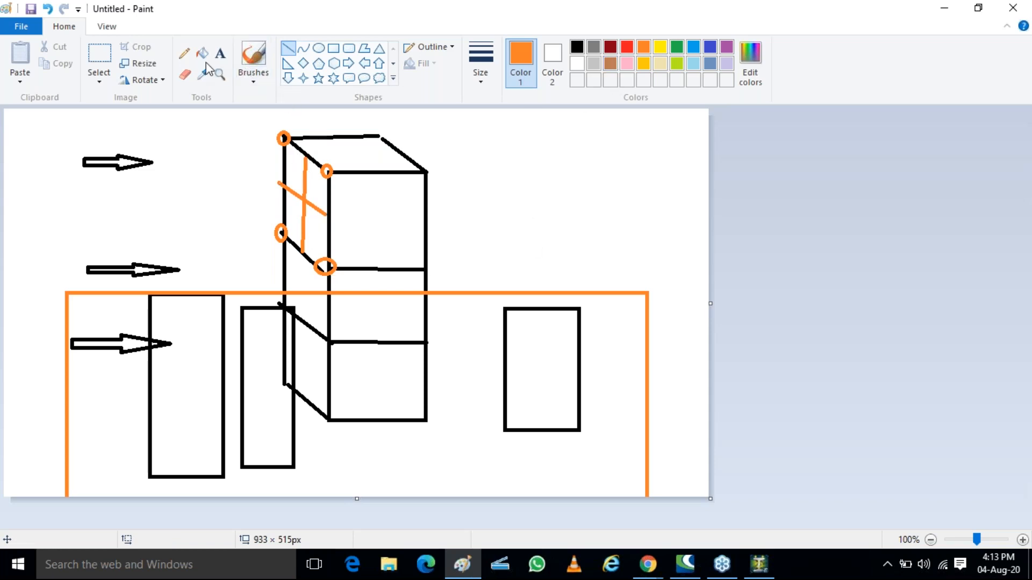
# Fill the face's four parts: red upper left, green upper right, turquoise lower right and indigo lower left
pyautogui.click(202, 53)
pyautogui.click(626, 47)
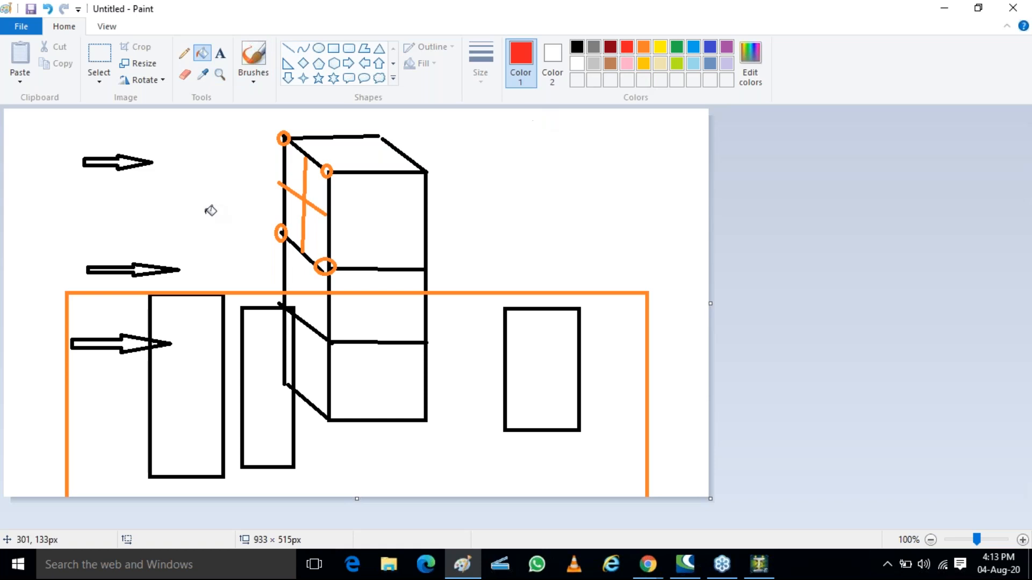
pyautogui.click(297, 169)
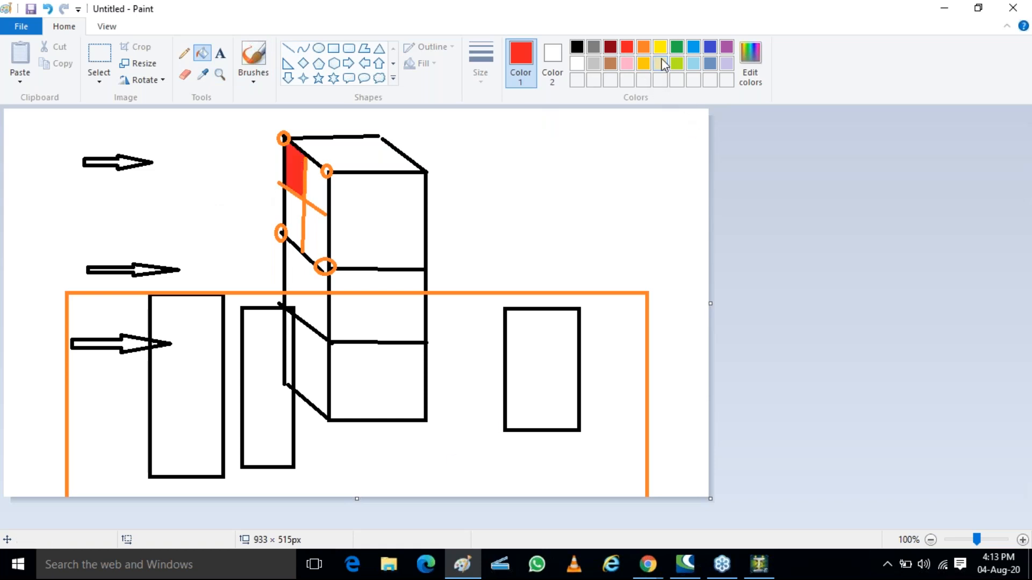
pyautogui.click(677, 47)
pyautogui.click(319, 187)
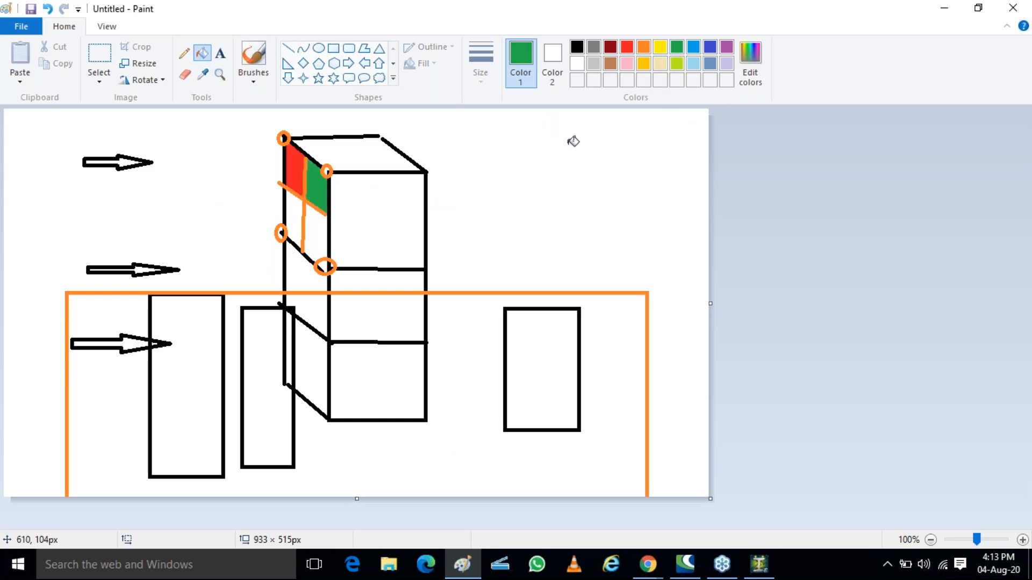
pyautogui.click(694, 46)
pyautogui.click(320, 232)
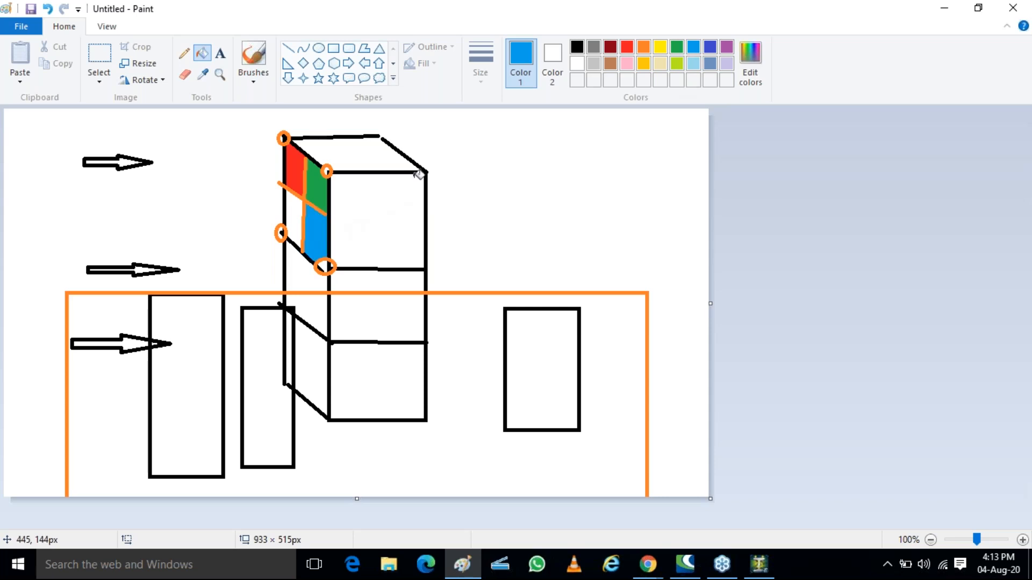
pyautogui.click(710, 47)
pyautogui.click(293, 215)
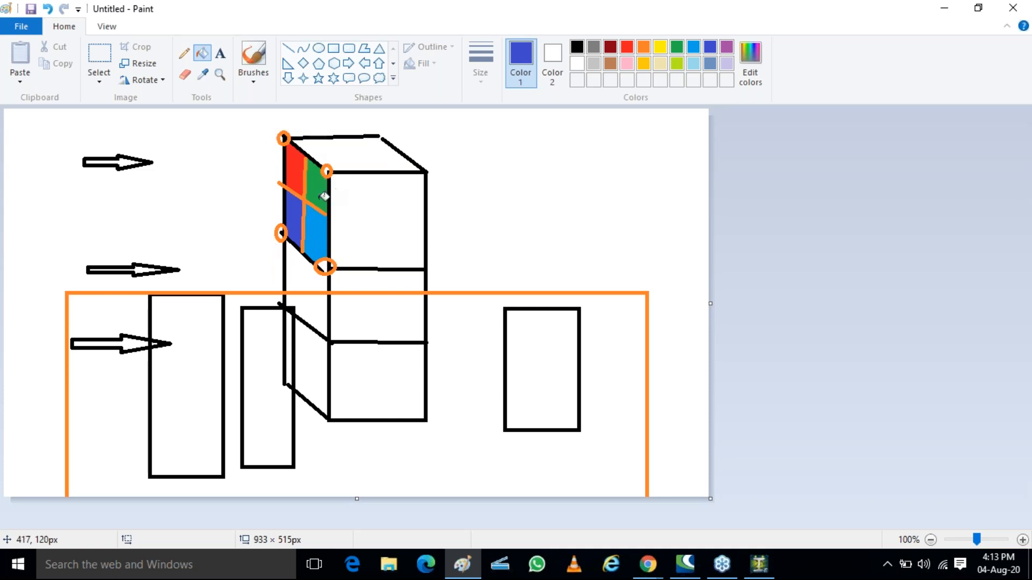
# Fill the four corner ellipses of the top storey's windward face with indigo
pyautogui.click(327, 167)
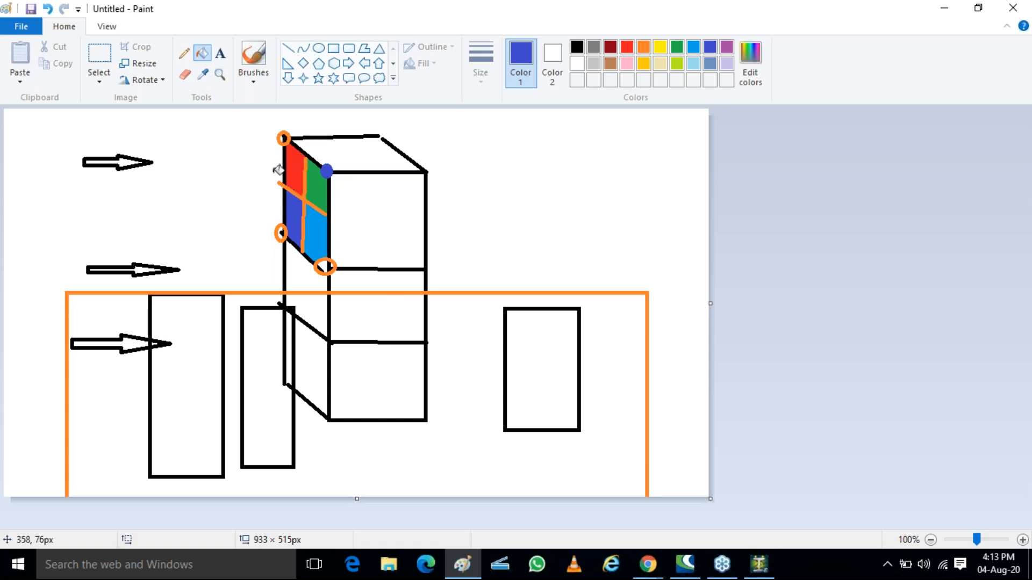
pyautogui.click(283, 138)
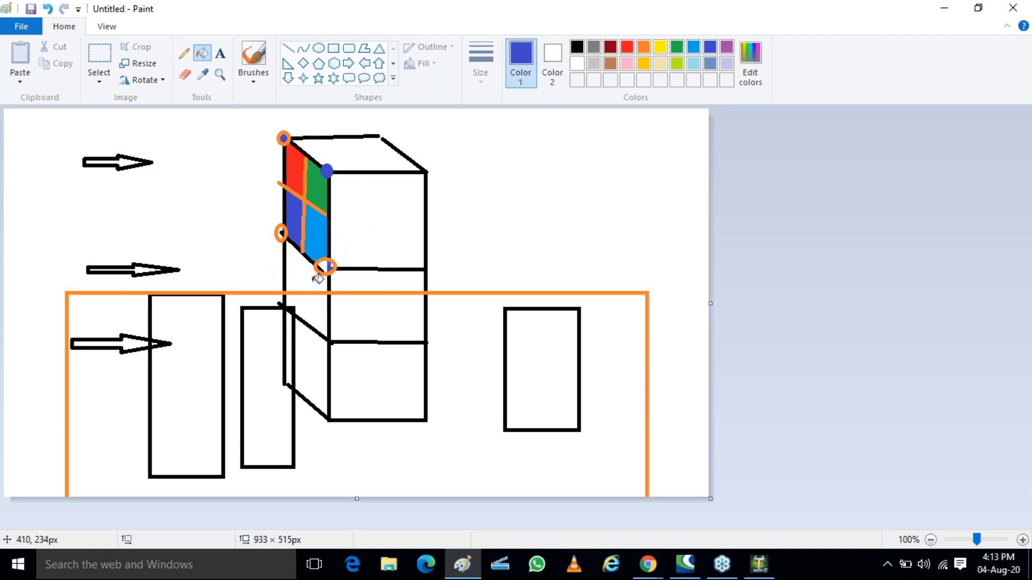
pyautogui.click(320, 268)
pyautogui.click(280, 235)
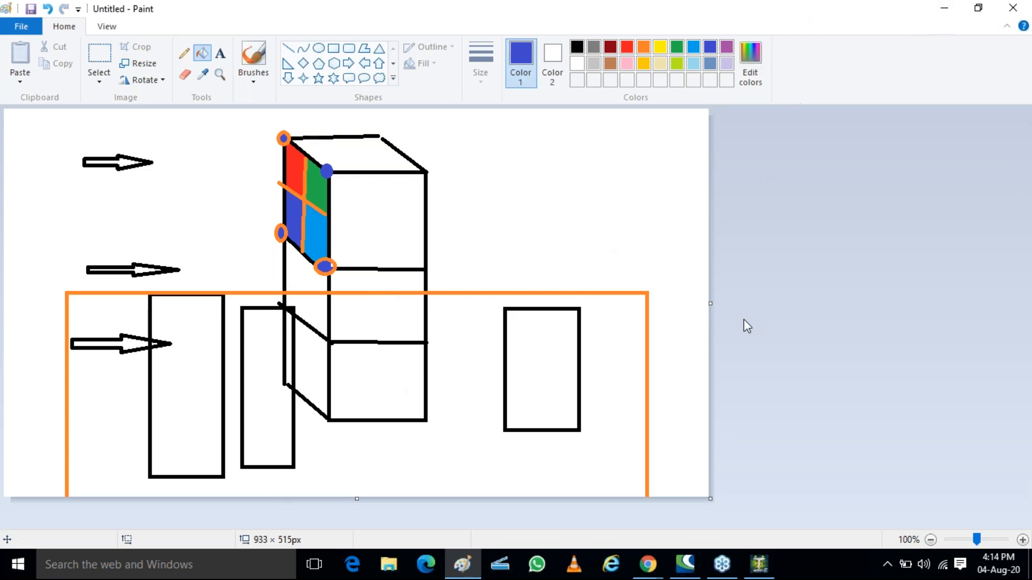
# Switch to the IS 875-3 PDF in Chrome and find the design wind speed formula and its k factors in clause 5.3
pyautogui.click(647, 564)
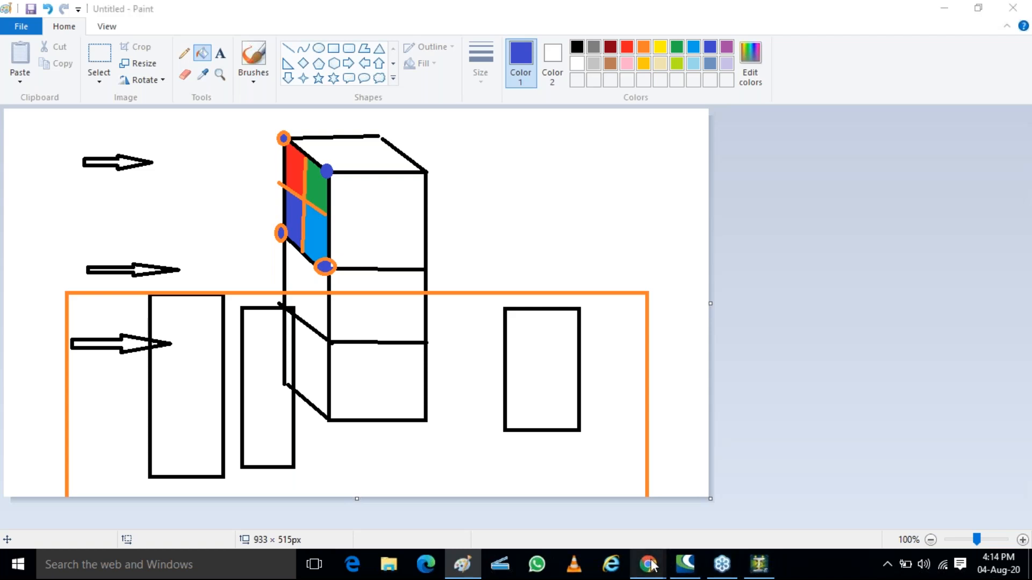
pyautogui.click(683, 482)
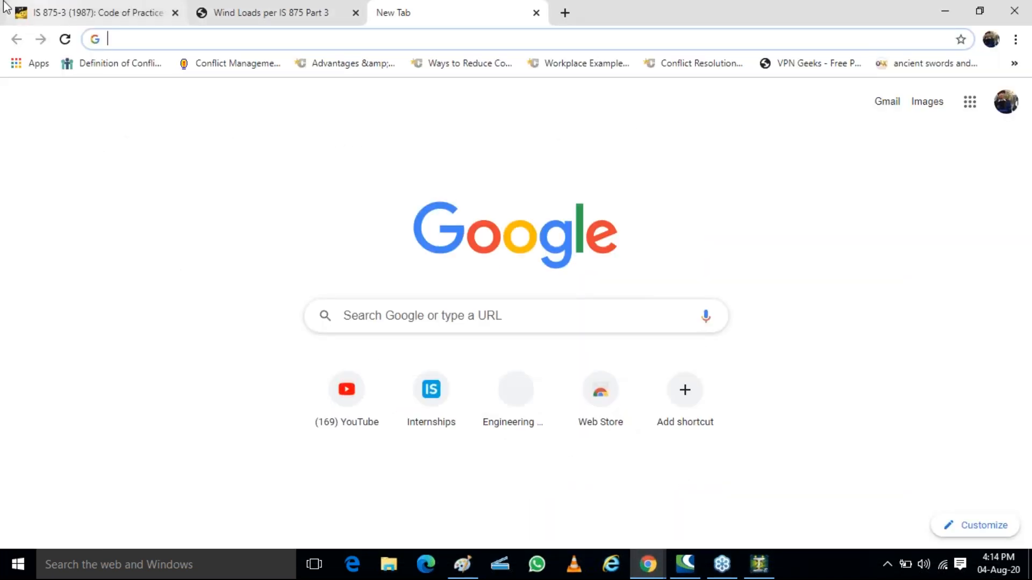
pyautogui.click(5, 7)
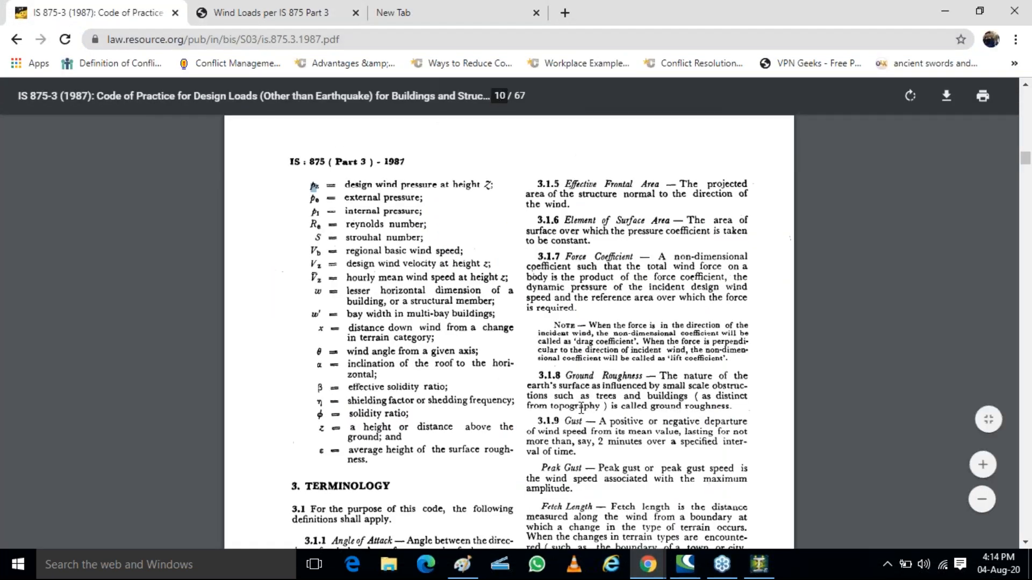
pyautogui.scroll(-5, 419, 414)
pyautogui.scroll(7, 317, 183)
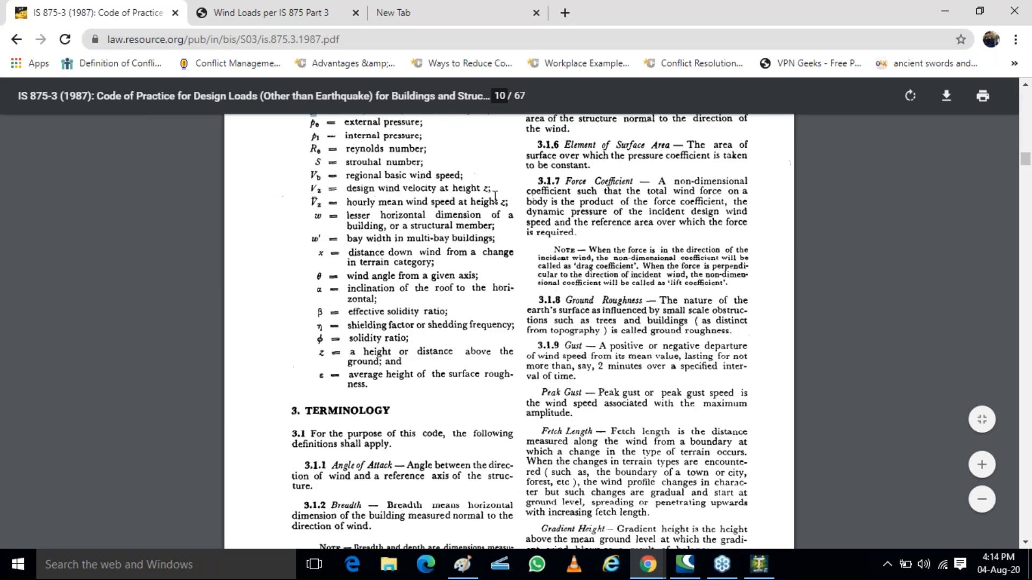
pyautogui.scroll(-12, 481, 334)
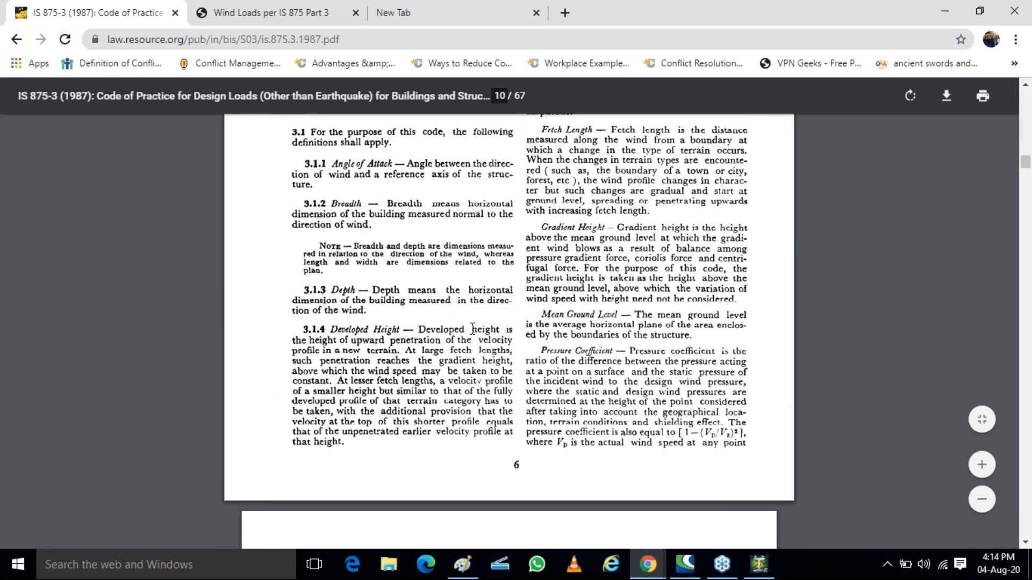
pyautogui.scroll(-10, 476, 323)
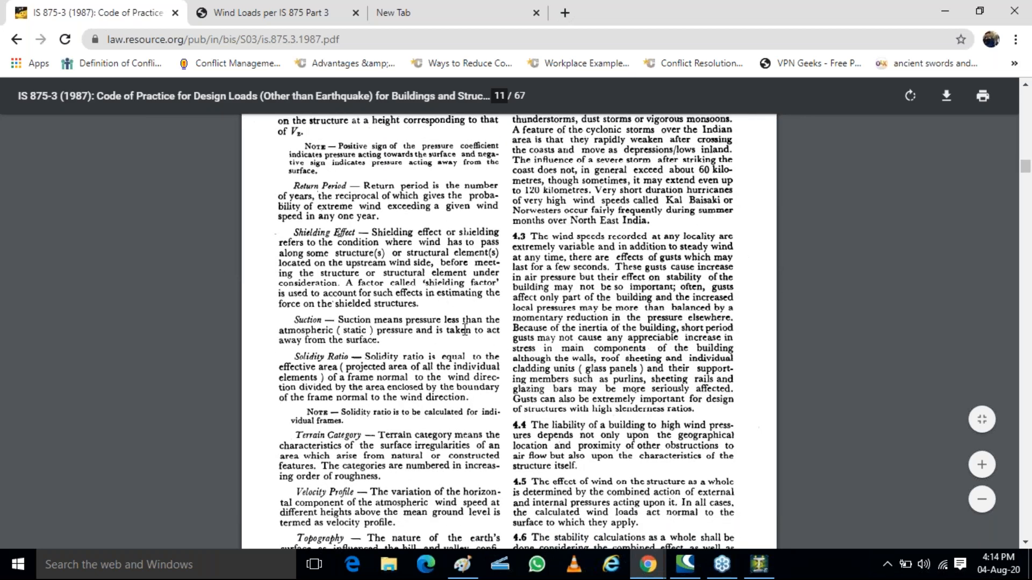
pyautogui.scroll(-3, 475, 323)
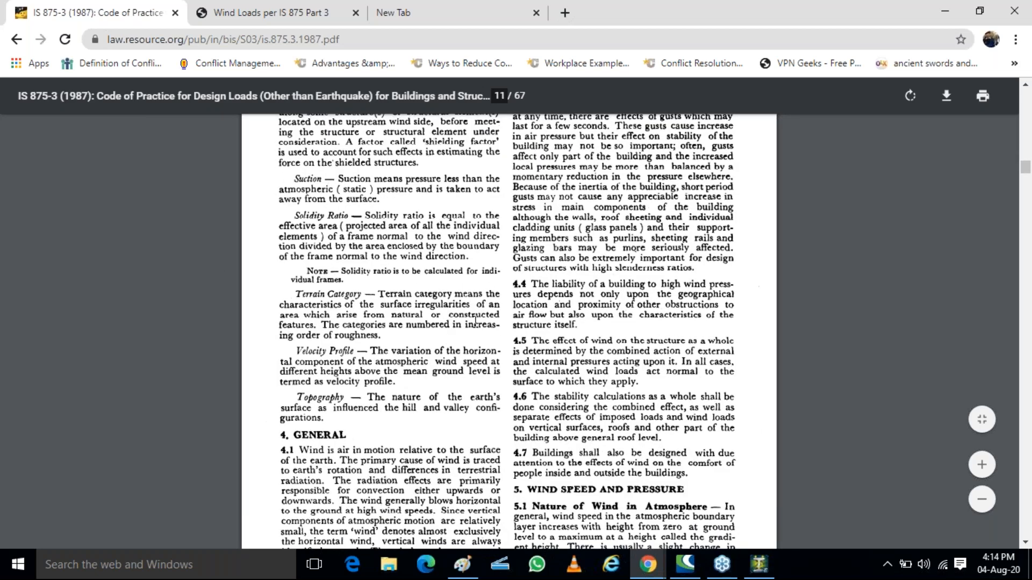
pyautogui.scroll(-20, 475, 322)
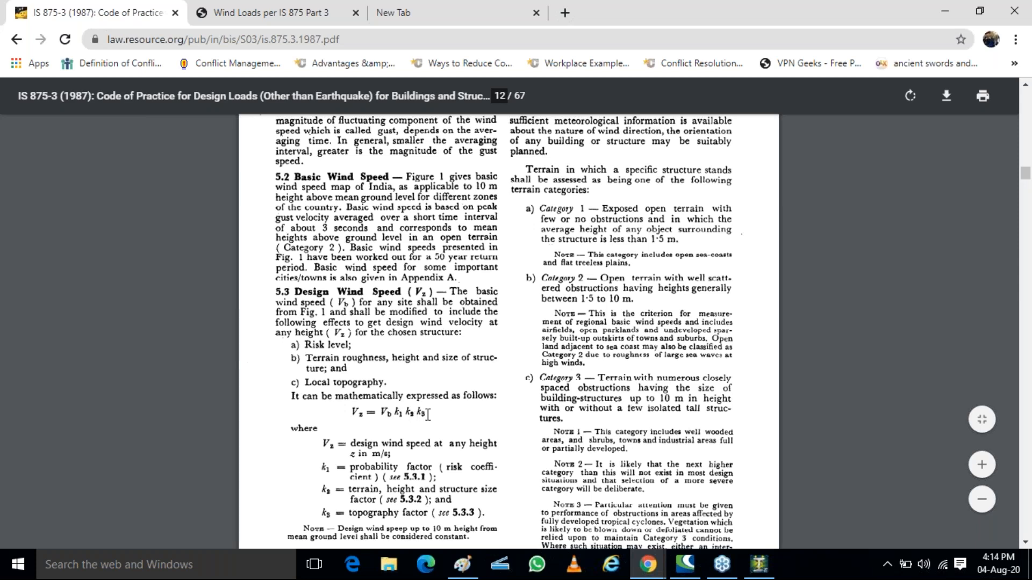
pyautogui.scroll(-3, 345, 361)
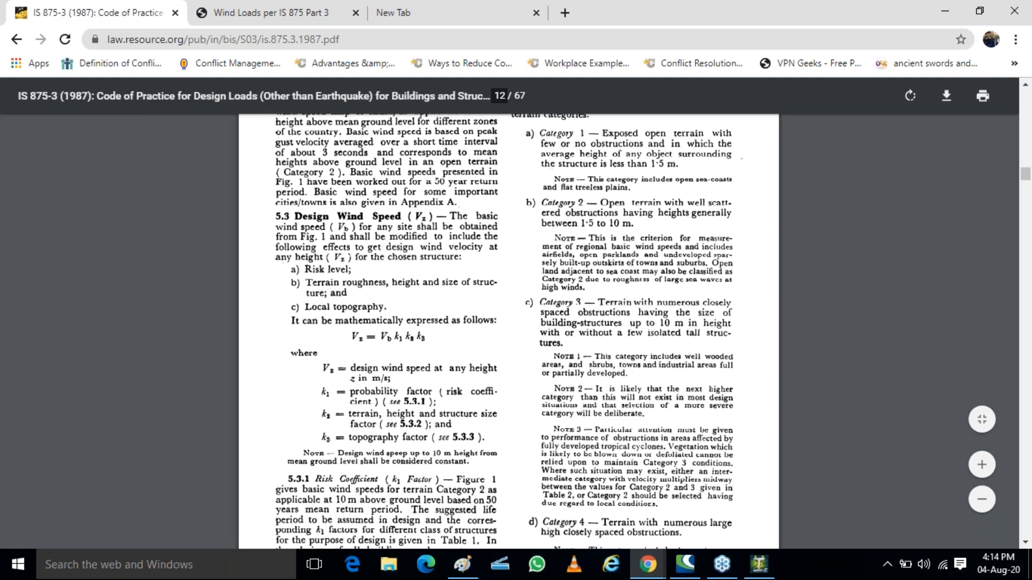
# Mark Vb in the clause 5.3 design wind speed formula and examine the Fig. 1 basic wind speed map of India with its legend
pyautogui.scroll(-8, 473, 344)
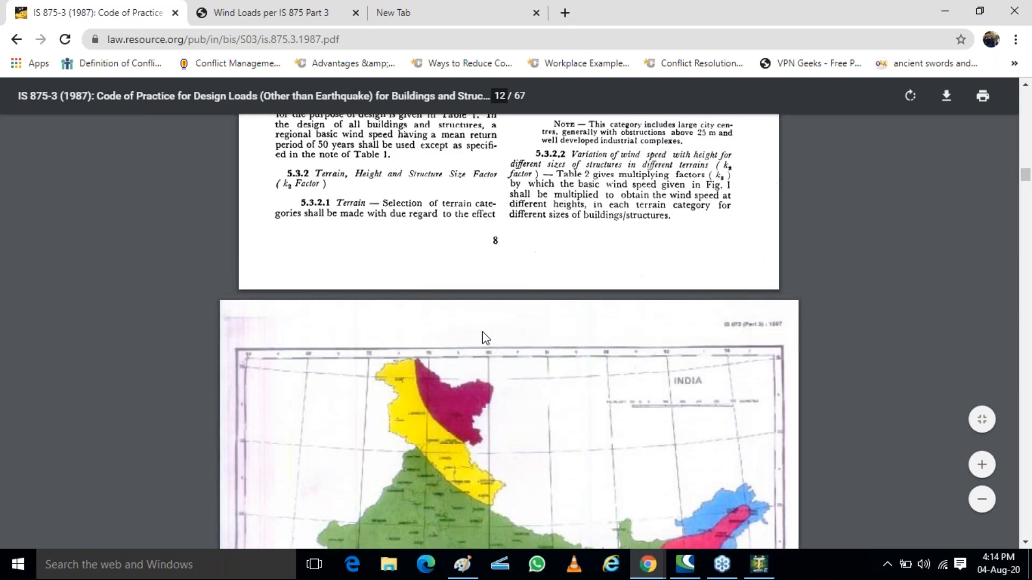
pyautogui.scroll(5, 483, 338)
pyautogui.moveTo(381, 262); pyautogui.dragTo(390, 269)
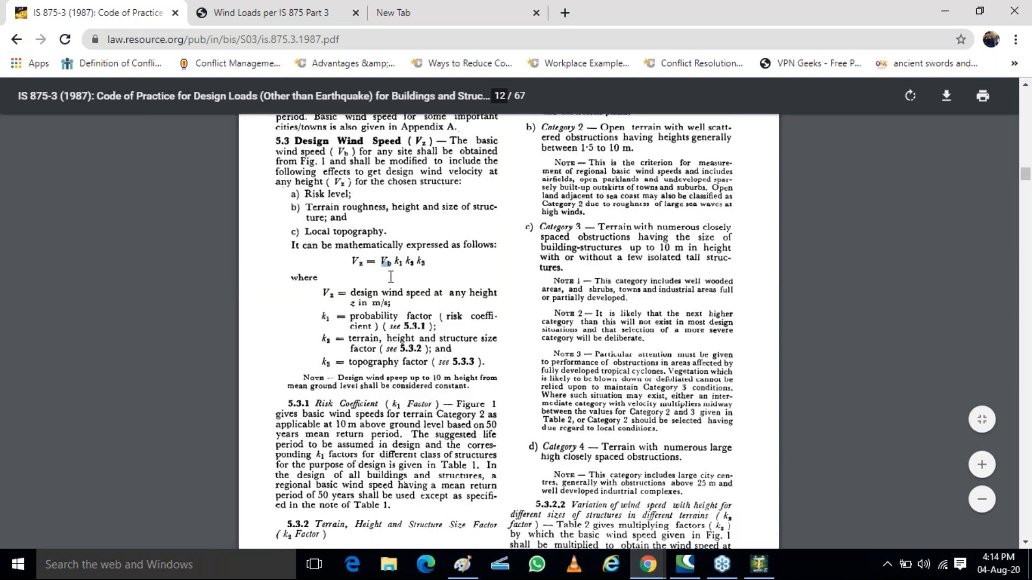
pyautogui.scroll(-10, 476, 262)
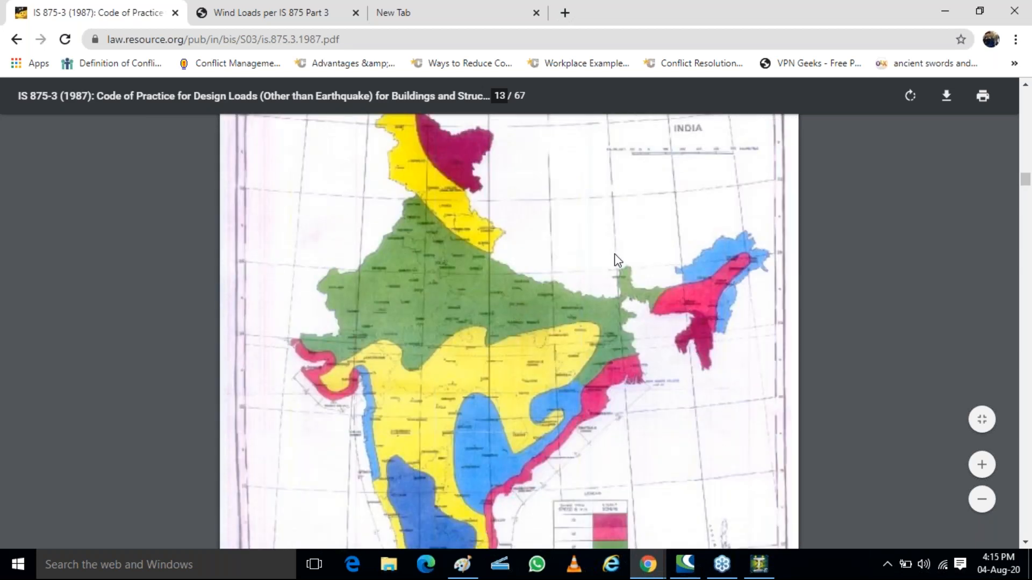
pyautogui.scroll(-3, 615, 254)
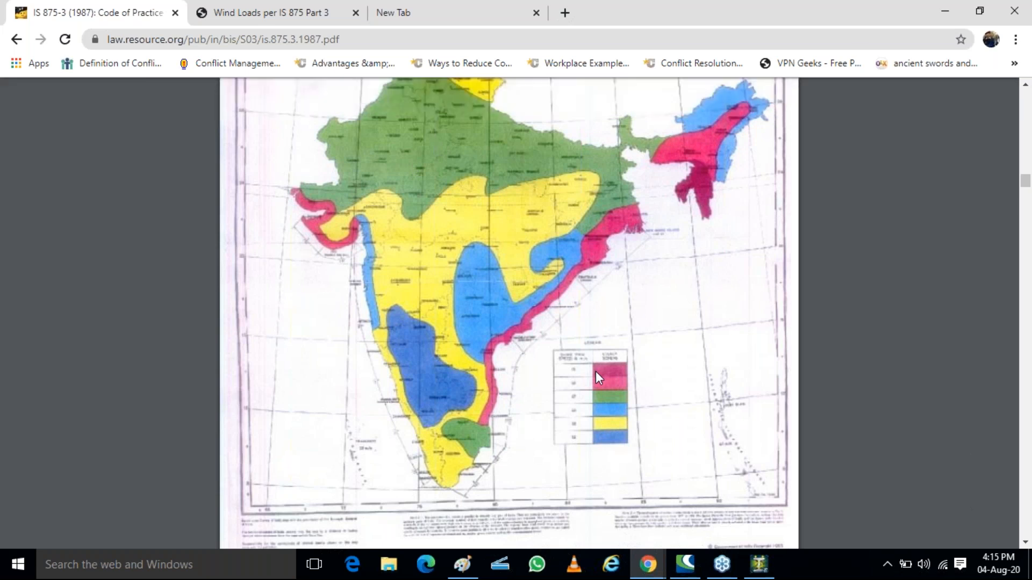
# Examine the k1 risk coefficients in Table 1 and mark the 55 m/s zone in the A and B coefficient list below it
pyautogui.scroll(-10, 592, 368)
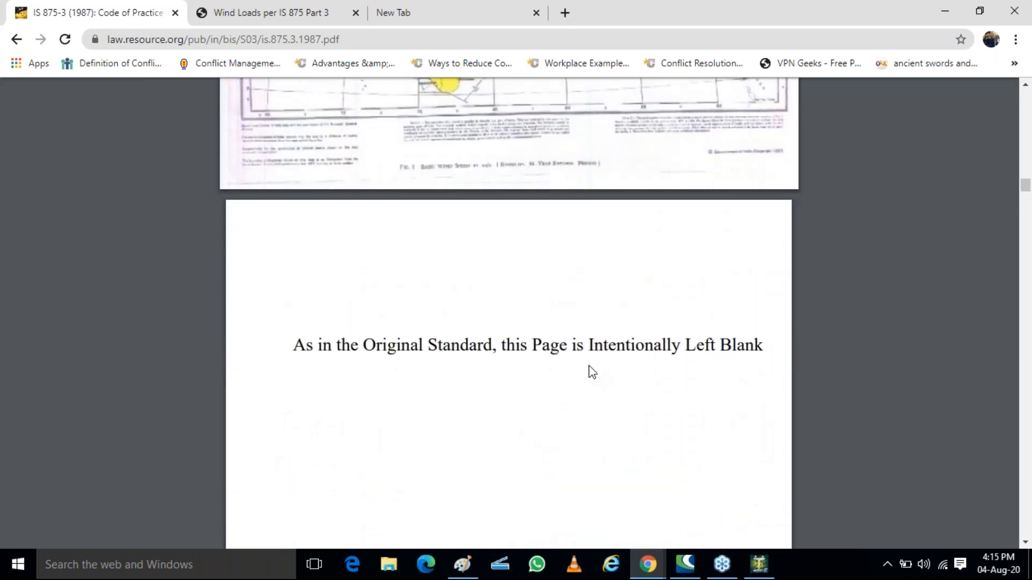
pyautogui.scroll(-10, 592, 372)
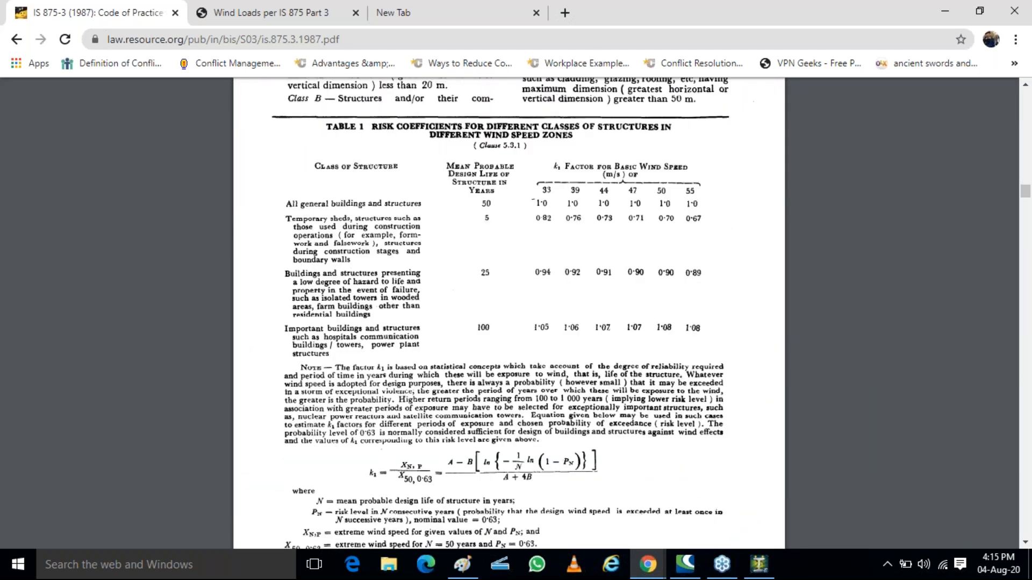
pyautogui.scroll(5, 550, 318)
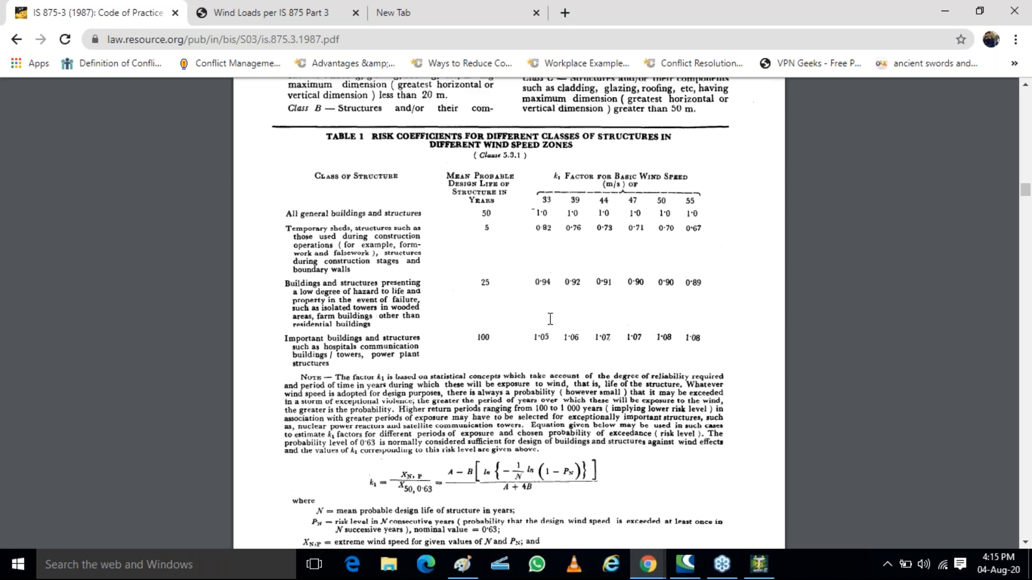
pyautogui.scroll(-10, 550, 318)
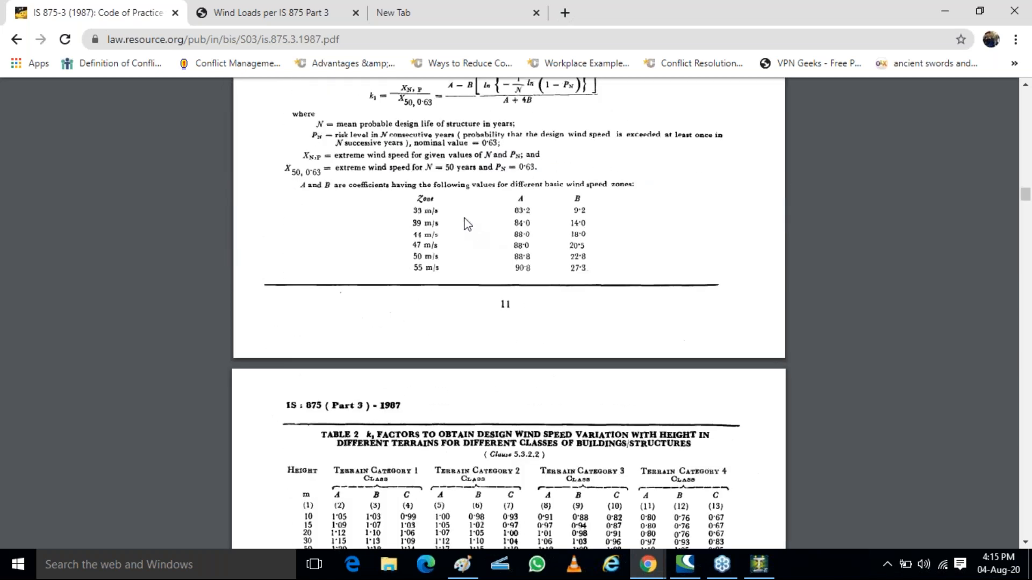
pyautogui.press('ctrl')
pyautogui.press('ctrl')
pyautogui.press('ctrl')
pyautogui.press('ctrl')
pyautogui.press('ctrl')
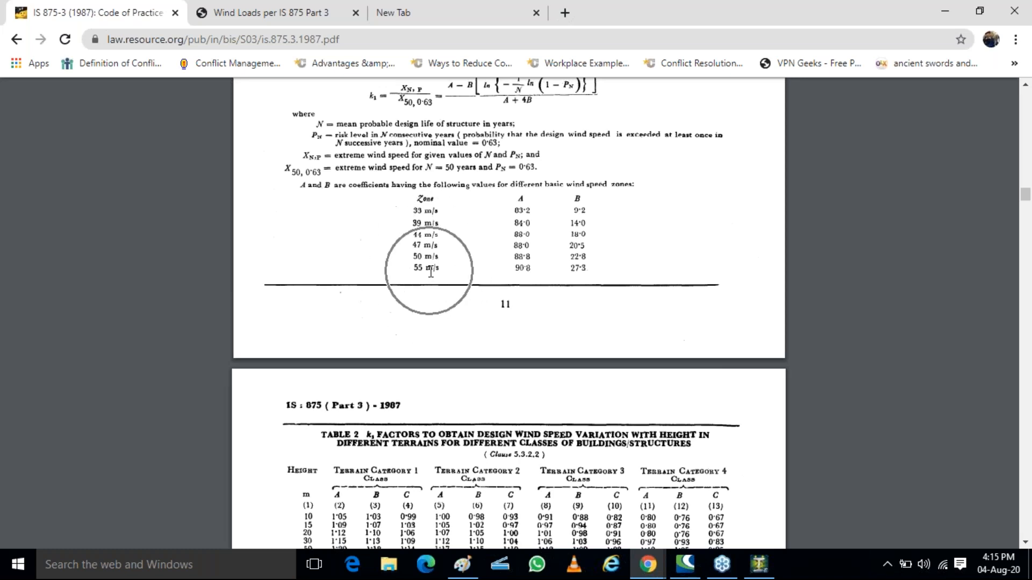
pyautogui.moveTo(413, 267); pyautogui.dragTo(441, 278)
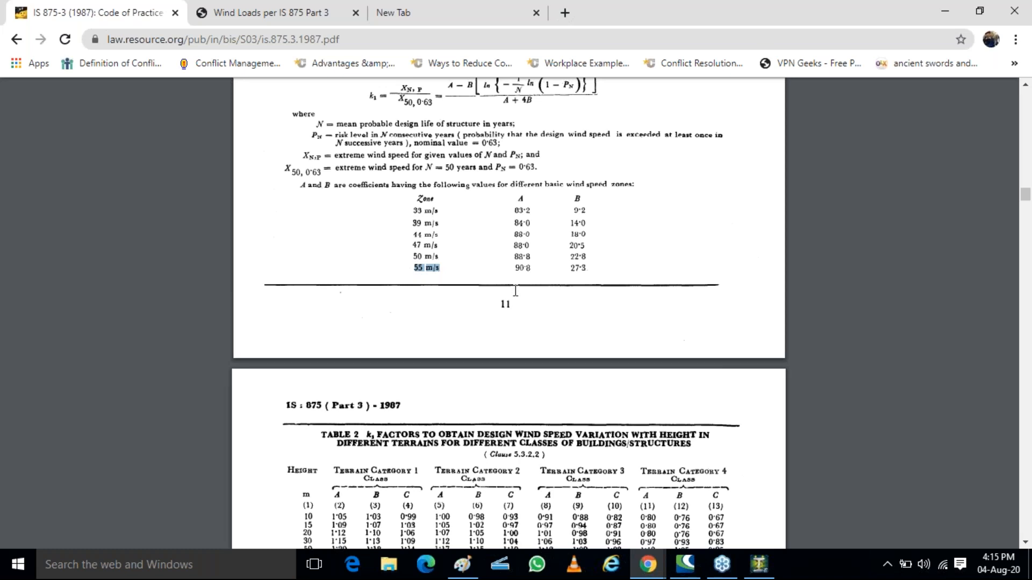
# Compare the wind map's colour legend with the zone list under Table 1 and mark the 39 m/s zone
pyautogui.scroll(20, 515, 290)
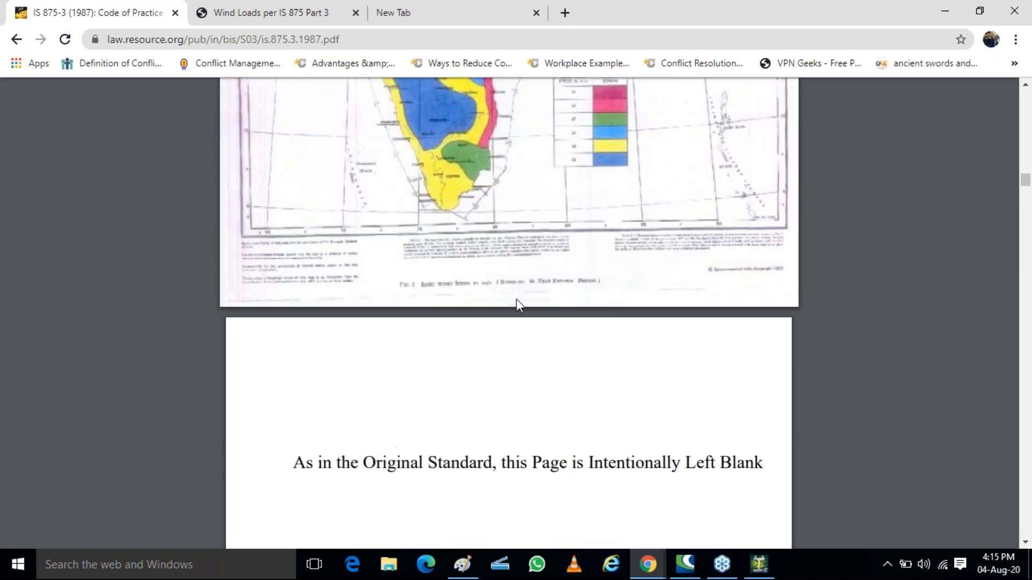
pyautogui.scroll(6, 516, 299)
pyautogui.scroll(-3, 423, 418)
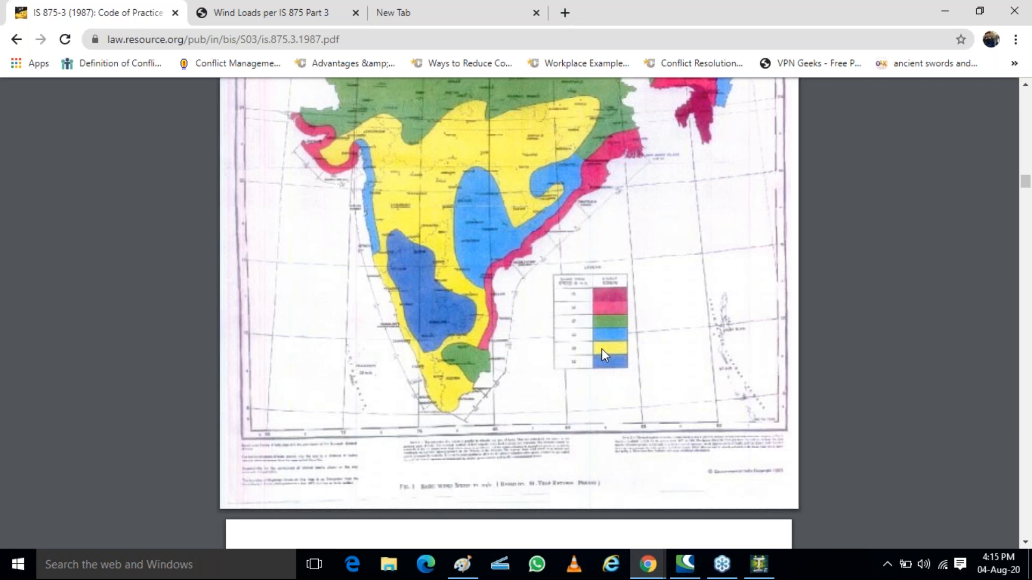
pyautogui.scroll(-15, 601, 347)
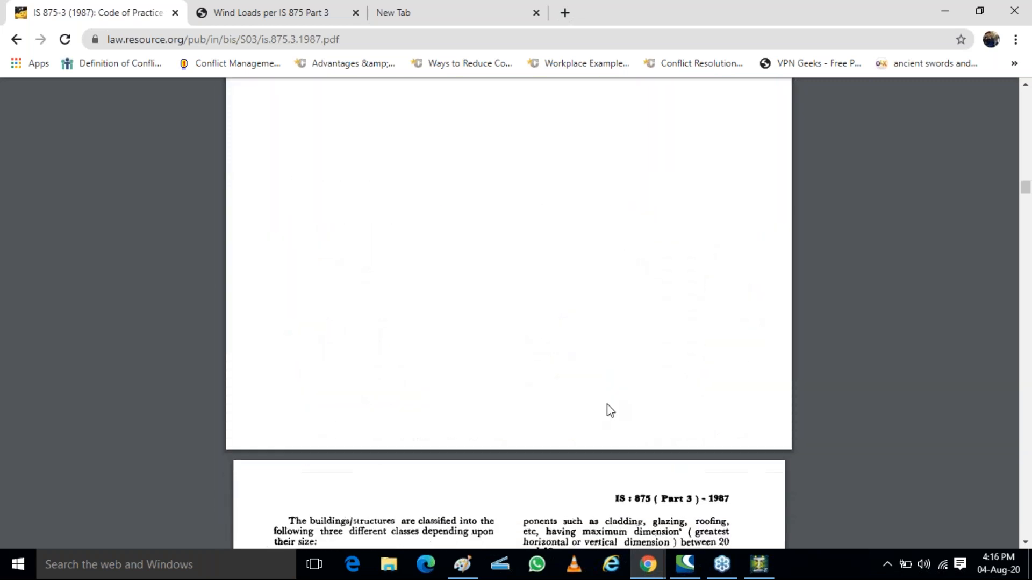
pyautogui.scroll(-5, 610, 412)
pyautogui.scroll(-7, 609, 409)
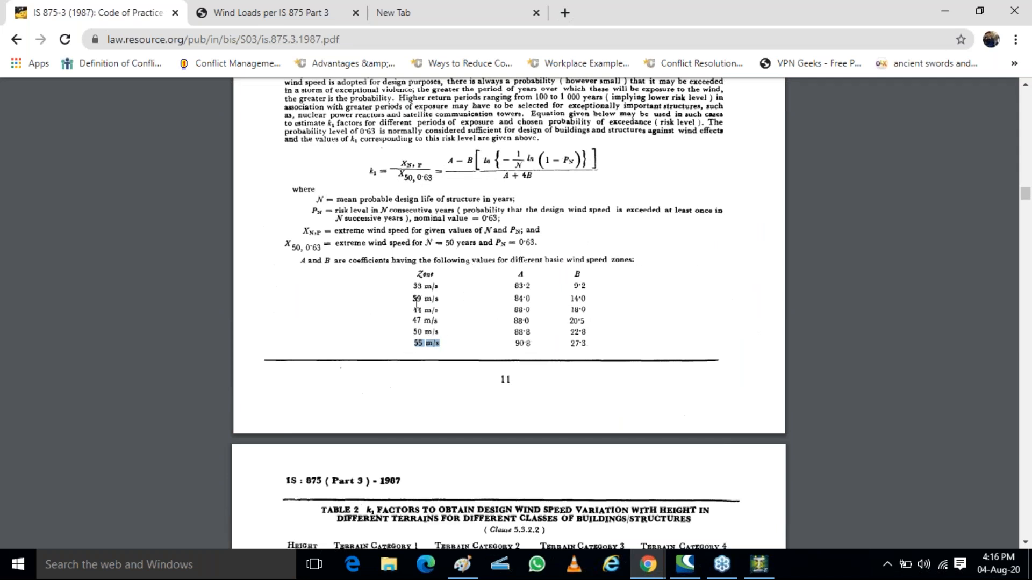
pyautogui.moveTo(413, 299); pyautogui.dragTo(429, 302)
# Review the coloured regions of the wind map again and mark the 50 m/s zone in the coefficient list
pyautogui.scroll(20, 474, 209)
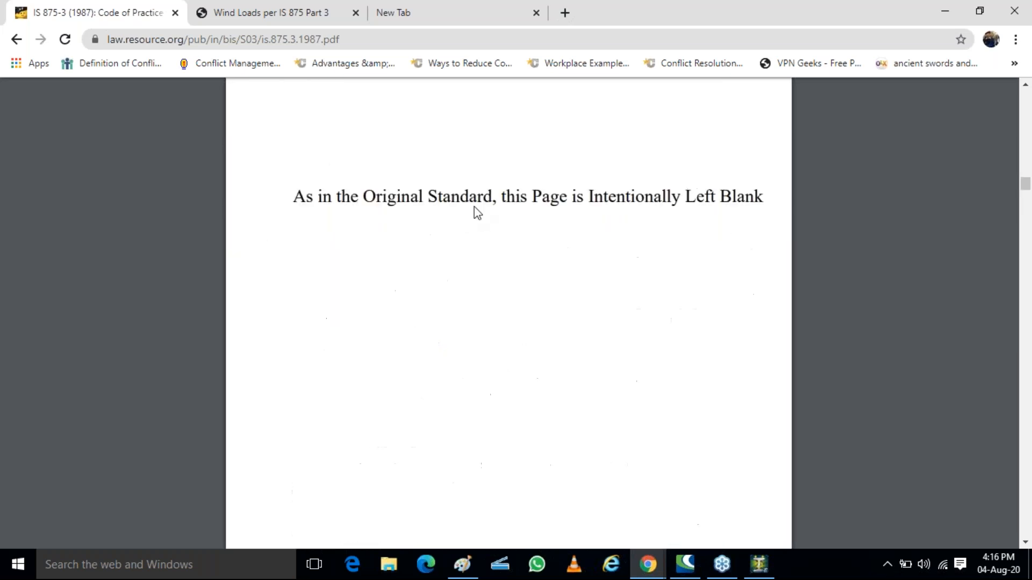
pyautogui.scroll(-3, 469, 221)
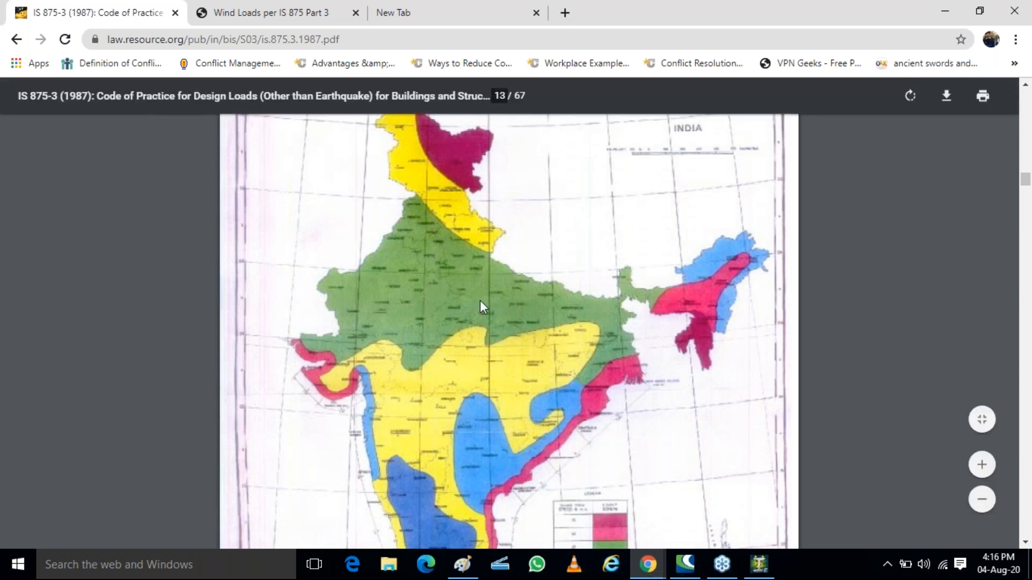
pyautogui.scroll(-2, 508, 455)
pyautogui.scroll(-3, 508, 455)
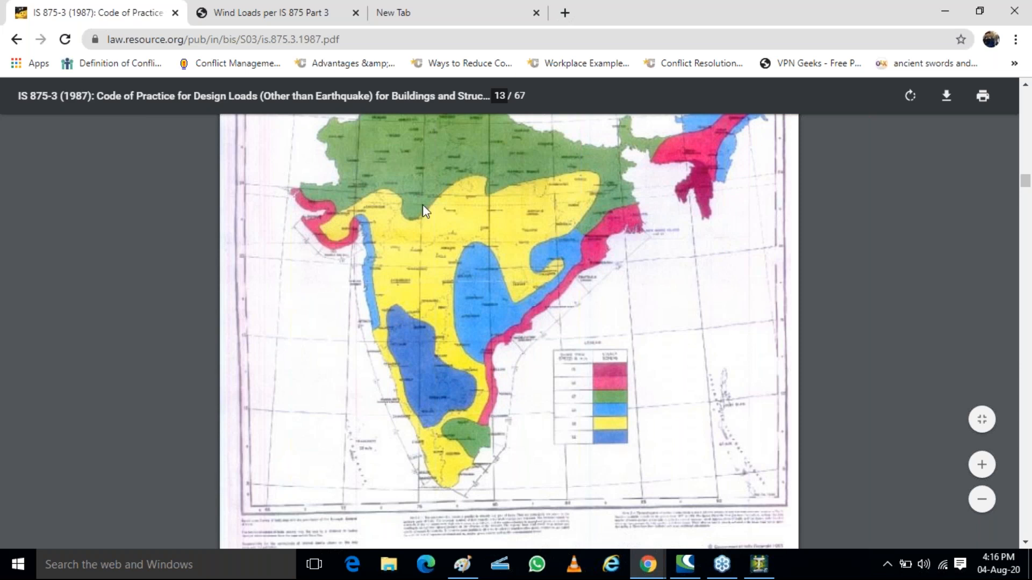
pyautogui.scroll(-15, 519, 266)
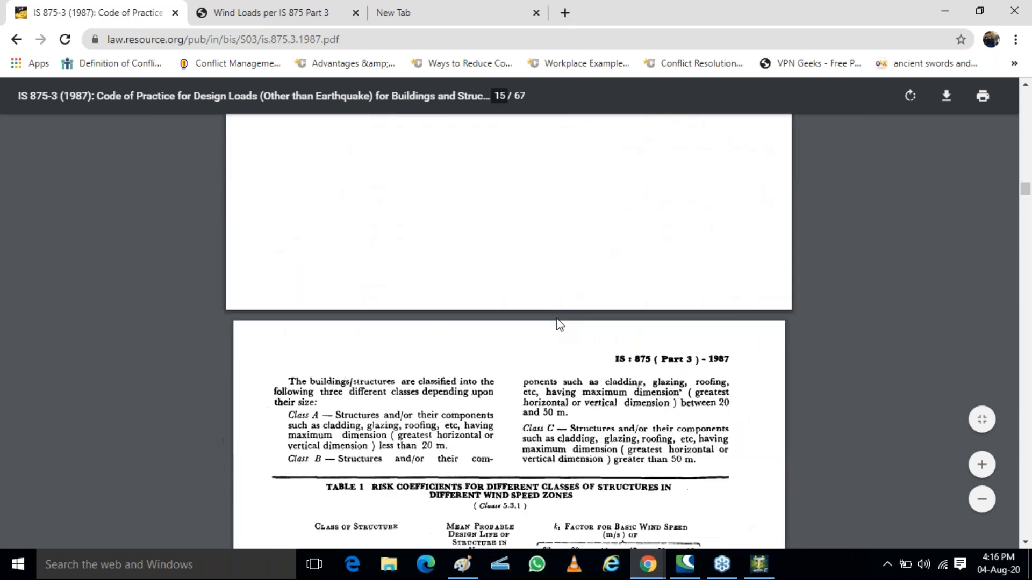
pyautogui.scroll(-10, 557, 319)
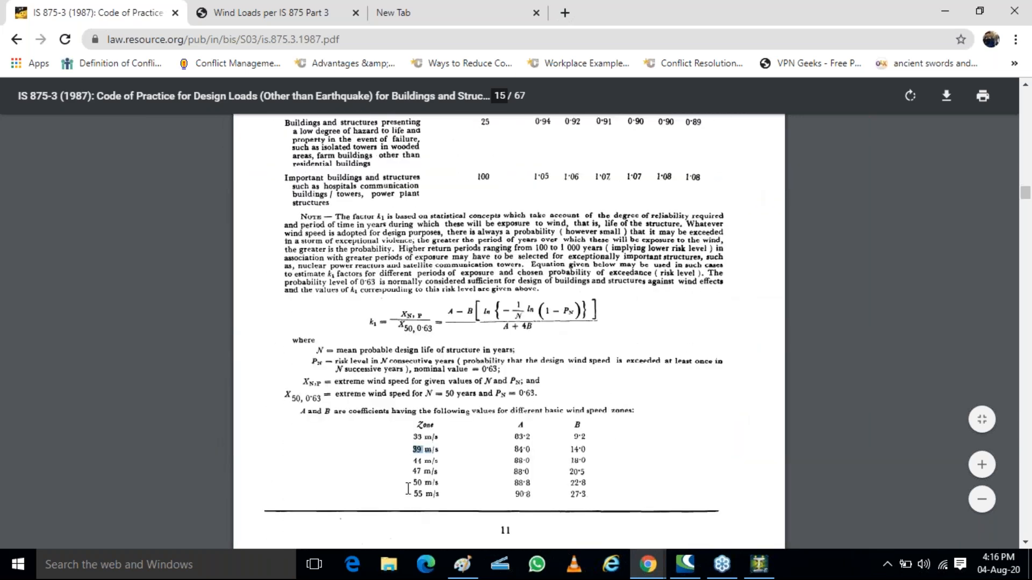
pyautogui.moveTo(412, 482); pyautogui.dragTo(446, 487)
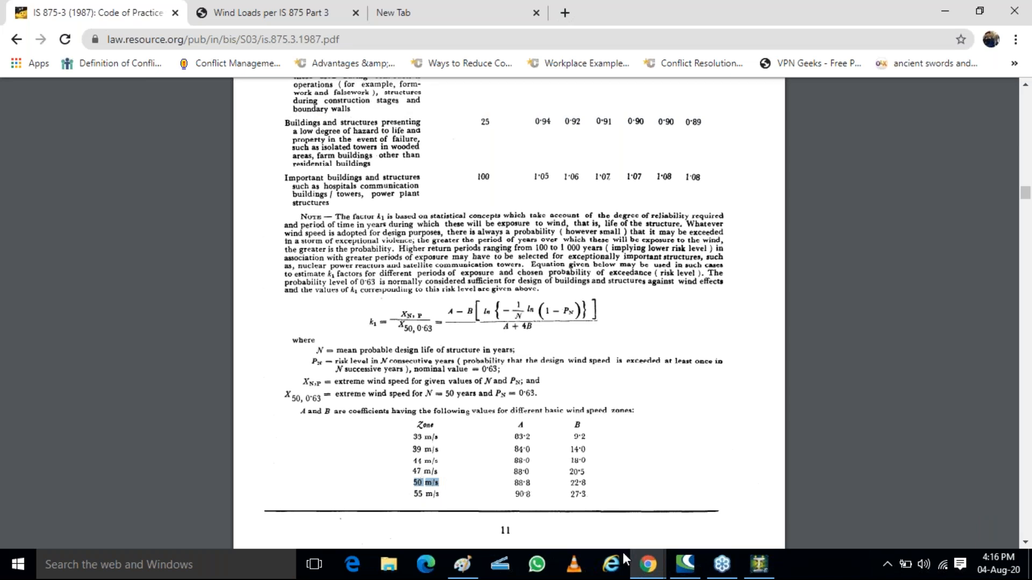
# Switch to STAAD.Pro and create a new model named 4aug
pyautogui.click(758, 564)
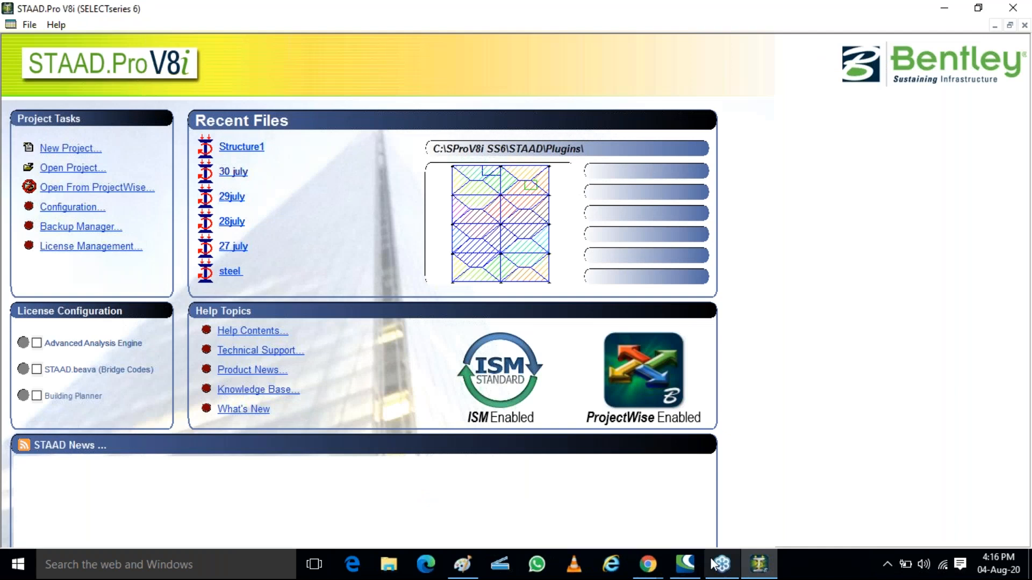
pyautogui.click(58, 151)
pyautogui.click(577, 179)
pyautogui.moveTo(576, 183); pyautogui.dragTo(362, 192)
pyautogui.write('4')
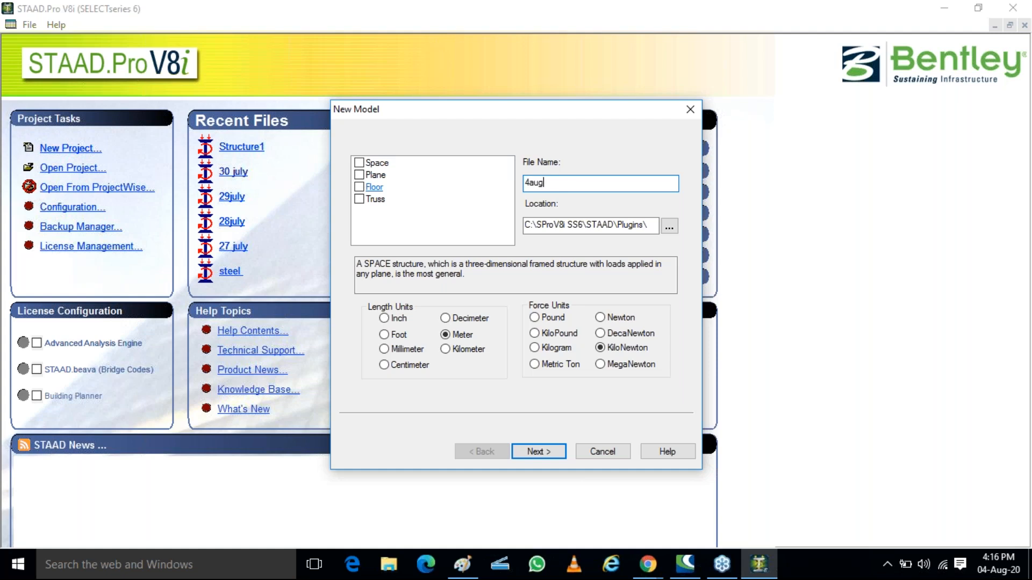
pyautogui.write('aug')
pyautogui.click(549, 453)
pyautogui.click(549, 453)
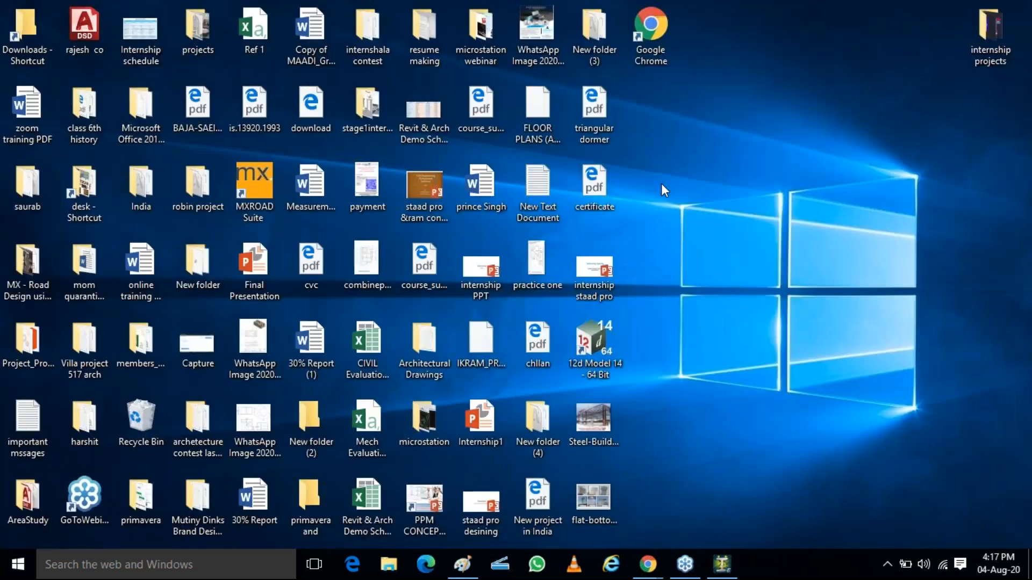
# Create a new Microsoft Excel worksheet on the desktop and open it in Excel
pyautogui.rightClick(661, 183)
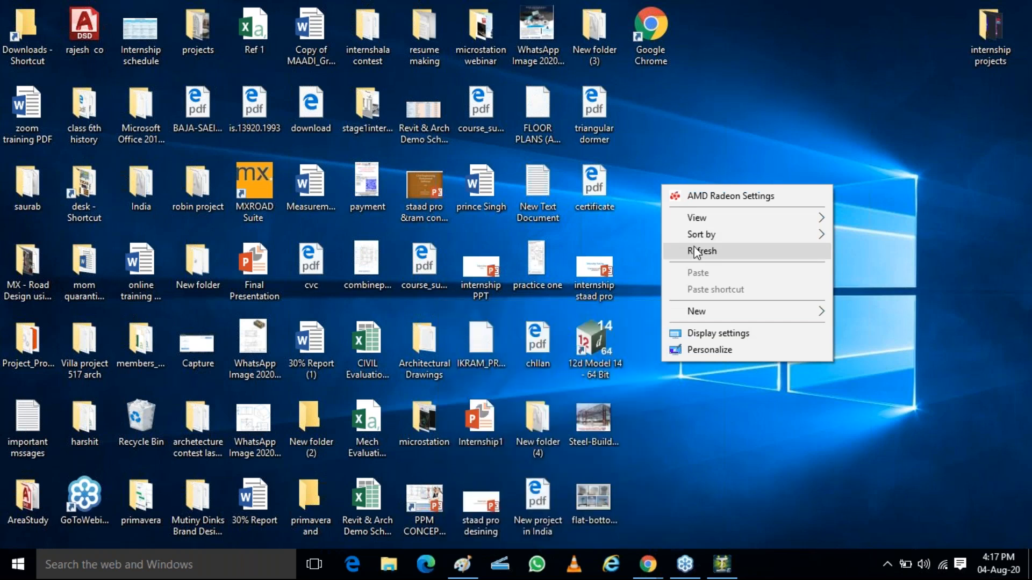
pyautogui.moveTo(694, 314)
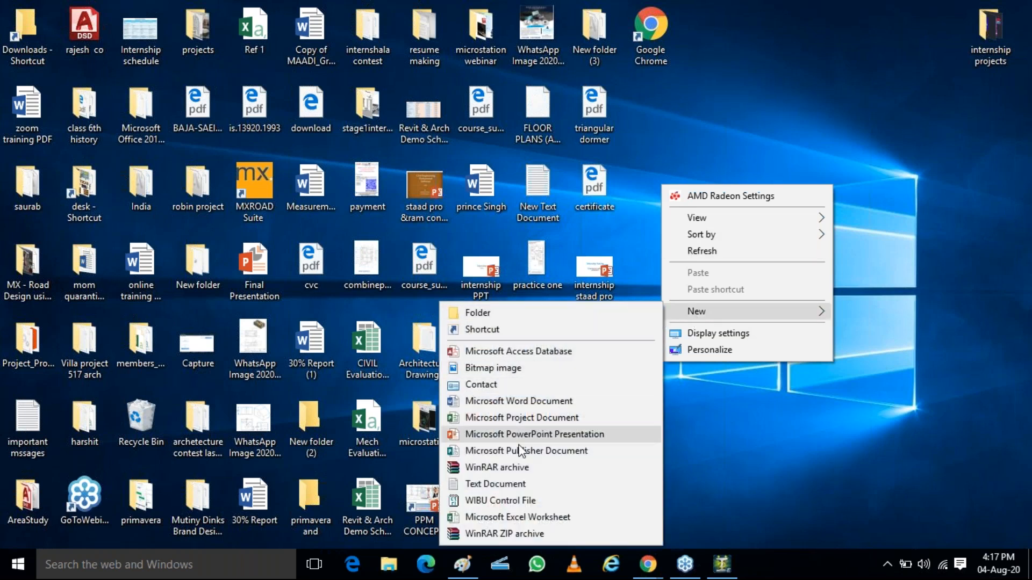
pyautogui.click(511, 516)
pyautogui.click(653, 175)
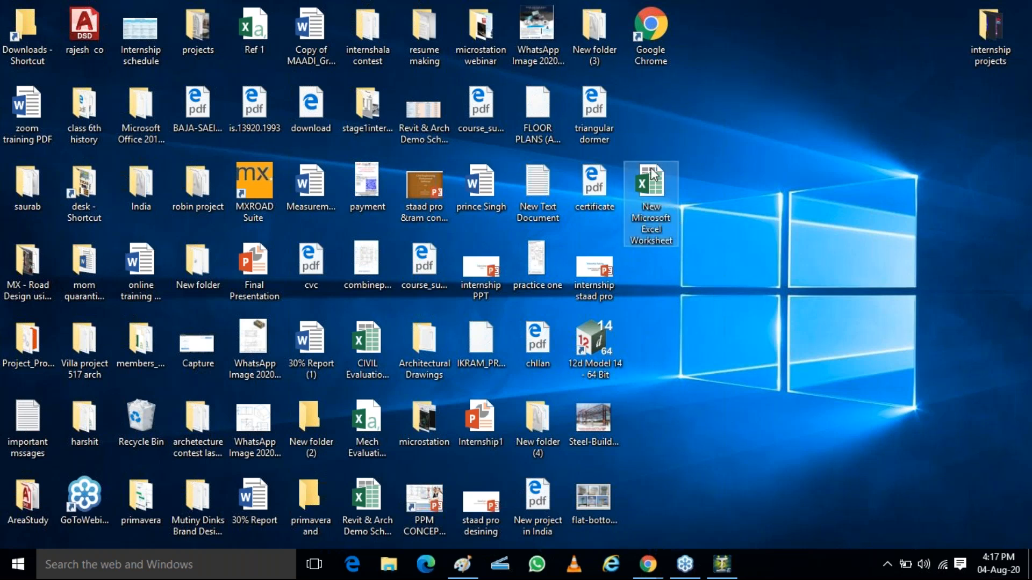
pyautogui.doubleClick(653, 175)
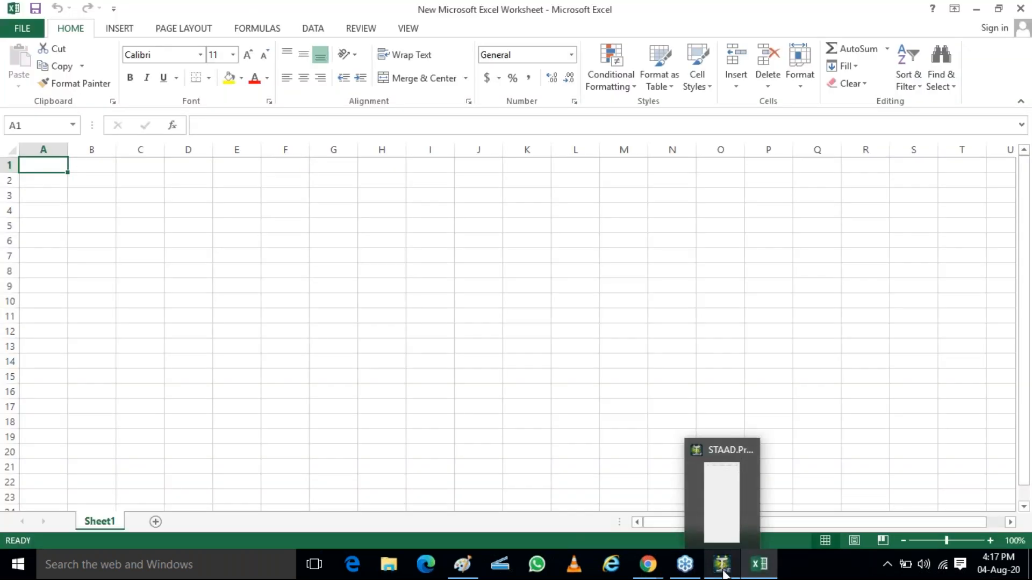
# Switch to STAAD.Pro and look through the Unit Converter's force per unit length, stress or pressure and custom conversions
pyautogui.click(724, 571)
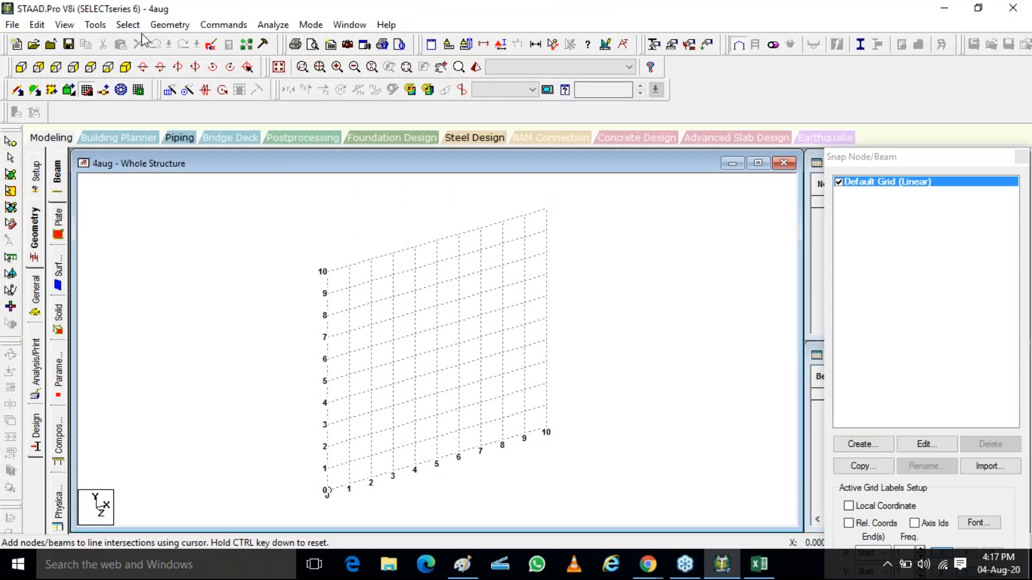
pyautogui.click(162, 26)
pyautogui.click(95, 24)
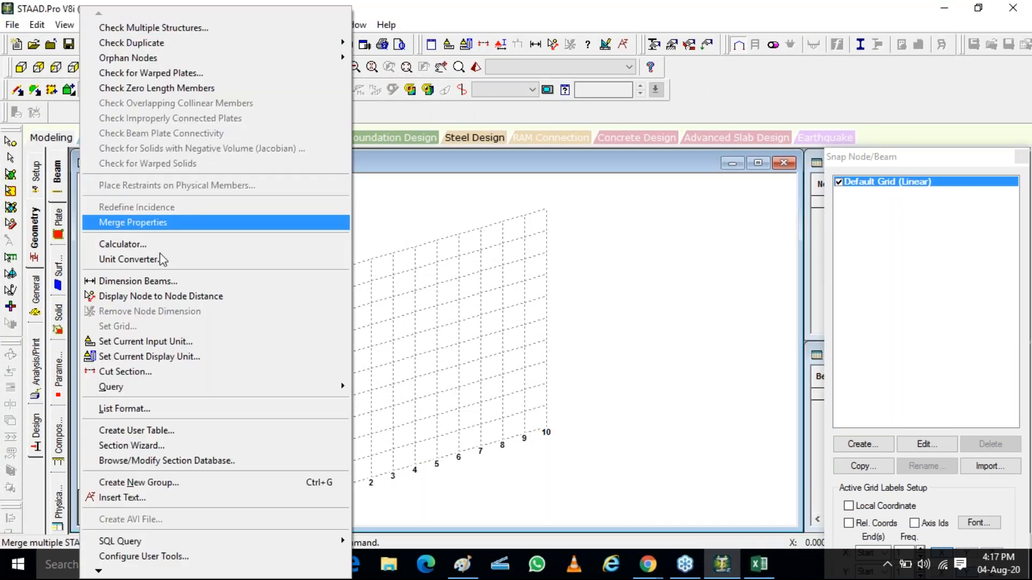
pyautogui.click(238, 259)
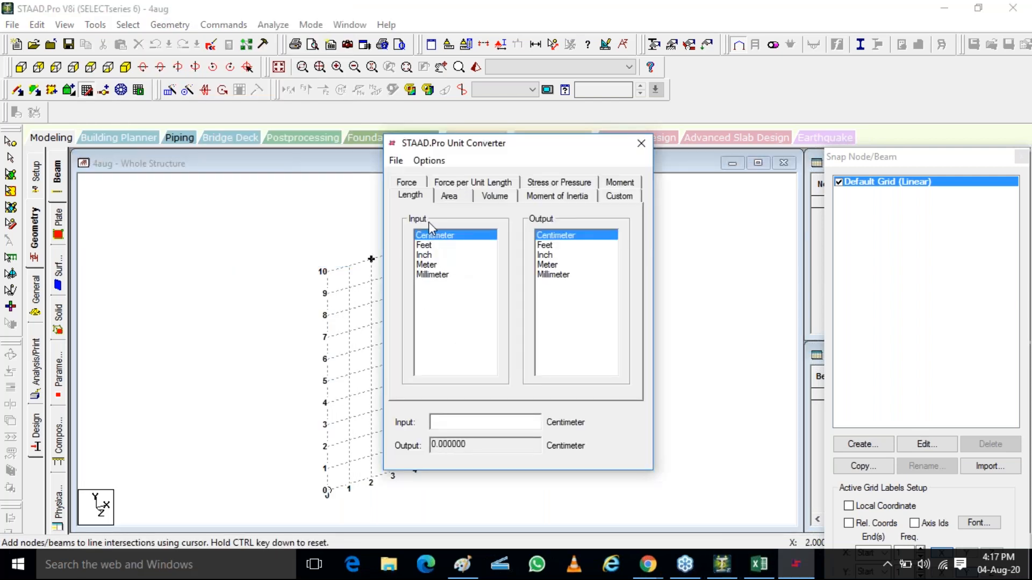
pyautogui.click(446, 185)
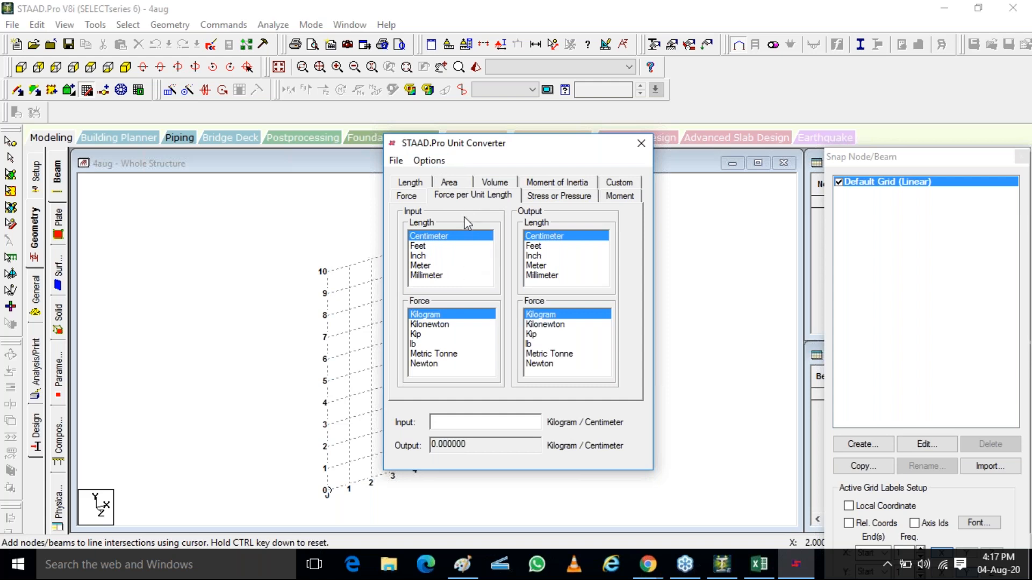
pyautogui.click(539, 199)
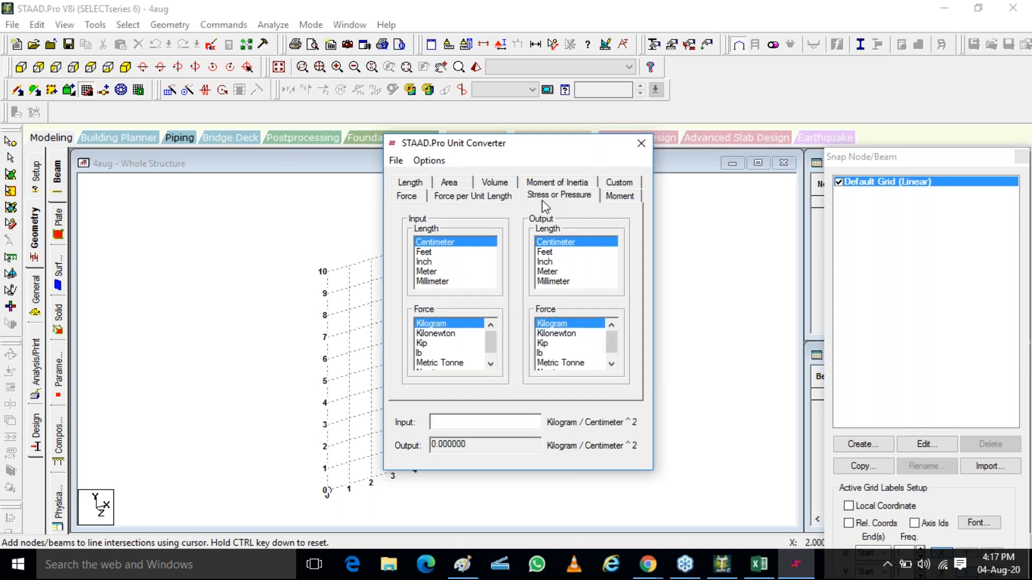
pyautogui.click(504, 197)
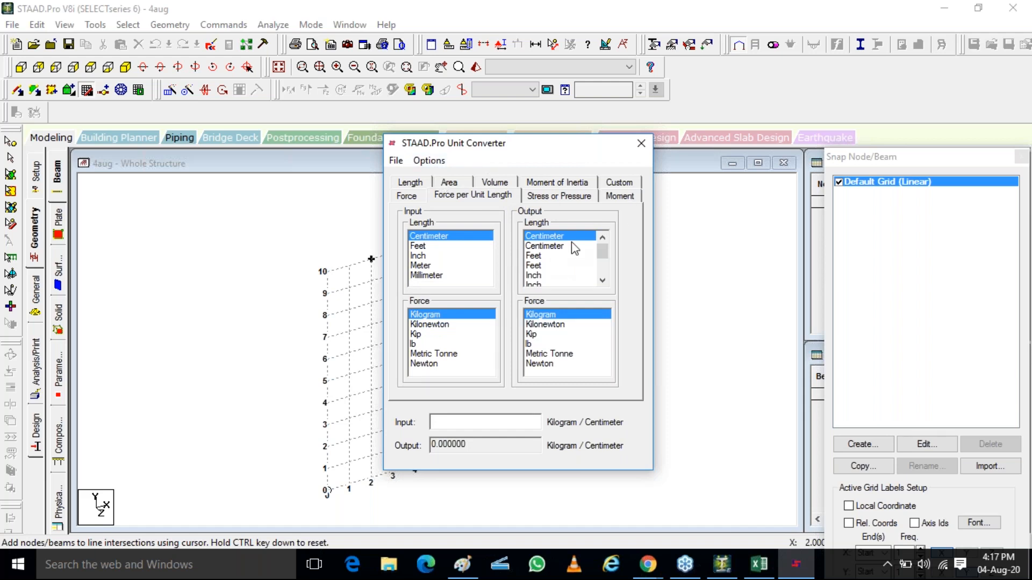
pyautogui.click(619, 184)
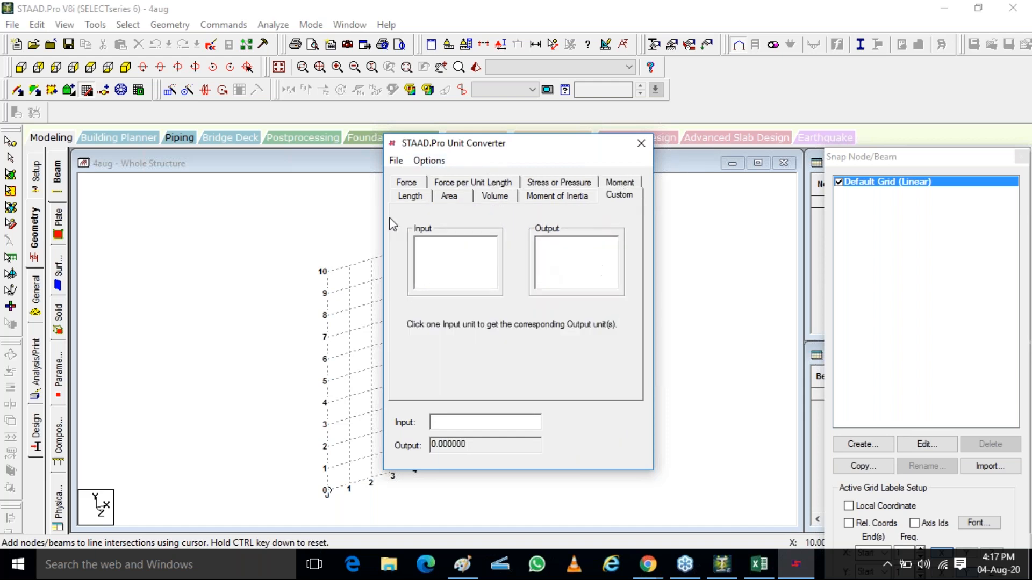
pyautogui.click(464, 424)
pyautogui.click(641, 143)
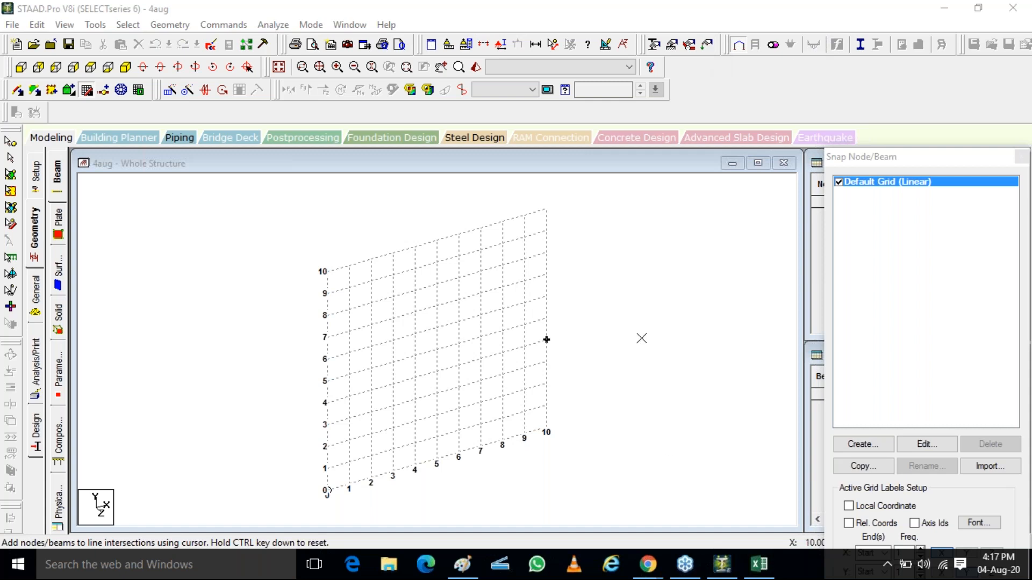
# Open the load and definition settings and add primary load case 1 with loading type Dead and title DL
pyautogui.click(37, 295)
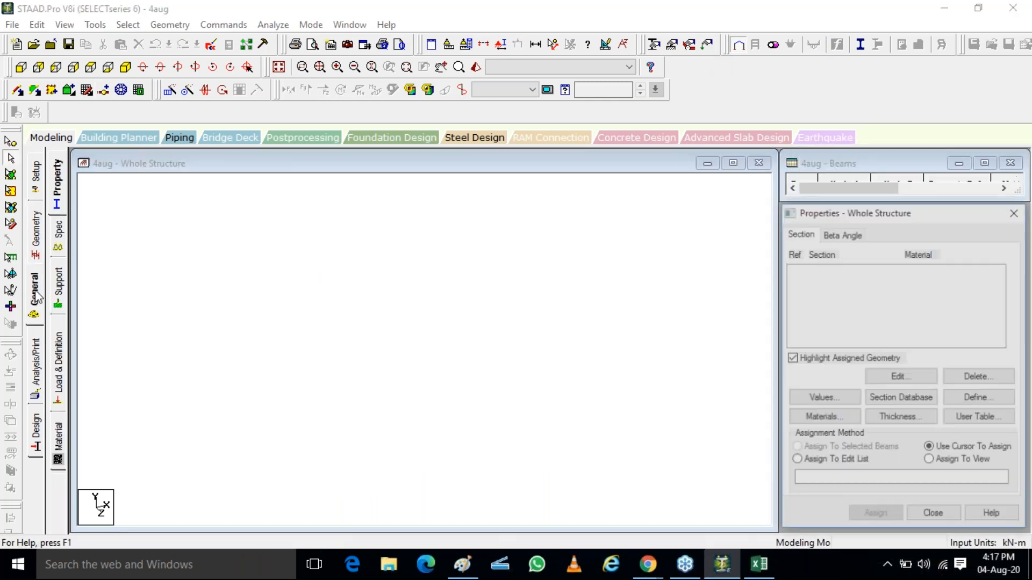
pyautogui.click(58, 356)
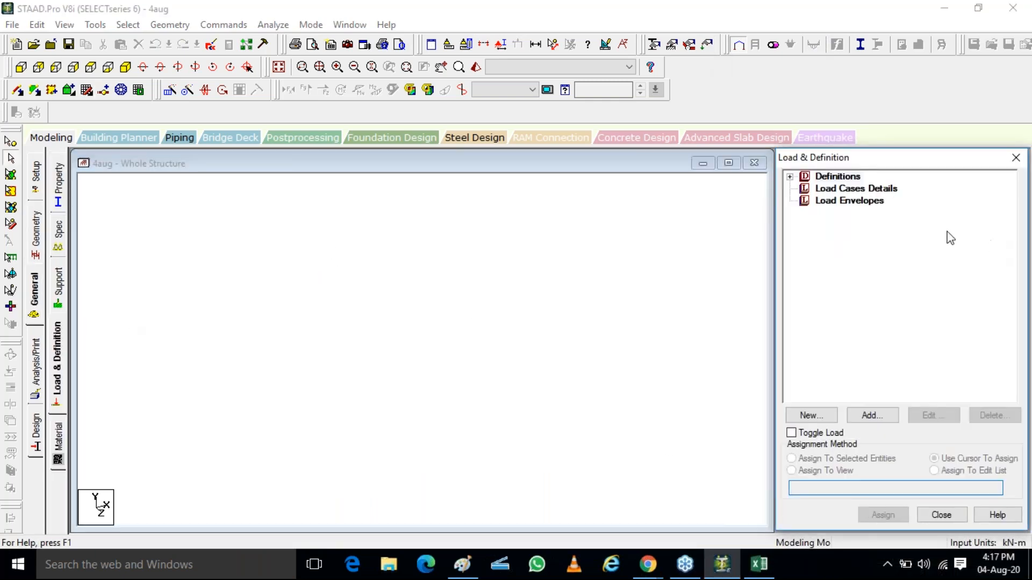
pyautogui.click(857, 189)
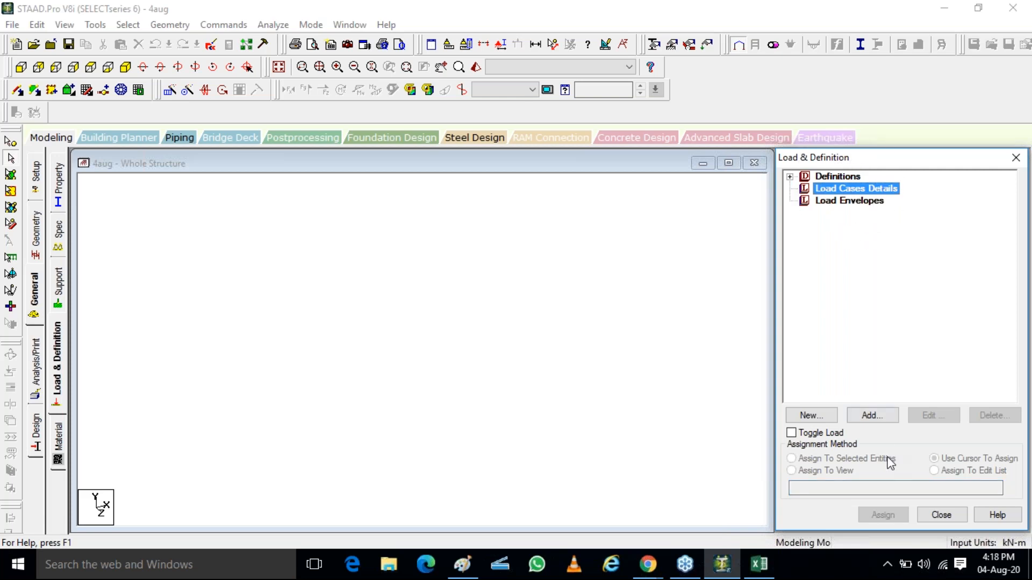
pyautogui.click(871, 417)
pyautogui.click(556, 196)
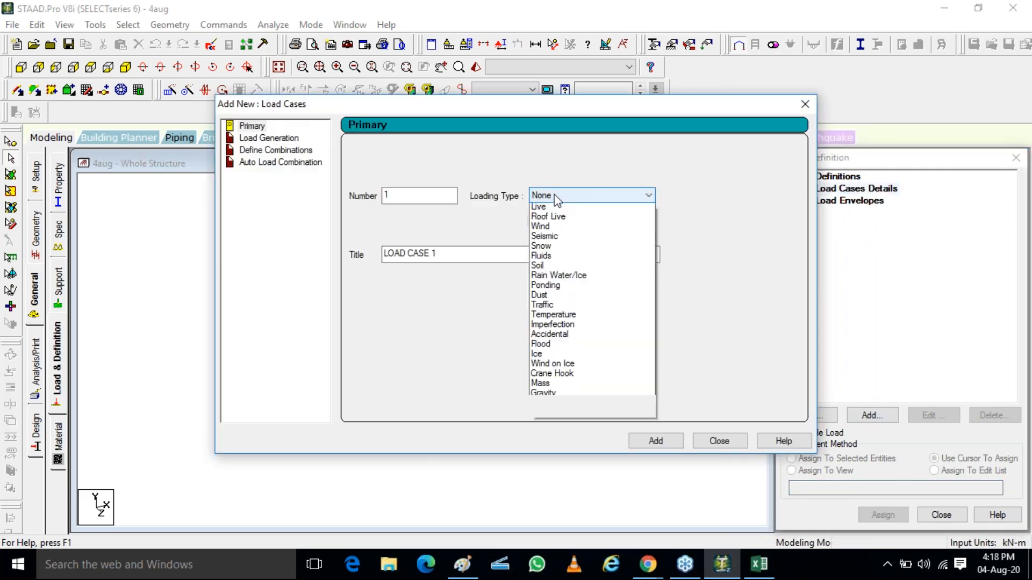
pyautogui.click(557, 209)
pyautogui.moveTo(515, 260); pyautogui.dragTo(144, 212)
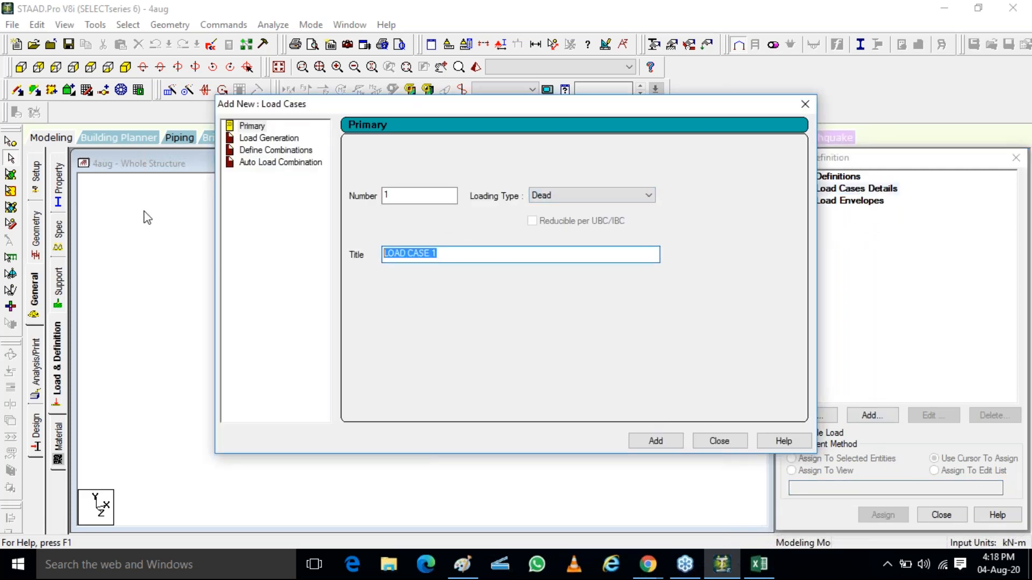
pyautogui.write('DL')
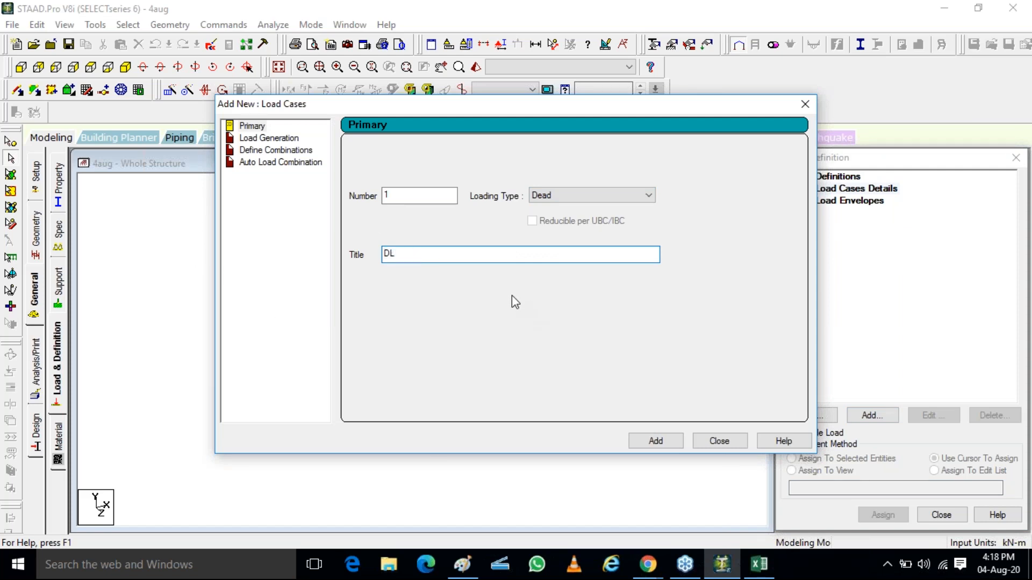
pyautogui.click(657, 442)
# Add primary load case 2 with loading type Live and title LL
pyautogui.click(595, 195)
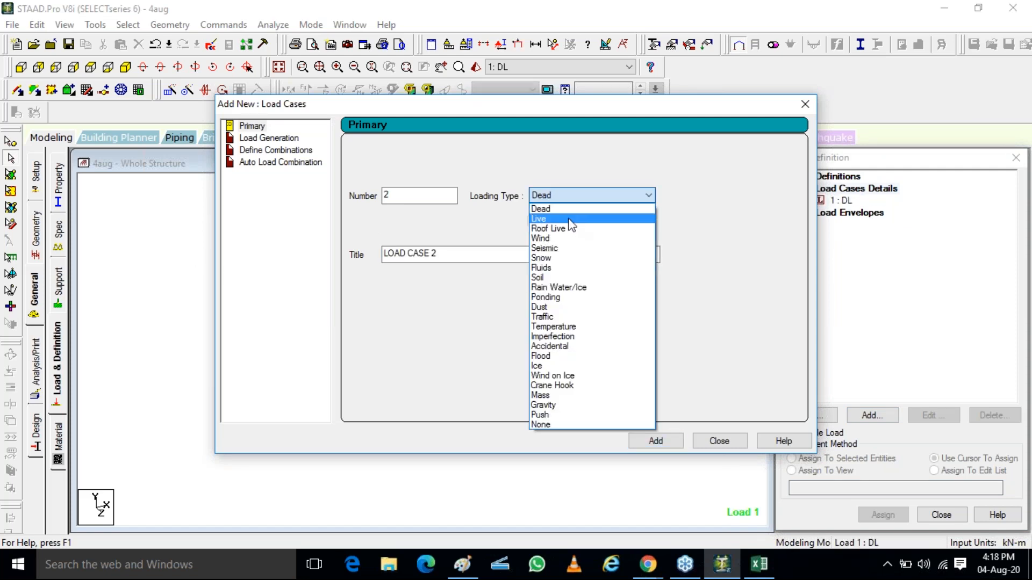
pyautogui.click(565, 219)
pyautogui.moveTo(505, 253); pyautogui.dragTo(313, 223)
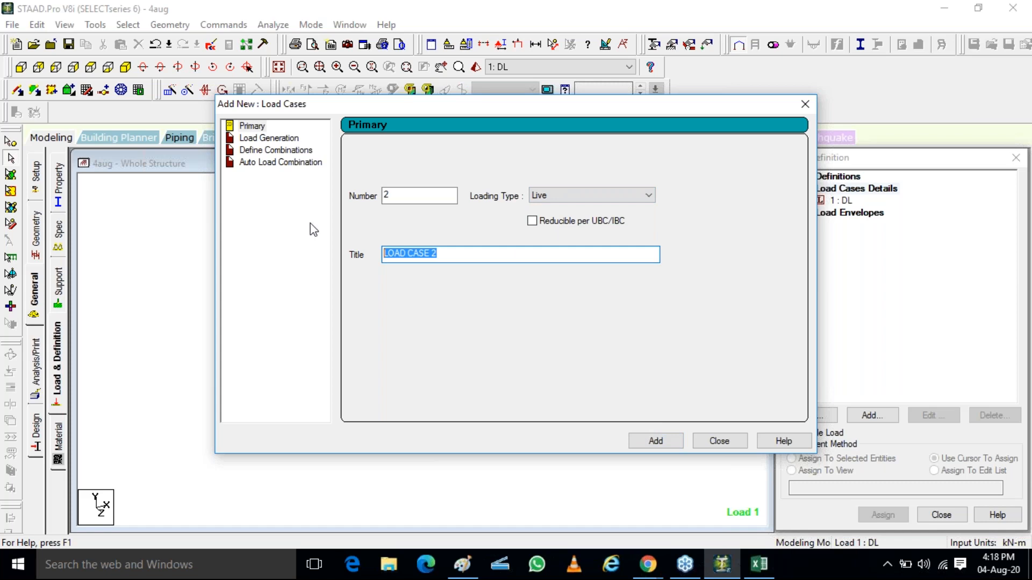
pyautogui.write('LL')
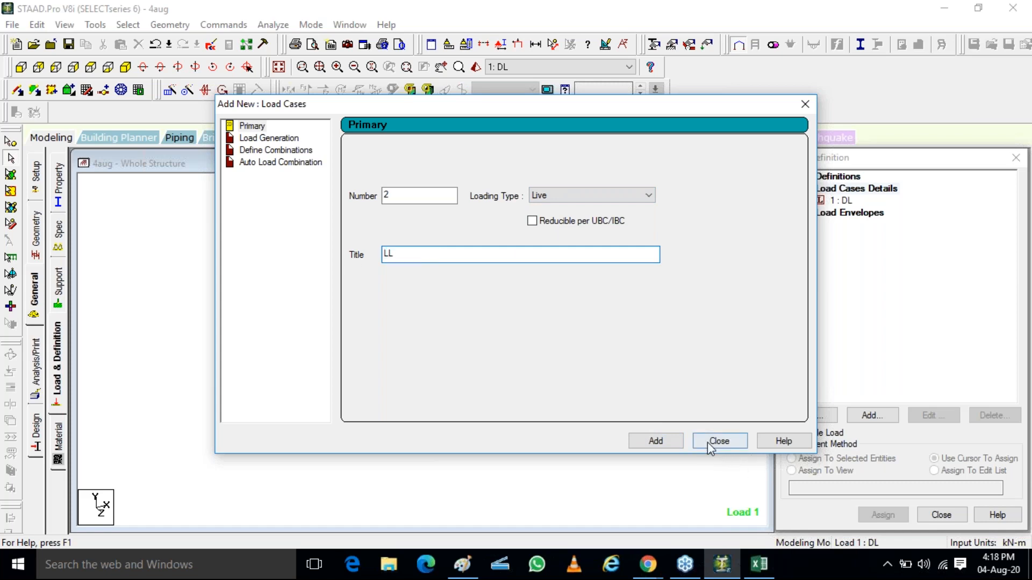
pyautogui.click(665, 445)
# Add primary load case 3 with loading type Wind and title WL, and finish adding primary cases
pyautogui.click(600, 197)
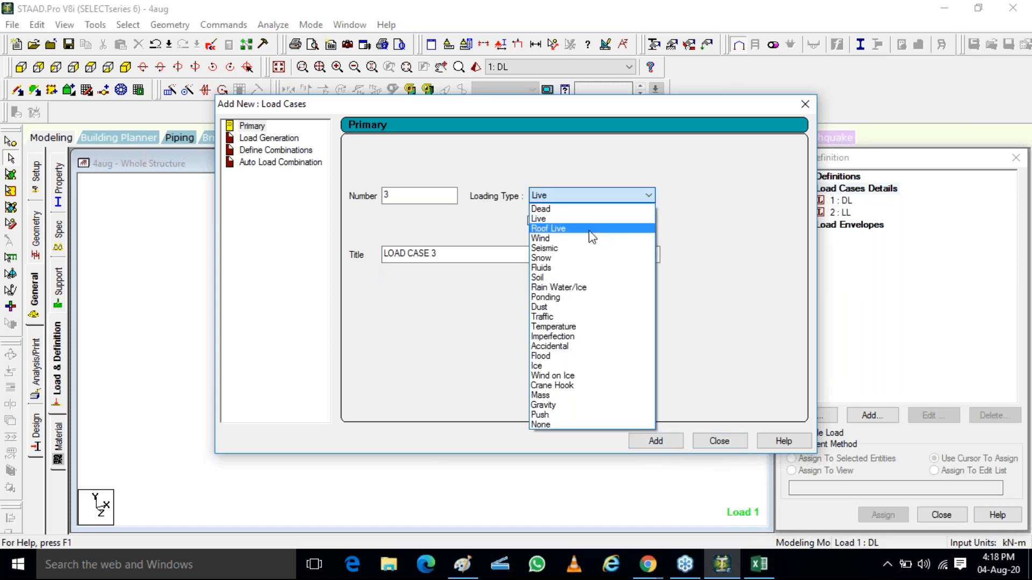
pyautogui.click(588, 239)
pyautogui.moveTo(463, 254); pyautogui.dragTo(290, 261)
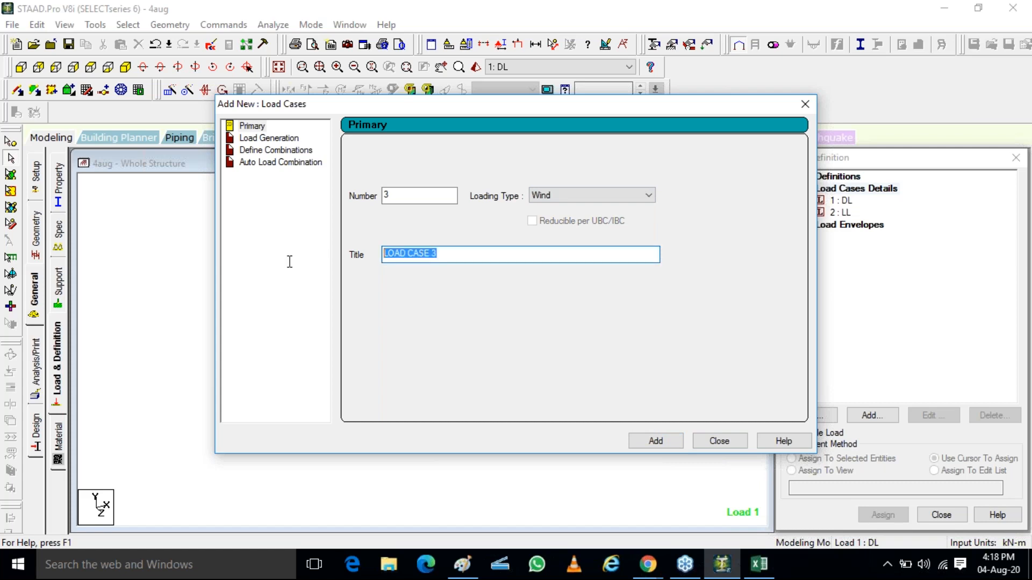
pyautogui.write('A')
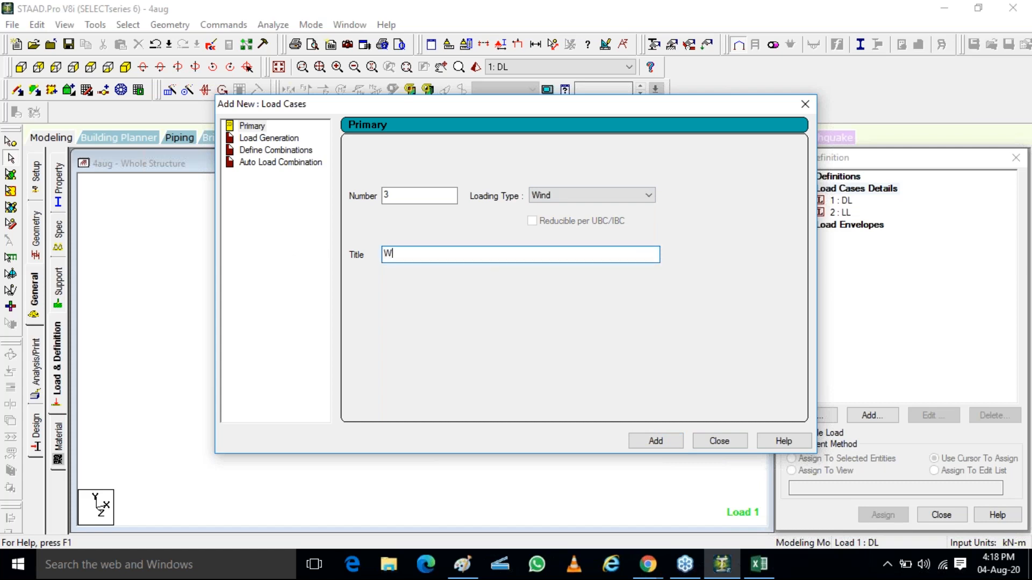
pyautogui.write('L')
pyautogui.click(666, 443)
pyautogui.click(697, 445)
# View the Wind Load item options for load case WL and close them without adding a load
pyautogui.click(845, 225)
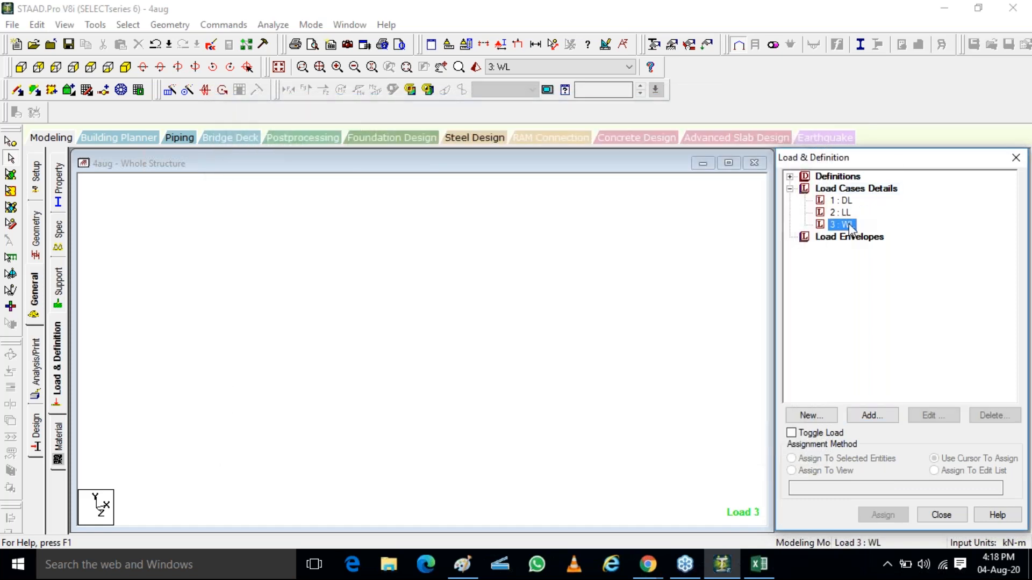
pyautogui.click(871, 415)
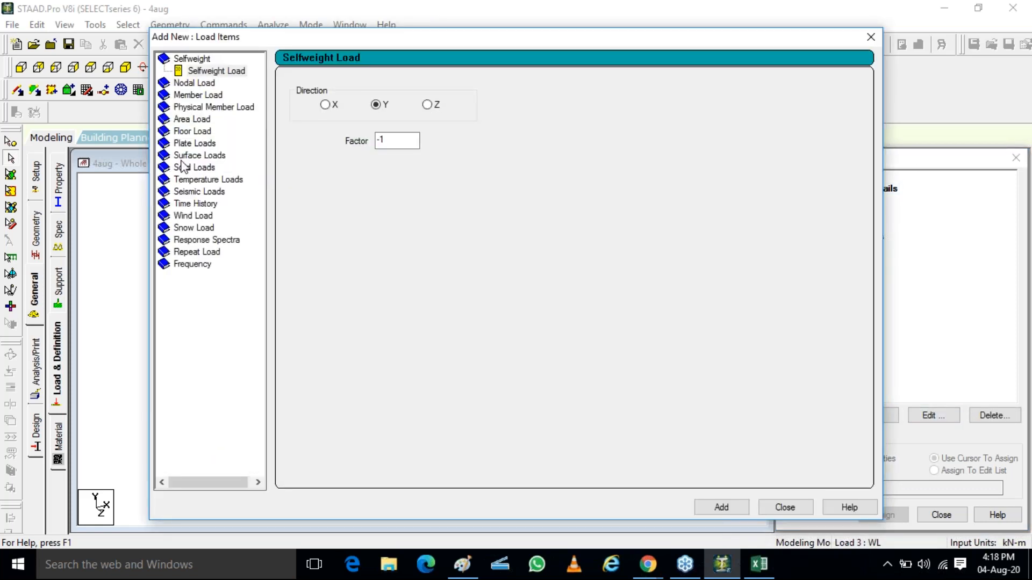
pyautogui.click(201, 216)
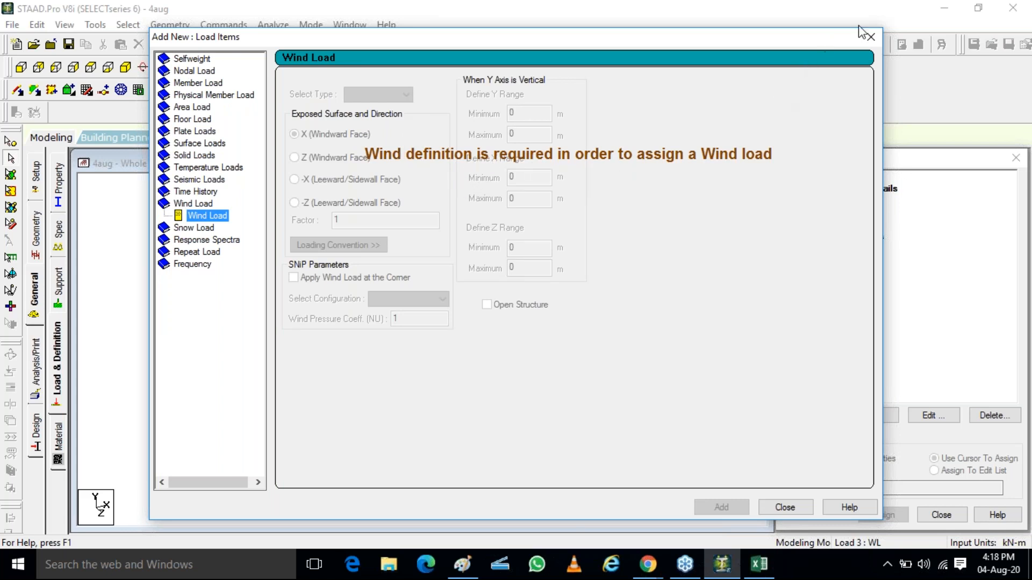
pyautogui.click(870, 37)
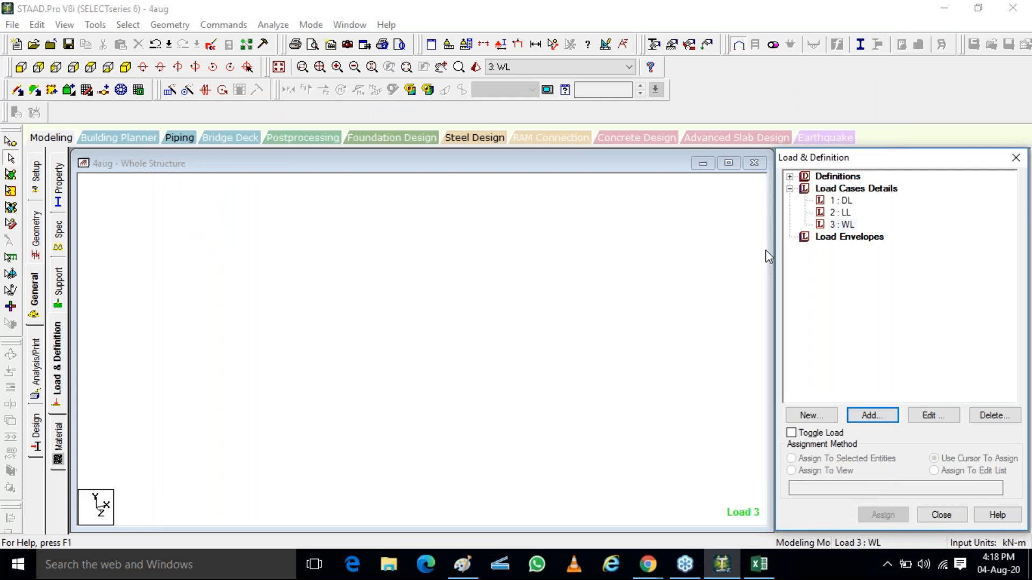
# Add wind definition type 1 with the comment "wind 1"
pyautogui.click(790, 174)
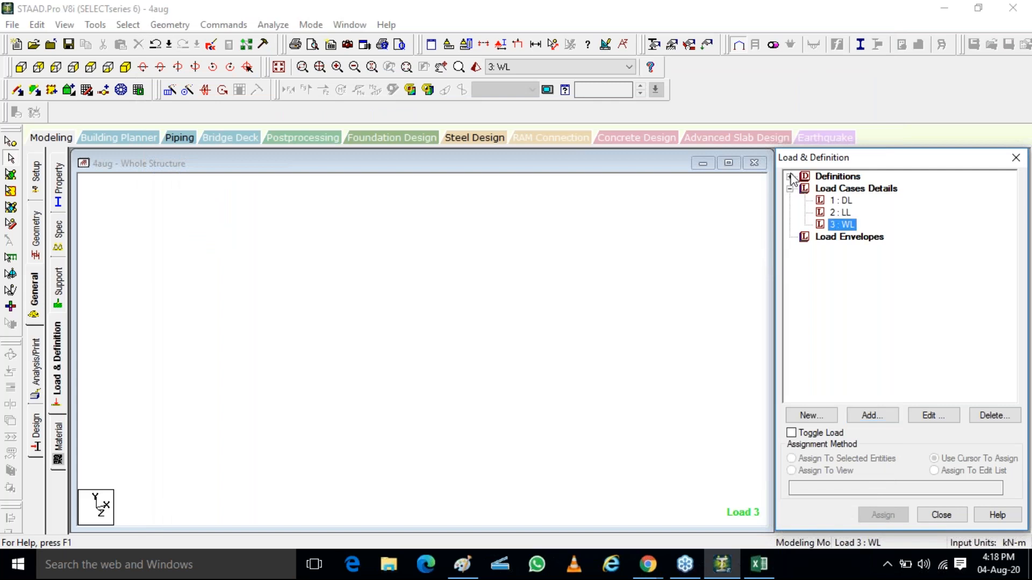
pyautogui.click(790, 176)
pyautogui.click(865, 213)
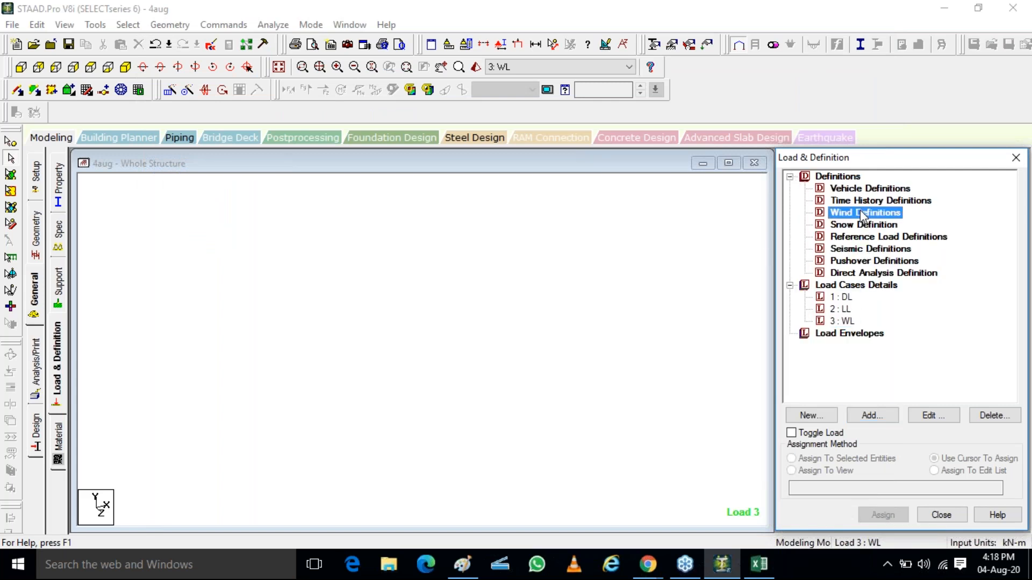
pyautogui.click(872, 416)
pyautogui.moveTo(518, 269); pyautogui.dragTo(396, 260)
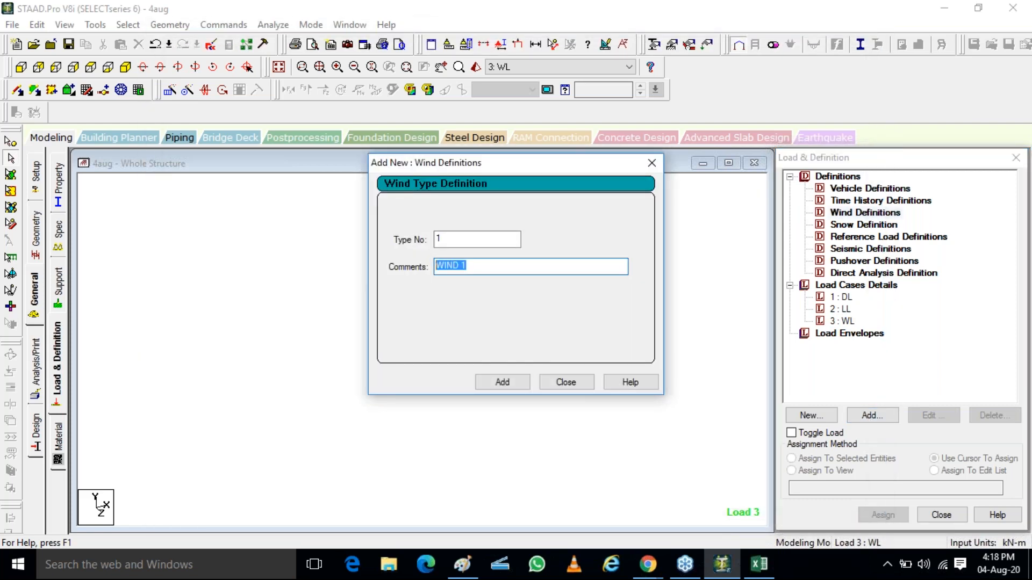
pyautogui.write('g')
pyautogui.click(484, 384)
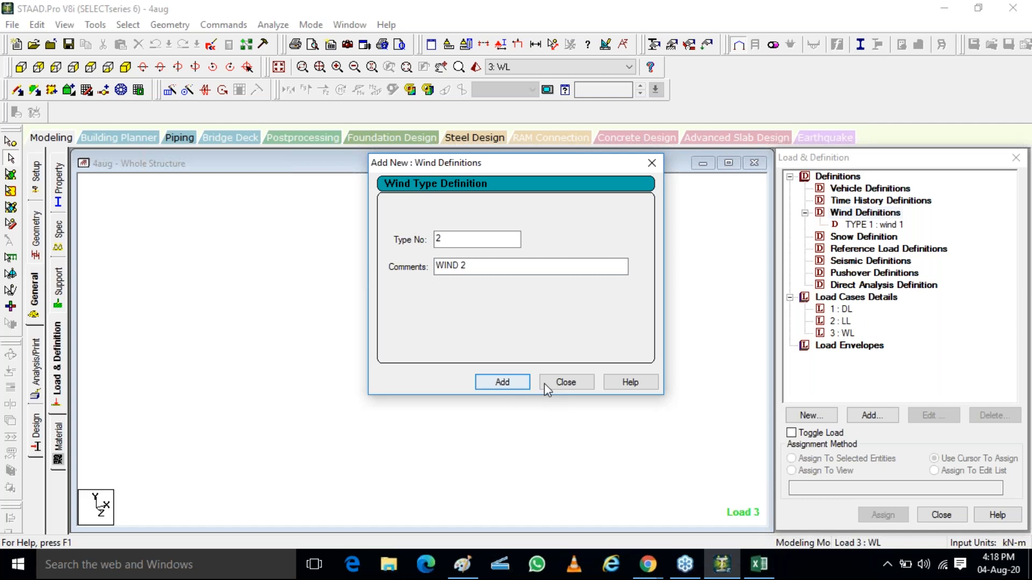
pyautogui.click(547, 385)
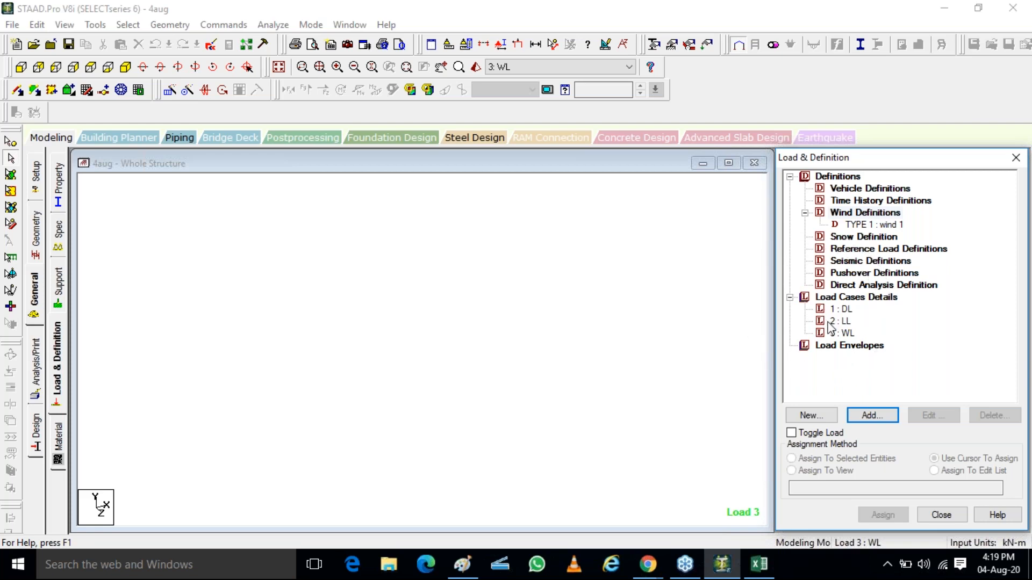
# Define normal load combination 4 from the DL, LL and WL cases, each with a factor of 1.5
pyautogui.click(843, 299)
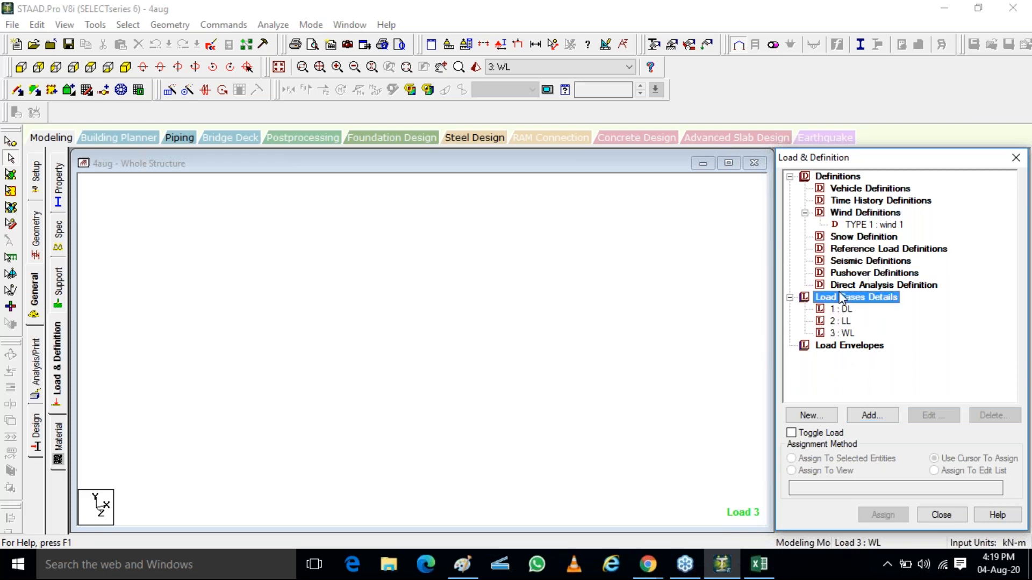
pyautogui.click(871, 415)
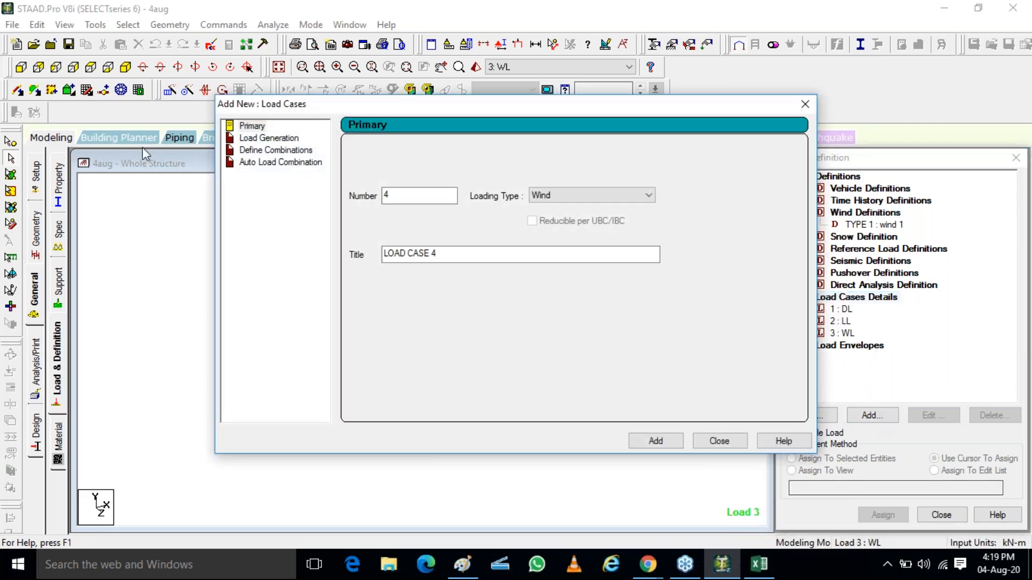
pyautogui.click(258, 152)
pyautogui.click(514, 223)
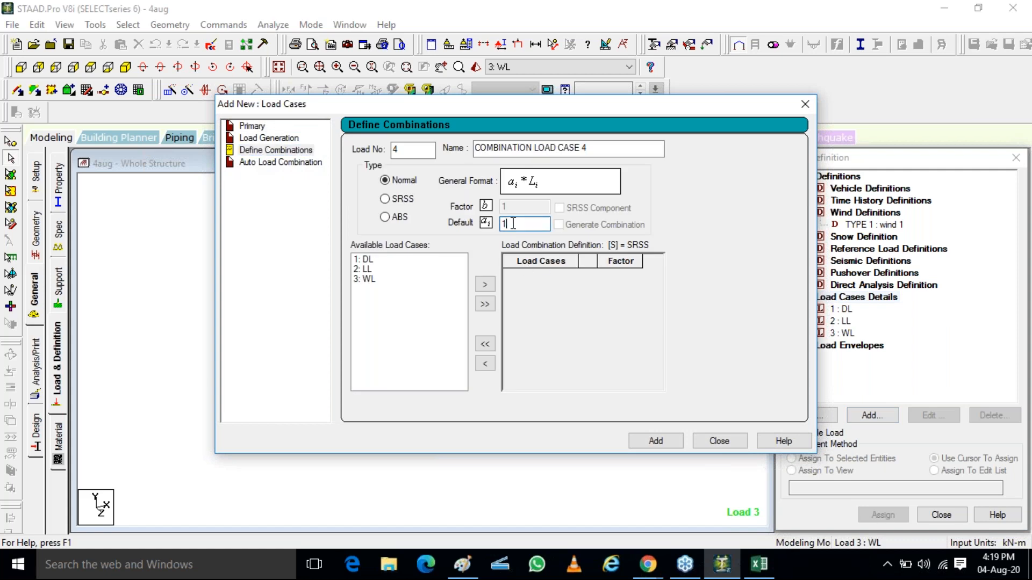
pyautogui.write('.5')
pyautogui.click(485, 304)
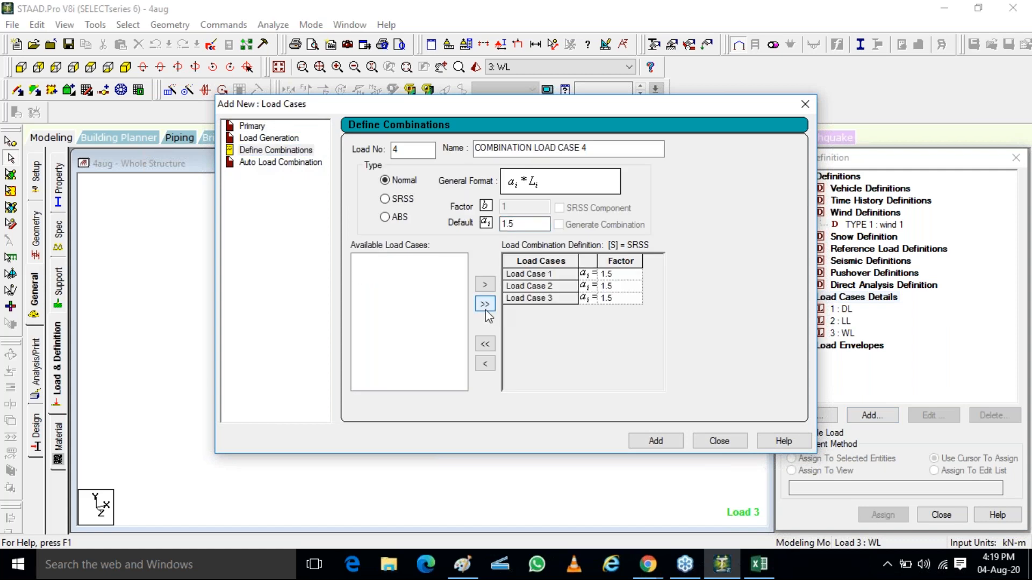
pyautogui.click(655, 441)
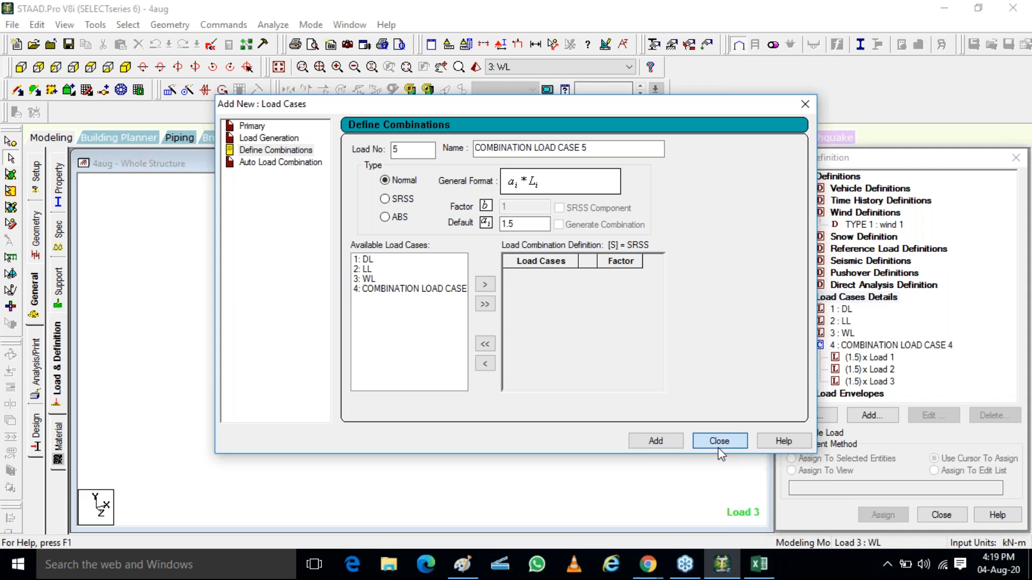
pyautogui.click(715, 444)
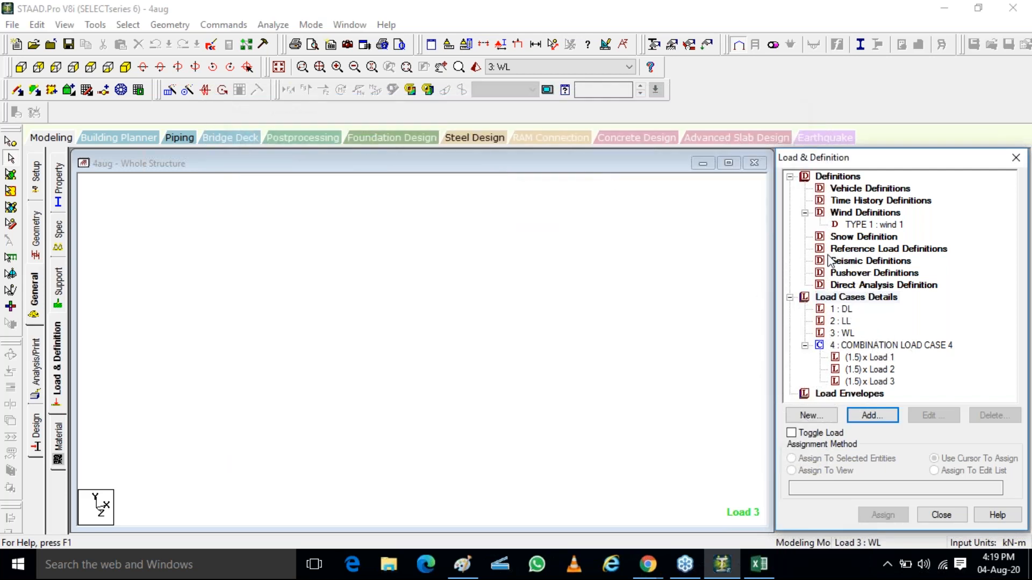
# Open the custom intensity versus height table for wind type 1 and examine its intensity column
pyautogui.click(838, 227)
pyautogui.click(866, 224)
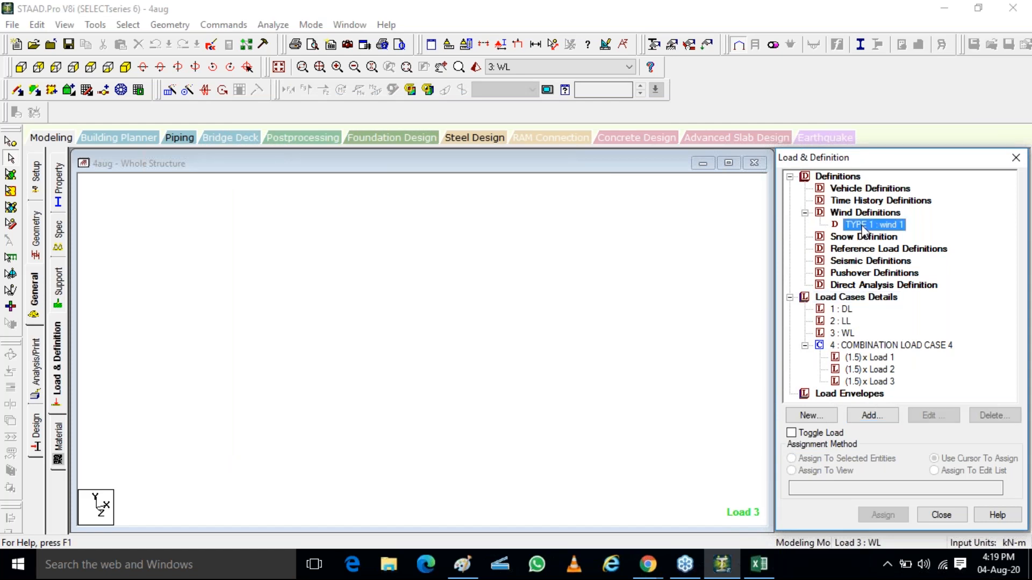
pyautogui.click(884, 422)
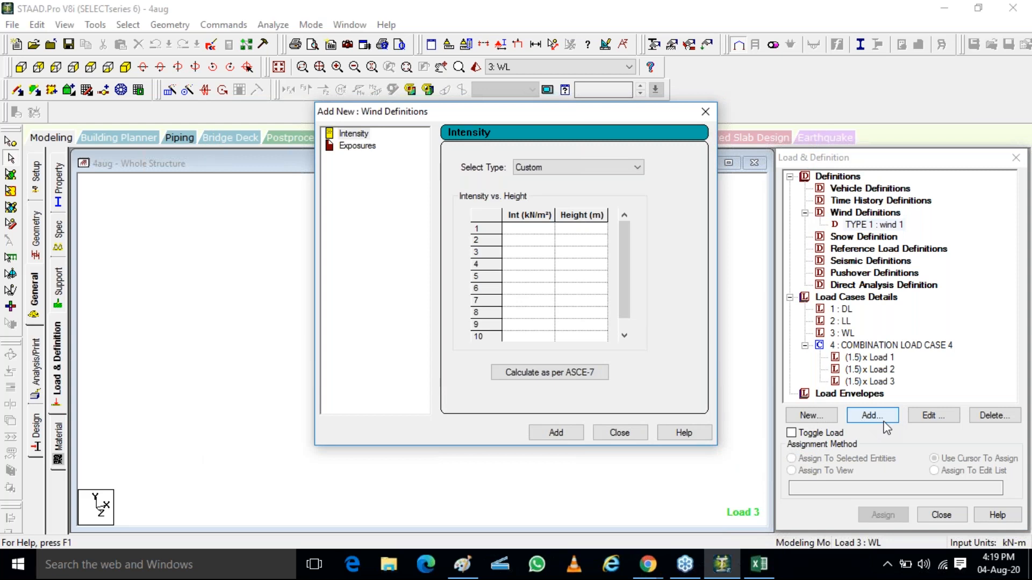
pyautogui.click(532, 230)
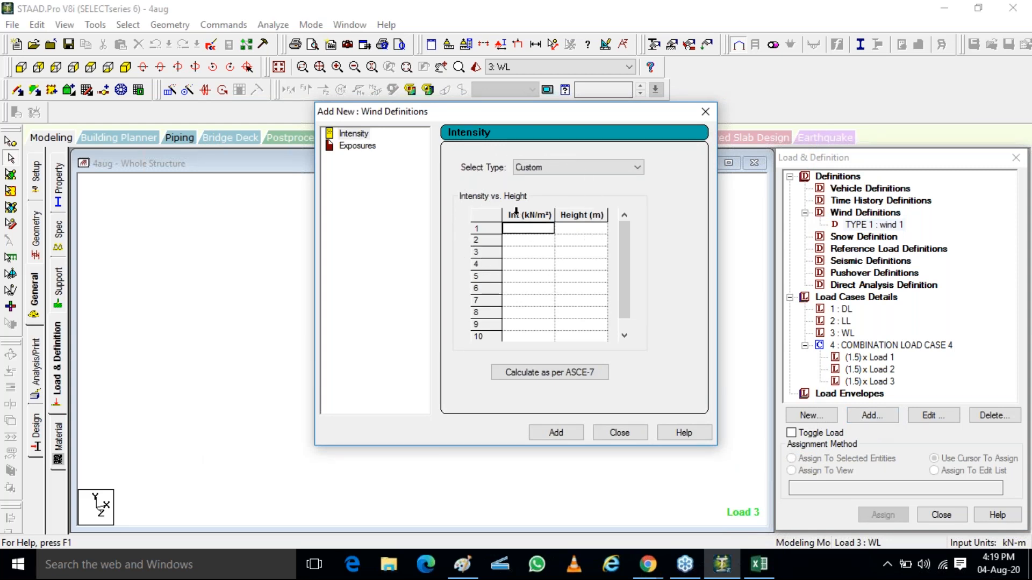
pyautogui.click(521, 217)
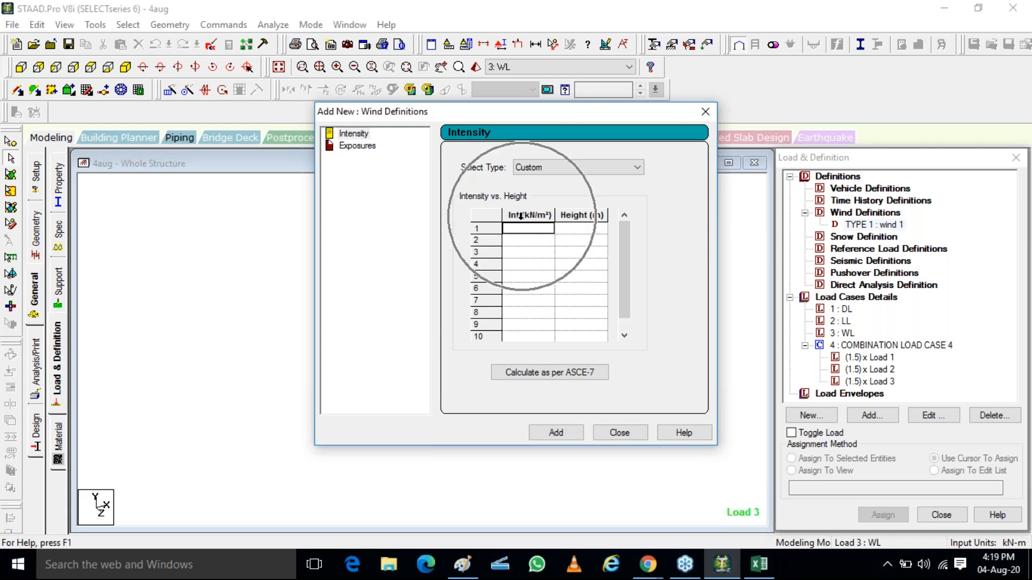
pyautogui.click(521, 216)
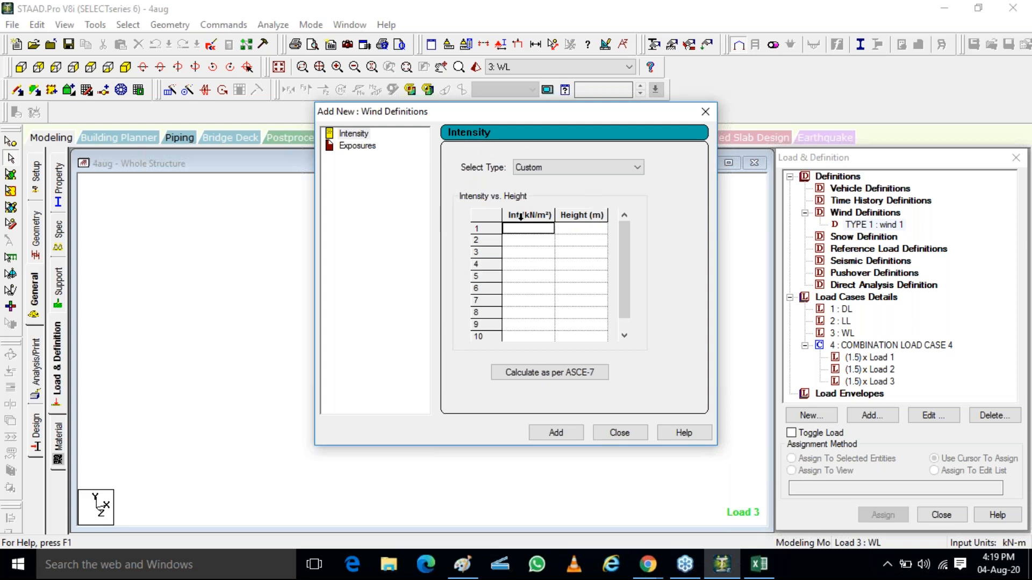
# Switch to the IS 875-3 PDF in Chrome and find clause 5.3 on design wind speed
pyautogui.click(648, 565)
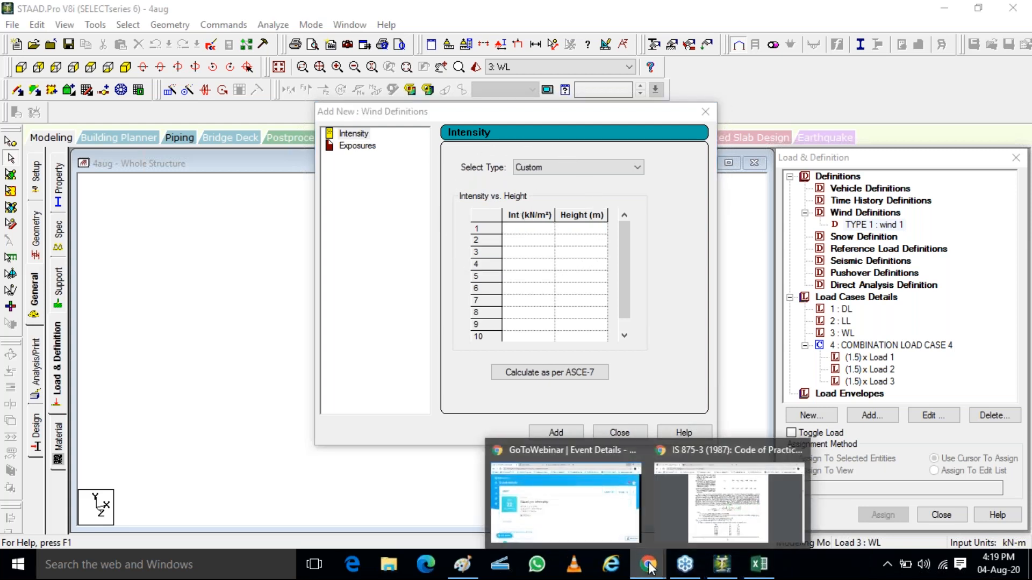
pyautogui.click(715, 496)
pyautogui.scroll(-3, 431, 269)
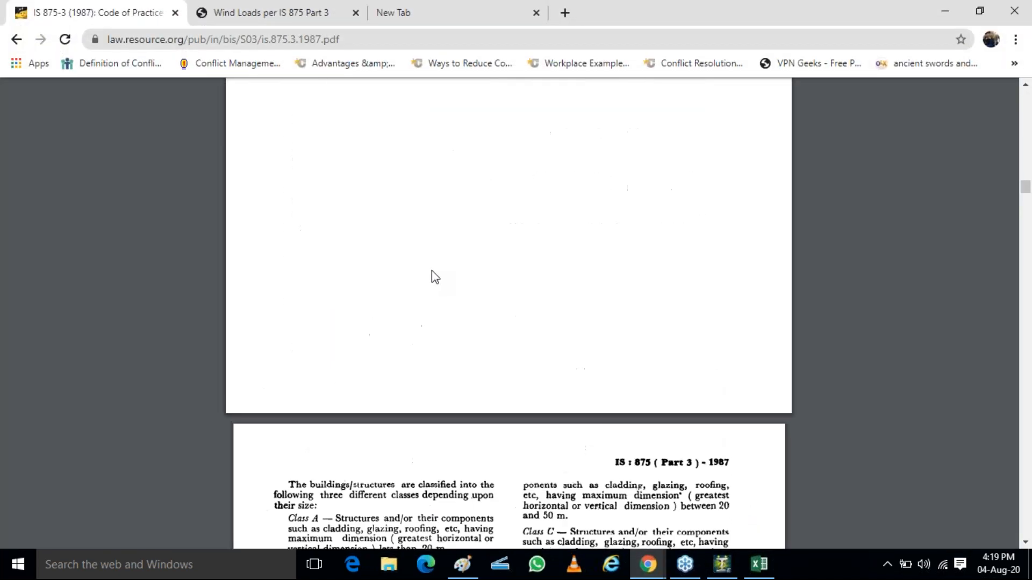
pyautogui.scroll(15, 431, 270)
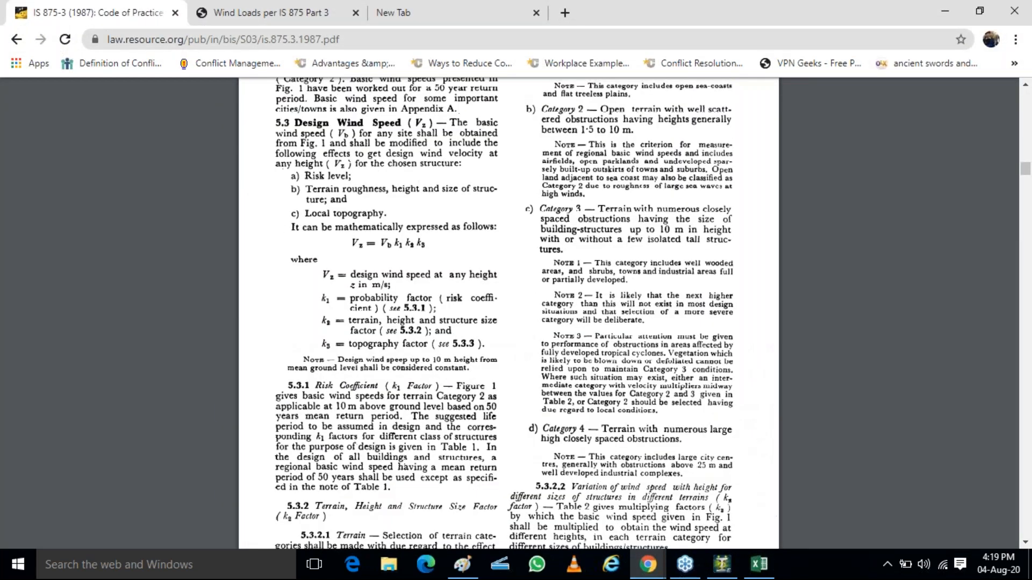
# Find clause 5.4 Design Wind Pressure in the PDF and highlight its number and the Vz symbol in the formula's definitions
pyautogui.scroll(15, 398, 227)
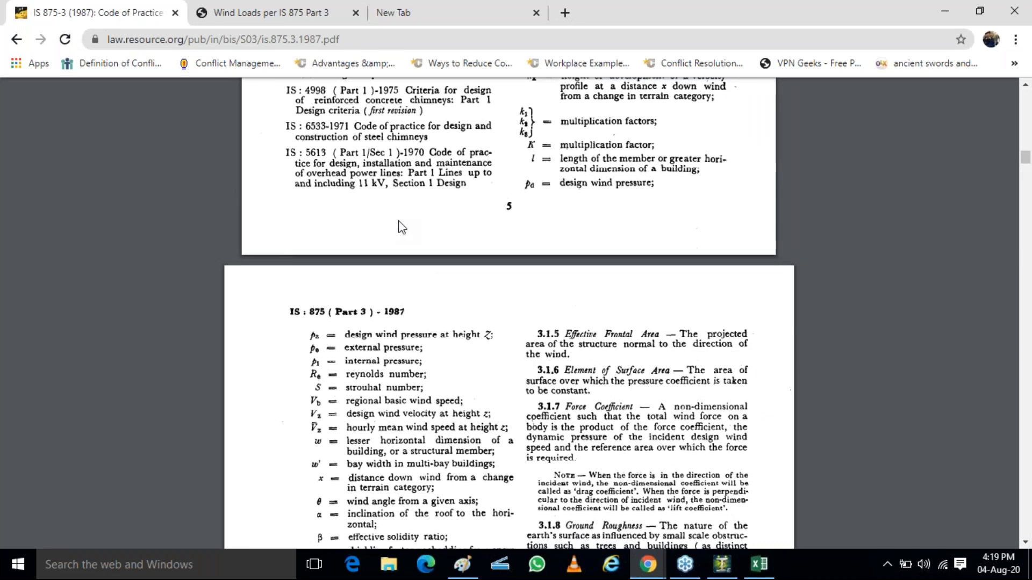
pyautogui.scroll(-3, 399, 227)
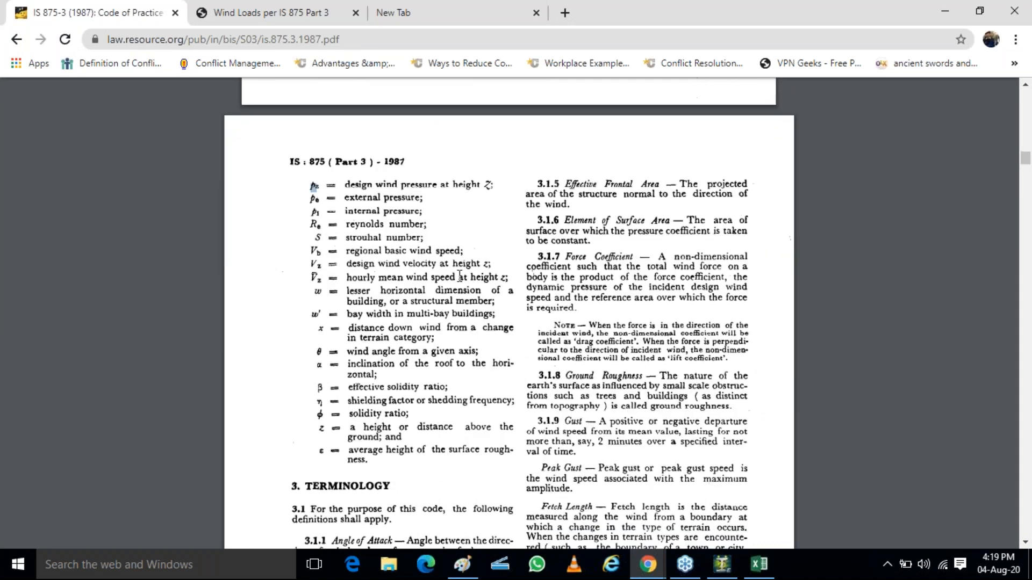
pyautogui.scroll(-5, 460, 276)
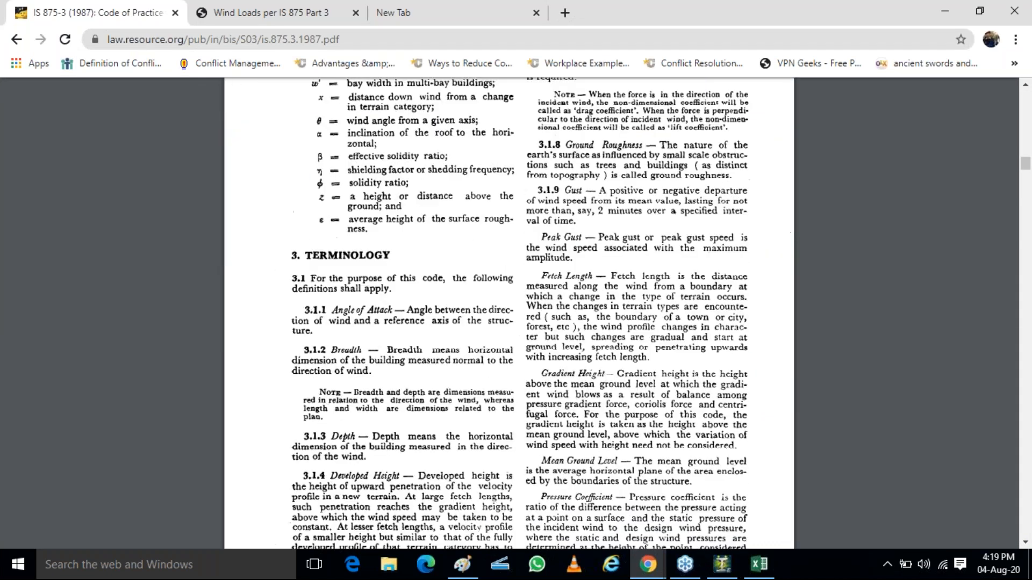
pyautogui.scroll(-15, 618, 285)
pyautogui.scroll(-20, 620, 285)
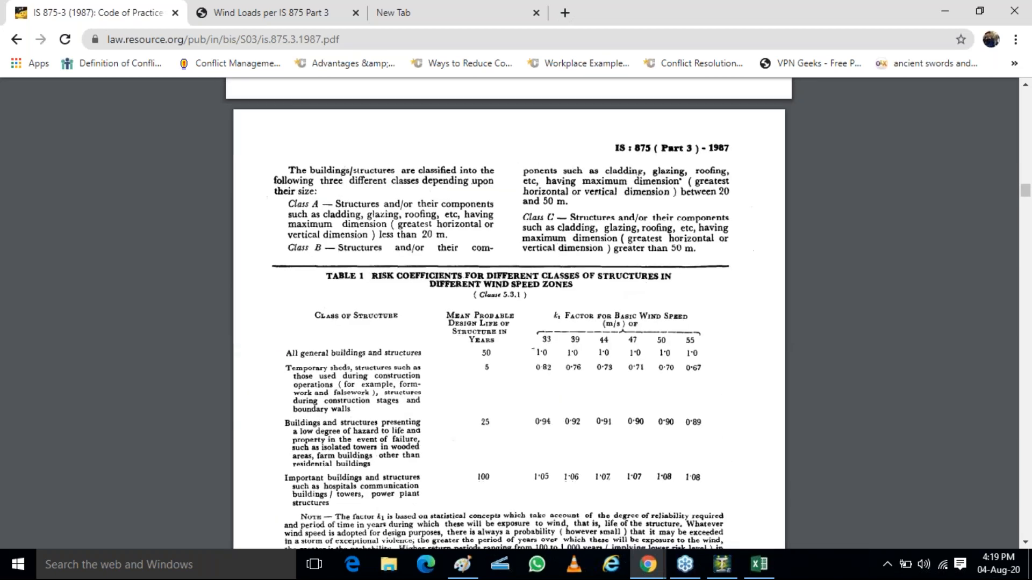
pyautogui.scroll(-3, 525, 248)
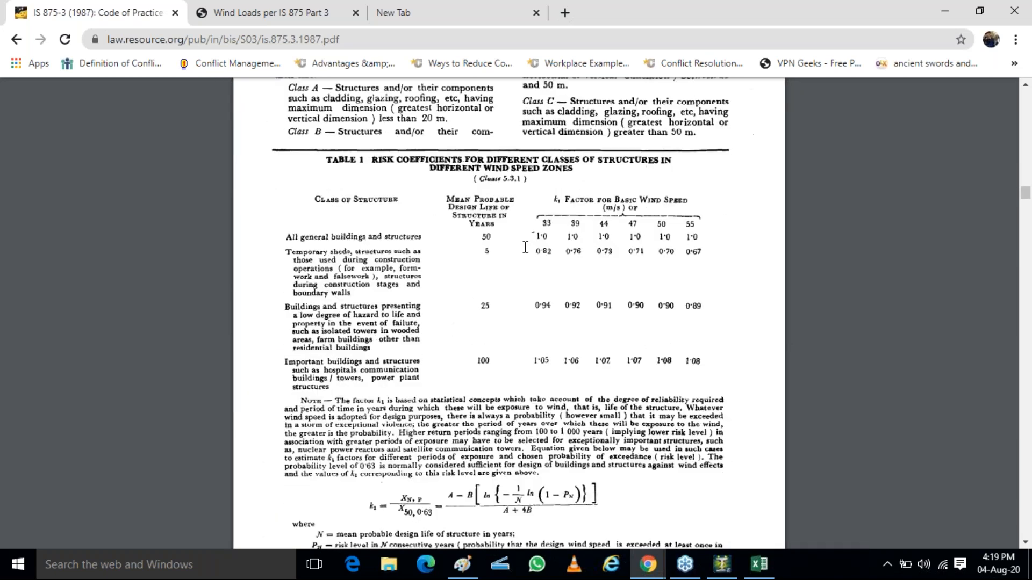
pyautogui.scroll(-15, 525, 247)
pyautogui.scroll(-6, 523, 267)
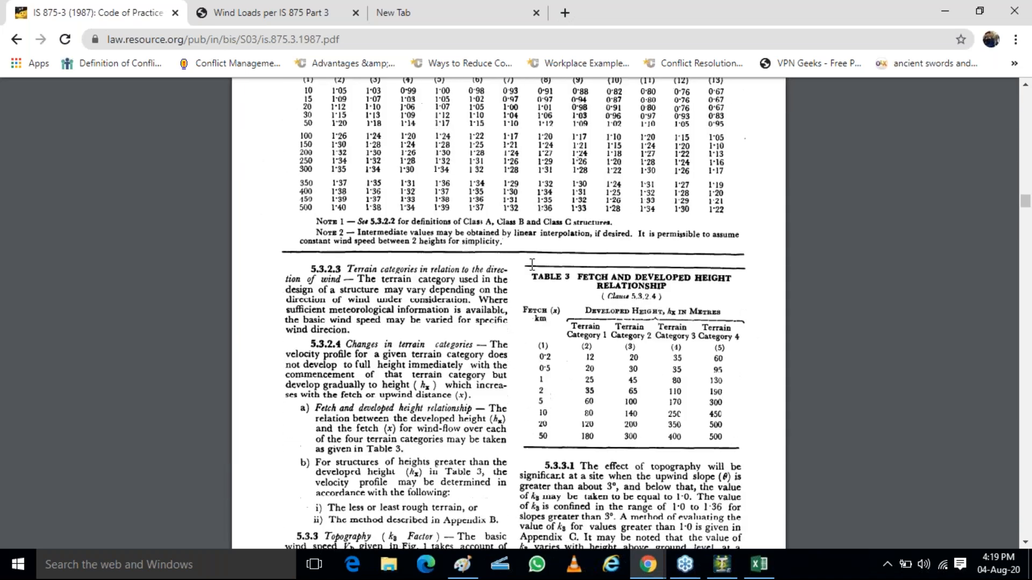
pyautogui.scroll(-10, 532, 264)
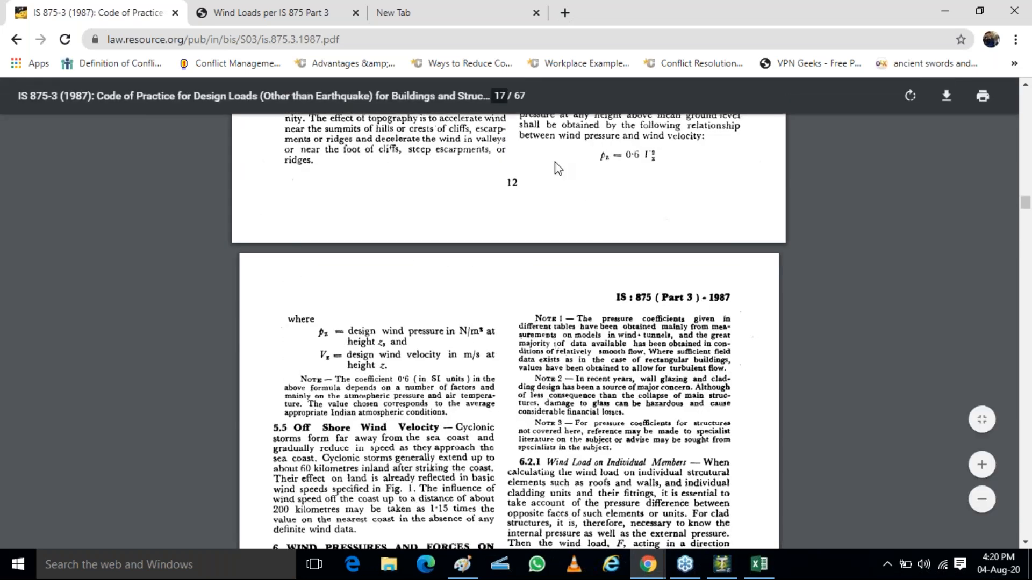
pyautogui.scroll(1, 593, 221)
pyautogui.click(521, 179)
pyautogui.moveTo(522, 179); pyautogui.dragTo(539, 177)
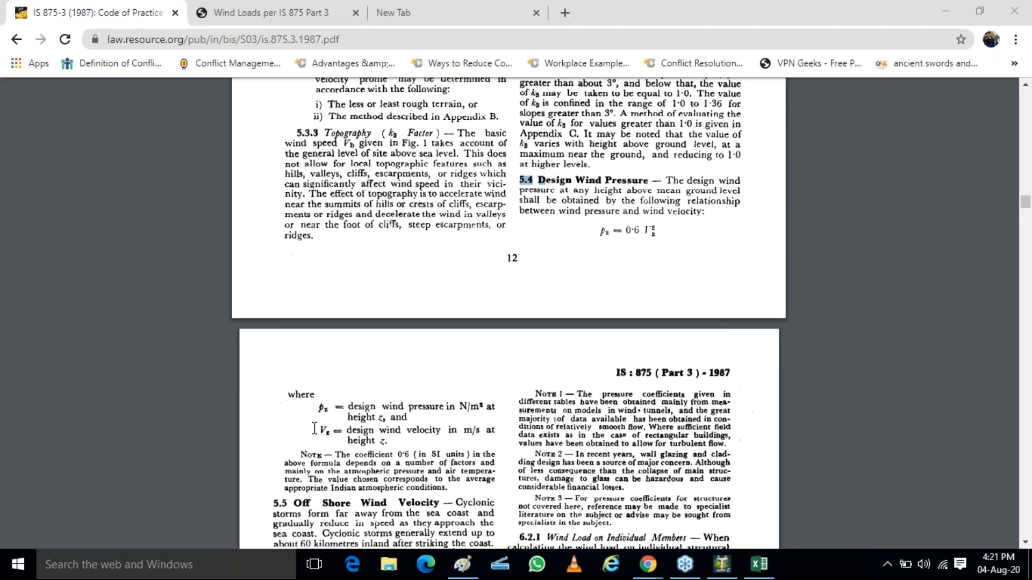
pyautogui.moveTo(317, 431); pyautogui.dragTo(328, 439)
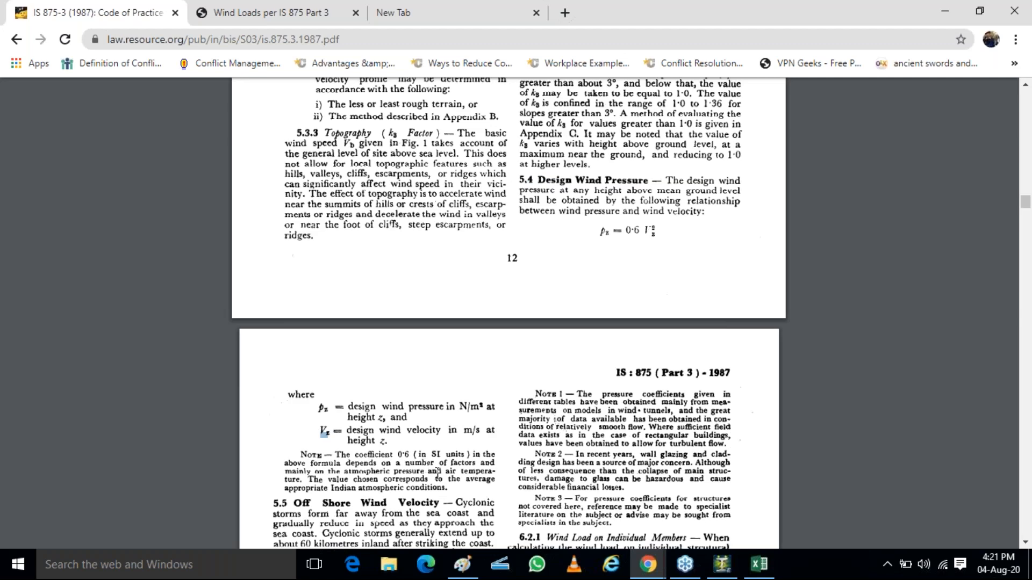
# Go back to clause 5.3 Design Wind Speed and highlight its heading, the Vz definition and Vb in the formula
pyautogui.scroll(15, 438, 472)
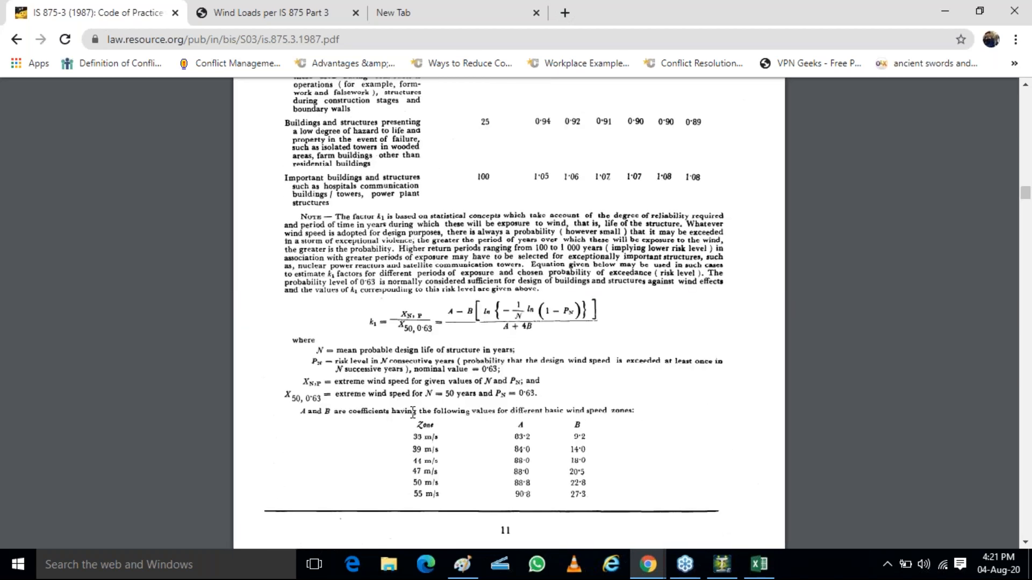
pyautogui.scroll(15, 413, 411)
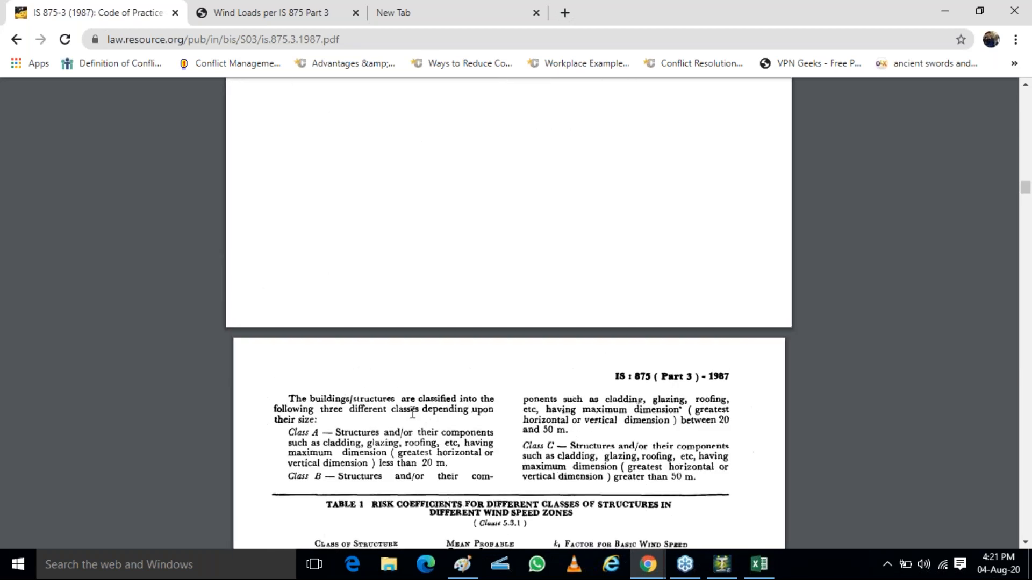
pyautogui.scroll(15, 413, 412)
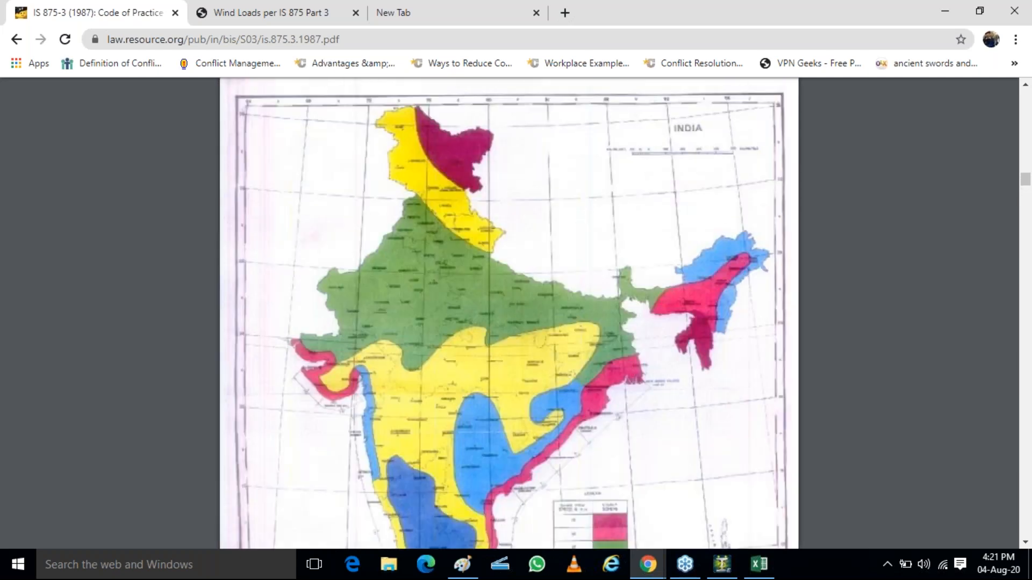
pyautogui.scroll(15, 288, 263)
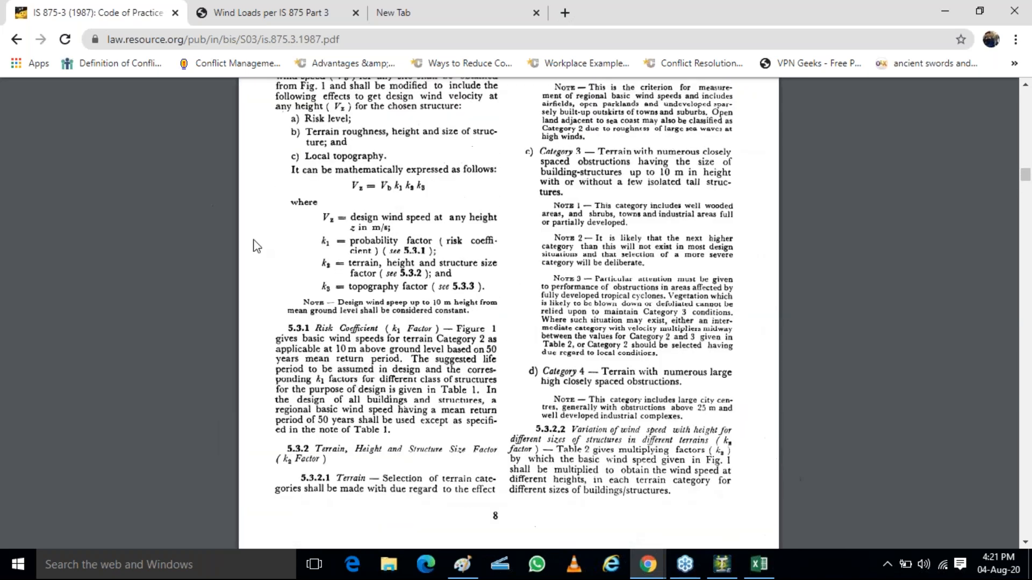
pyautogui.scroll(2, 288, 262)
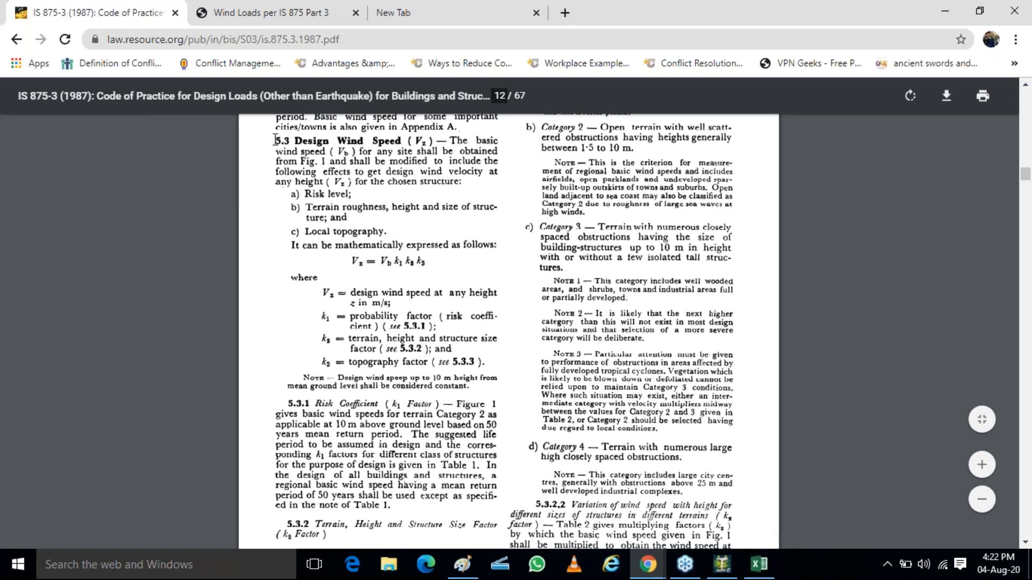
pyautogui.moveTo(275, 140); pyautogui.dragTo(322, 150)
pyautogui.click(332, 152)
pyautogui.doubleClick(327, 292)
pyautogui.moveTo(380, 262); pyautogui.dragTo(390, 264)
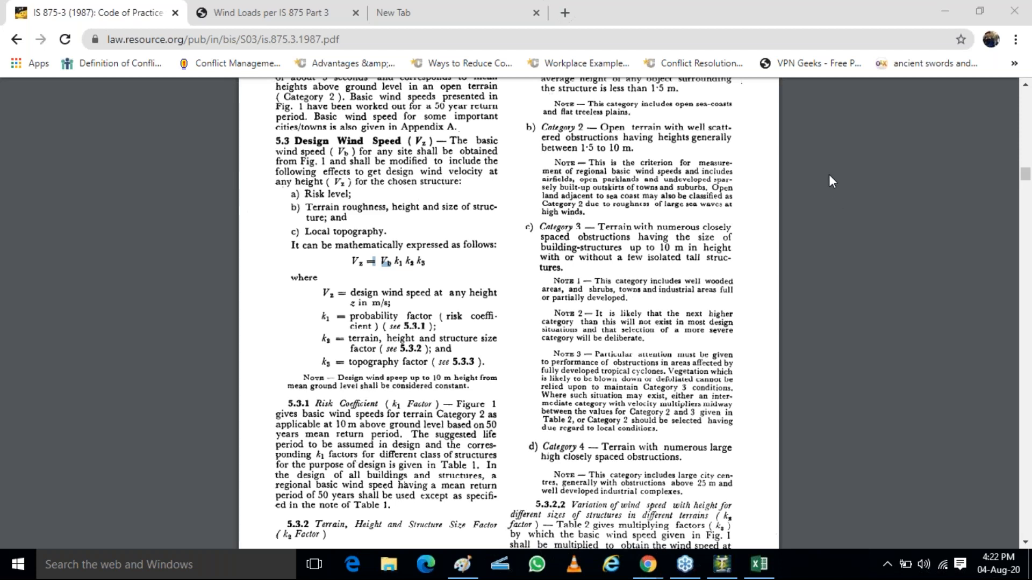
# Switch to Paint and examine the sketch of the building, wind arrows and surrounding obstructions
pyautogui.press('XF86AudioRaiseVolume')
pyautogui.click(456, 574)
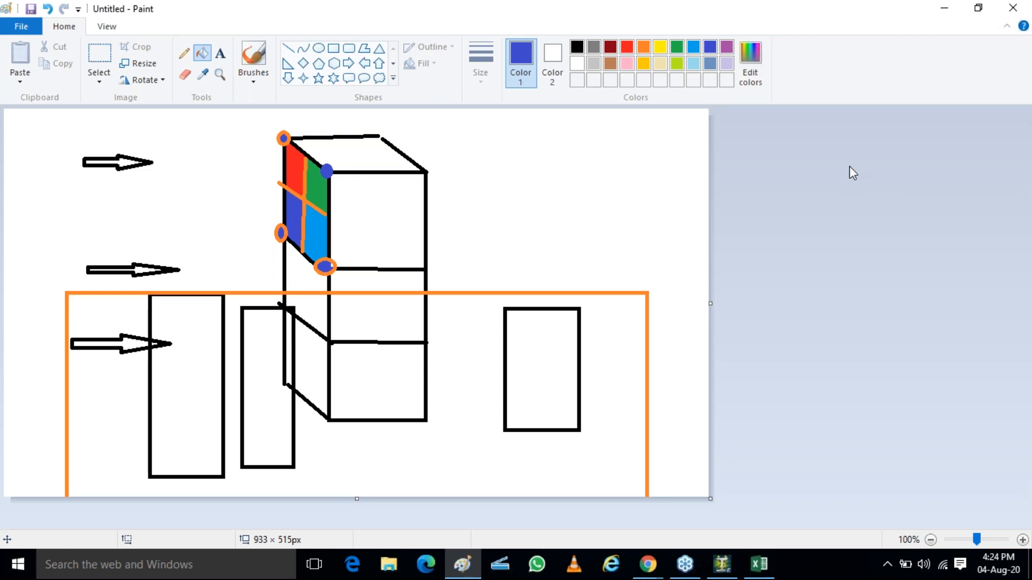
pyautogui.hotkey('alt', 'Tab')
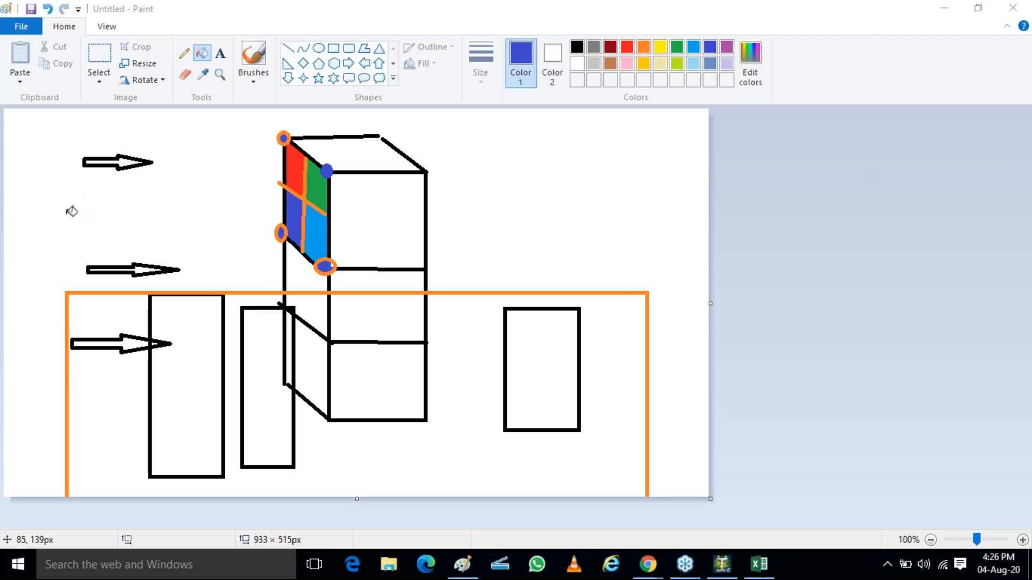
pyautogui.click(336, 50)
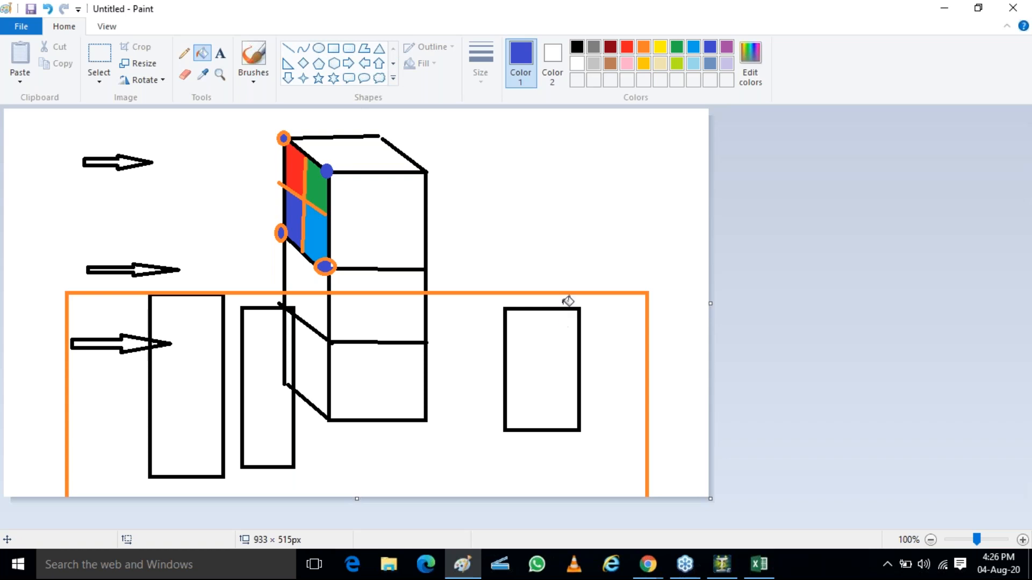
pyautogui.click(554, 229)
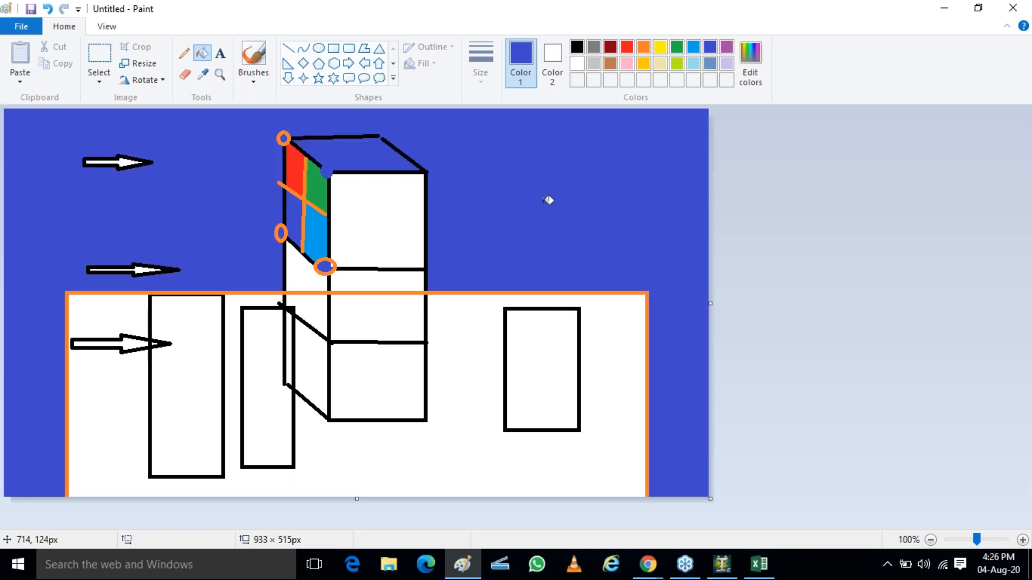
pyautogui.click(554, 58)
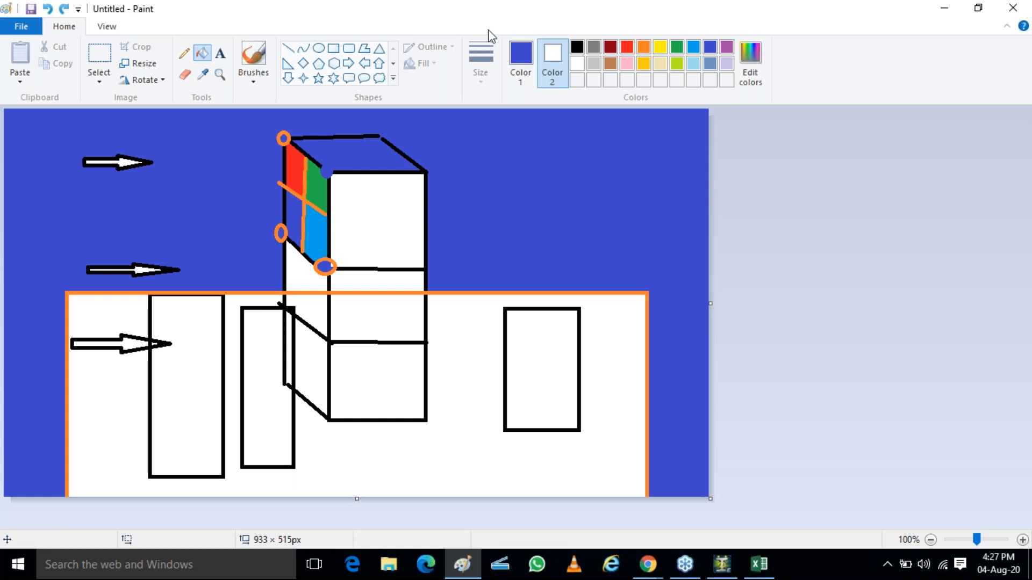
pyautogui.click(521, 59)
pyautogui.click(577, 63)
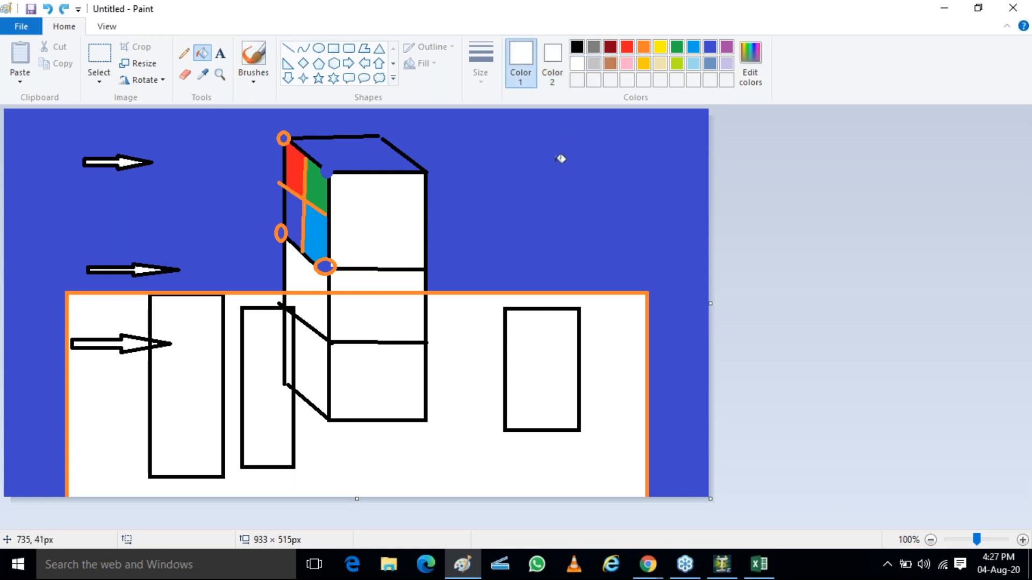
pyautogui.click(560, 159)
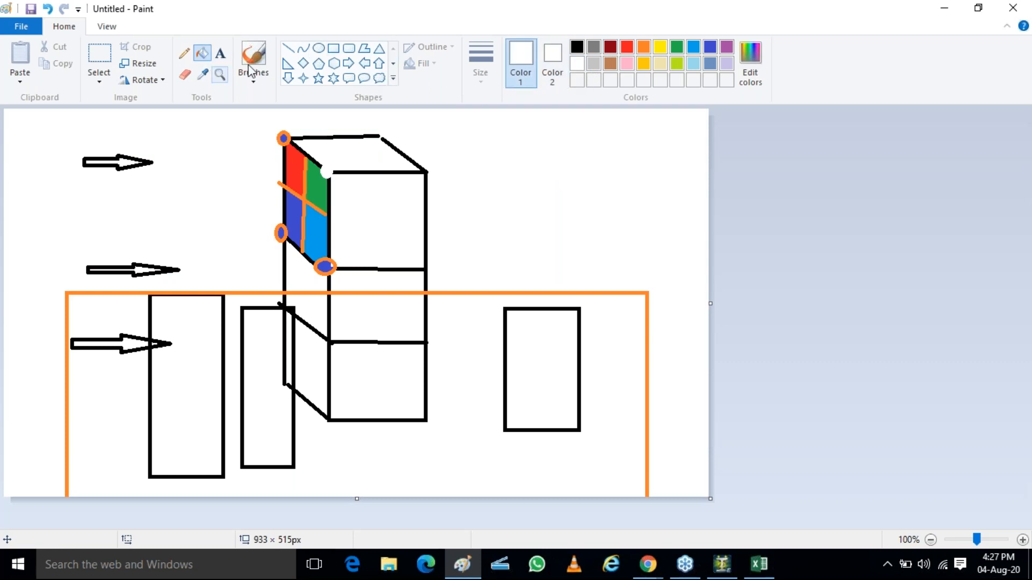
# Draw a thin black upright rectangle about 4 × 82 px and a flat one about 116 × 9 px beside the building
pyautogui.click(334, 48)
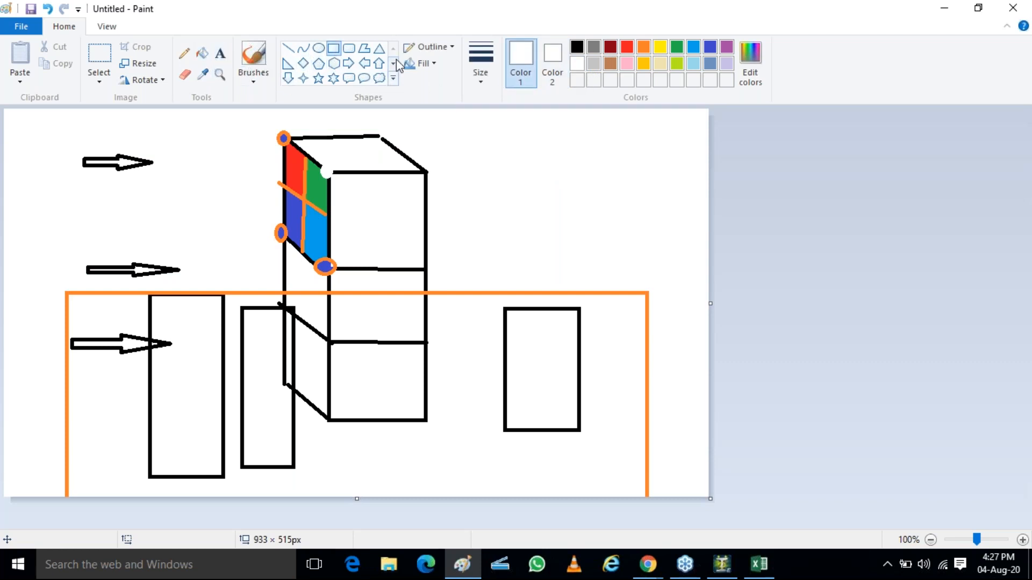
pyautogui.click(578, 48)
pyautogui.moveTo(531, 226); pyautogui.dragTo(533, 289)
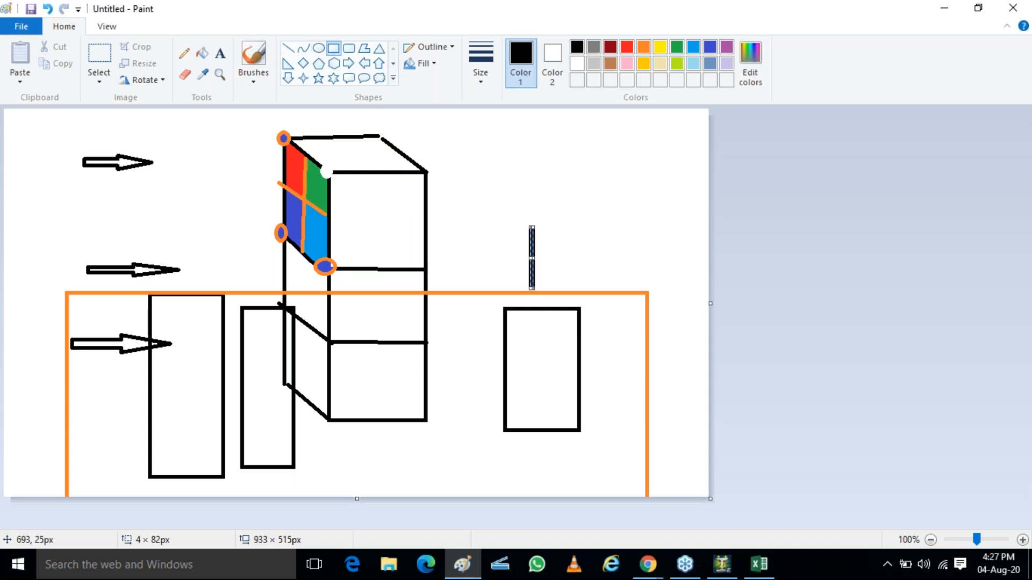
pyautogui.moveTo(552, 286); pyautogui.dragTo(640, 292)
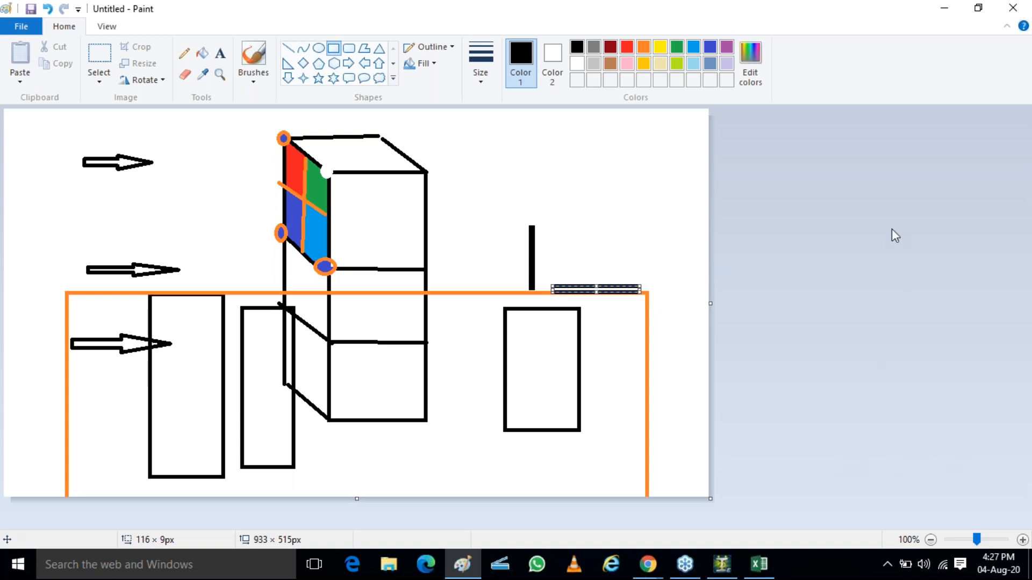
pyautogui.click(612, 287)
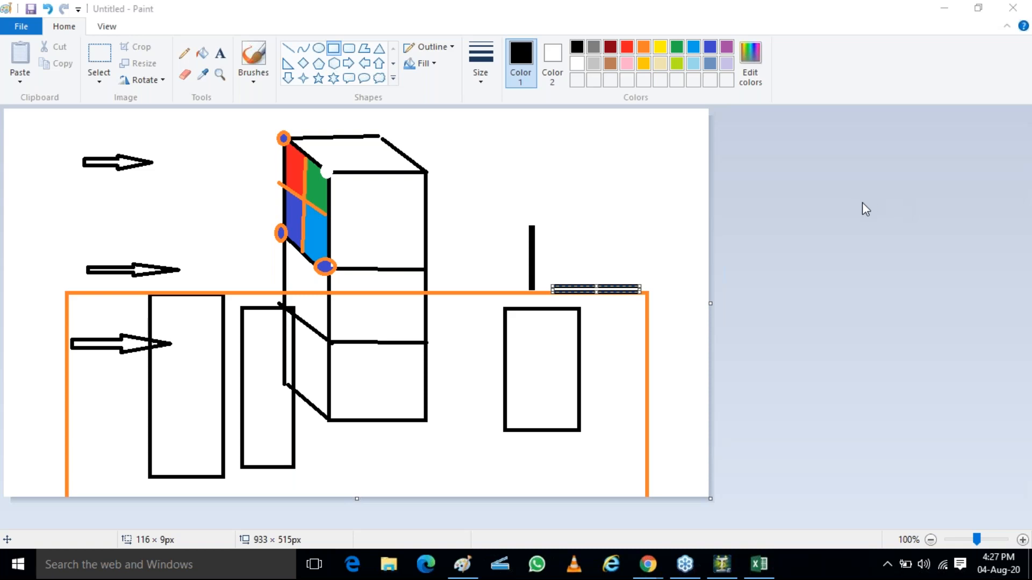
pyautogui.click(610, 223)
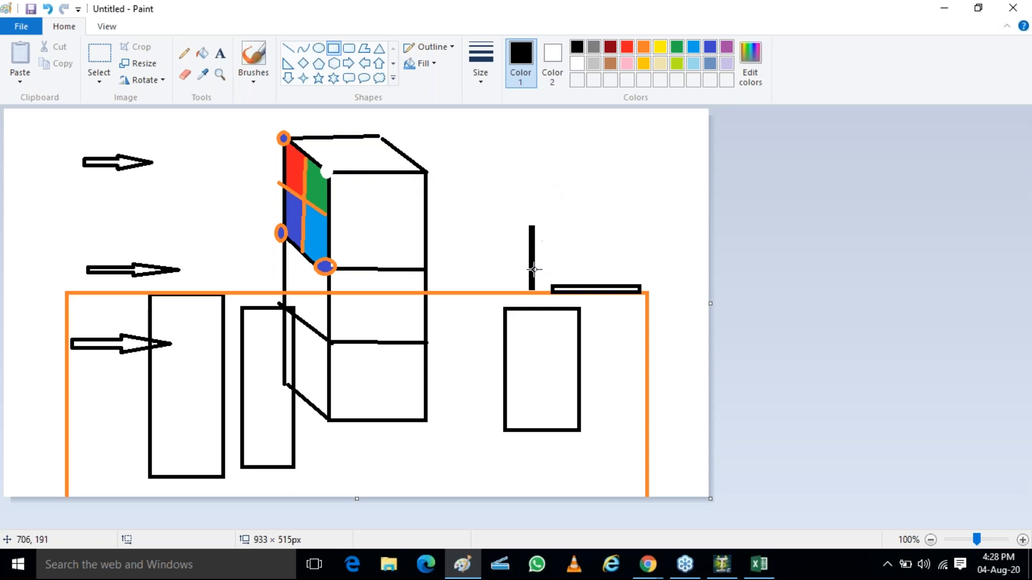
# Select the whole building and wind arrow sketch in Paint and delete it to clear the canvas
pyautogui.click(957, 6)
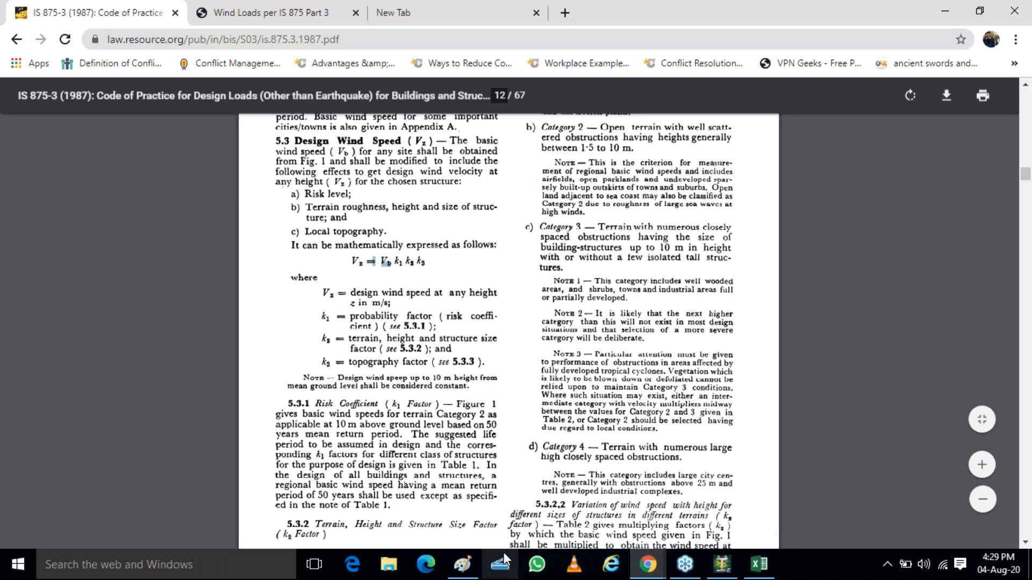
pyautogui.click(463, 564)
pyautogui.click(99, 54)
pyautogui.moveTo(20, 129)
pyautogui.mouseDown()
pyautogui.moveTo(94, 217)
pyautogui.moveTo(572, 510)
pyautogui.moveTo(682, 521)
pyautogui.moveTo(685, 531)
pyautogui.mouseUp()
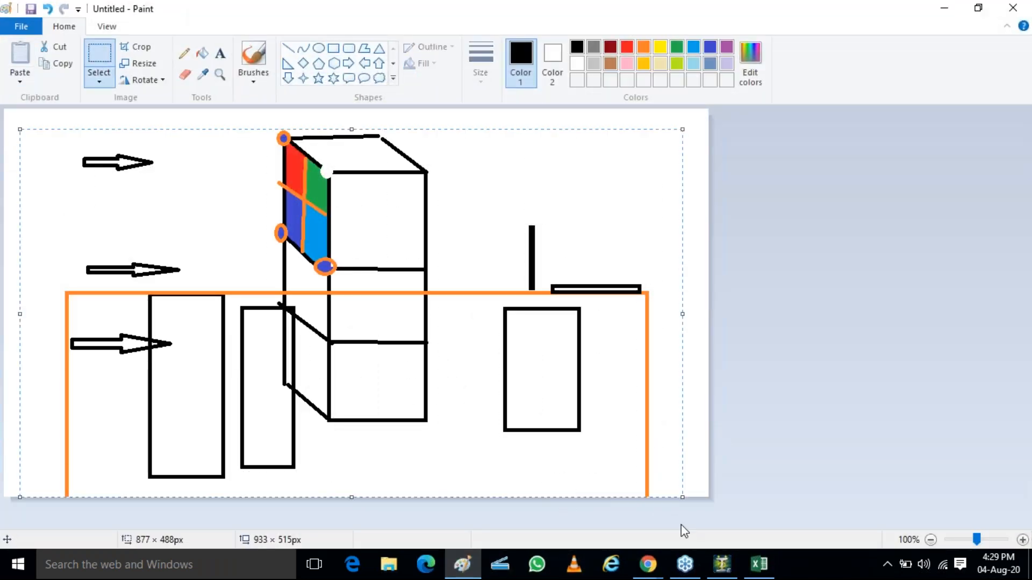
pyautogui.press('Delete')
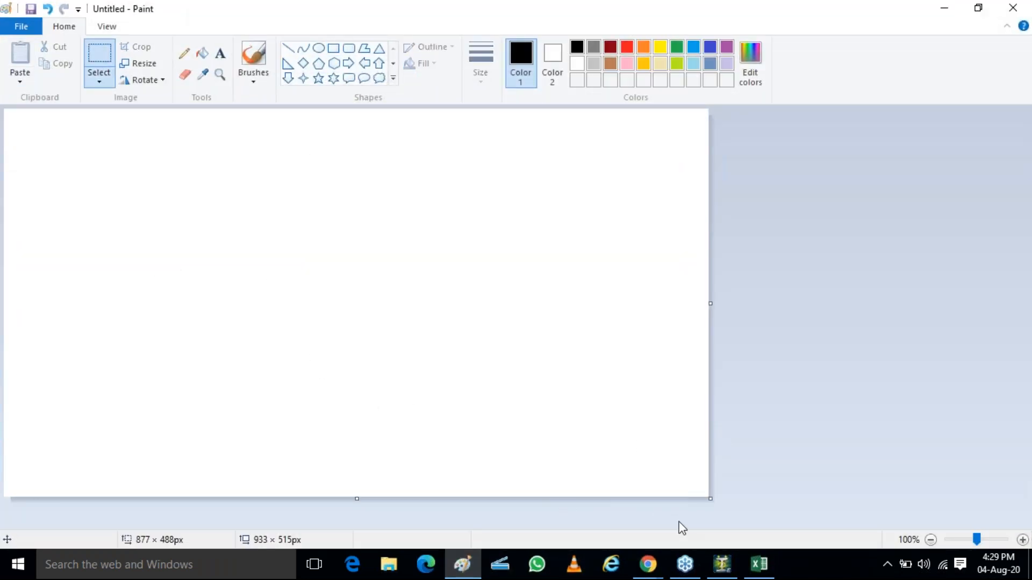
# Draw a large black rectangle near the canvas centre with several small rectangles scattered on both sides of it
pyautogui.click(334, 48)
pyautogui.moveTo(312, 245)
pyautogui.mouseDown()
pyautogui.moveTo(378, 321)
pyautogui.moveTo(475, 321)
pyautogui.mouseUp()
pyautogui.moveTo(458, 280); pyautogui.dragTo(469, 288)
pyautogui.moveTo(442, 267)
pyautogui.mouseDown()
pyautogui.moveTo(455, 278)
pyautogui.moveTo(440, 294)
pyautogui.moveTo(448, 301)
pyautogui.mouseUp()
pyautogui.moveTo(410, 255); pyautogui.dragTo(435, 272)
pyautogui.moveTo(420, 229); pyautogui.dragTo(434, 242)
pyautogui.moveTo(247, 240); pyautogui.dragTo(264, 283)
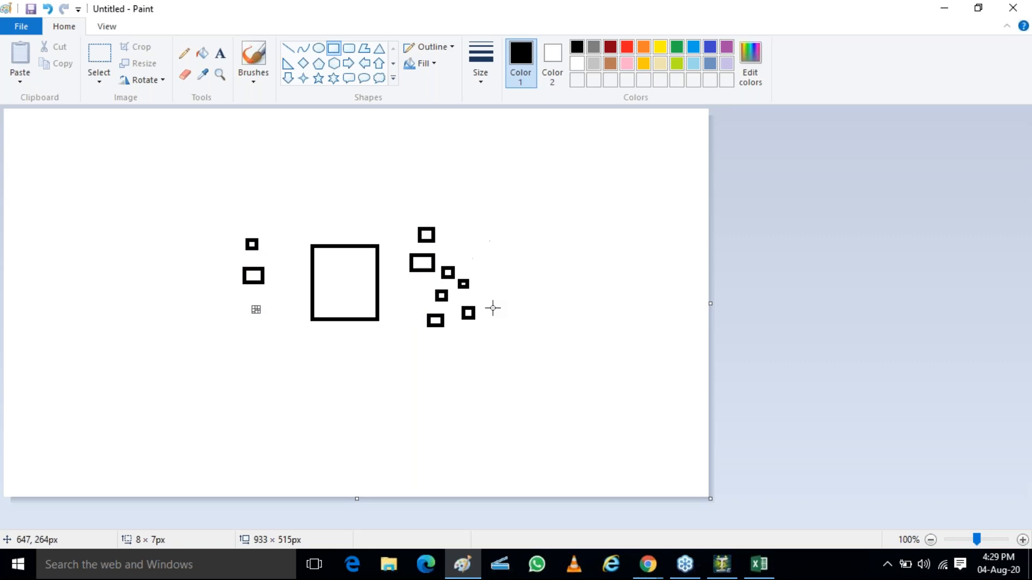
# Delete the small rectangles on both sides of the large one, keeping only the large rectangle
pyautogui.click(100, 54)
pyautogui.moveTo(397, 192); pyautogui.dragTo(412, 204)
pyautogui.moveTo(434, 237); pyautogui.dragTo(497, 332)
pyautogui.press('Delete')
pyautogui.moveTo(151, 210); pyautogui.dragTo(268, 356)
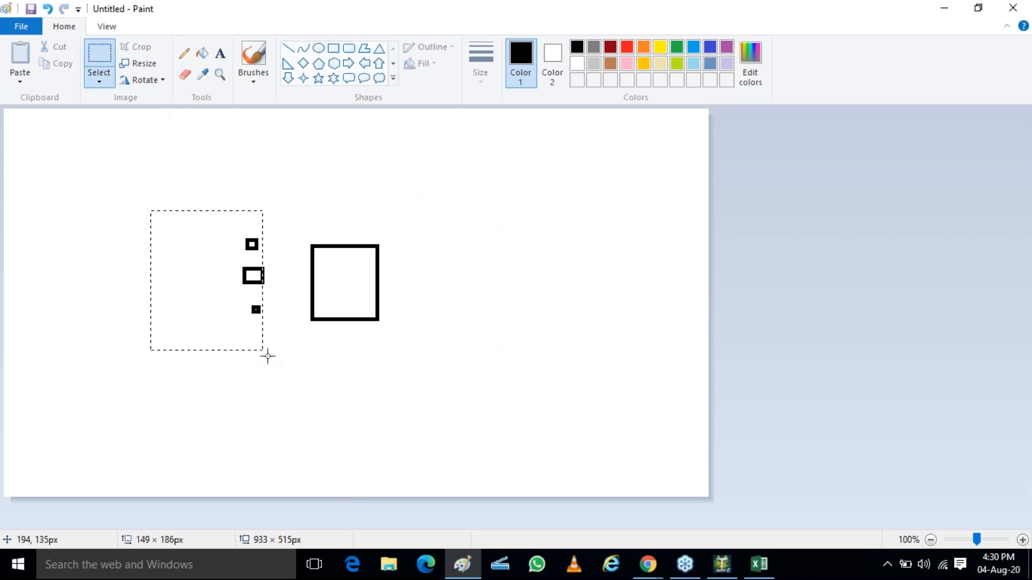
pyautogui.press('Delete')
# Draw a block arrow about 177 × 41 px pointing at the rectangle from its left side and activate the Pencil tool
pyautogui.click(348, 62)
pyautogui.moveTo(58, 261); pyautogui.dragTo(192, 278)
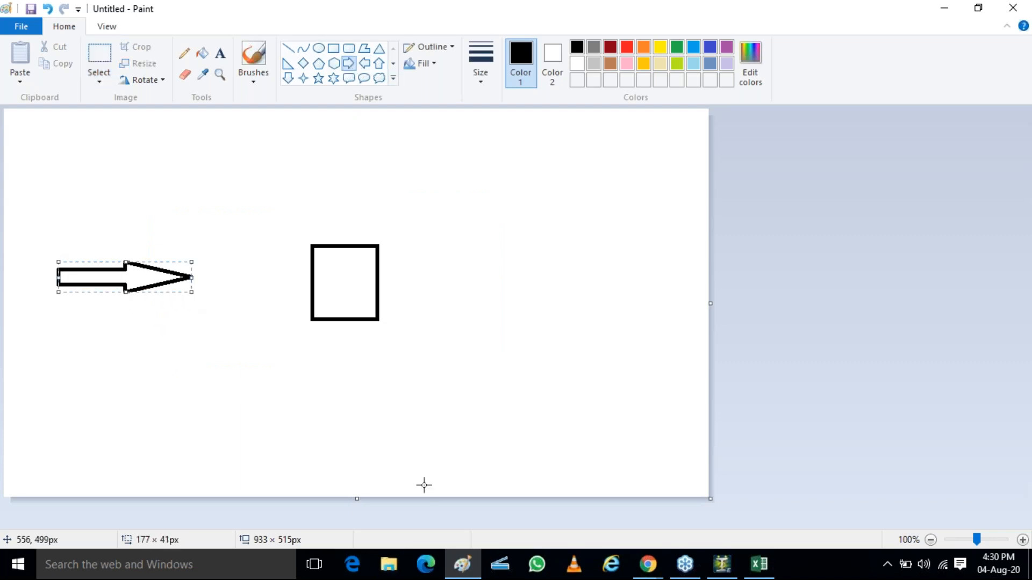
pyautogui.click(184, 53)
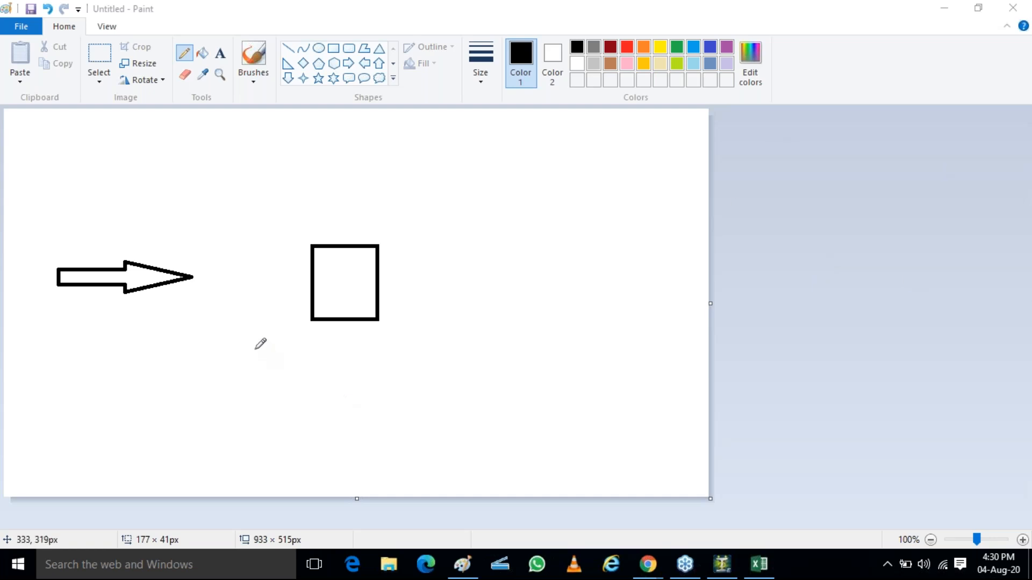
pyautogui.click(186, 56)
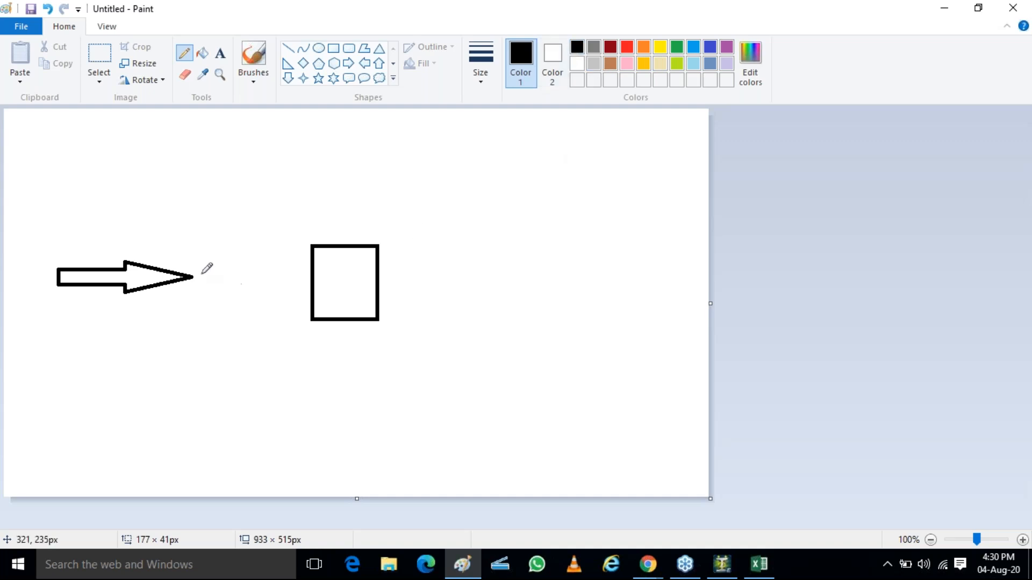
# Draw freehand black flow lines passing above and below the rectangle, each curling into a spiral eddy behind it
pyautogui.moveTo(106, 230)
pyautogui.mouseDown()
pyautogui.moveTo(240, 253)
pyautogui.moveTo(297, 238)
pyautogui.moveTo(429, 235)
pyautogui.mouseUp()
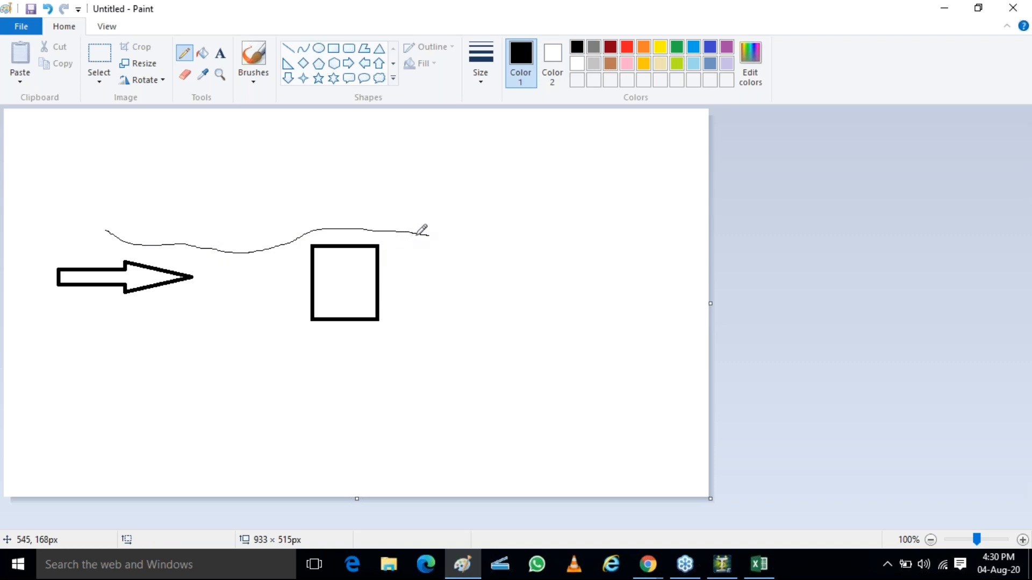
pyautogui.moveTo(413, 235)
pyautogui.mouseDown()
pyautogui.moveTo(444, 255)
pyautogui.moveTo(407, 249)
pyautogui.moveTo(422, 262)
pyautogui.mouseUp()
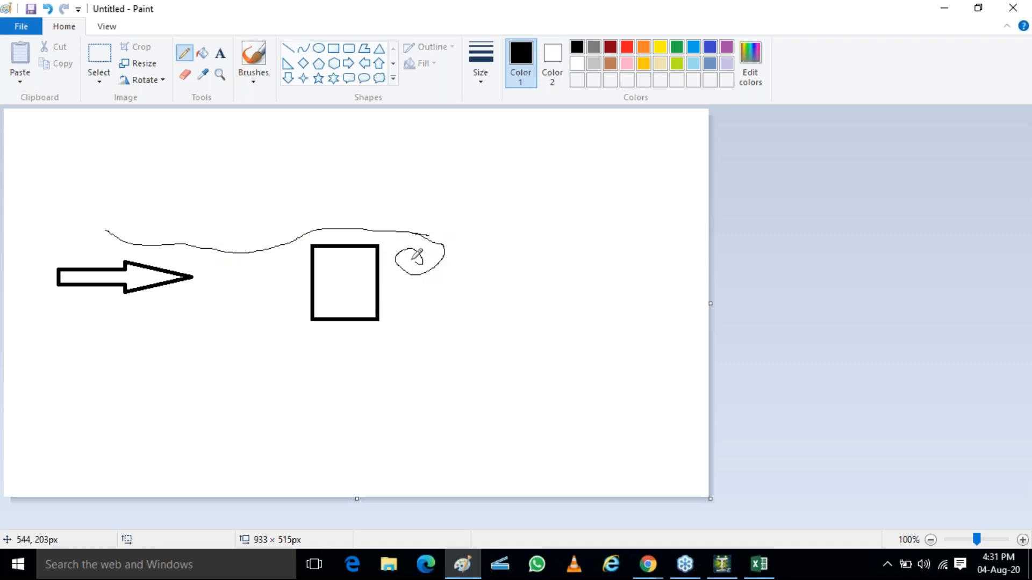
pyautogui.moveTo(107, 328)
pyautogui.mouseDown()
pyautogui.moveTo(185, 334)
pyautogui.moveTo(257, 313)
pyautogui.moveTo(319, 328)
pyautogui.moveTo(417, 326)
pyautogui.moveTo(412, 288)
pyautogui.moveTo(397, 306)
pyautogui.moveTo(410, 293)
pyautogui.moveTo(416, 301)
pyautogui.mouseUp()
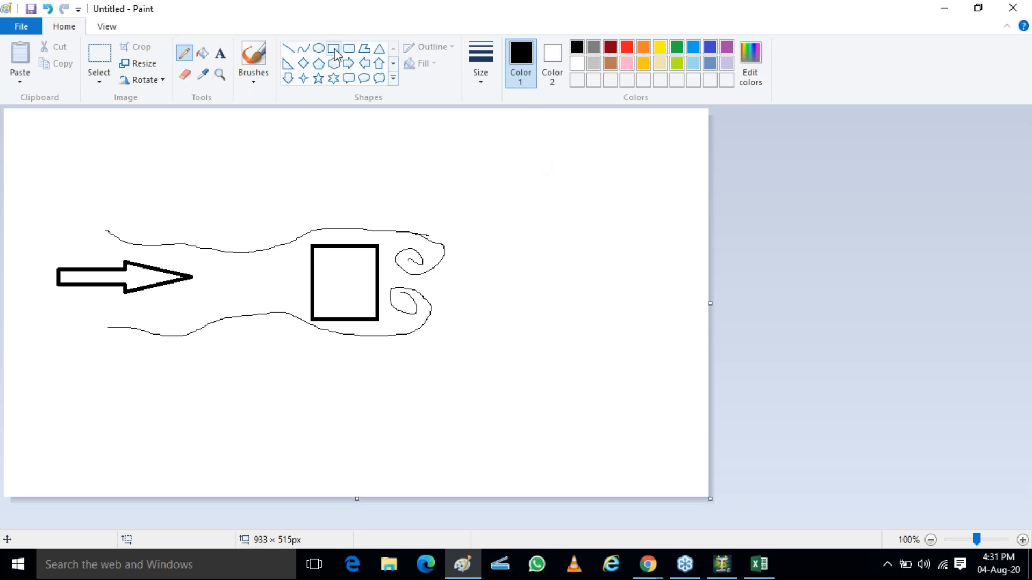
# Draw a black circle about 47 × 47 px well behind the rectangle on the side away from the wind arrow
pyautogui.click(319, 48)
pyautogui.moveTo(621, 295); pyautogui.dragTo(653, 334)
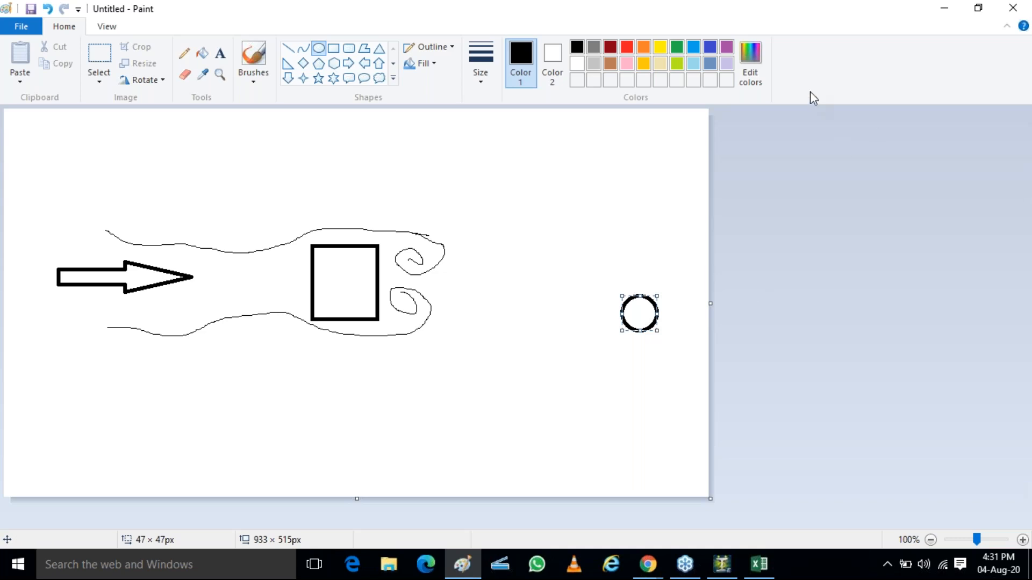
pyautogui.click(581, 176)
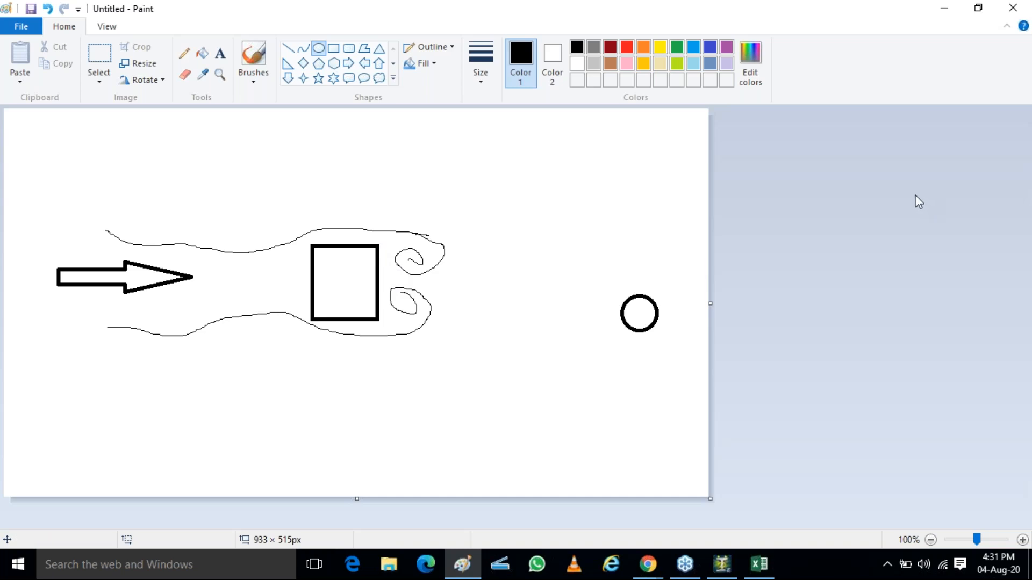
# Switch to the Chrome window with the IS 875 code, open YouTube in the empty tab and search for aerofoil
pyautogui.click(647, 564)
pyautogui.click(729, 503)
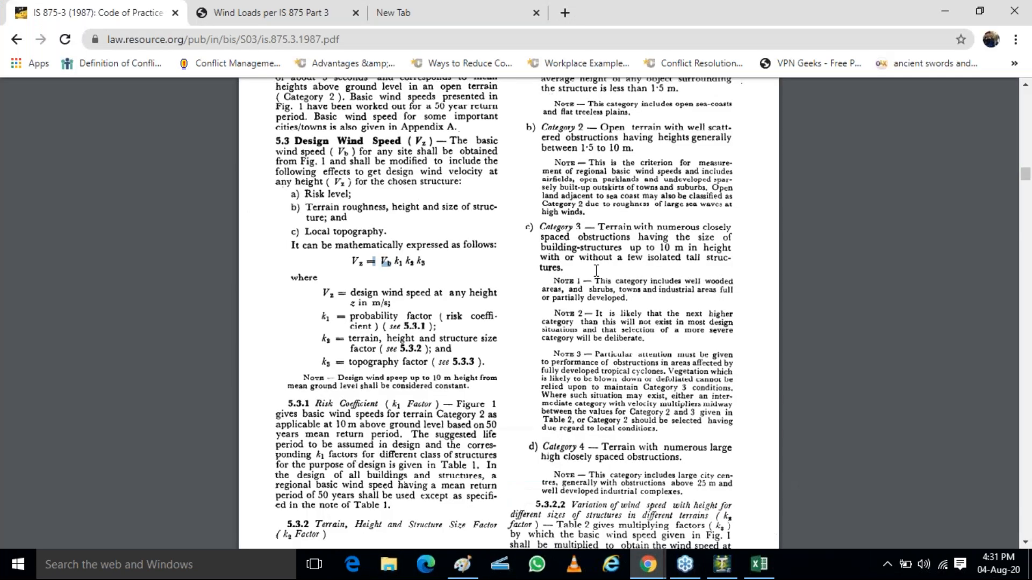
pyautogui.click(462, 12)
pyautogui.click(469, 33)
pyautogui.write('you')
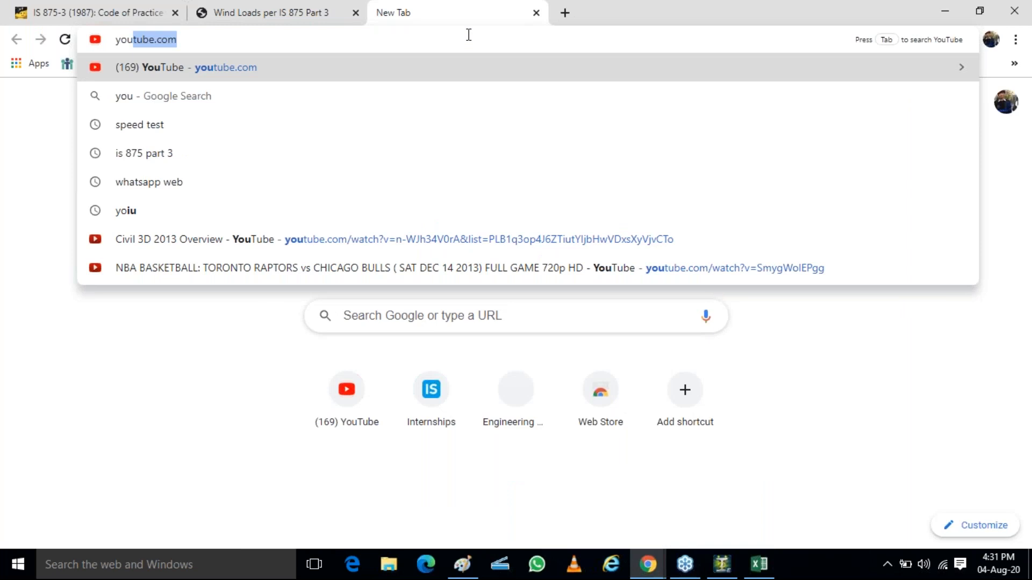
pyautogui.press('Return')
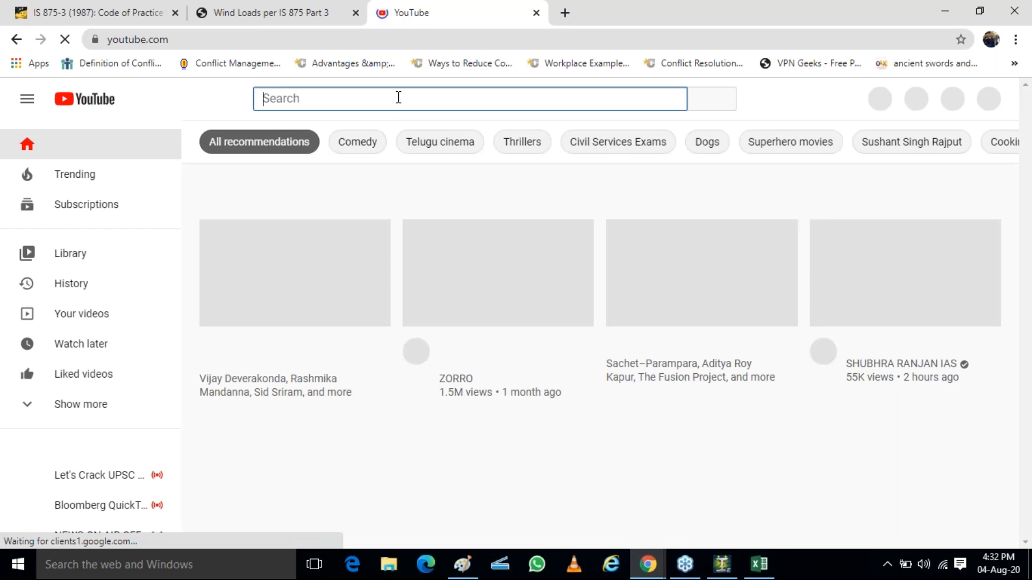
pyautogui.write('aerofoil')
pyautogui.press('Return')
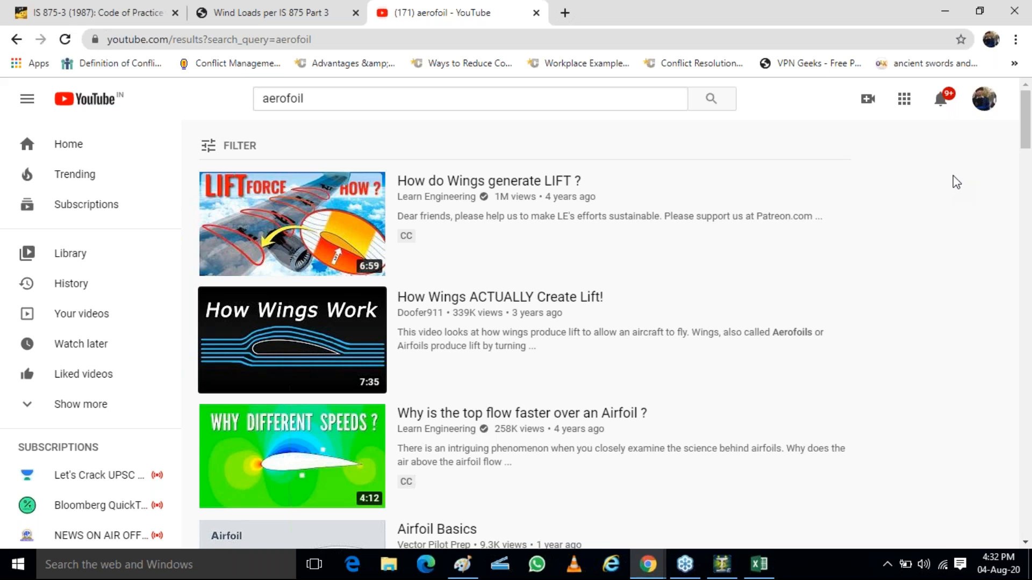
# Play the video "How Wings ACTUALLY Create Lift!" from about 0:53 and pause it at the low and high air pressure diagram
pyautogui.click(288, 346)
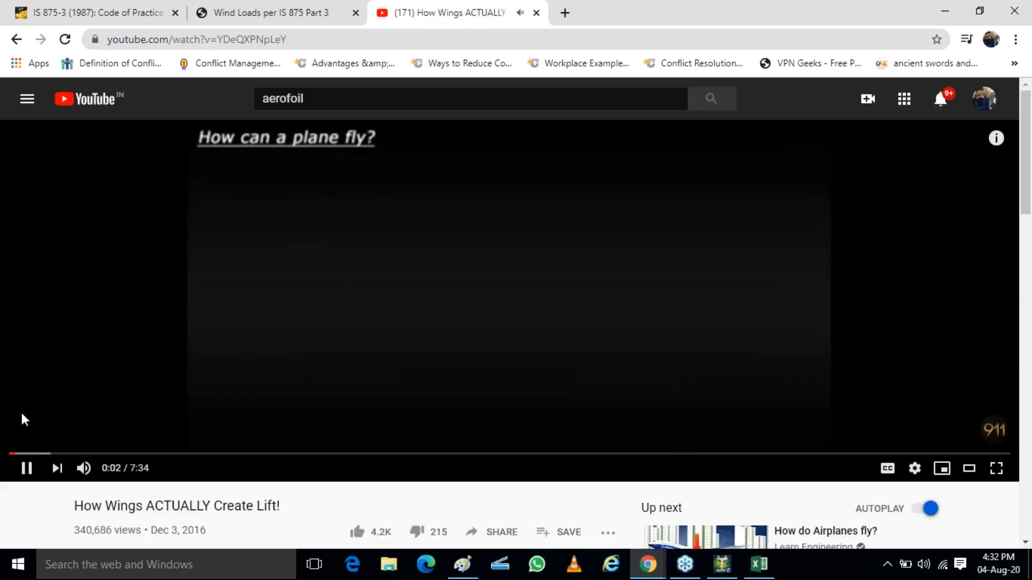
pyautogui.click(45, 454)
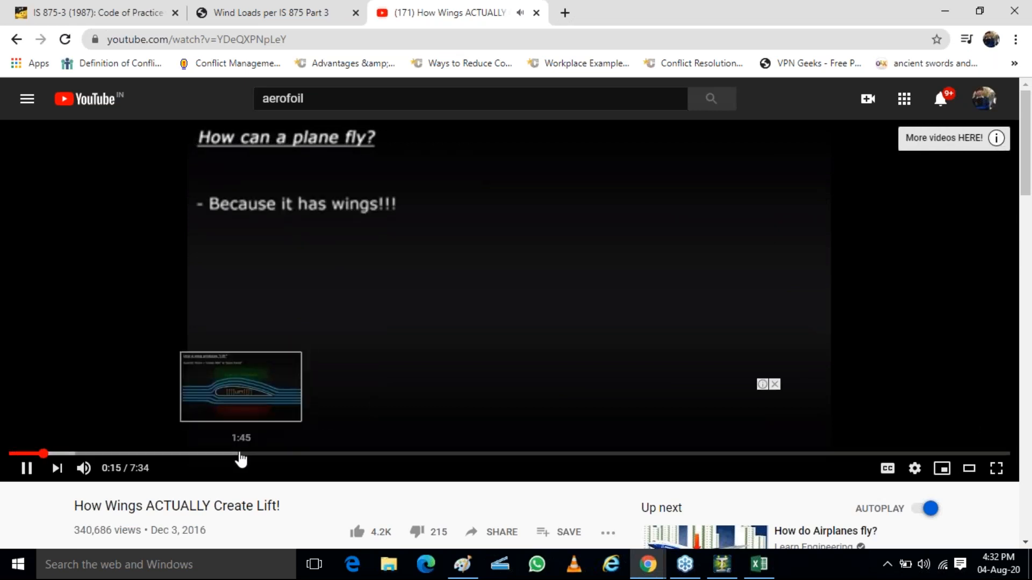
pyautogui.click(239, 454)
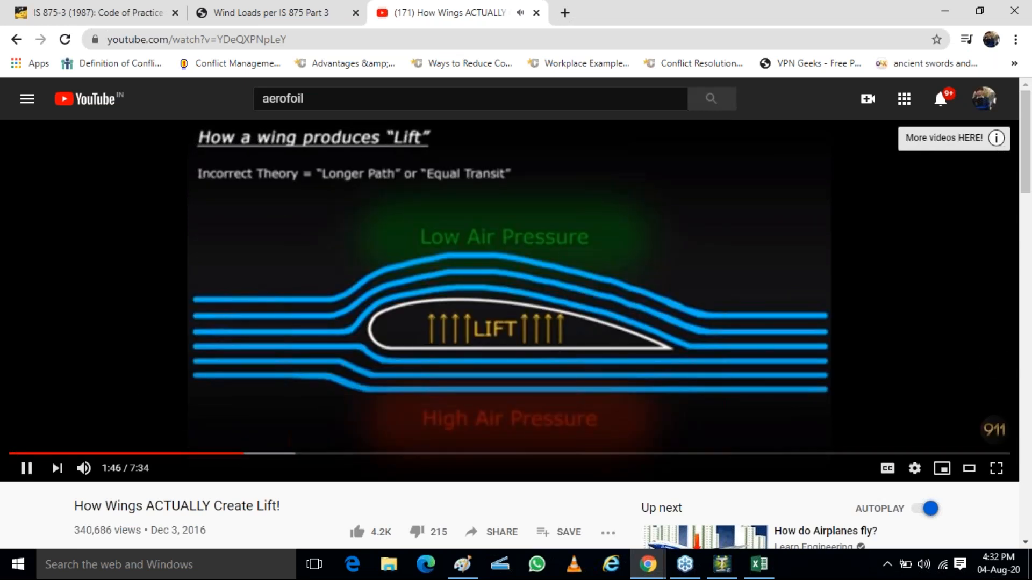
pyautogui.click(228, 454)
pyautogui.click(127, 455)
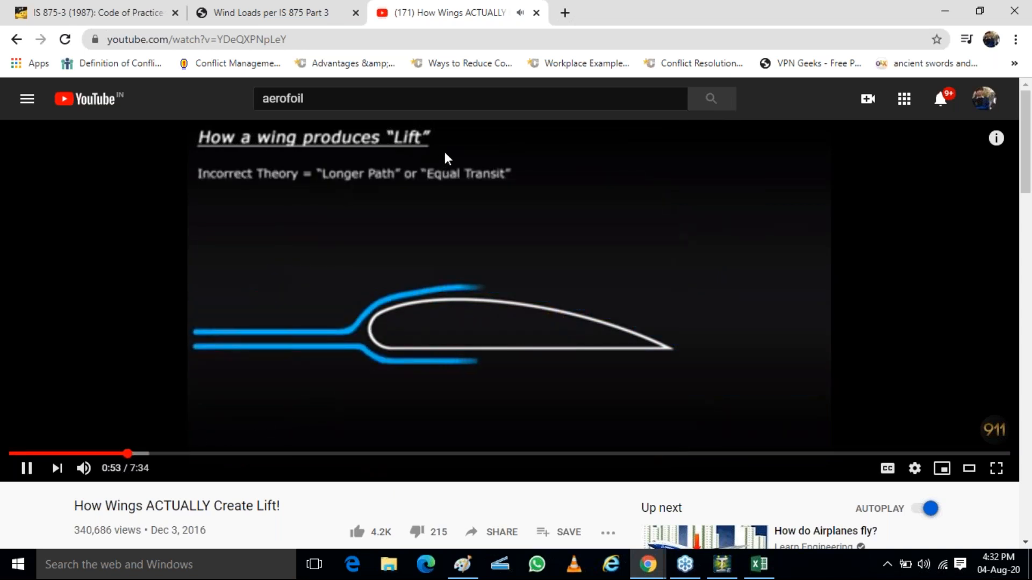
pyautogui.press('XF86AudioRaiseVolume')
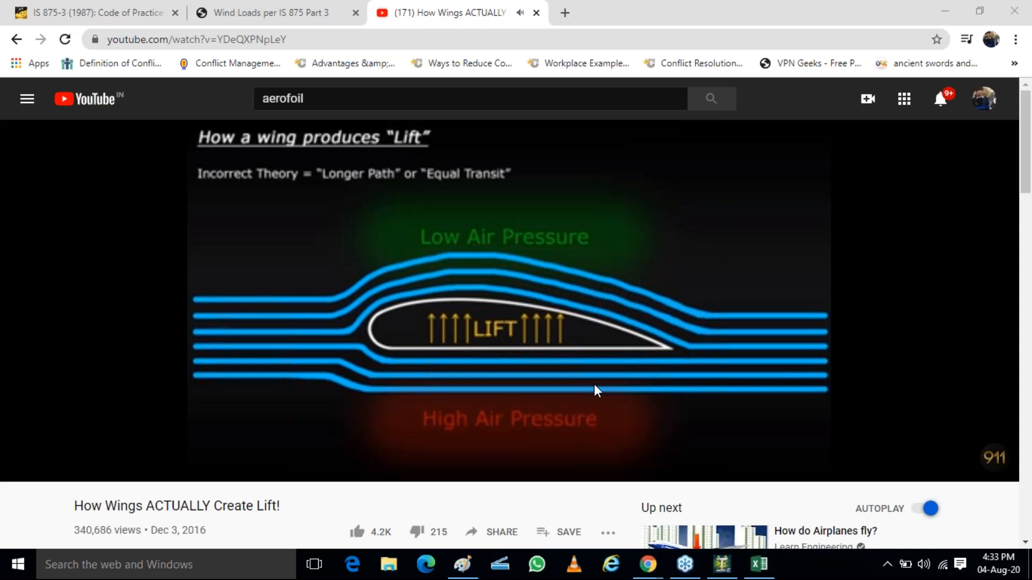
pyautogui.click(594, 384)
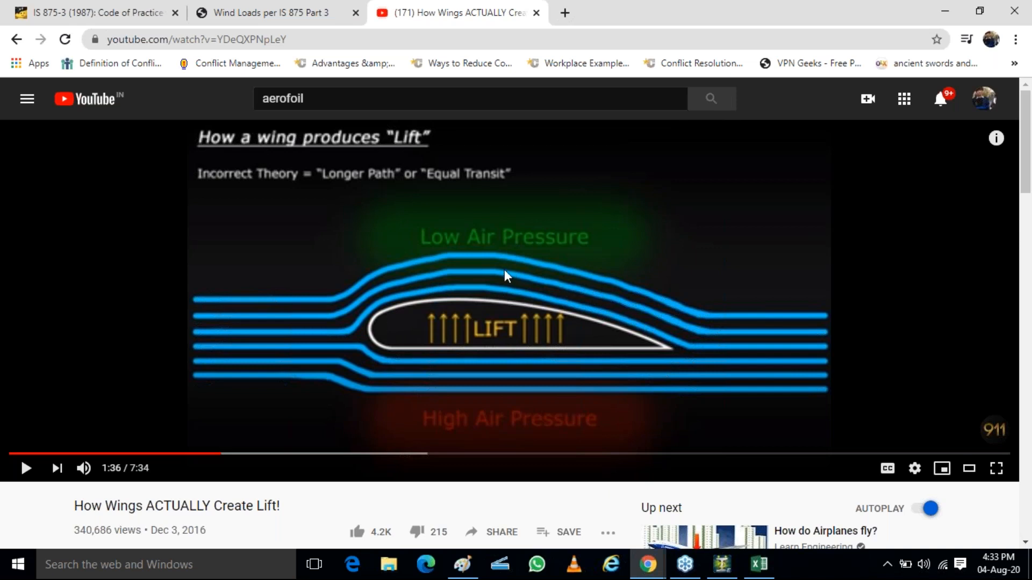
# Return to Paint and pencil a wavy green ground line with short hatch strokes along the lower edge of the canvas
pyautogui.press('ctrl')
pyautogui.click(461, 565)
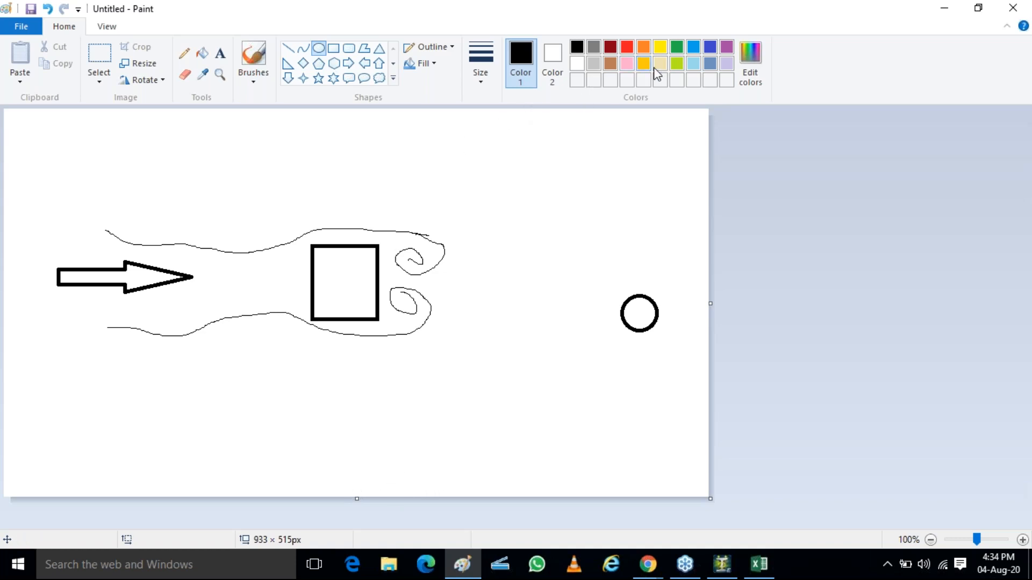
pyautogui.click(678, 48)
pyautogui.click(185, 54)
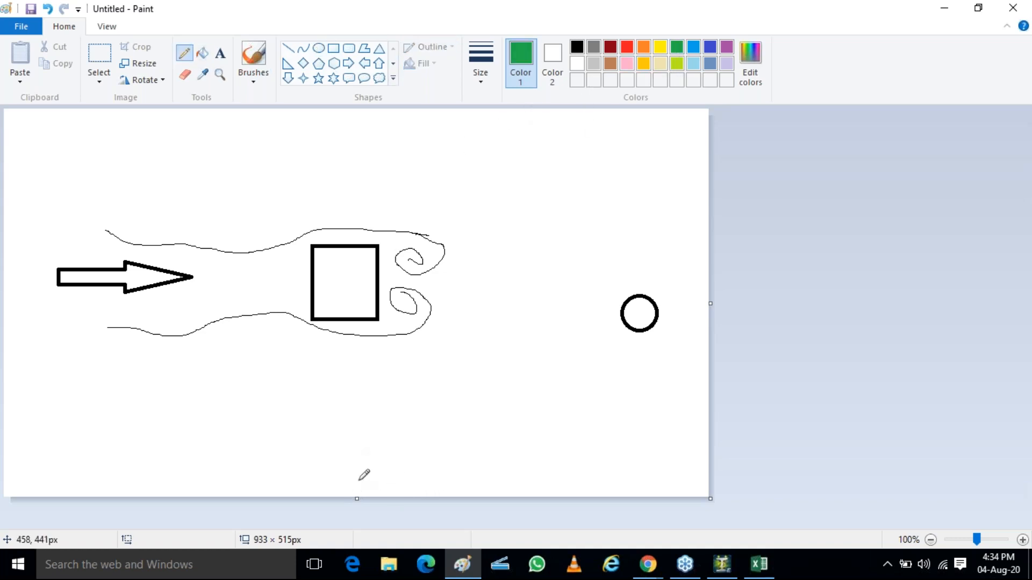
pyautogui.moveTo(324, 492)
pyautogui.mouseDown()
pyautogui.moveTo(485, 442)
pyautogui.moveTo(706, 438)
pyautogui.mouseUp()
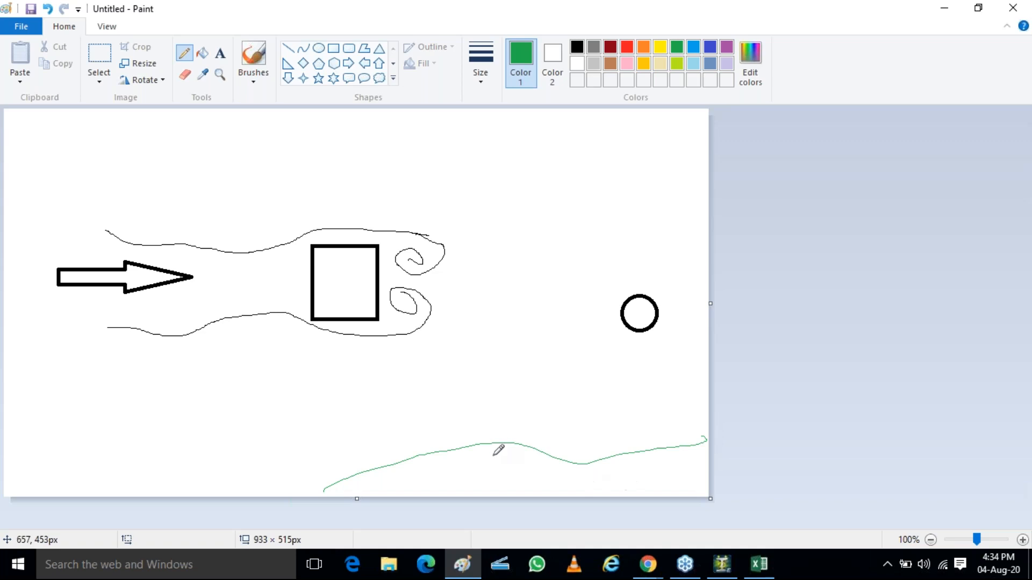
pyautogui.moveTo(446, 434)
pyautogui.mouseDown()
pyautogui.moveTo(456, 475)
pyautogui.moveTo(485, 448)
pyautogui.mouseUp()
pyautogui.moveTo(503, 495)
pyautogui.mouseDown()
pyautogui.moveTo(516, 465)
pyautogui.moveTo(593, 459)
pyautogui.moveTo(644, 440)
pyautogui.mouseUp()
pyautogui.moveTo(655, 474); pyautogui.dragTo(662, 457)
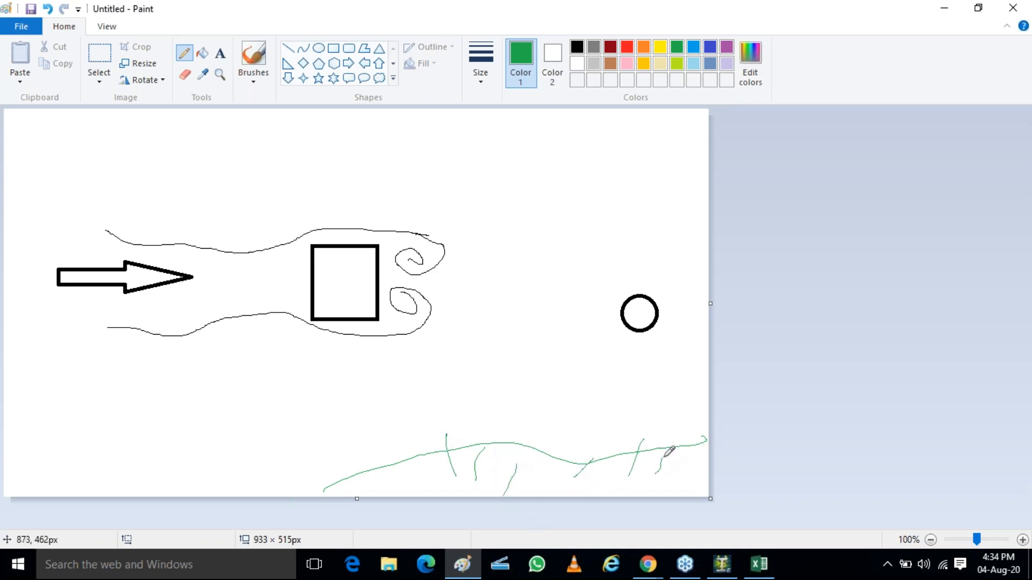
# Sketch a green zigzag line with an upward arrow above the ground line, plus large green curves above and beside the building sketch
pyautogui.moveTo(374, 361)
pyautogui.mouseDown()
pyautogui.moveTo(598, 377)
pyautogui.moveTo(640, 412)
pyautogui.moveTo(648, 404)
pyautogui.mouseUp()
pyautogui.moveTo(561, 406)
pyautogui.mouseDown()
pyautogui.moveTo(573, 306)
pyautogui.moveTo(583, 305)
pyautogui.mouseUp()
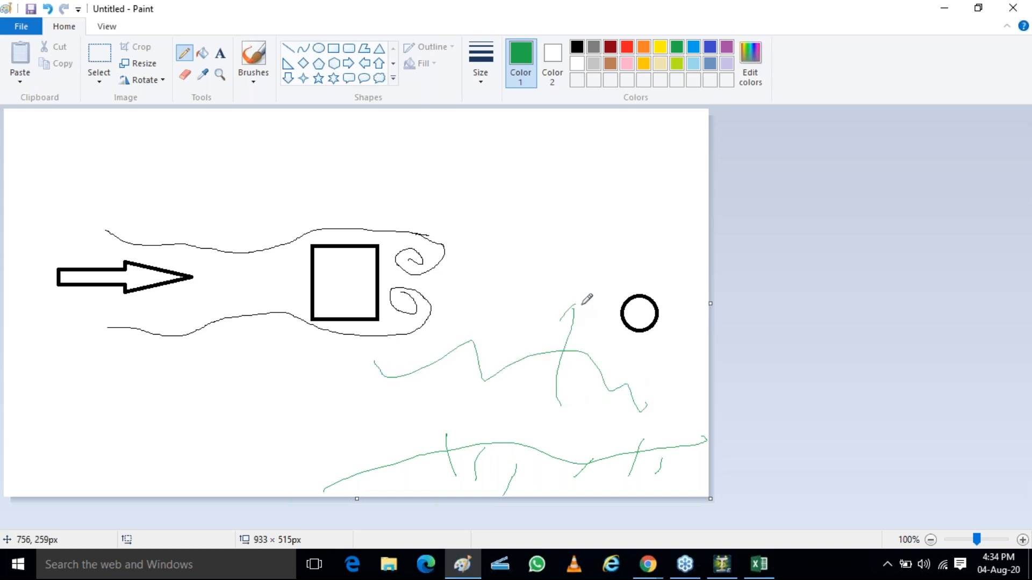
pyautogui.moveTo(365, 154)
pyautogui.mouseDown()
pyautogui.moveTo(452, 280)
pyautogui.moveTo(685, 218)
pyautogui.moveTo(493, 142)
pyautogui.mouseUp()
pyautogui.moveTo(309, 434)
pyautogui.mouseDown()
pyautogui.moveTo(262, 407)
pyautogui.moveTo(7, 401)
pyautogui.moveTo(272, 499)
pyautogui.moveTo(208, 369)
pyautogui.mouseUp()
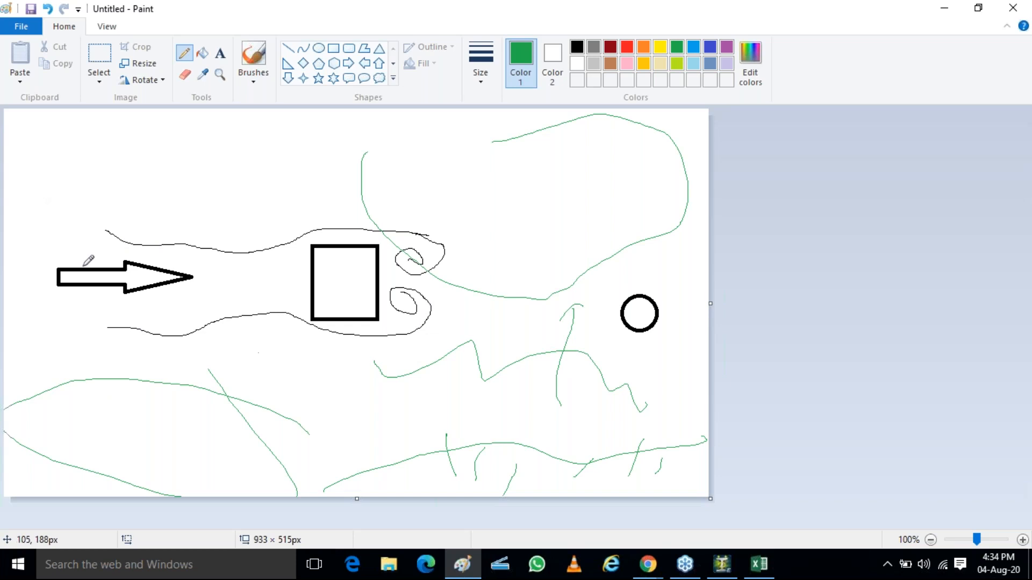
# Draw a long green arrow sloping below the wind arrow and scribble green marks directly behind and in front of the rectangle
pyautogui.moveTo(46, 311)
pyautogui.mouseDown()
pyautogui.moveTo(115, 347)
pyautogui.moveTo(311, 401)
pyautogui.moveTo(392, 401)
pyautogui.moveTo(421, 421)
pyautogui.moveTo(325, 427)
pyautogui.mouseUp()
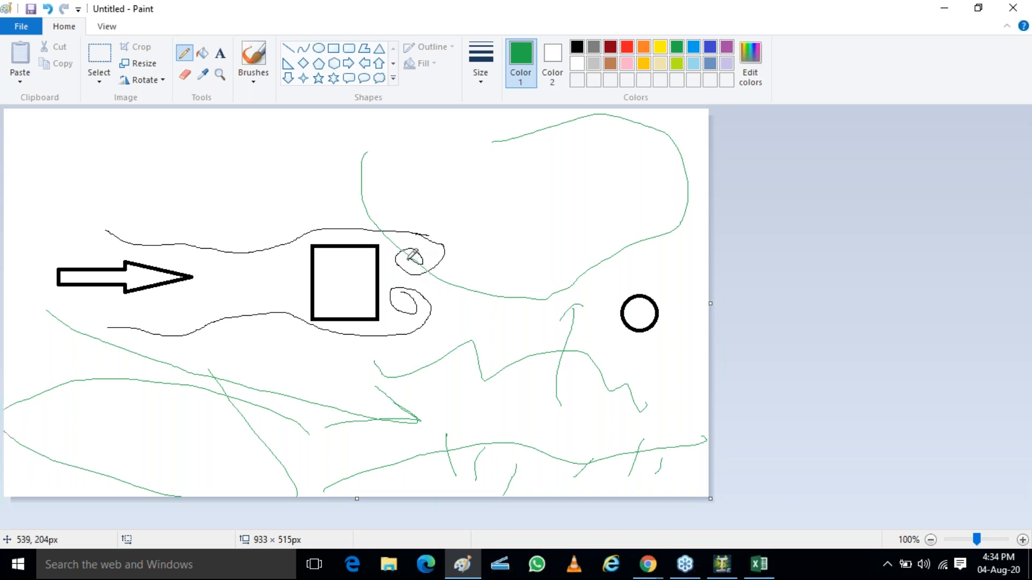
pyautogui.moveTo(398, 259)
pyautogui.mouseDown()
pyautogui.moveTo(390, 270)
pyautogui.moveTo(417, 307)
pyautogui.moveTo(412, 256)
pyautogui.moveTo(415, 295)
pyautogui.mouseUp()
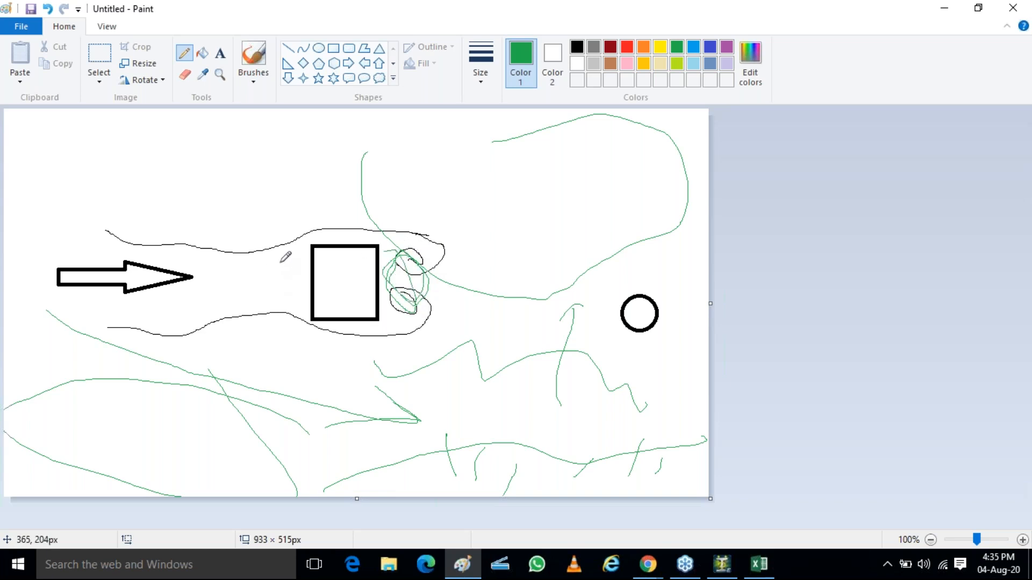
pyautogui.moveTo(287, 265)
pyautogui.mouseDown()
pyautogui.moveTo(292, 287)
pyautogui.moveTo(287, 266)
pyautogui.moveTo(291, 275)
pyautogui.mouseUp()
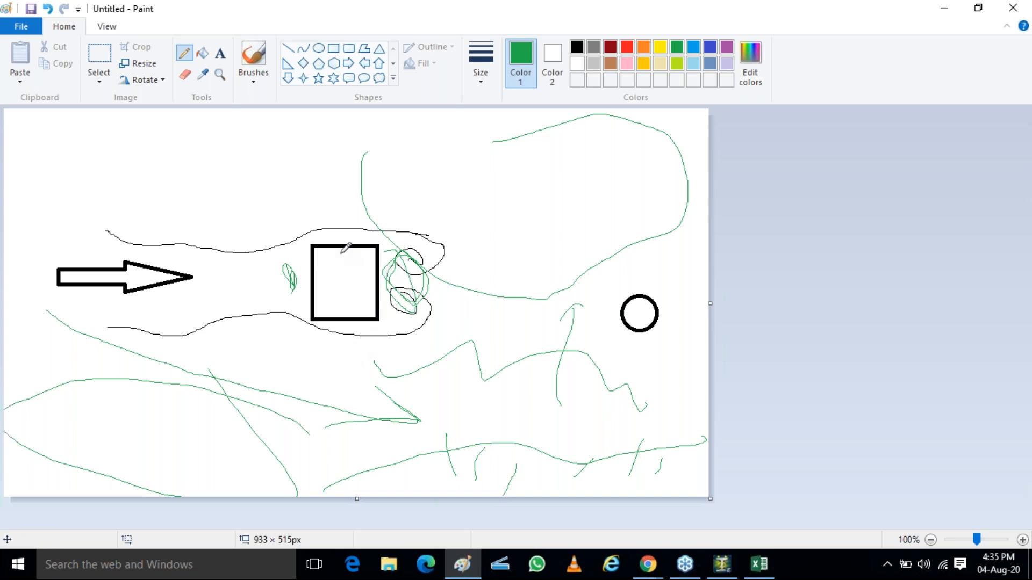
# Draw a thick red rectangle over the black one, shifted slightly in the wind direction
pyautogui.click(333, 48)
pyautogui.click(480, 63)
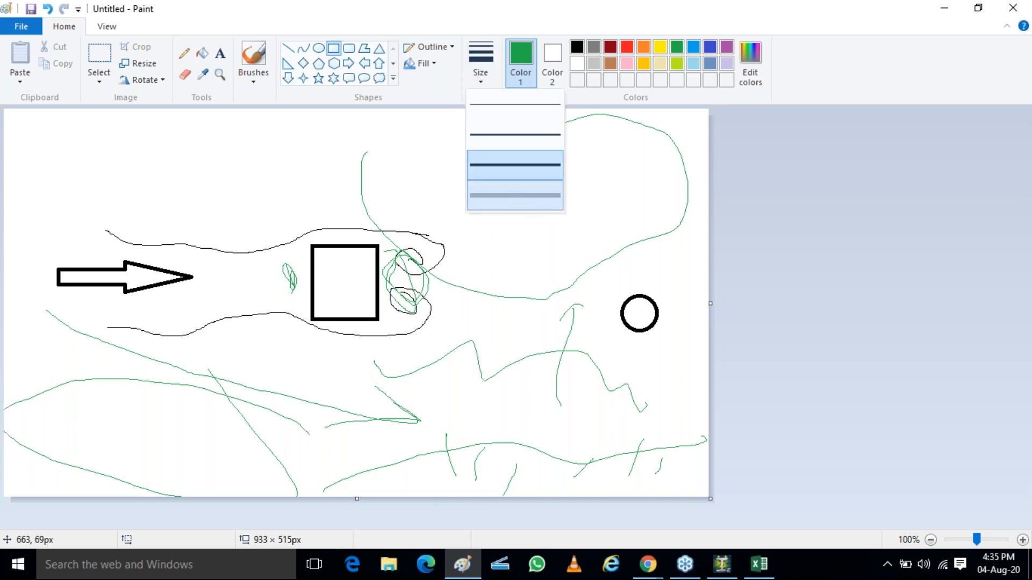
pyautogui.click(536, 177)
pyautogui.click(627, 47)
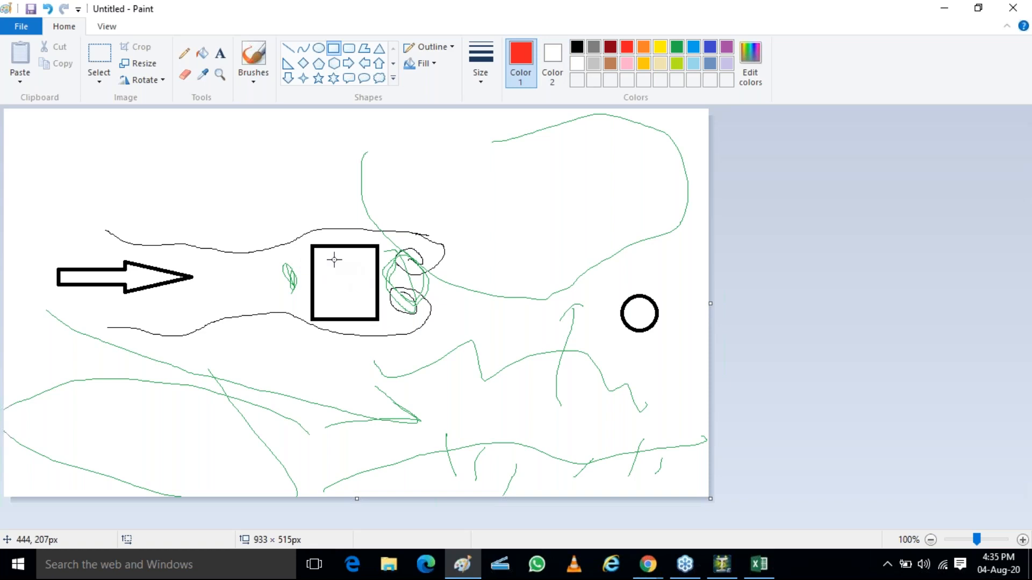
pyautogui.moveTo(319, 247); pyautogui.dragTo(385, 318)
pyautogui.click(472, 201)
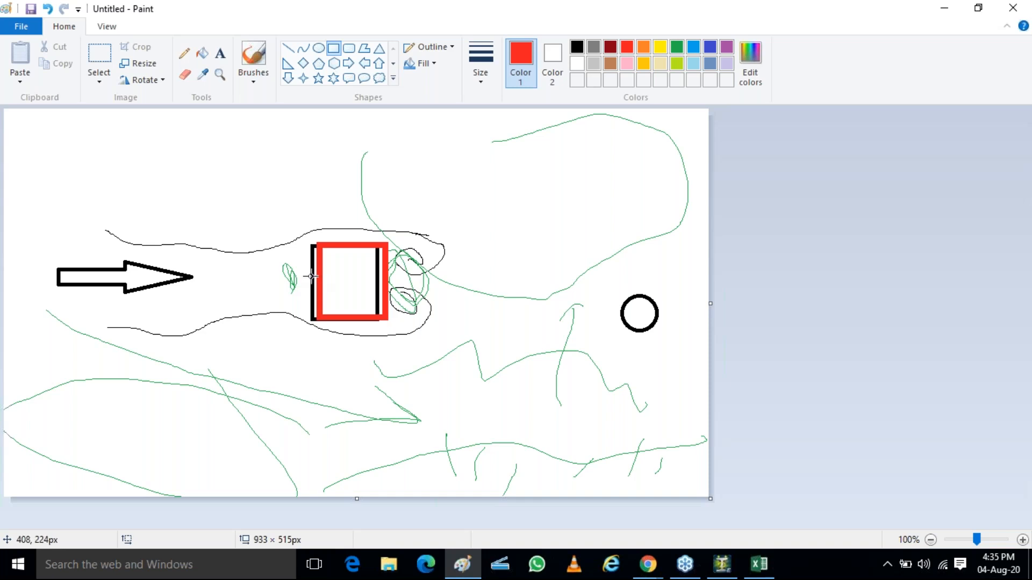
# Switch back to the YouTube window in Chrome and search for "wind tunnel test of building"
pyautogui.moveTo(645, 570)
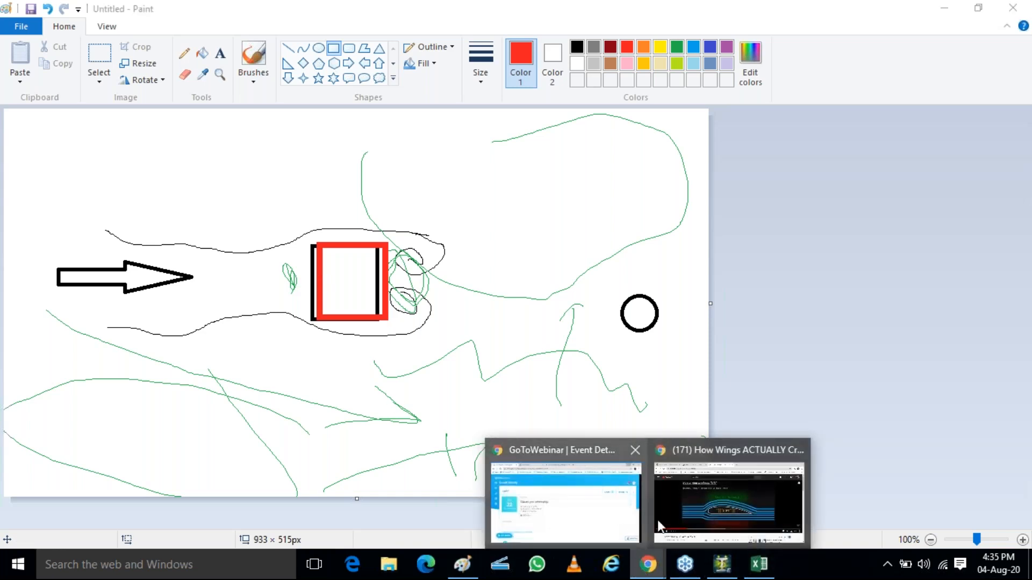
pyautogui.click(685, 476)
pyautogui.moveTo(364, 94); pyautogui.dragTo(235, 78)
pyautogui.write('wind tunn')
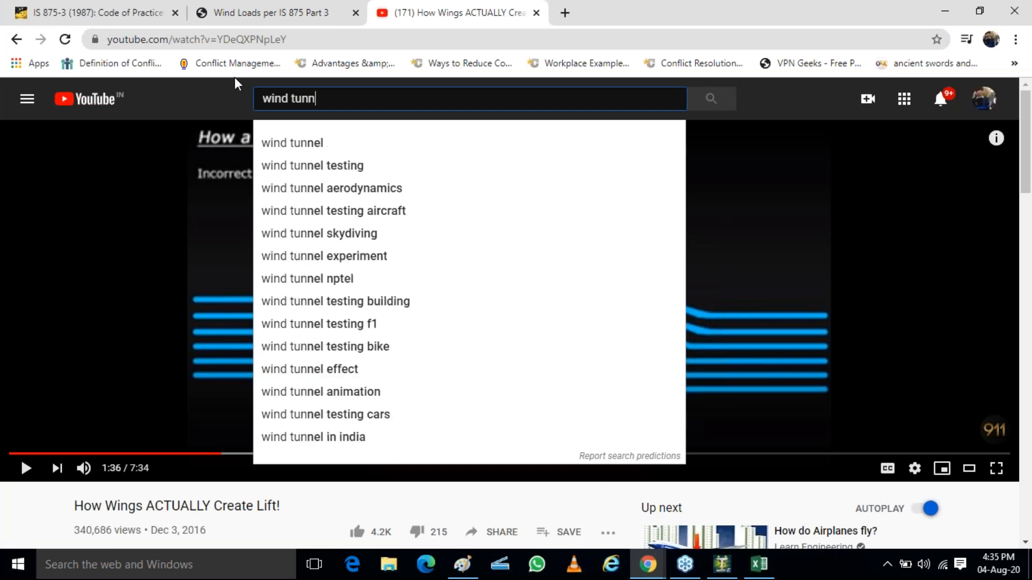
pyautogui.write('el test ')
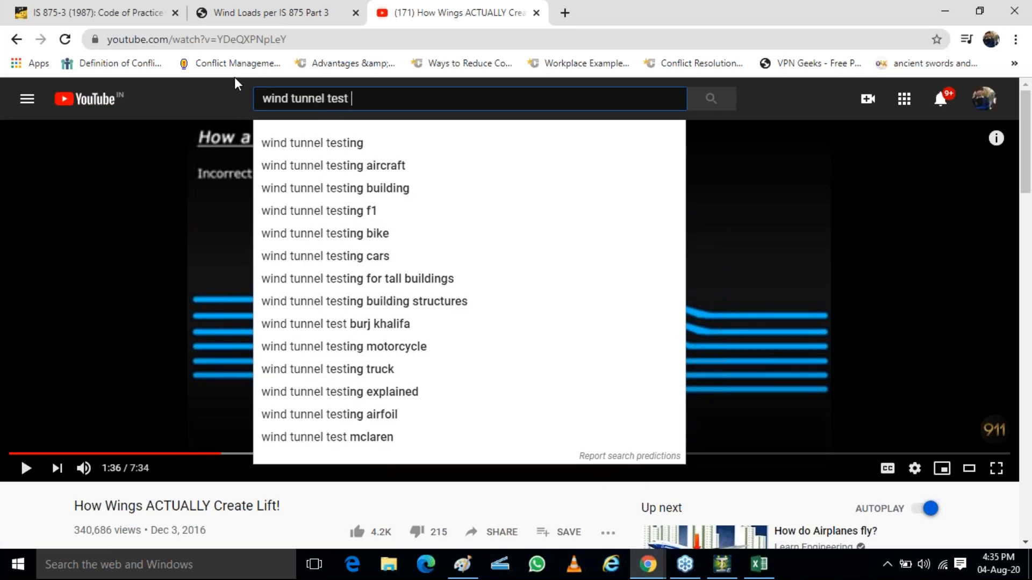
pyautogui.write('of building')
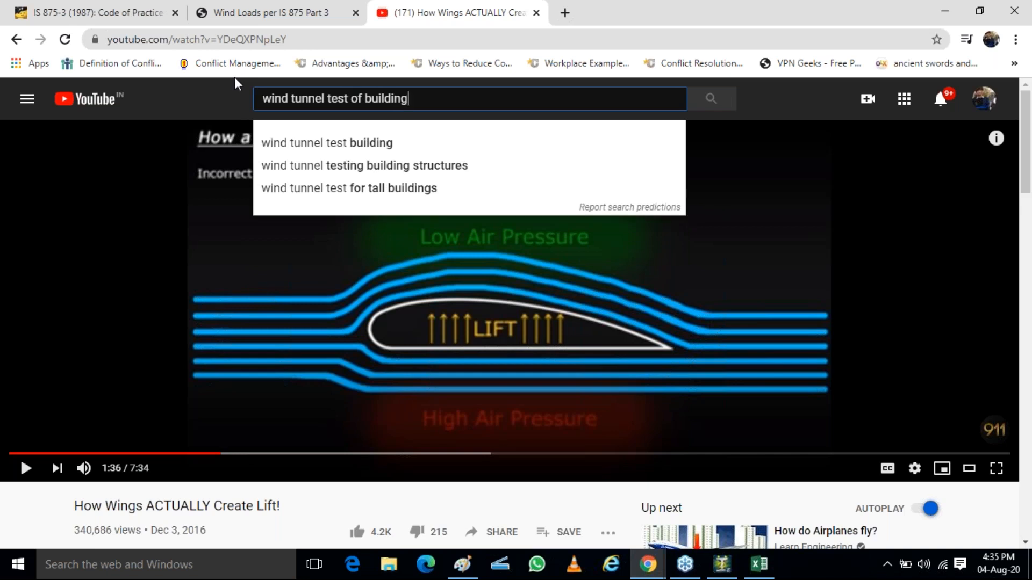
pyautogui.press('Return')
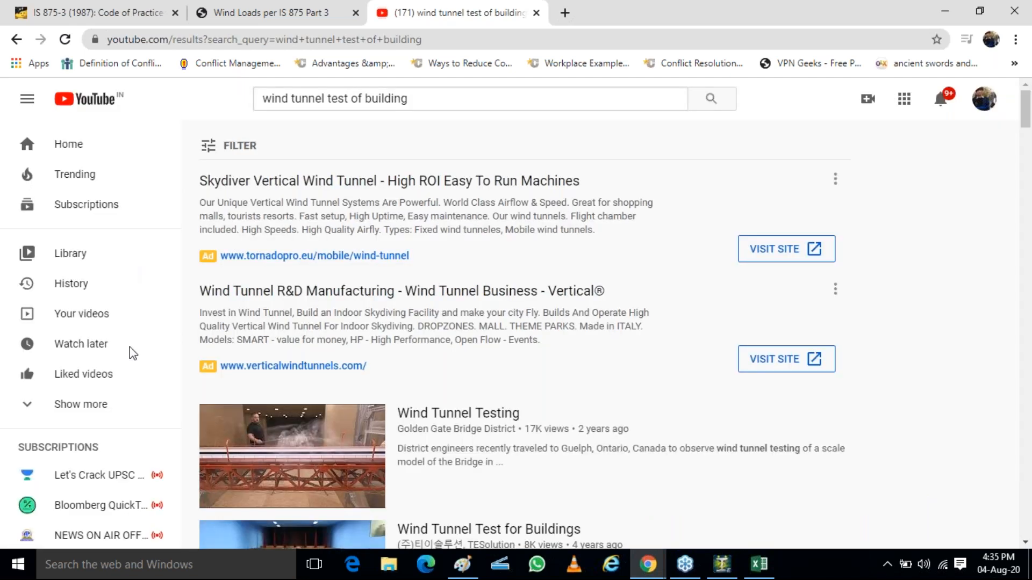
# Look through the search results for videos showing wind tunnel tests and airflow around buildings
pyautogui.scroll(-1, 495, 311)
pyautogui.scroll(-6, 494, 311)
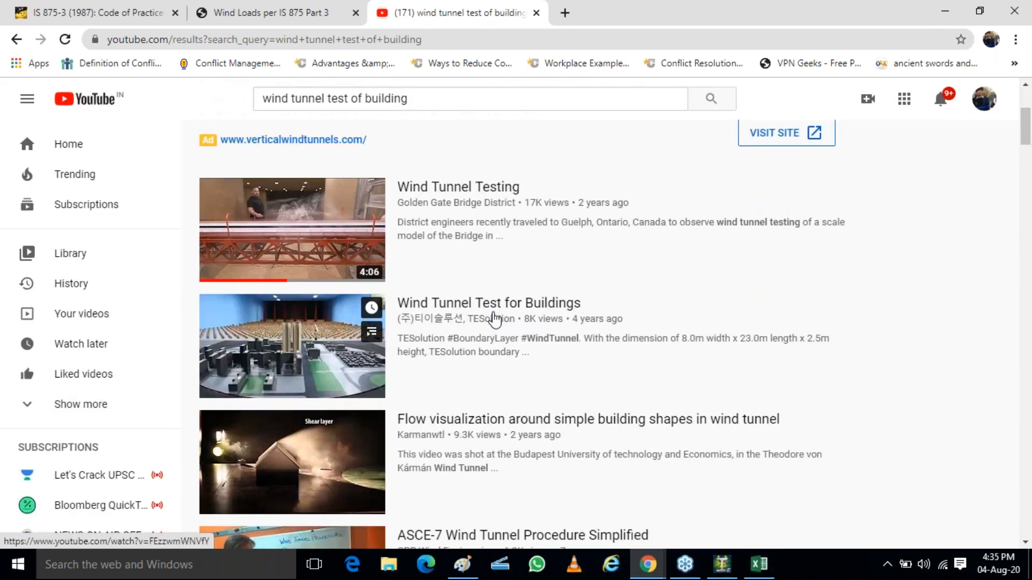
pyautogui.scroll(-7, 434, 293)
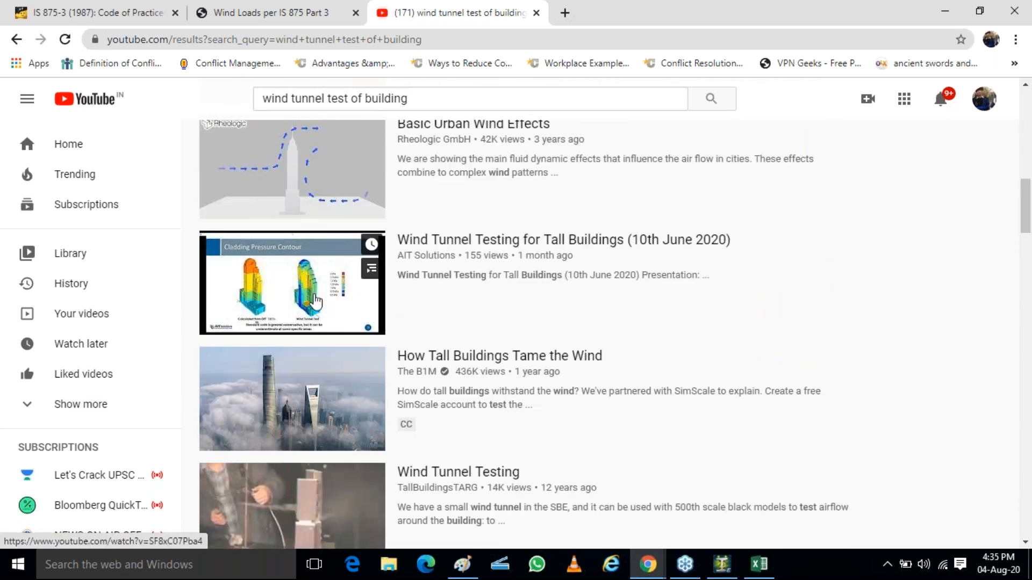
pyautogui.scroll(-3, 344, 440)
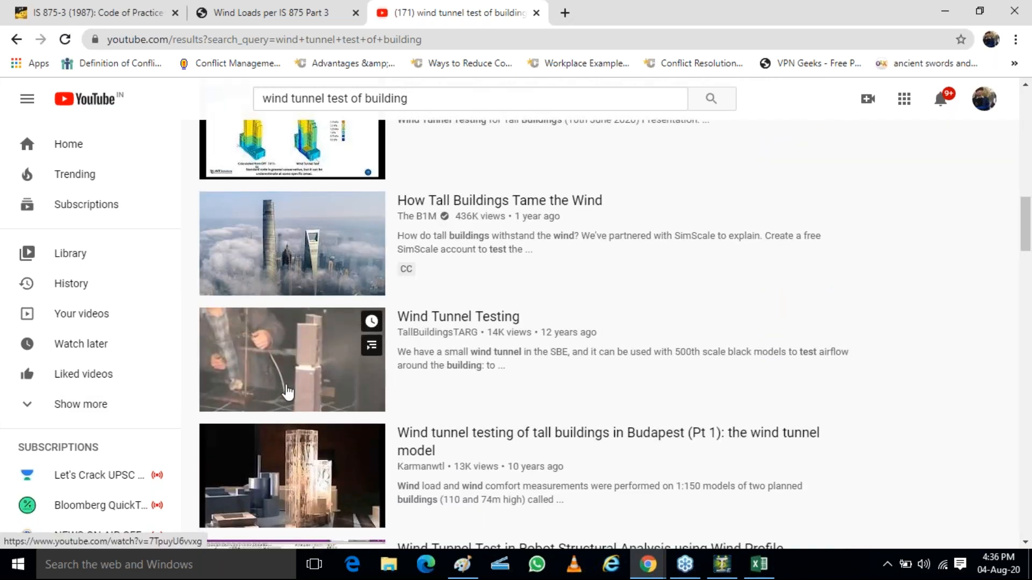
pyautogui.scroll(-6, 323, 344)
pyautogui.scroll(-5, 292, 386)
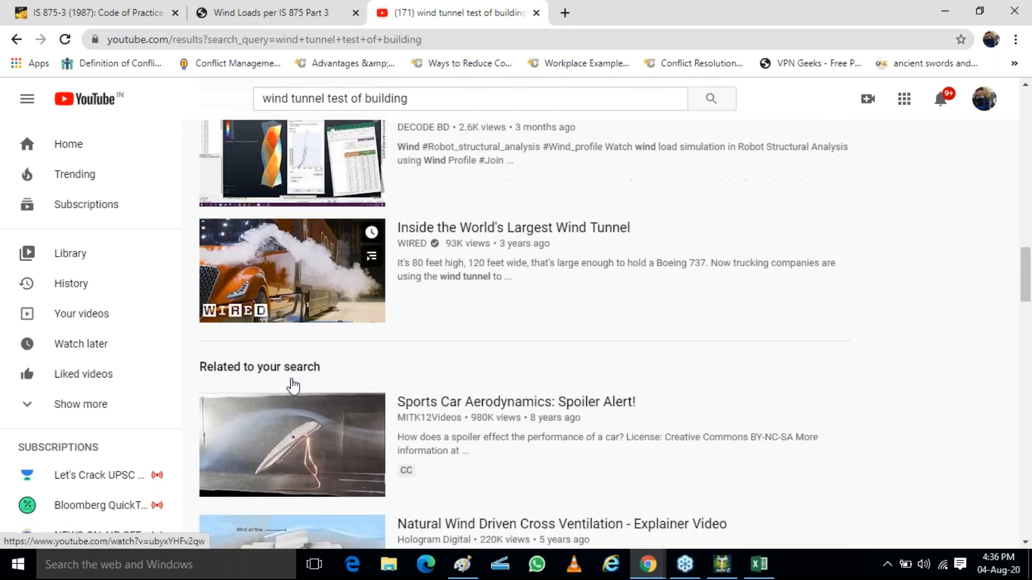
pyautogui.scroll(-3, 301, 320)
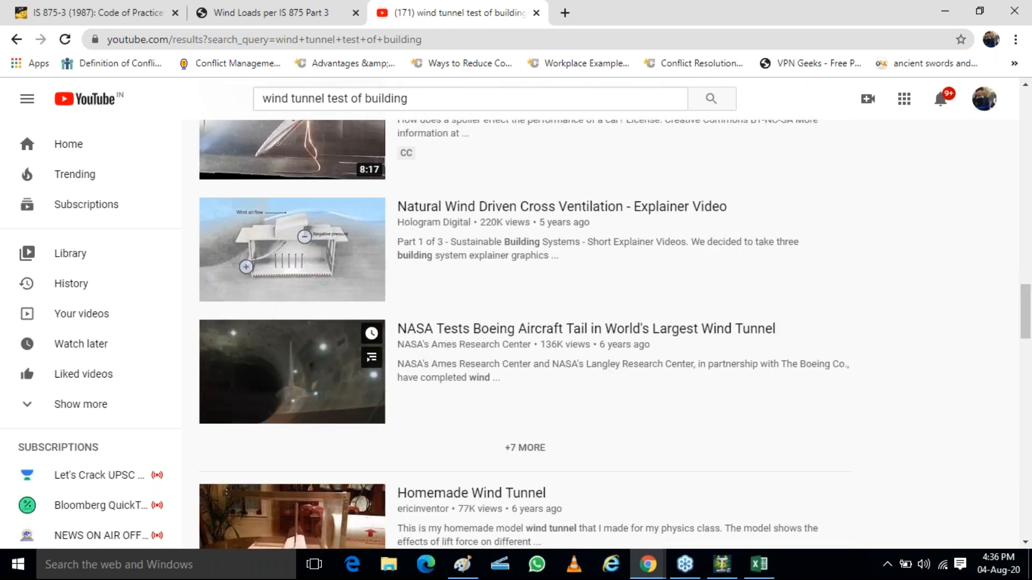
pyautogui.scroll(-4, 296, 344)
pyautogui.scroll(-4, 265, 304)
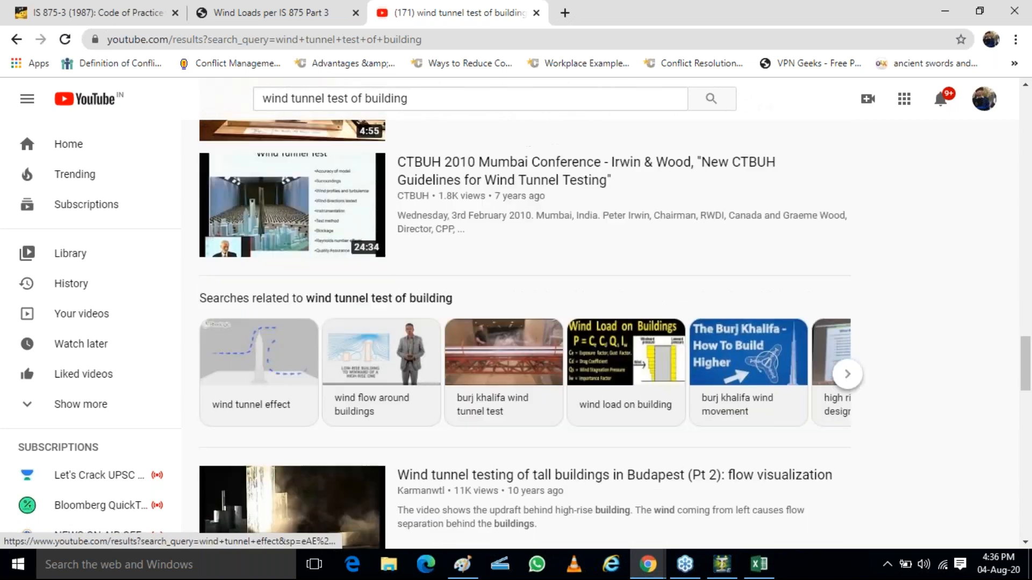
pyautogui.scroll(-4, 290, 203)
pyautogui.scroll(-4, 323, 209)
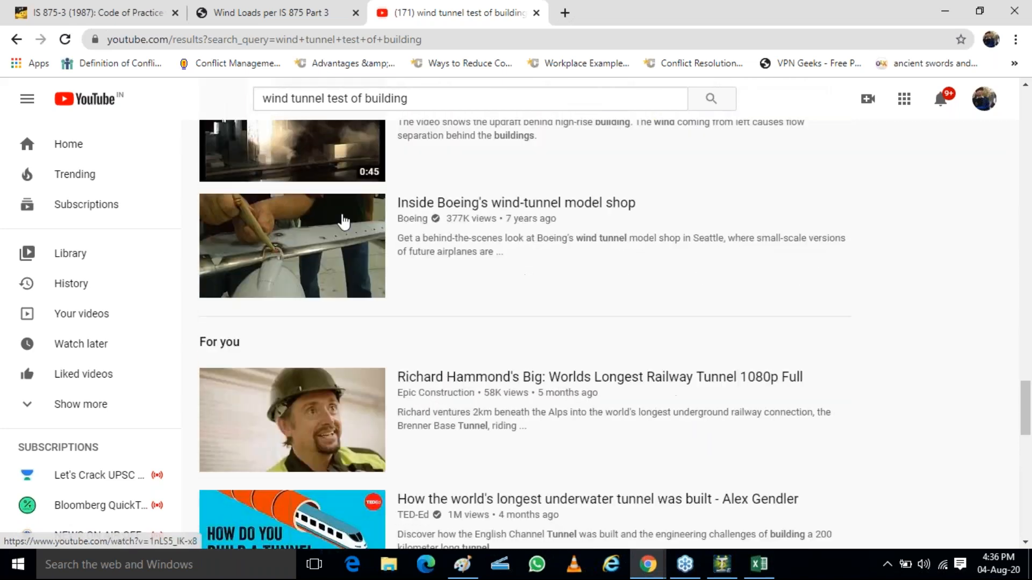
pyautogui.scroll(-6, 325, 238)
pyautogui.scroll(-8, 318, 280)
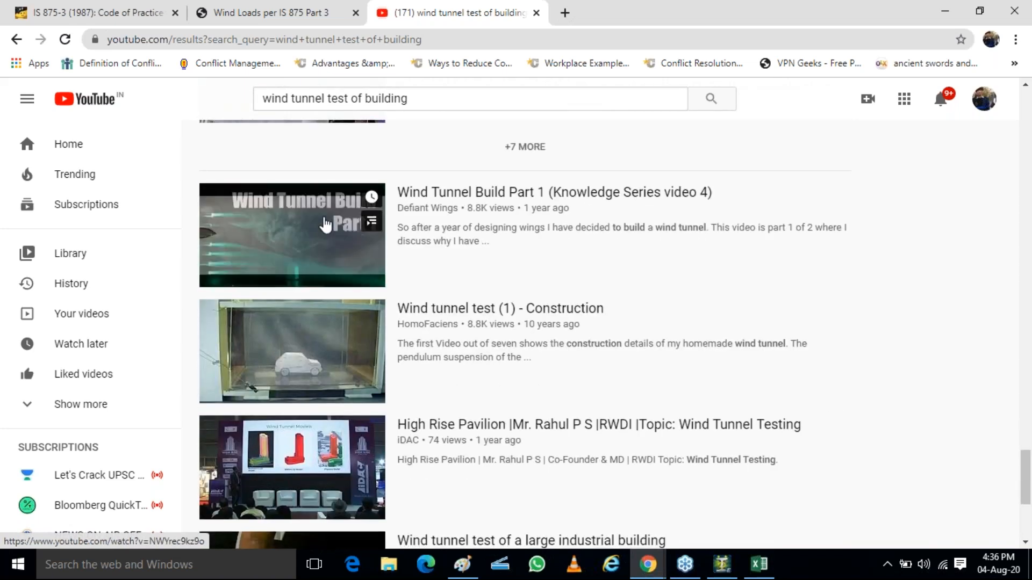
pyautogui.scroll(20, 318, 277)
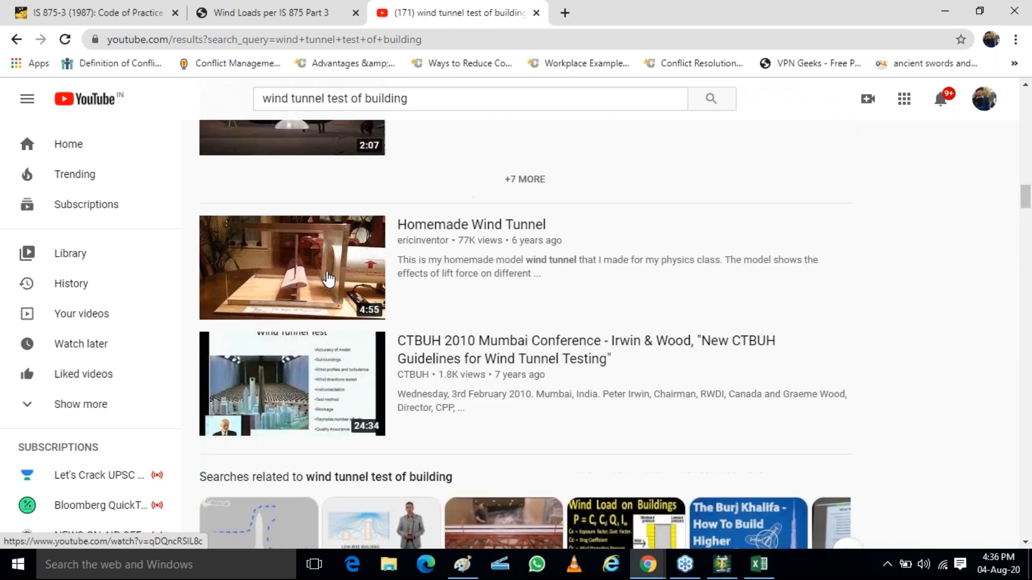
pyautogui.scroll(10, 324, 276)
pyautogui.scroll(-6, 323, 278)
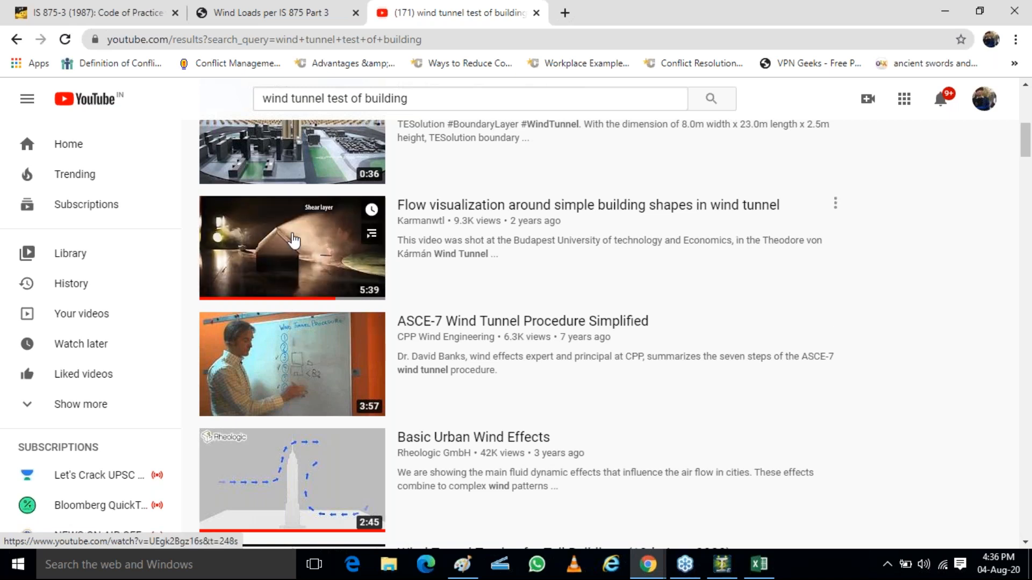
# Open the results "Wind Tunnel Test for Buildings" and "Basic Urban Wind Effects" in separate new browser tabs
pyautogui.scroll(3, 289, 254)
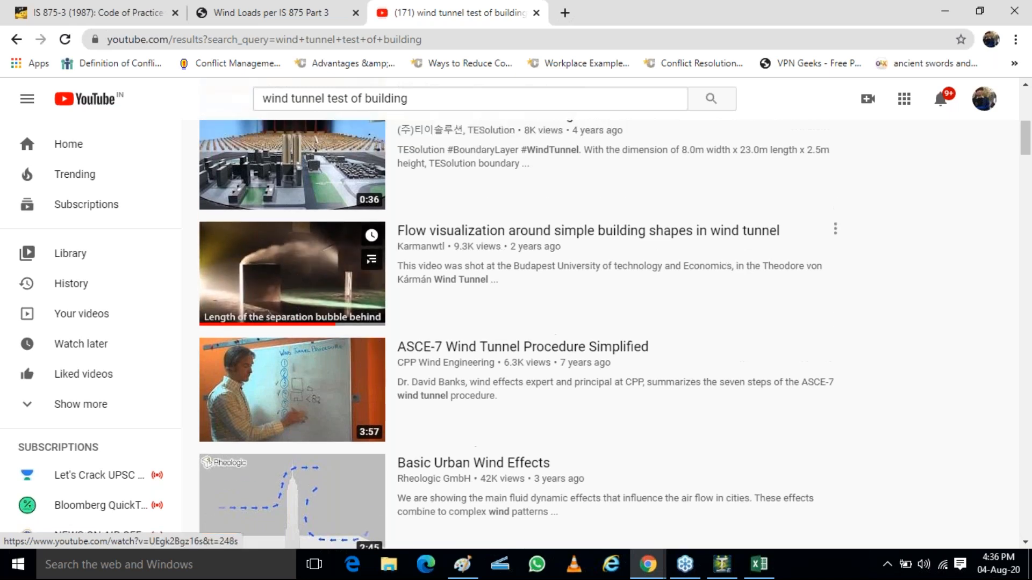
pyautogui.rightClick(305, 279)
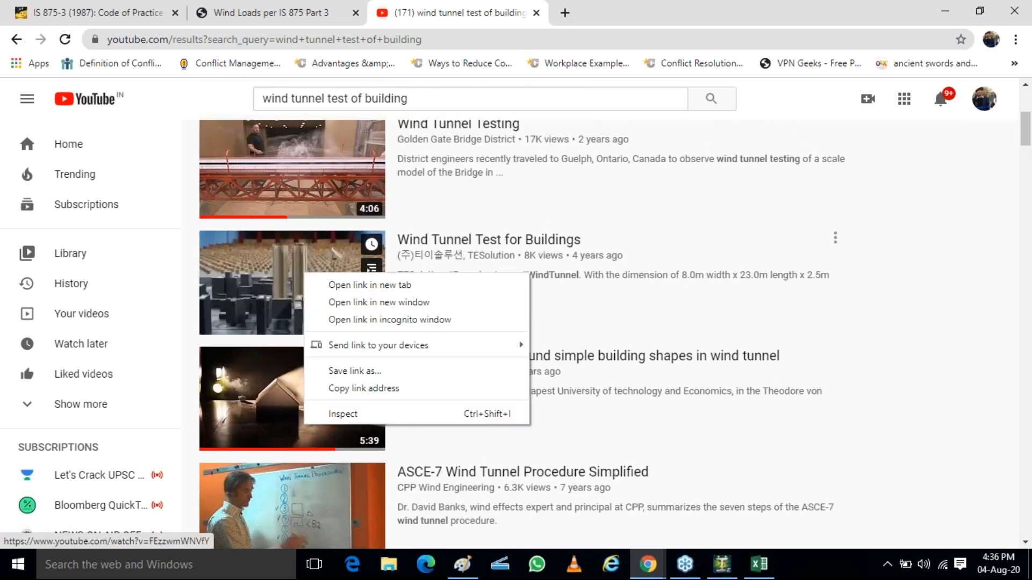
pyautogui.click(320, 285)
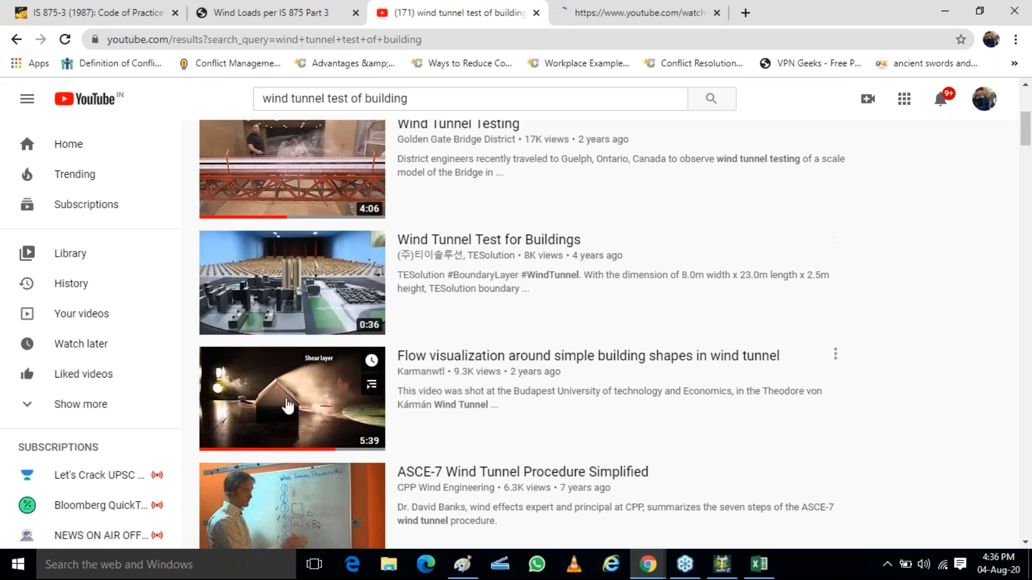
pyautogui.scroll(-3, 299, 267)
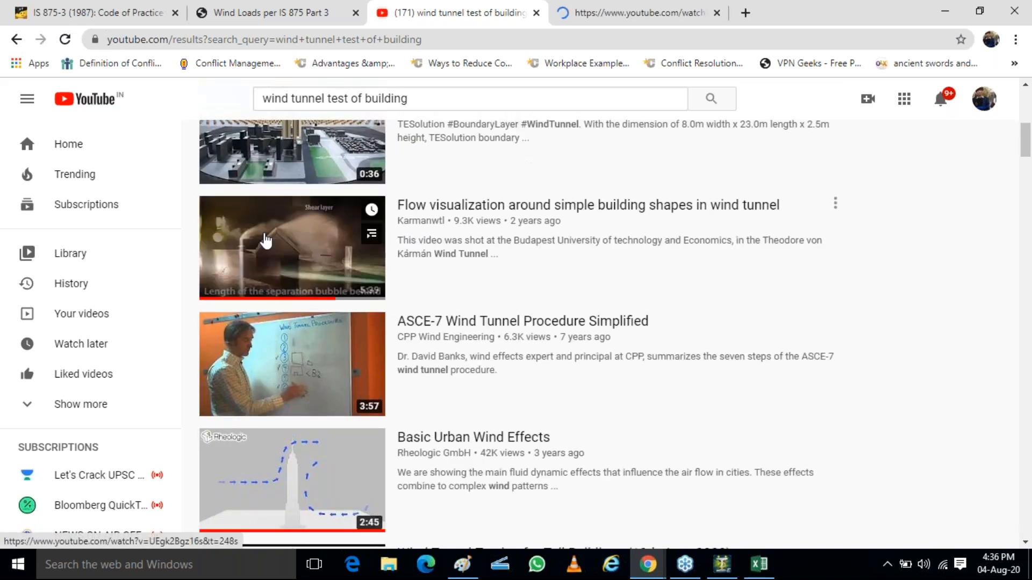
pyautogui.rightClick(308, 487)
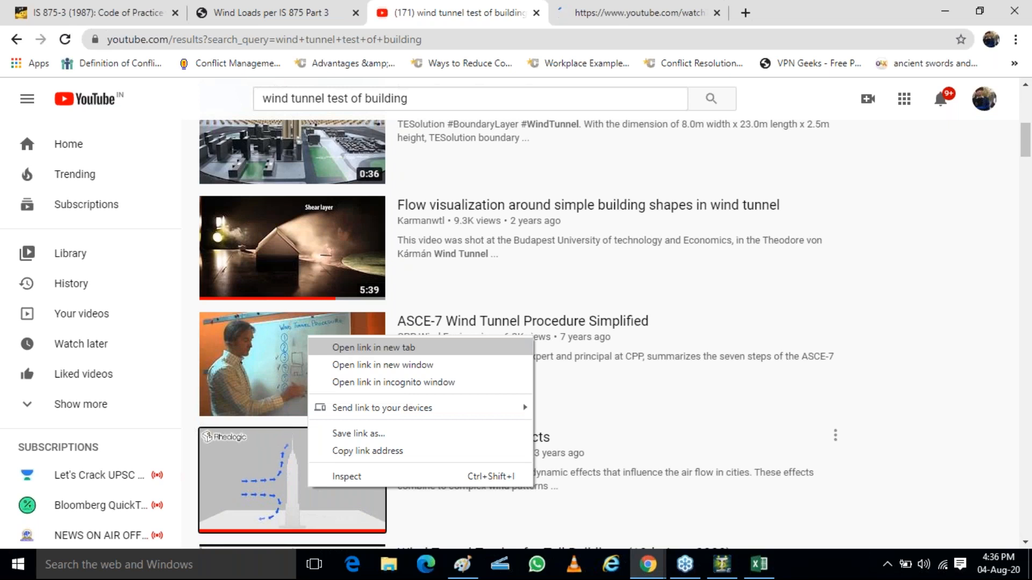
pyautogui.click(355, 348)
# Play "Flow visualization around simple building shapes in wind tunnel" from about 0:23 and skip ahead through the square tall building section
pyautogui.click(289, 242)
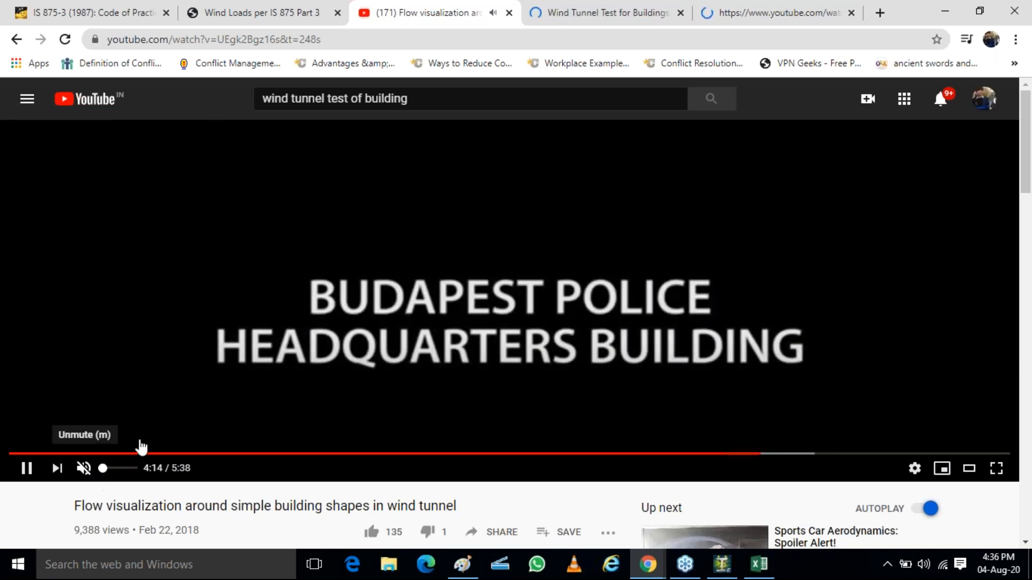
pyautogui.click(80, 454)
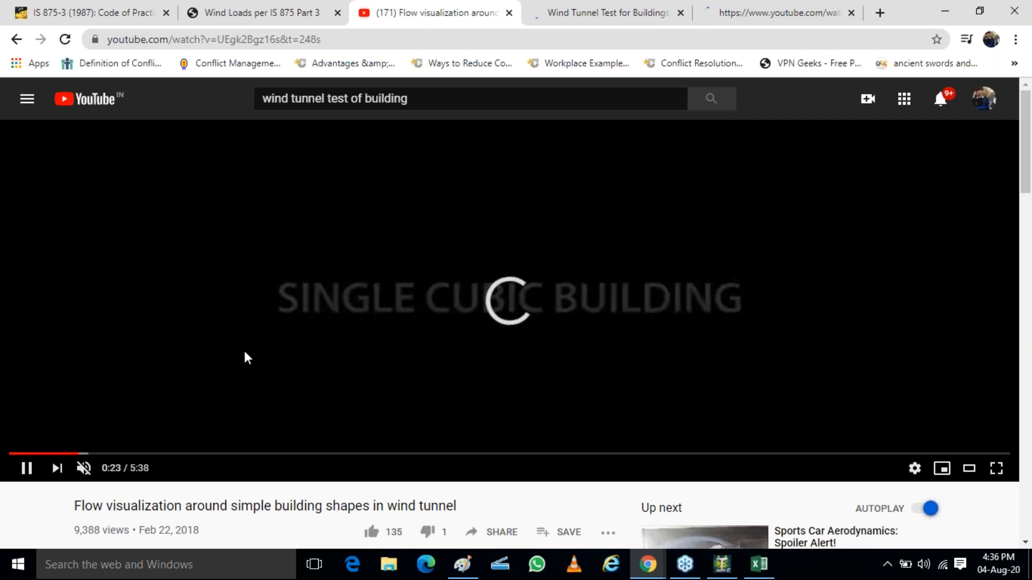
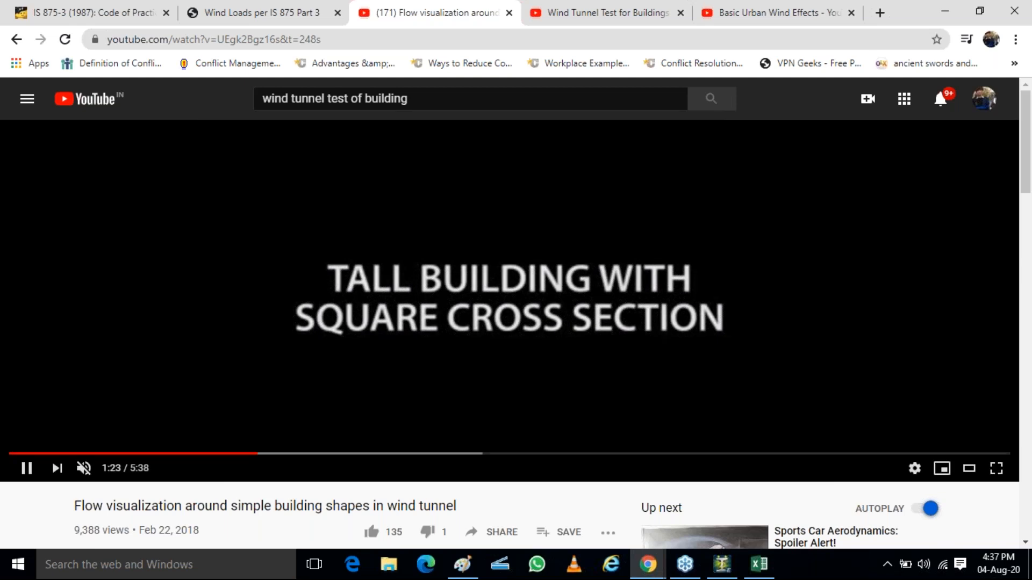
pyautogui.press('Right')
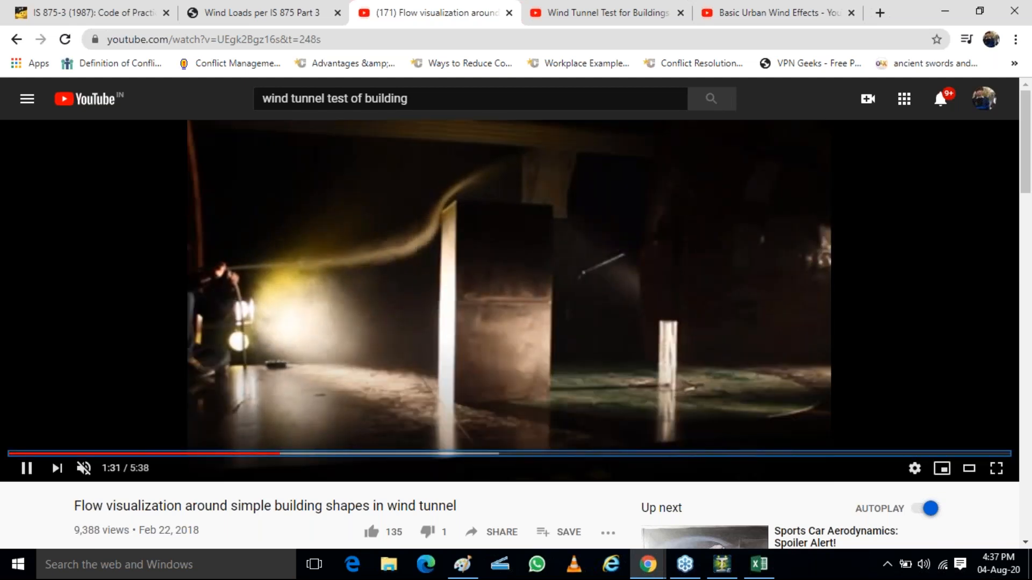
pyautogui.press('Right')
pyautogui.press('Right')
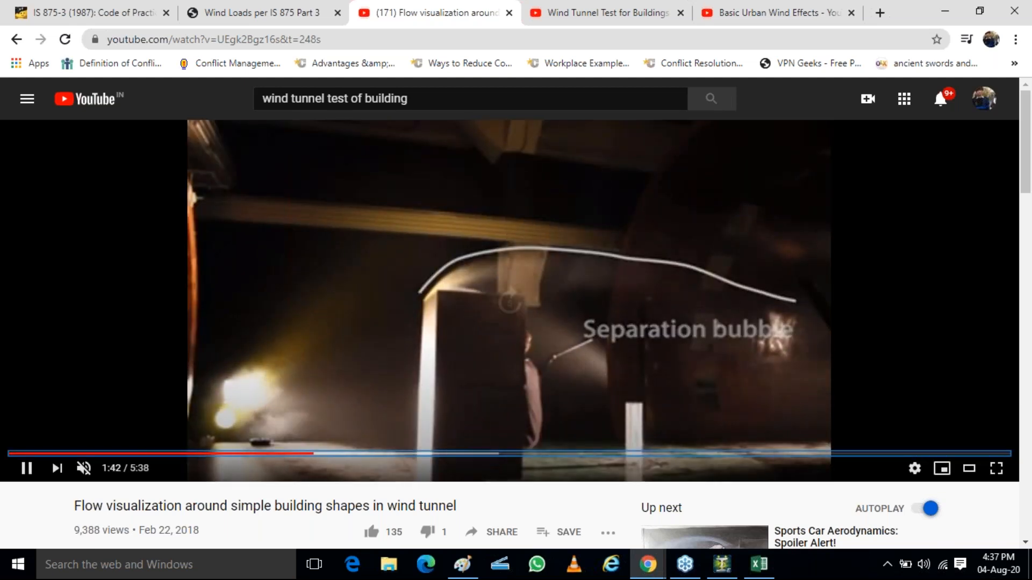
pyautogui.press('Right')
pyautogui.press('Right')
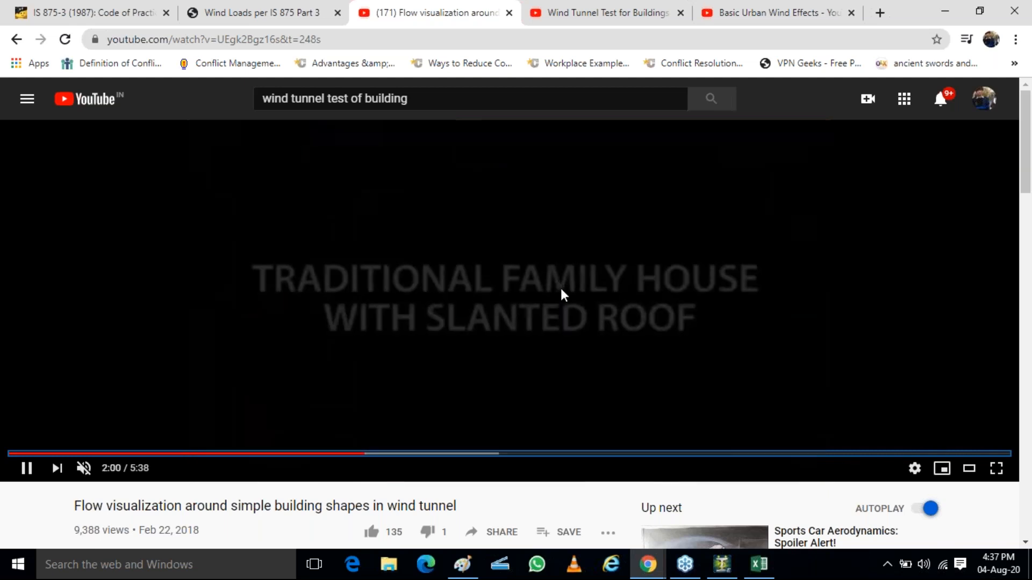
# Skip forward through the slanted-roof family house section to examine the separation bubble behind the roof
pyautogui.press('Right')
pyautogui.press('Right')
pyautogui.press('Right')
pyautogui.press('Right')
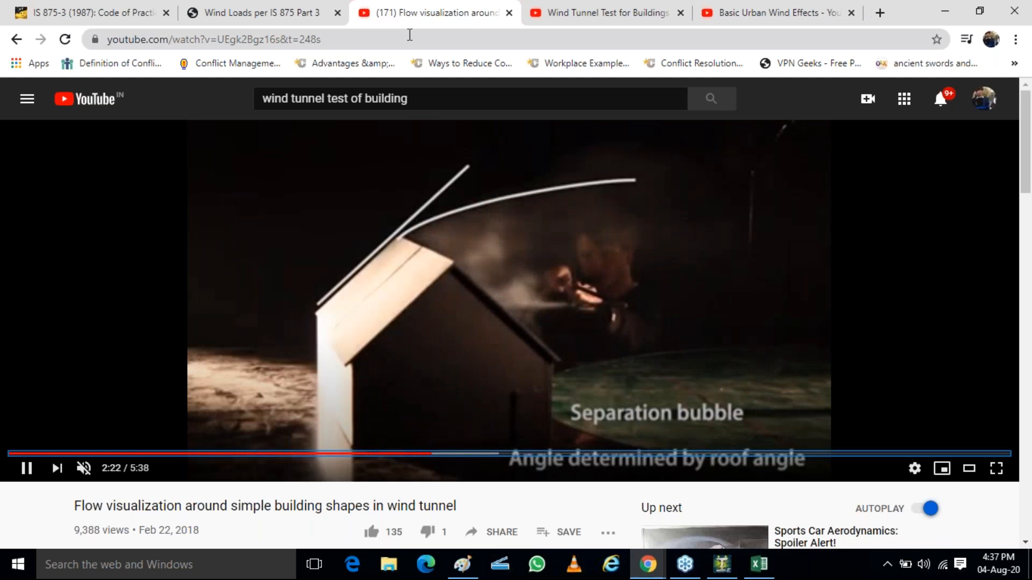
pyautogui.press('Right')
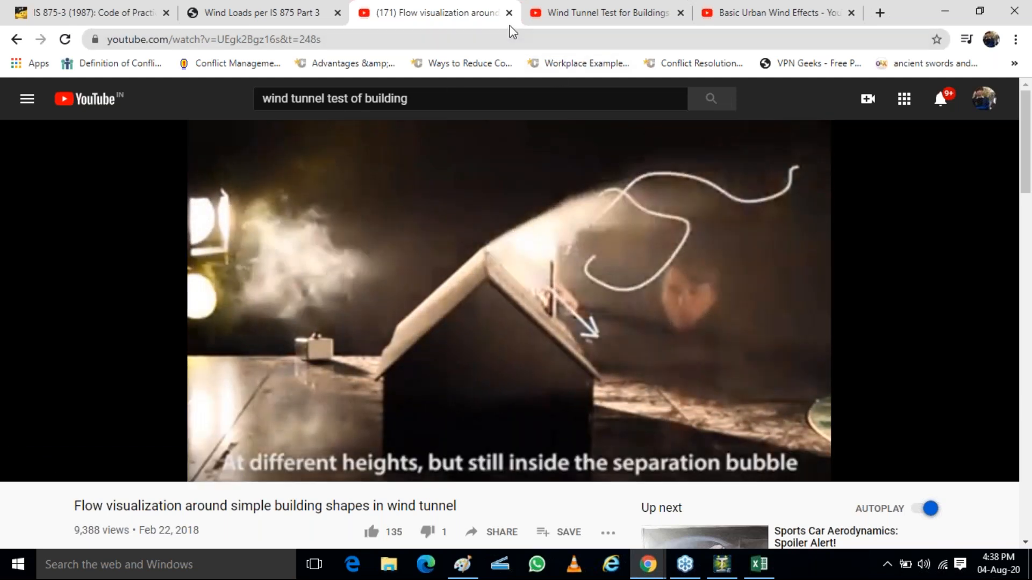
# Close the flow visualization video and skim through "Wind Tunnel Test for Buildings" to near its end
pyautogui.click(509, 13)
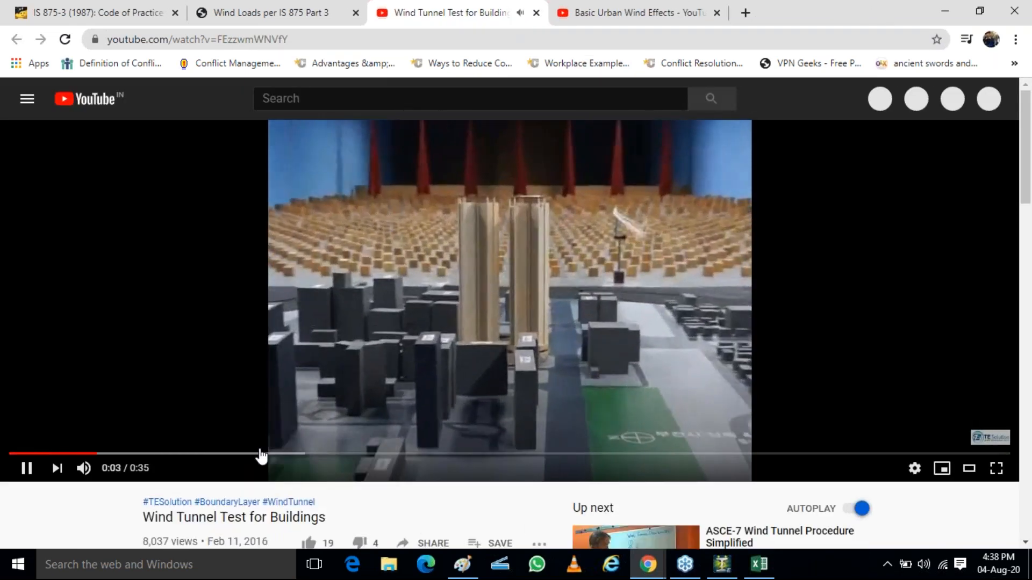
pyautogui.click(274, 455)
pyautogui.click(400, 454)
pyautogui.click(611, 455)
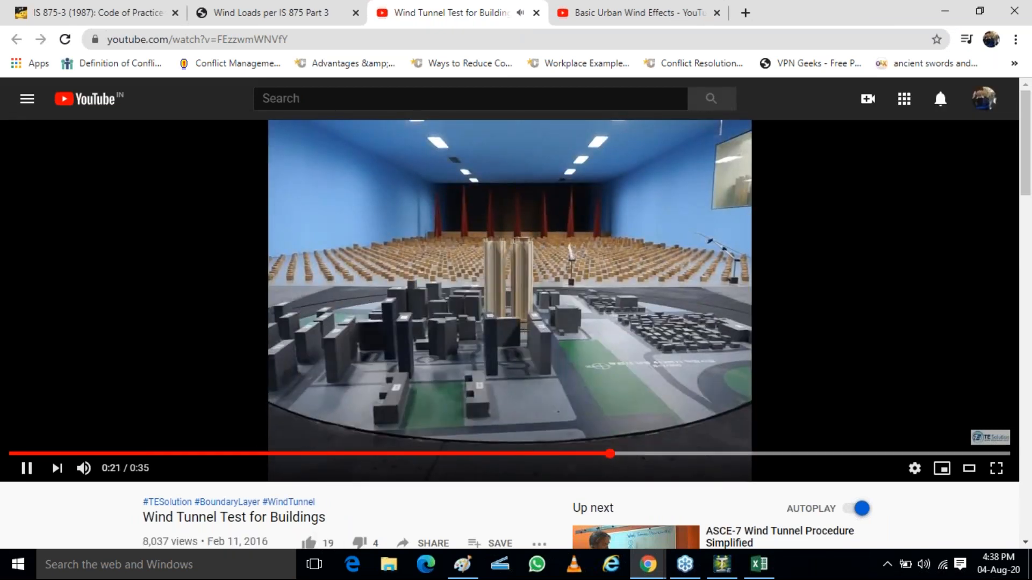
pyautogui.click(832, 456)
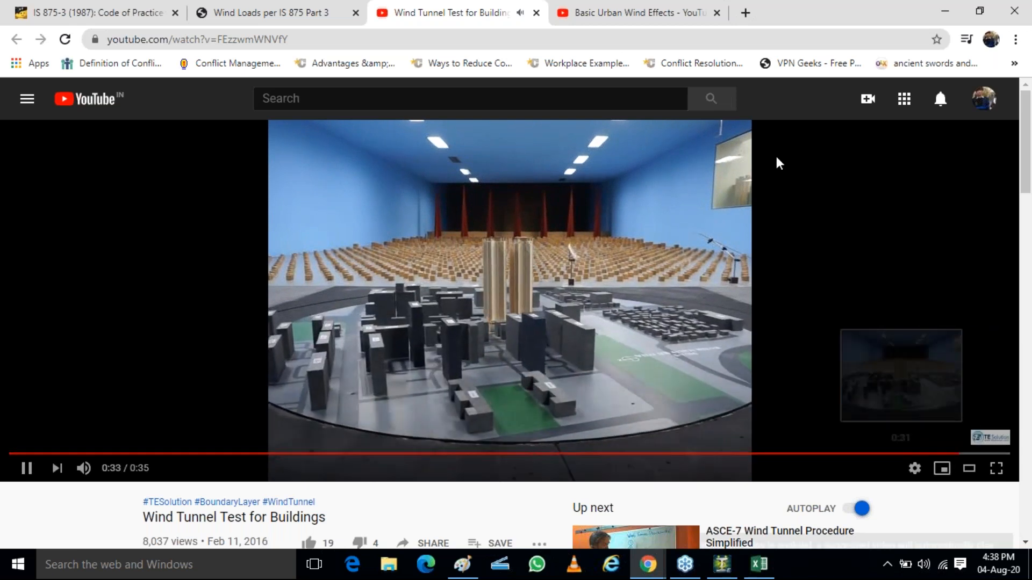
# Close the wind tunnel test video, skim through "Basic Urban Wind Effects" and pause it at 1:50 on the urban wind speed map
pyautogui.click(536, 13)
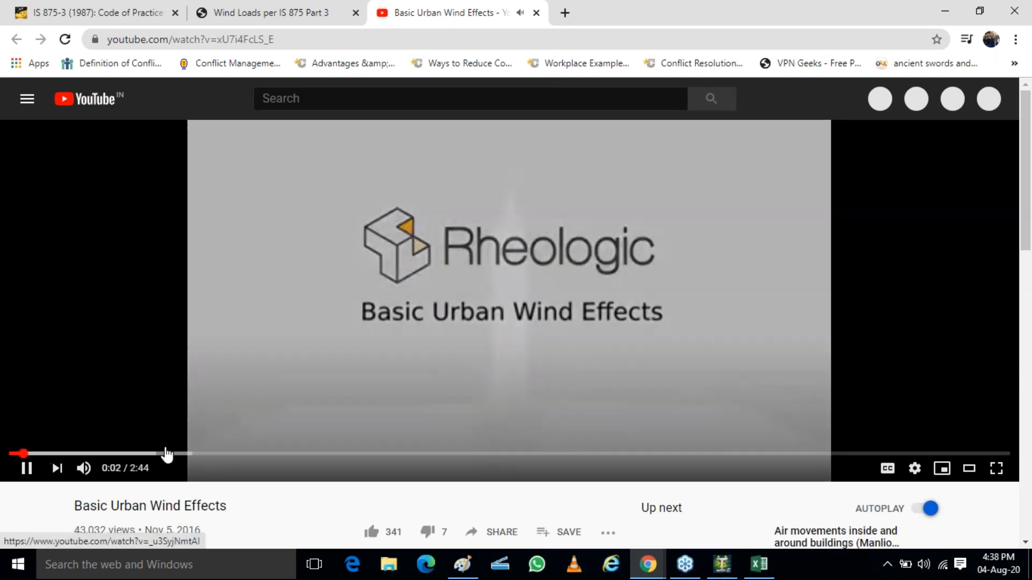
pyautogui.click(167, 454)
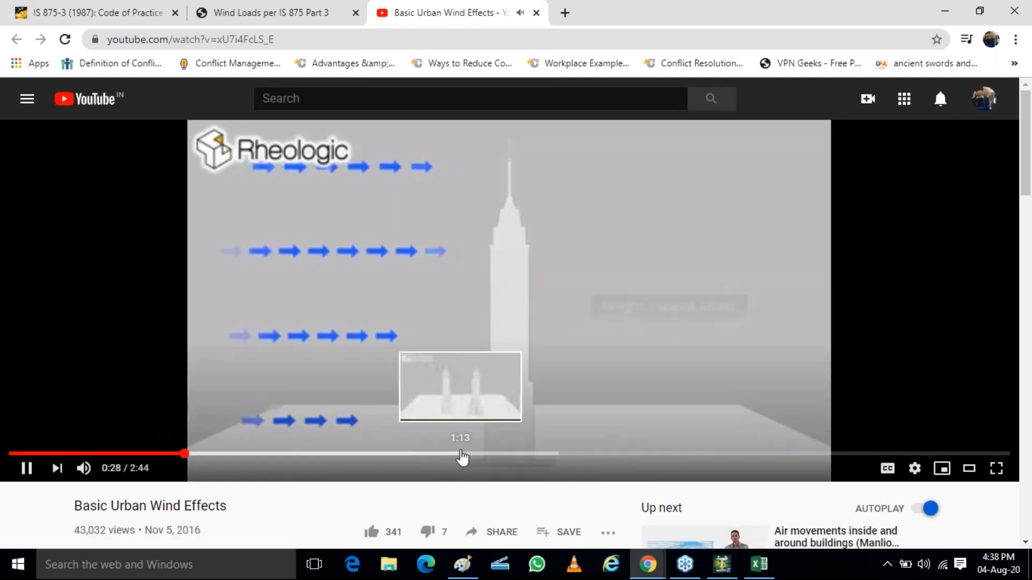
pyautogui.click(462, 455)
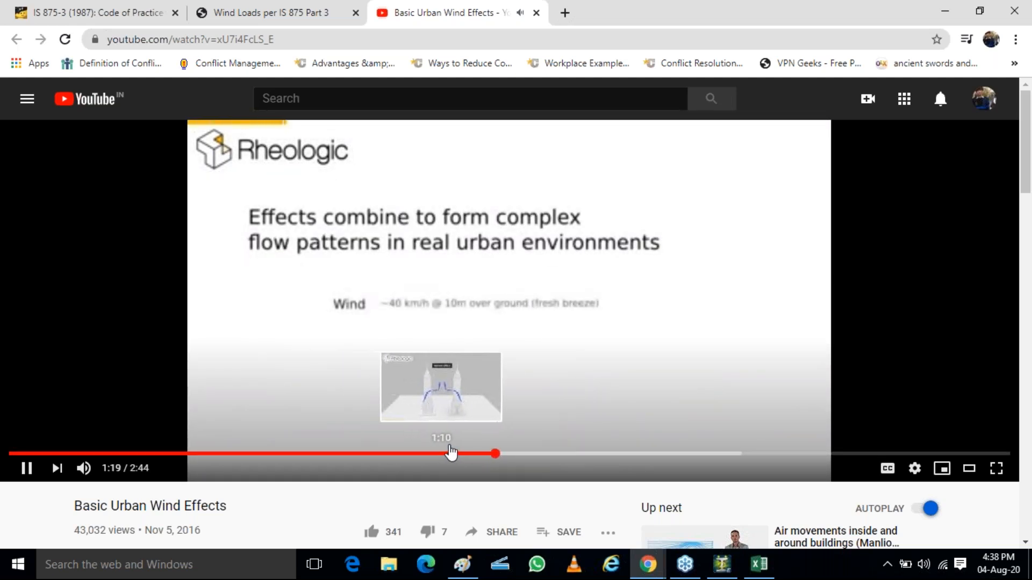
pyautogui.click(669, 454)
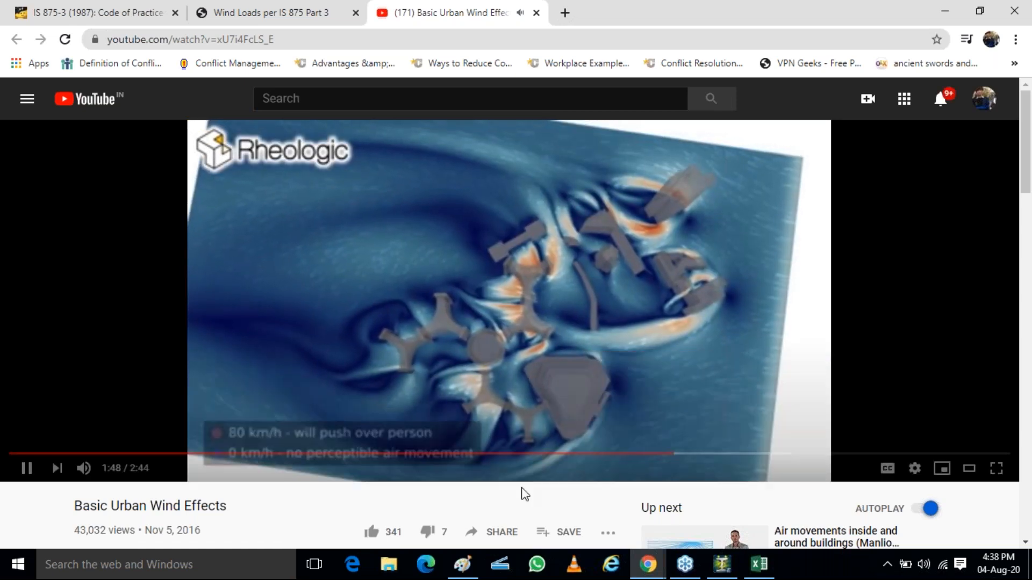
pyautogui.click(433, 312)
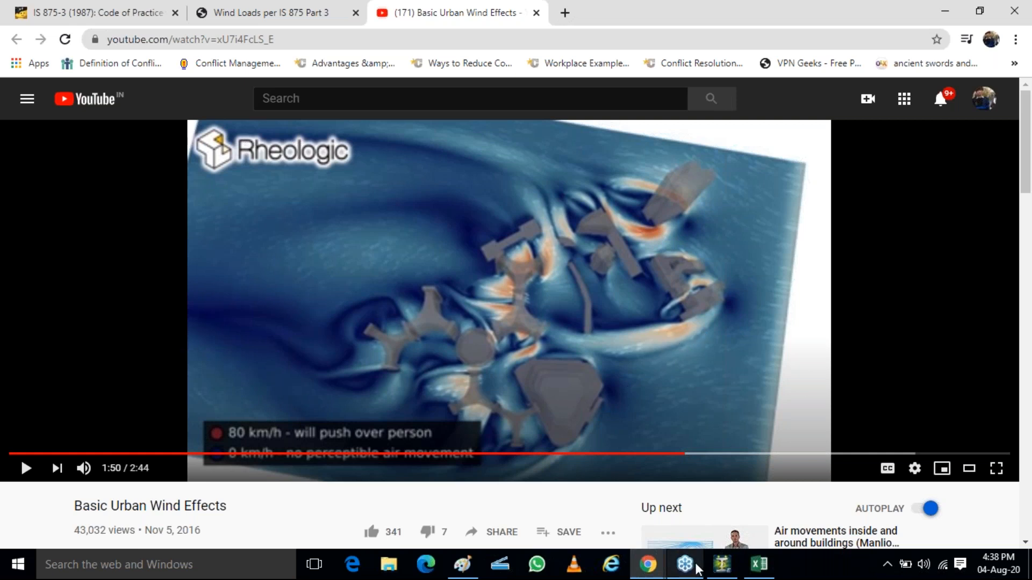
pyautogui.click(461, 564)
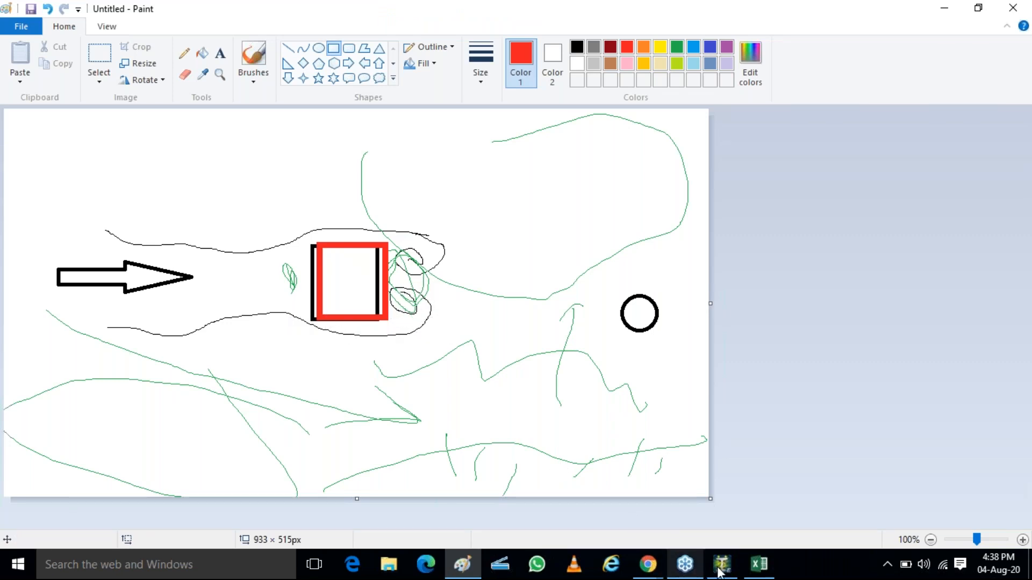
pyautogui.moveTo(650, 571)
pyautogui.click(717, 503)
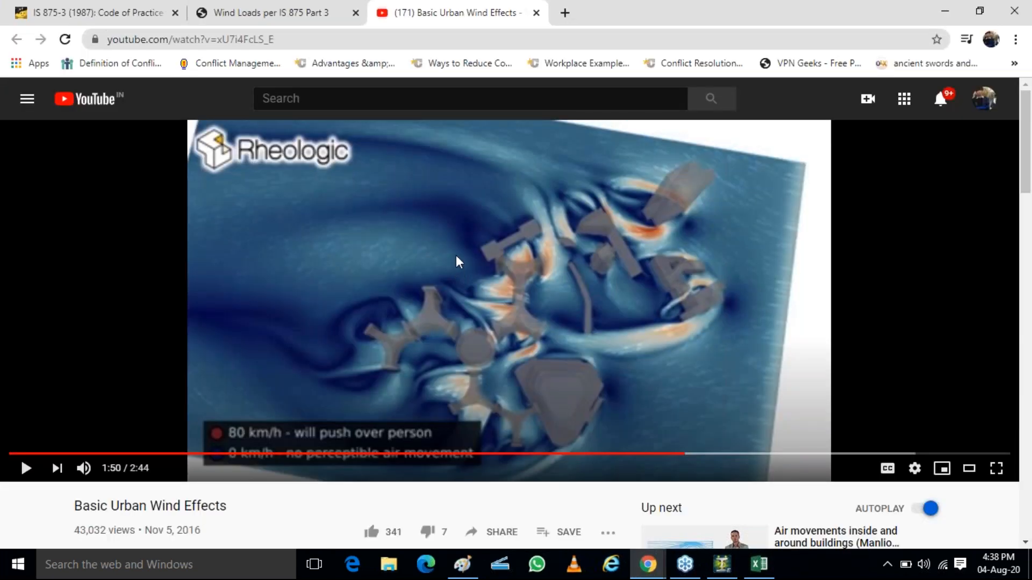
# Resume the "Basic Urban Wind Effects" video and mute its sound while watching the airflow around the towers
pyautogui.click(528, 343)
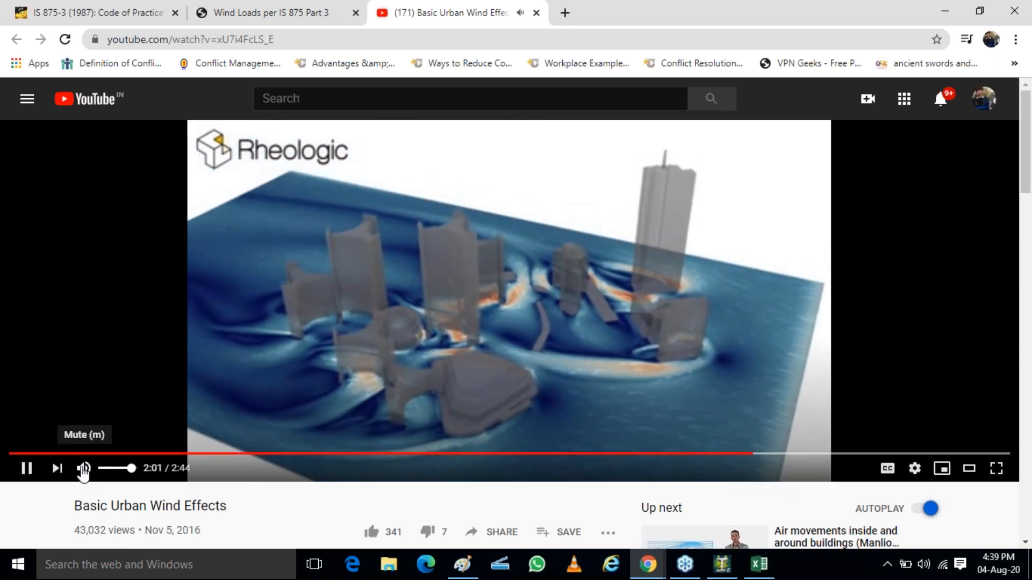
pyautogui.click(83, 471)
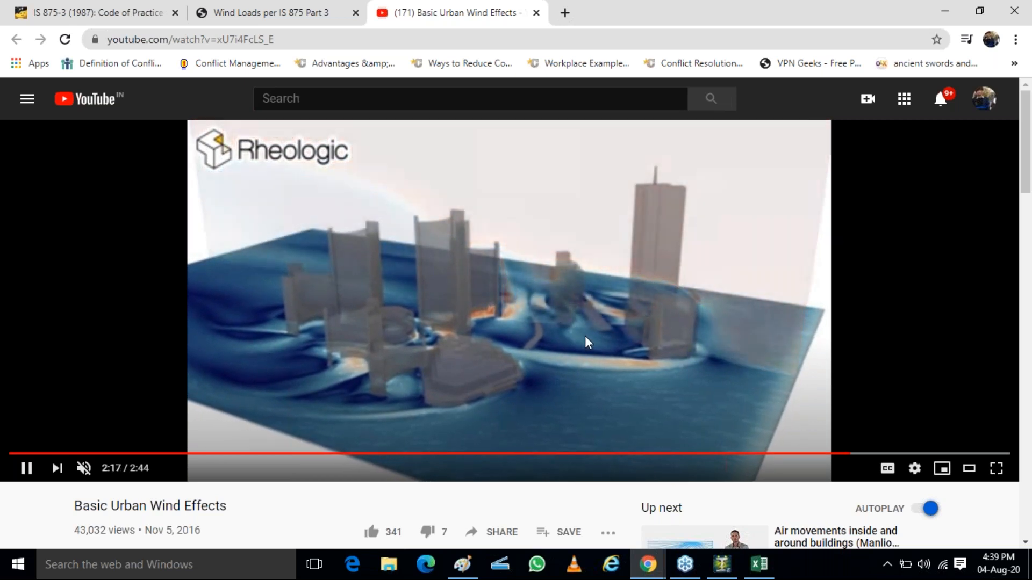
# Skip forward in "Basic Urban Wind Effects", pause at 2:36 on the 3D streamlines, play to the end, then close the video and minimize the browser
pyautogui.press('Right')
pyautogui.press('Right')
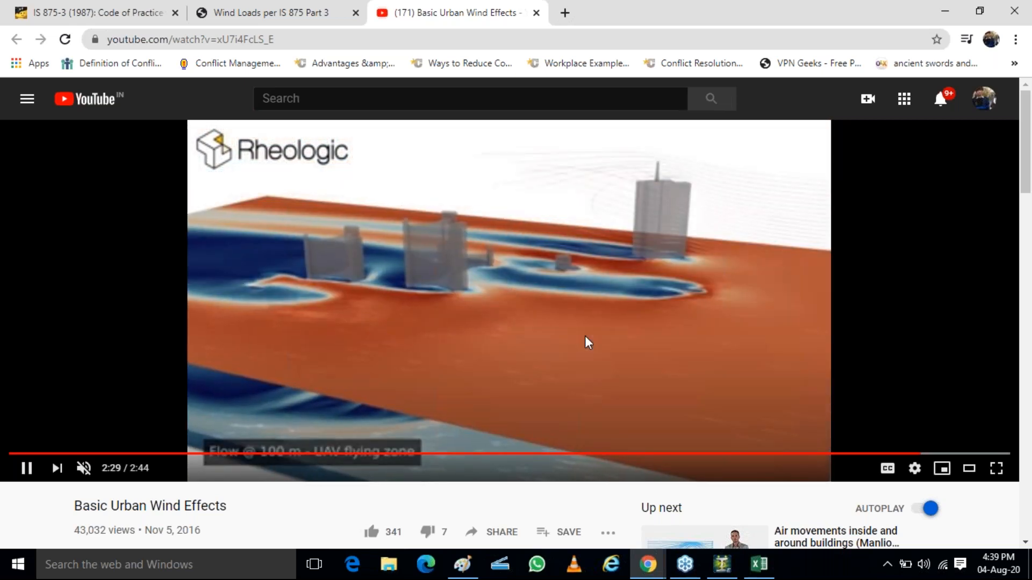
pyautogui.press('Right')
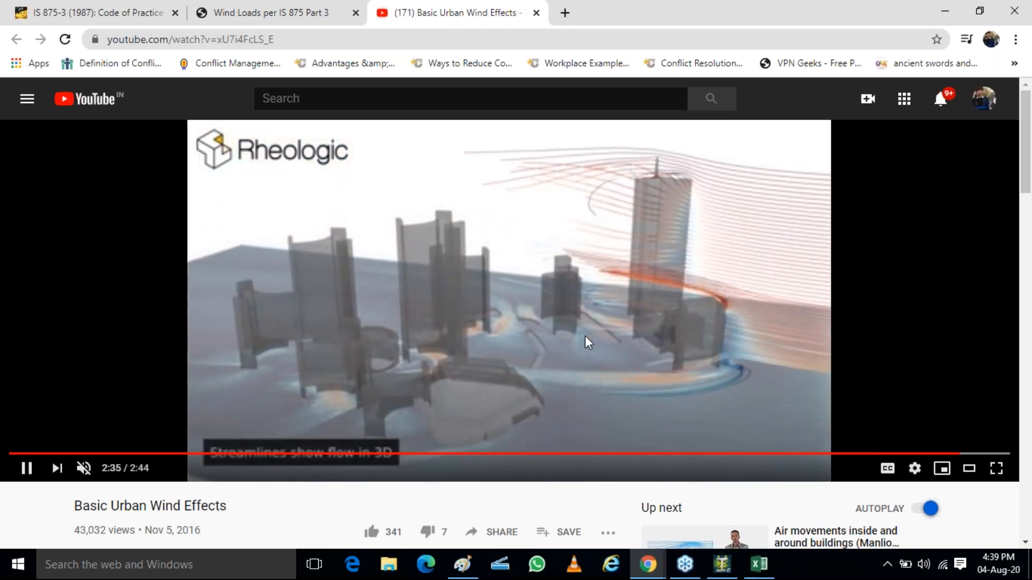
pyautogui.press('space')
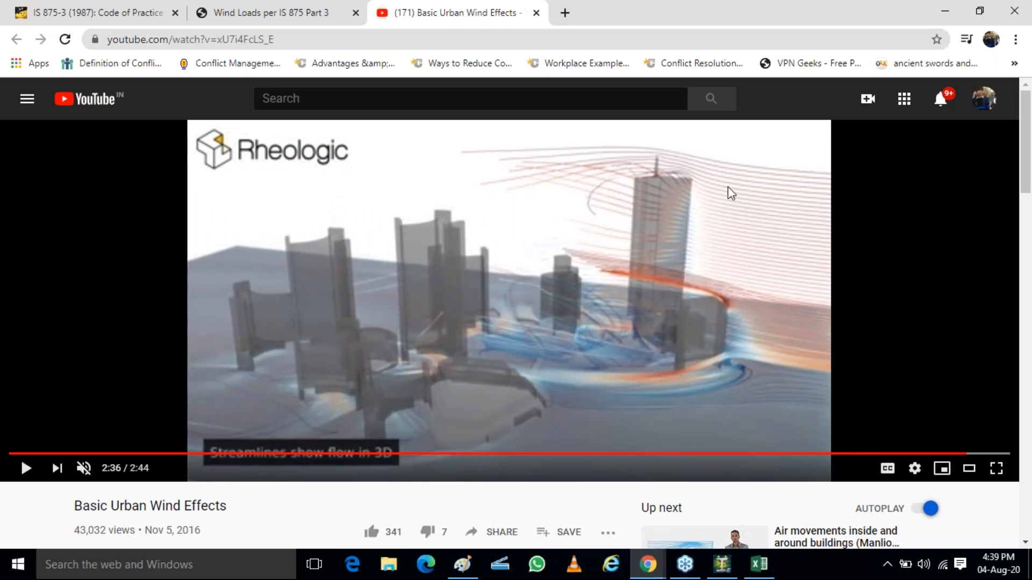
pyautogui.press('space')
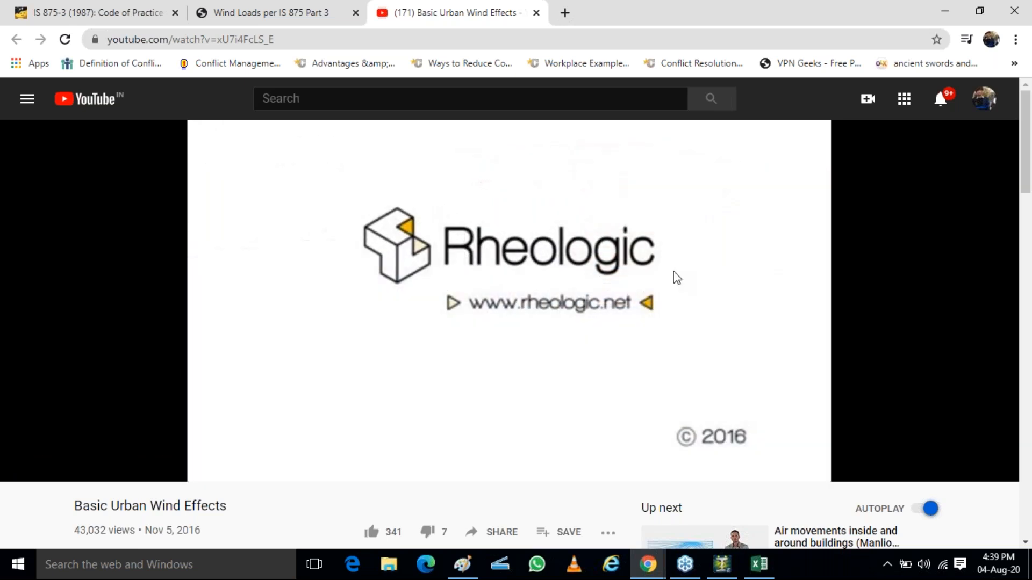
pyautogui.press('space')
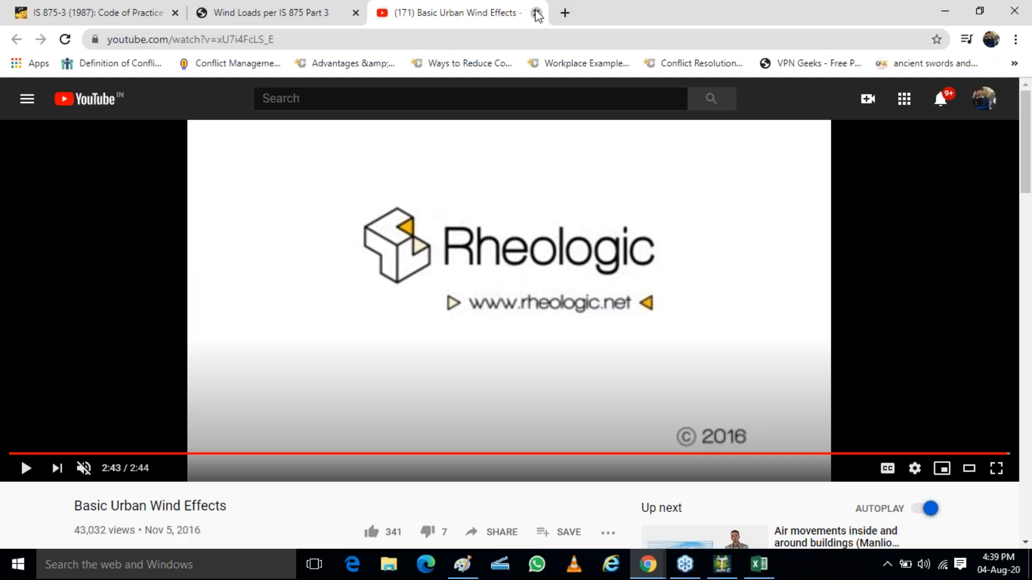
pyautogui.click(536, 13)
pyautogui.click(960, 9)
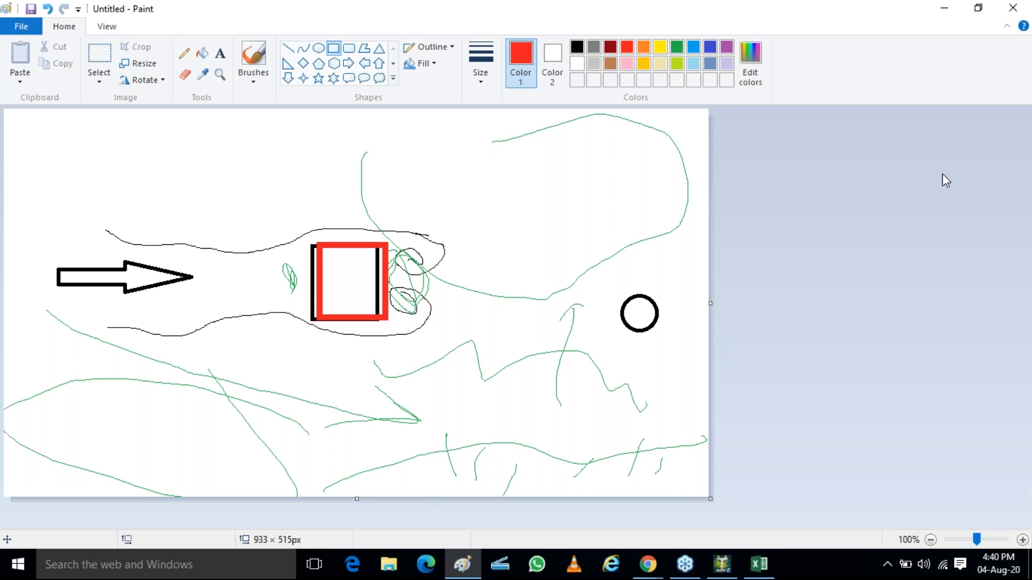
# Switch to STAAD.Pro, save the 4aug file through the auto-save prompts and select the first intensity cell of the wind definition
pyautogui.click(722, 565)
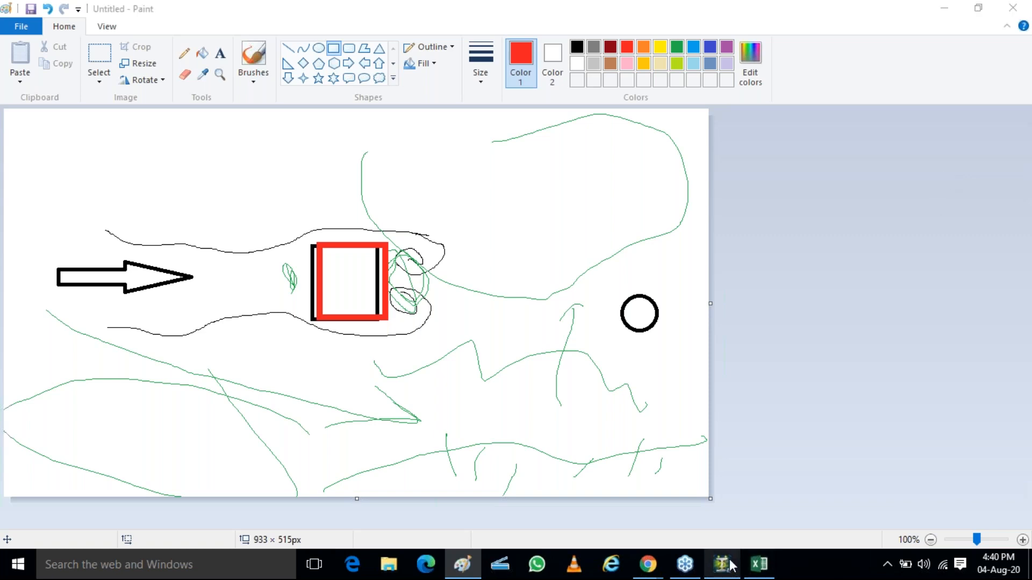
pyautogui.click(498, 314)
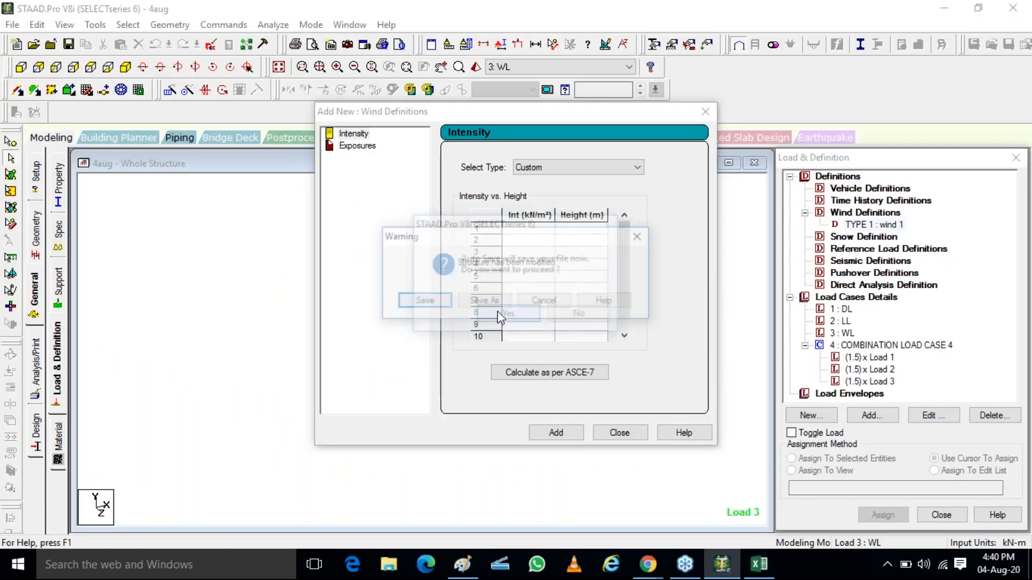
pyautogui.click(412, 302)
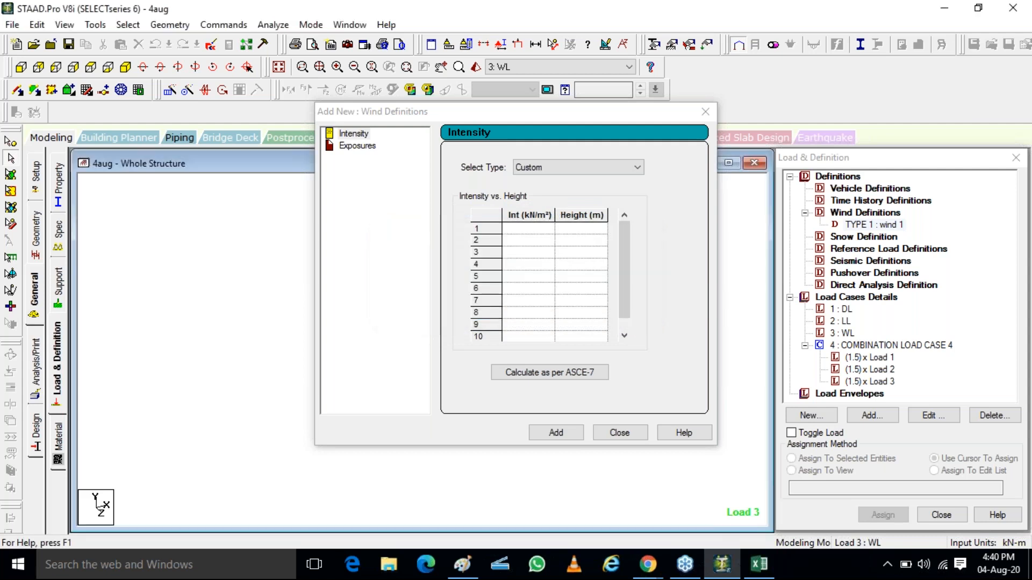
pyautogui.click(537, 235)
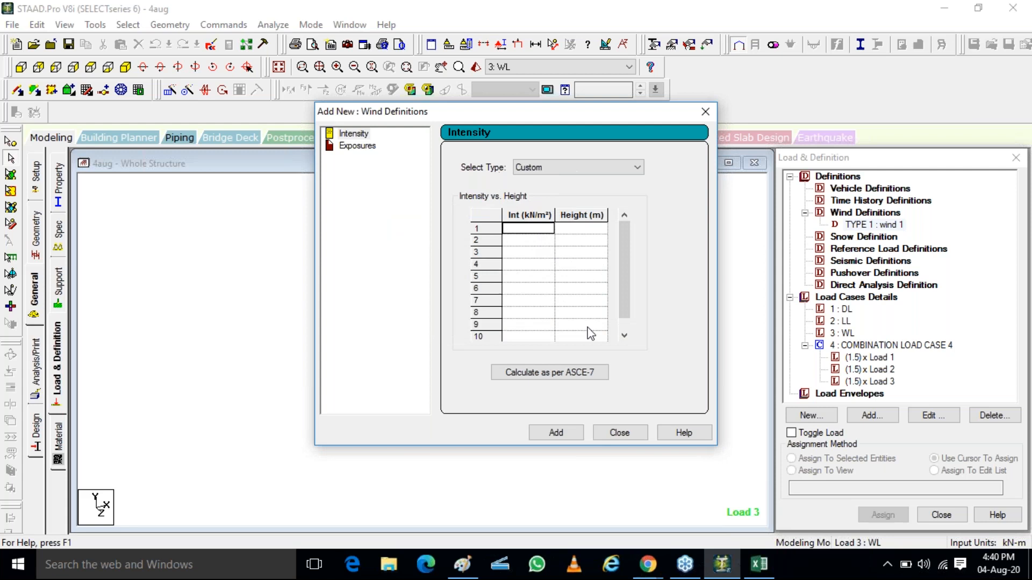
# Switch to the IS 875-3 PDF in Chrome and find the design wind pressure formula in clause 5.4
pyautogui.click(673, 568)
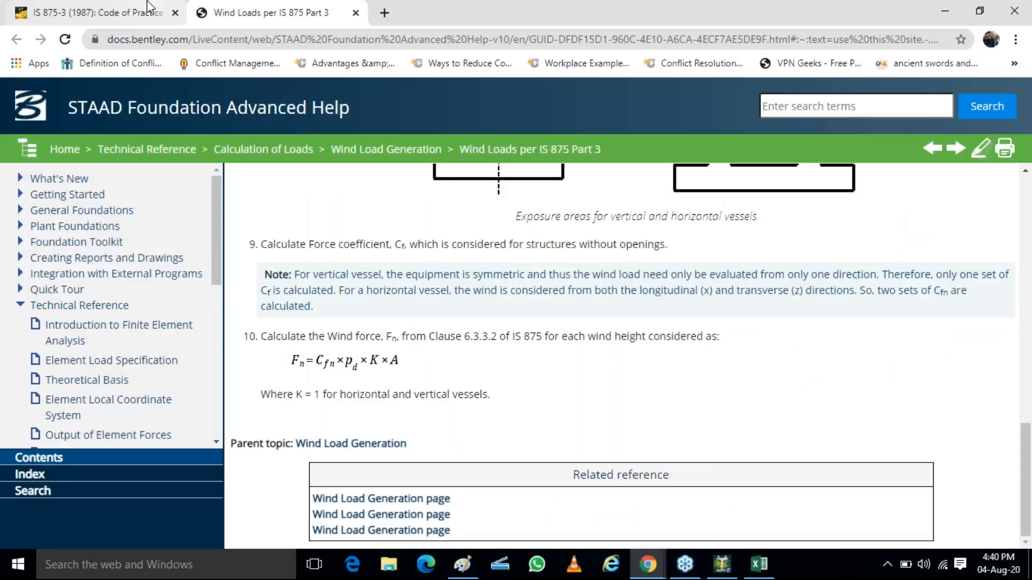
pyautogui.click(143, 7)
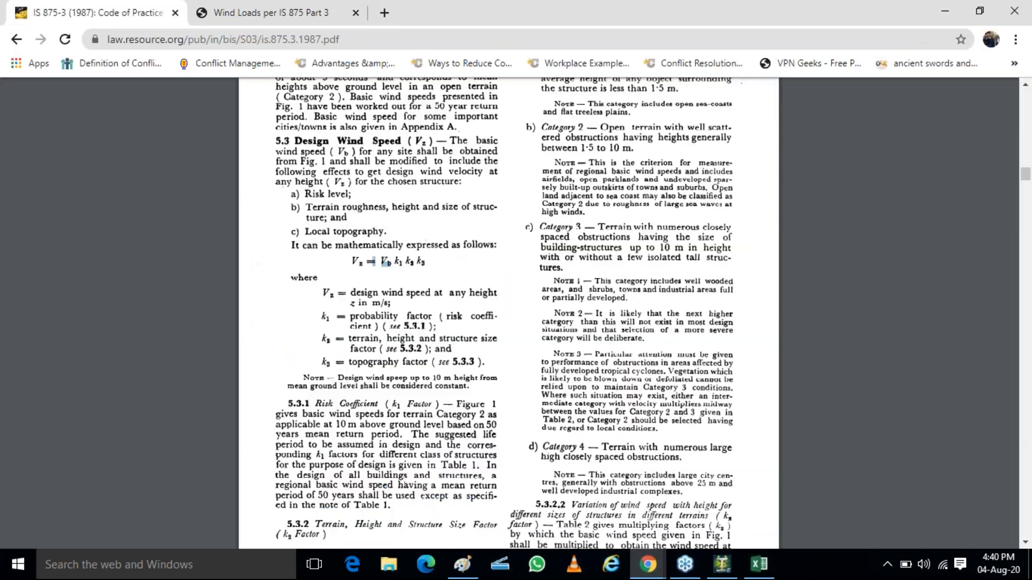
pyautogui.scroll(-20, 477, 345)
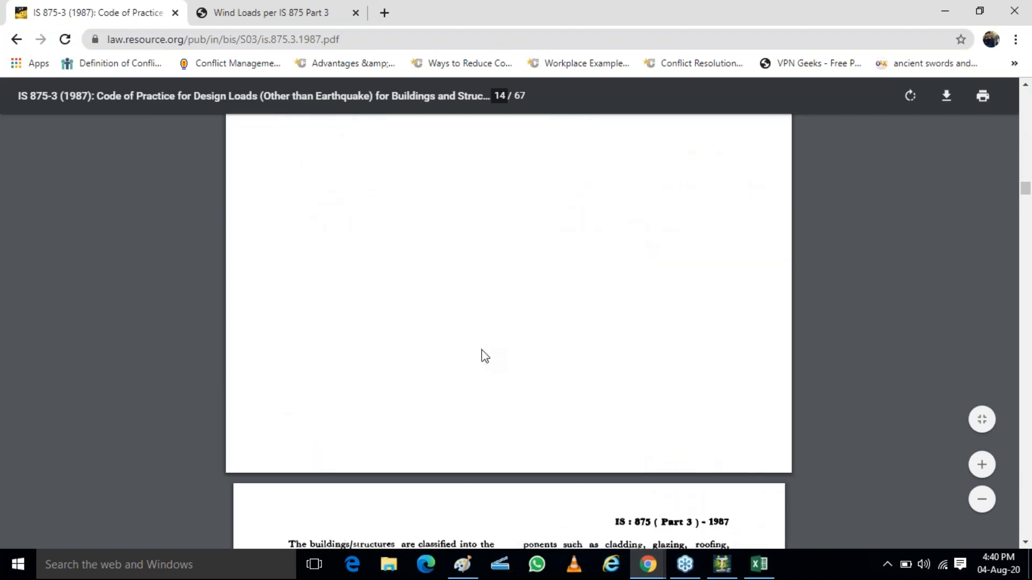
pyautogui.scroll(-14, 483, 354)
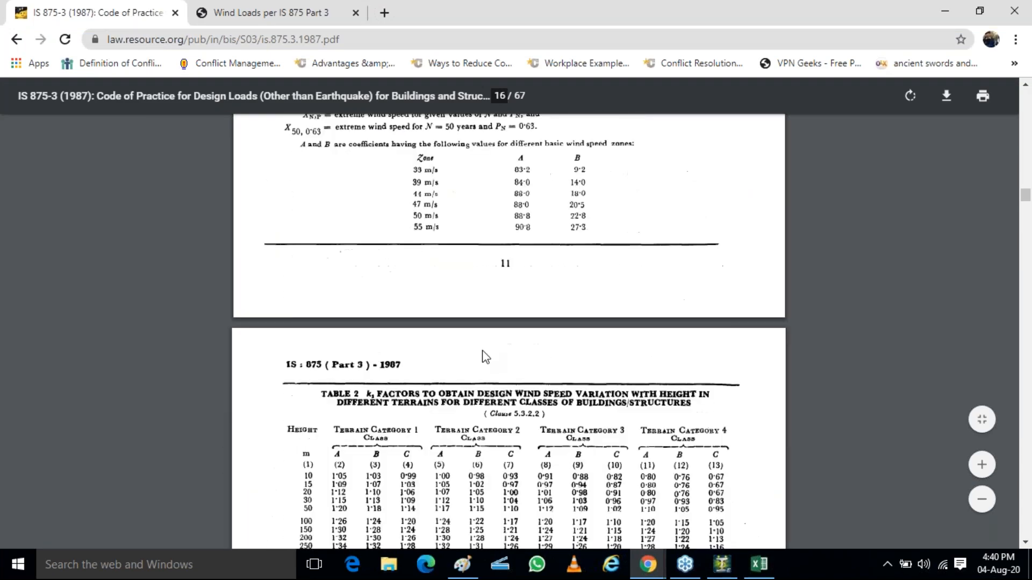
pyautogui.scroll(-15, 506, 322)
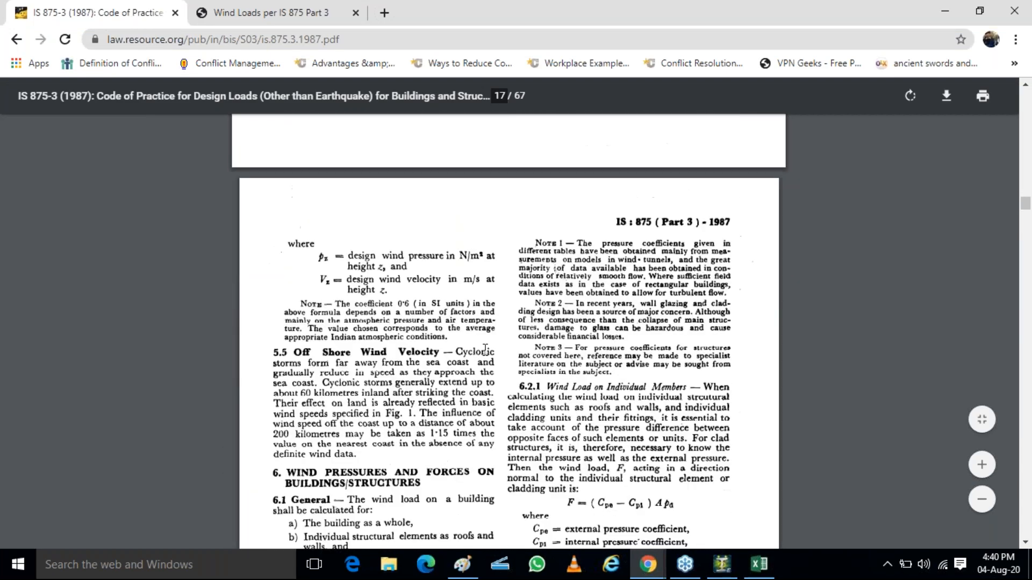
pyautogui.scroll(2, 508, 331)
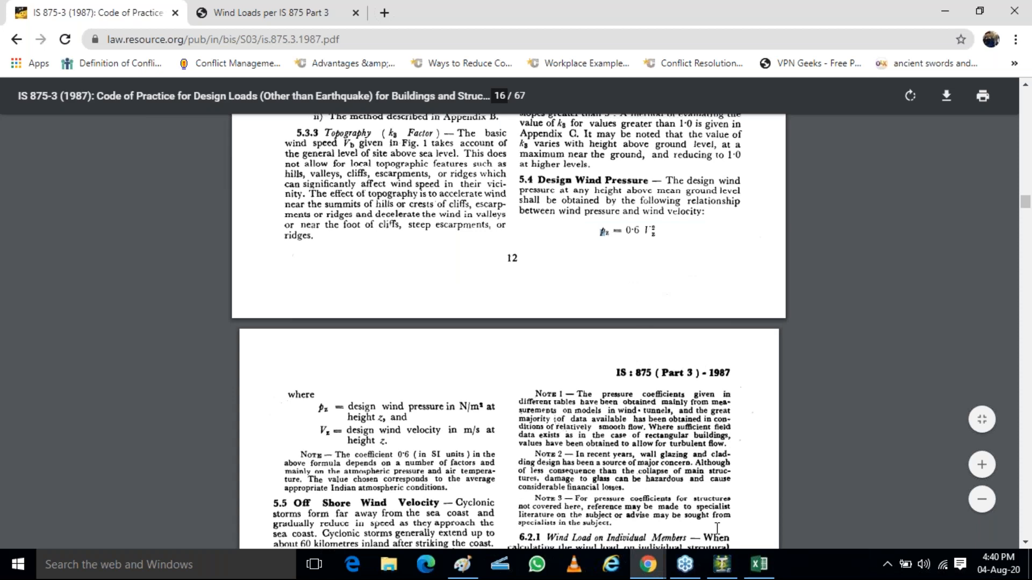
# Return to STAAD.Pro and enter custom wind intensities of 1.06 kN/m² at 1 m and 1.07 kN/m² at 7 m
pyautogui.click(733, 559)
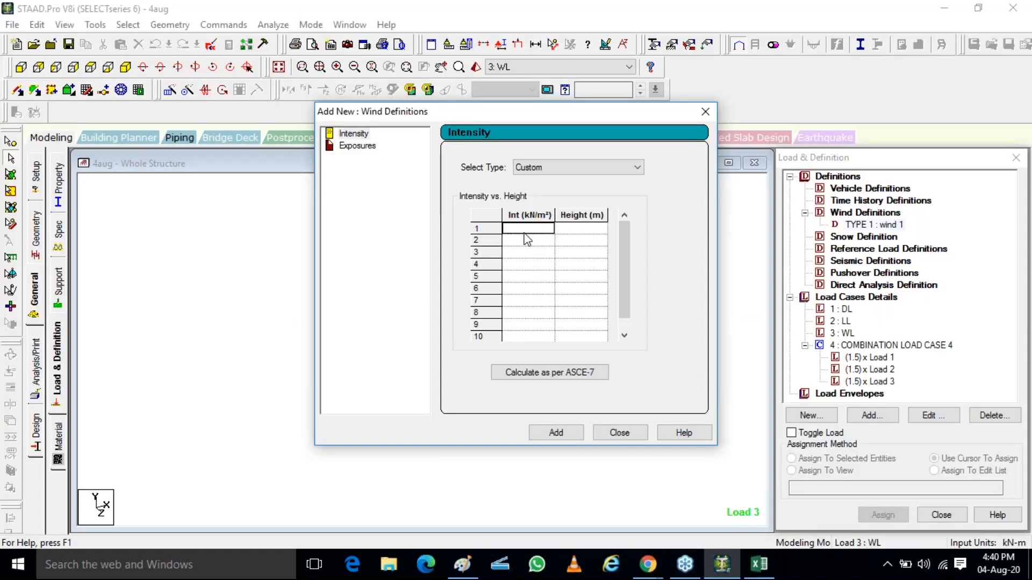
pyautogui.write('1.06')
pyautogui.click(577, 230)
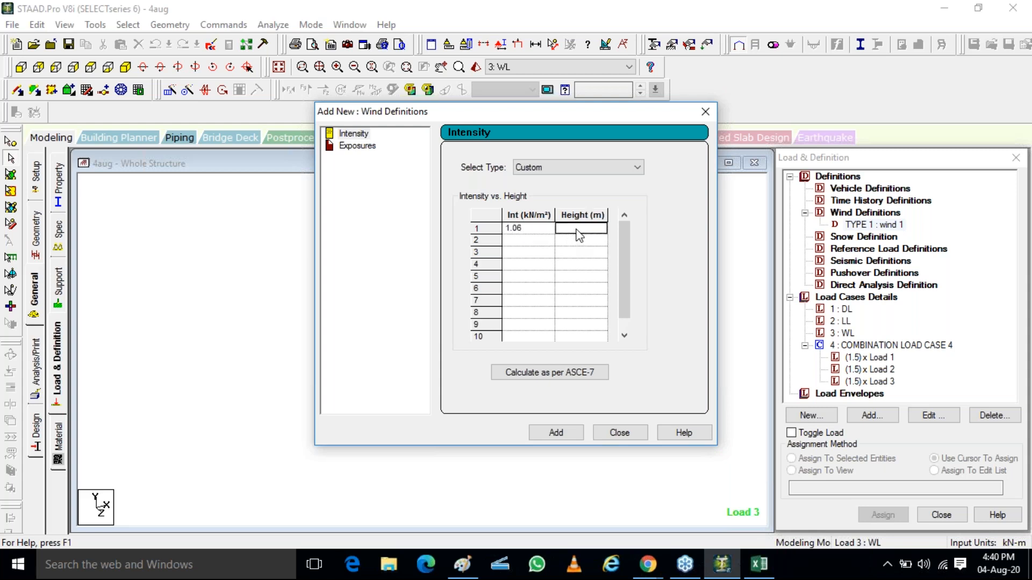
pyautogui.write('1')
pyautogui.click(544, 241)
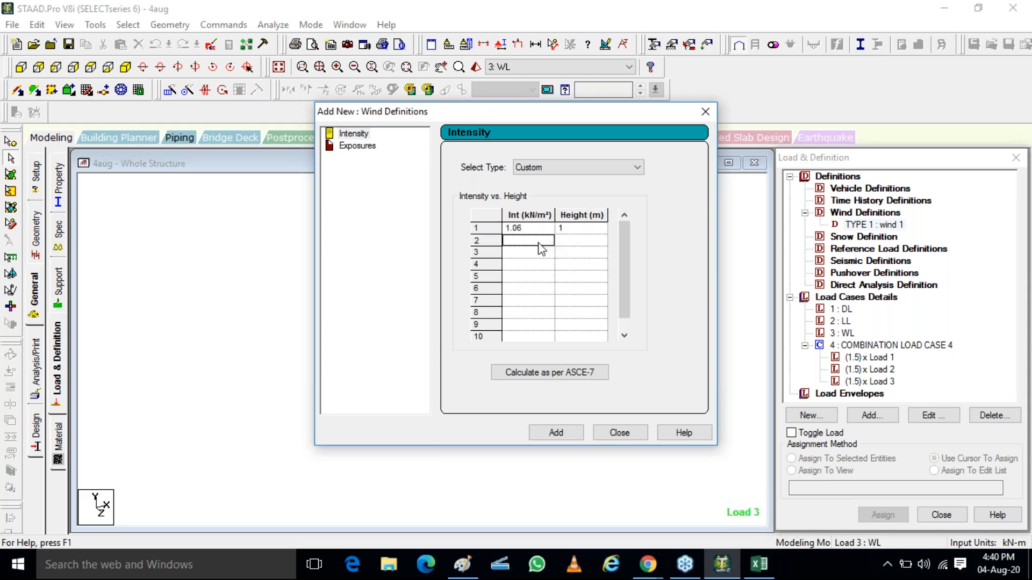
pyautogui.write('1.6')
pyautogui.write('7')
pyautogui.click(574, 244)
pyautogui.write('7')
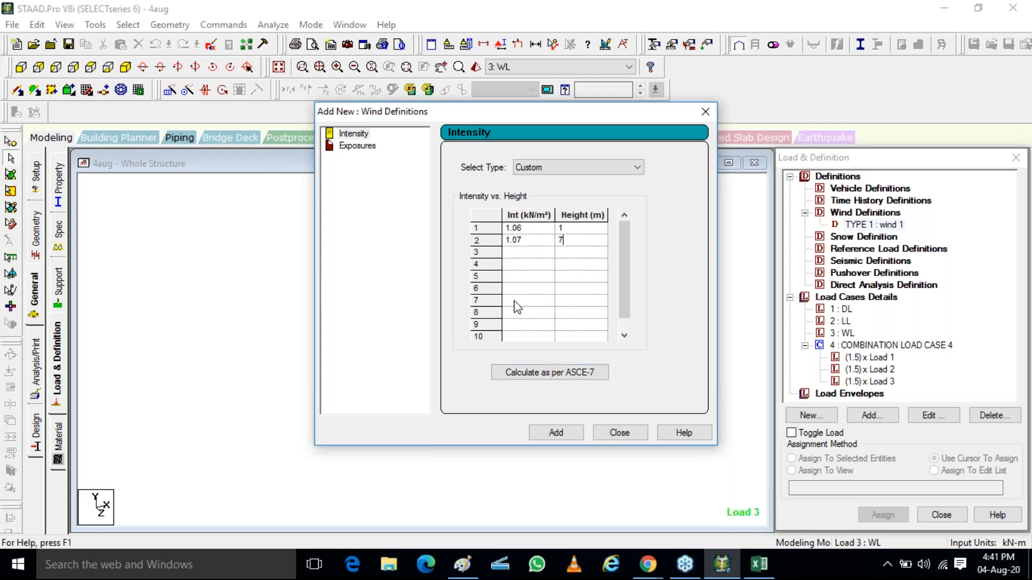
# Switch to Excel, close the blank worksheet, and open the ASCE-7 wind load calculation in STAAD.Pro with the 2010 edition
pyautogui.click(753, 559)
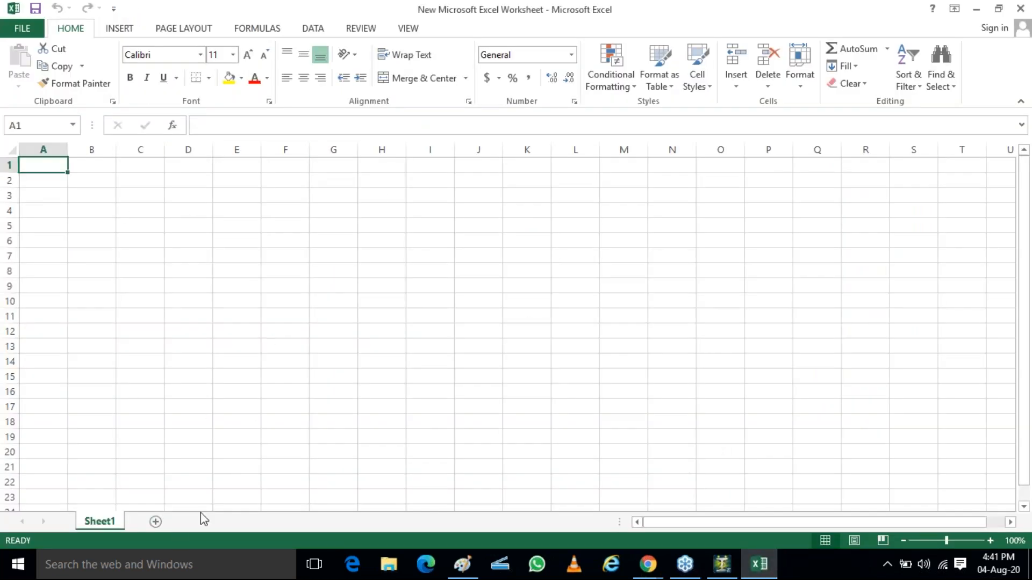
pyautogui.click(1011, 9)
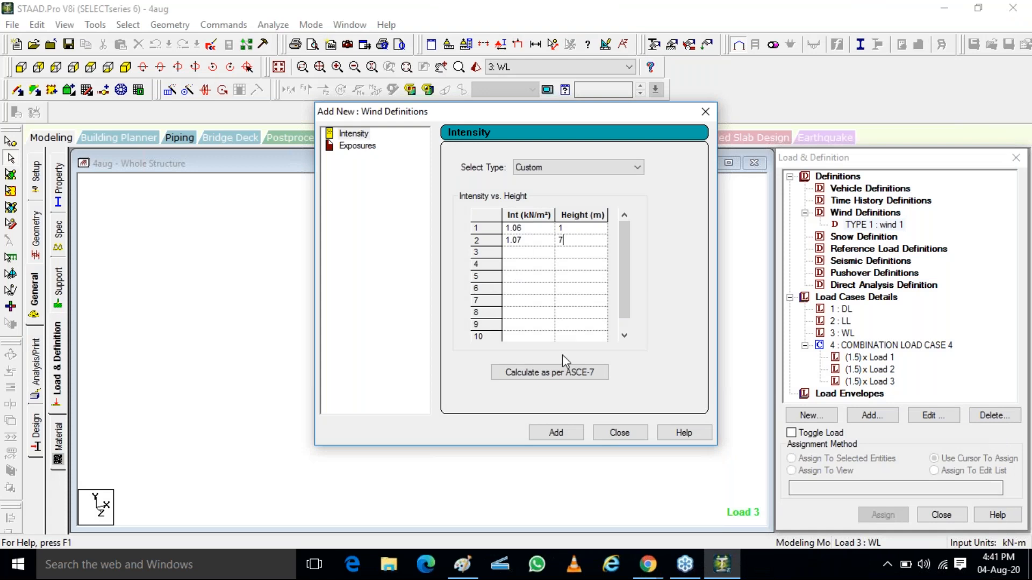
pyautogui.click(575, 376)
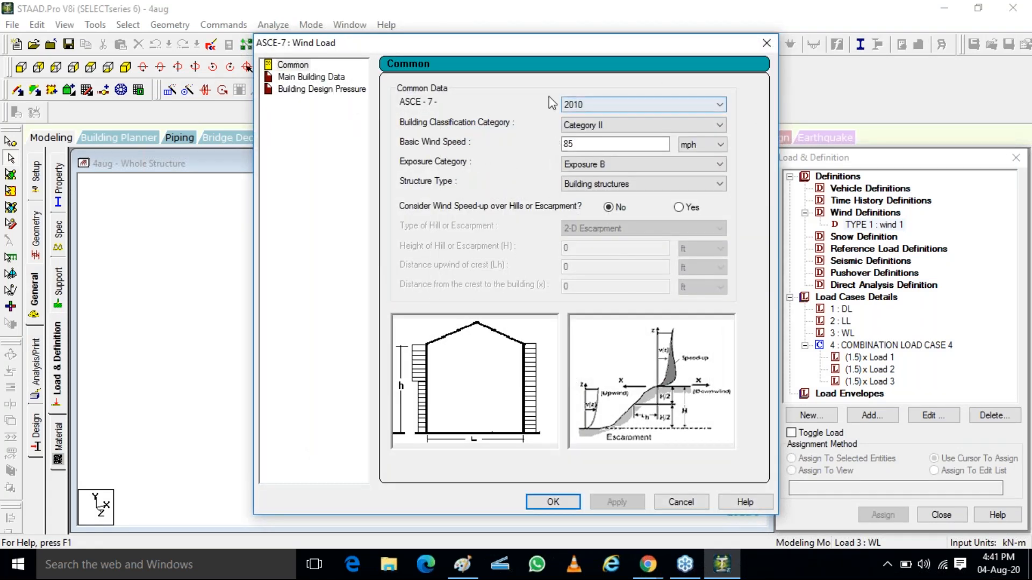
pyautogui.click(616, 104)
pyautogui.click(614, 108)
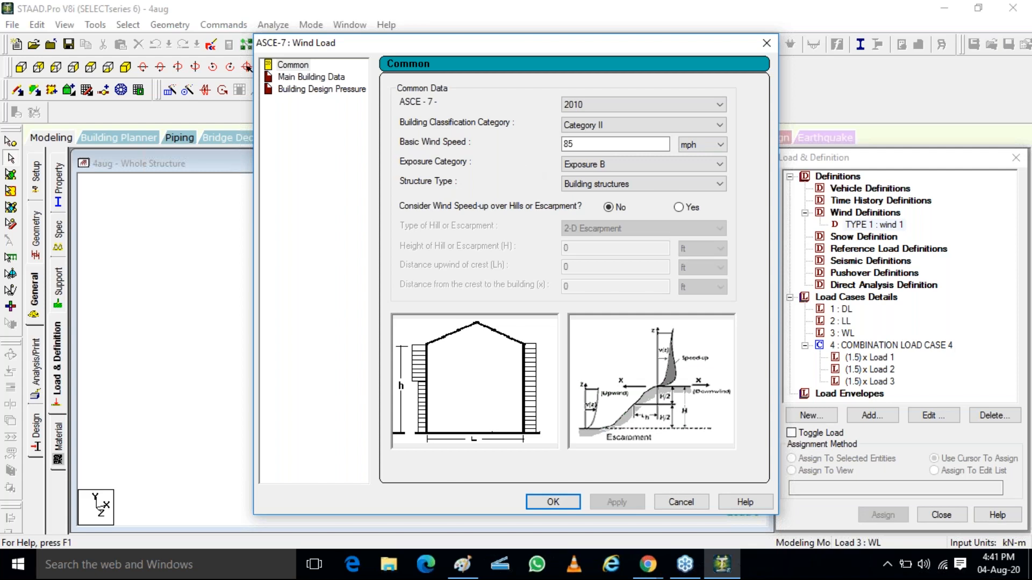
pyautogui.press('ctrl')
pyautogui.press('ctrl')
pyautogui.press('ctrl')
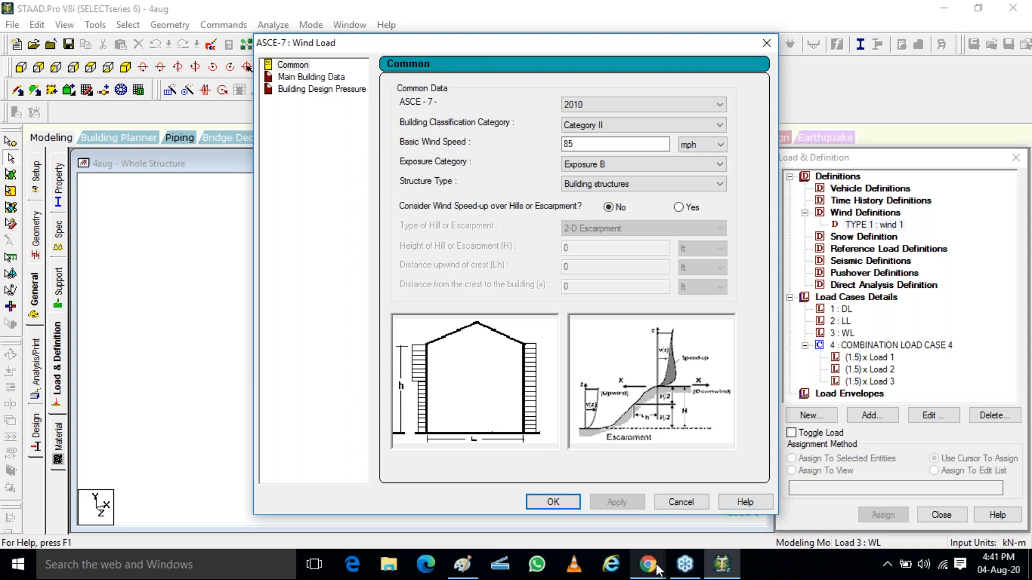
# Switch to the IS 875-3 PDF and review the basic wind speed map and the design wind speed factors in clause 5.3
pyautogui.moveTo(658, 569)
pyautogui.click(680, 502)
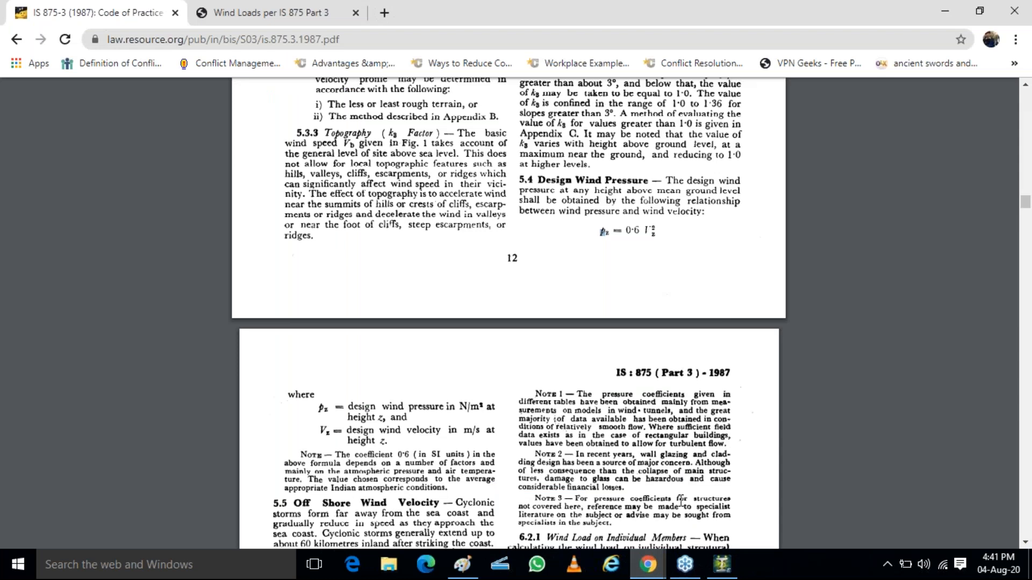
pyautogui.scroll(15, 479, 344)
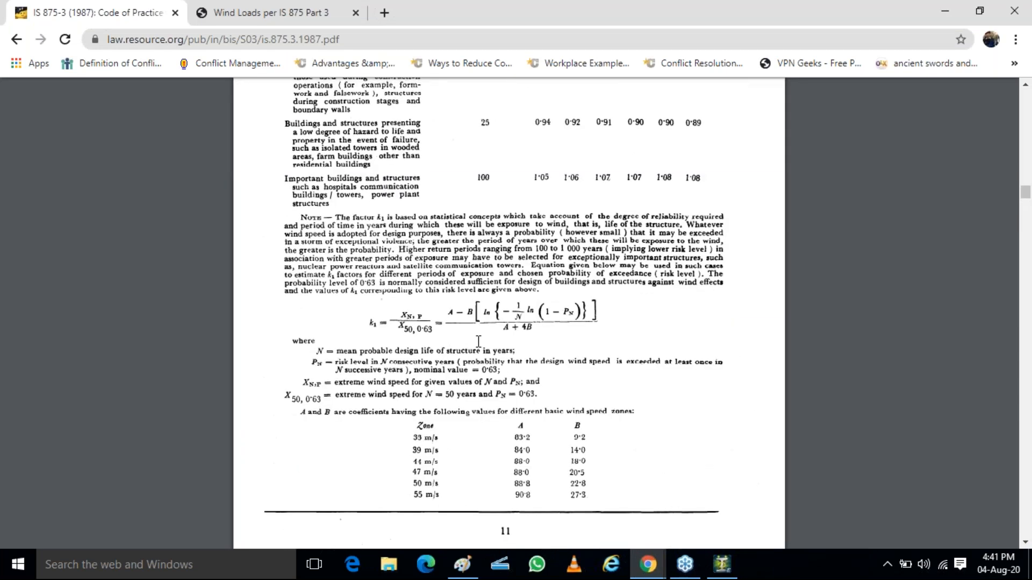
pyautogui.scroll(20, 479, 341)
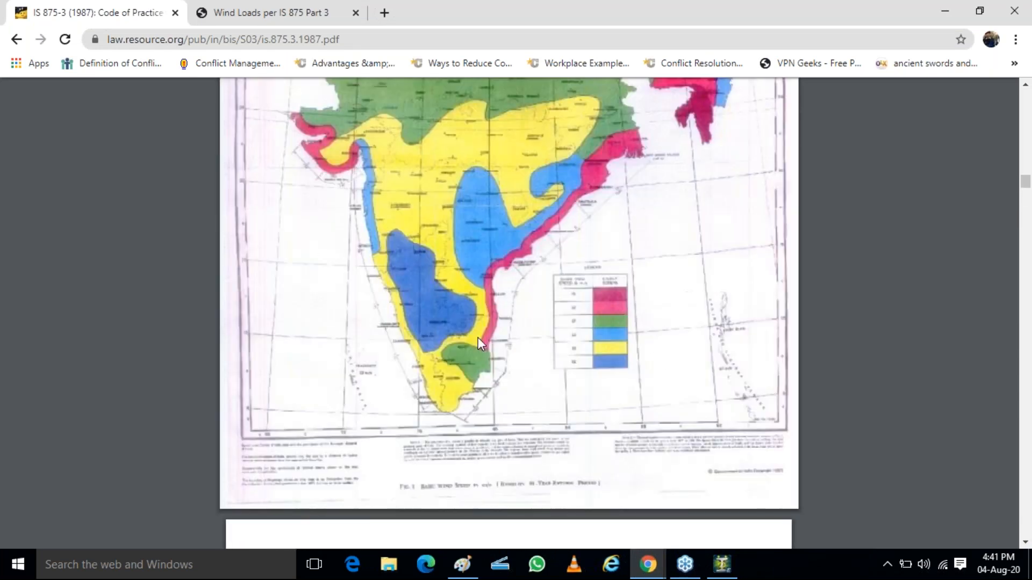
pyautogui.scroll(15, 478, 337)
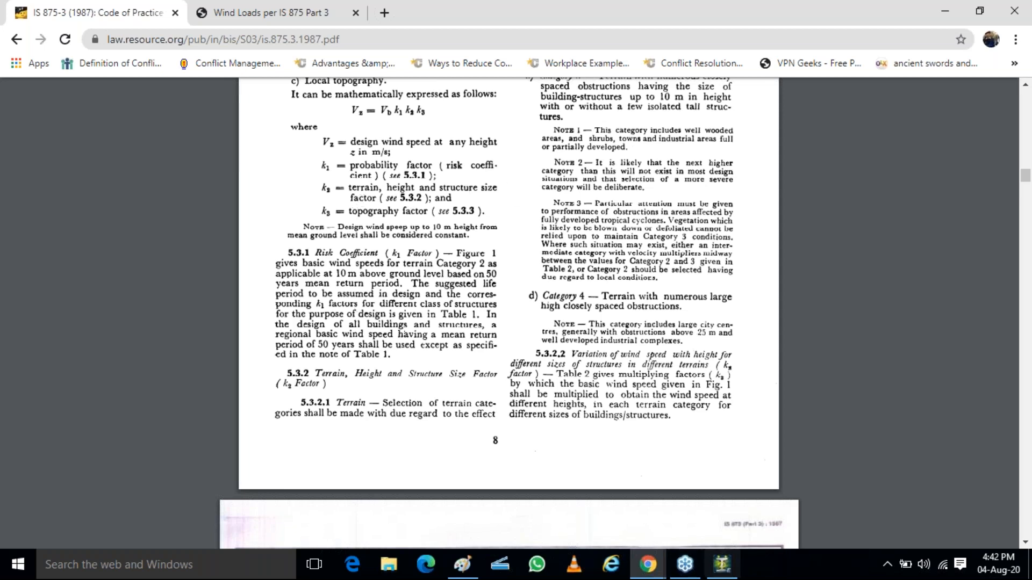
# Return to STAAD.Pro, set the ASCE-7 basic wind speed to 50 m/sec and generate the intensity-versus-height table
pyautogui.click(731, 565)
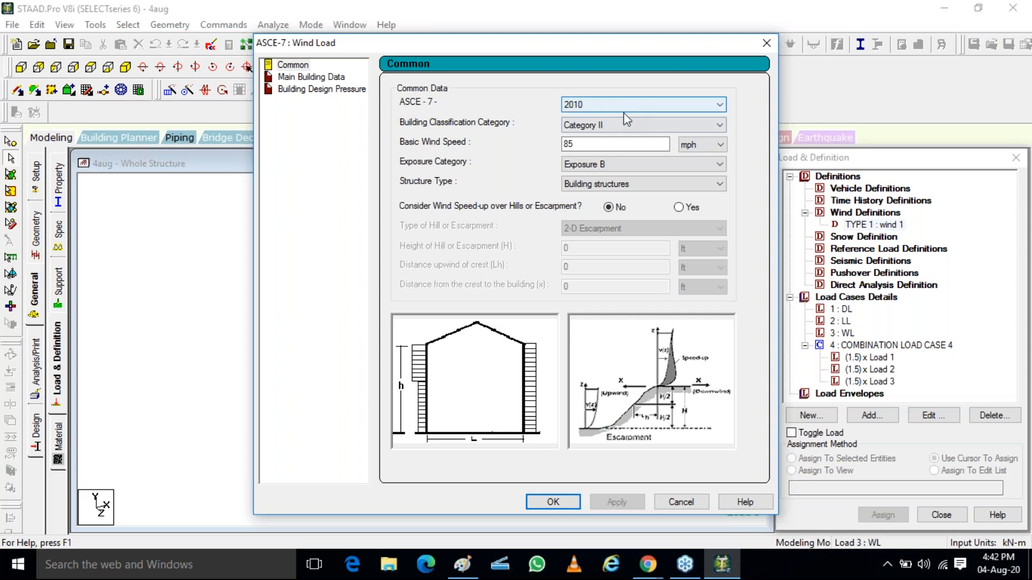
pyautogui.click(618, 142)
pyautogui.moveTo(618, 142); pyautogui.dragTo(538, 130)
pyautogui.write('50')
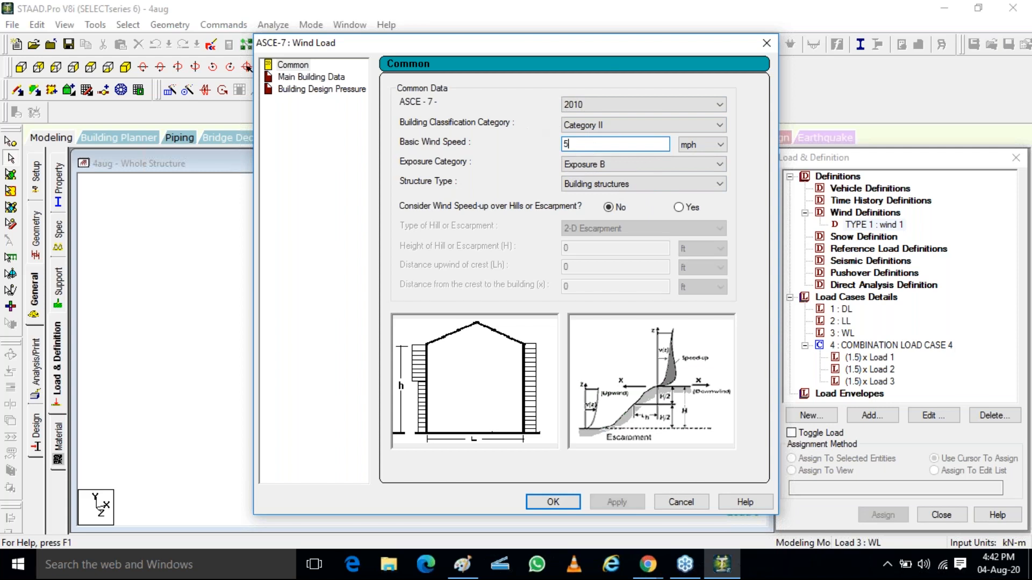
pyautogui.click(713, 148)
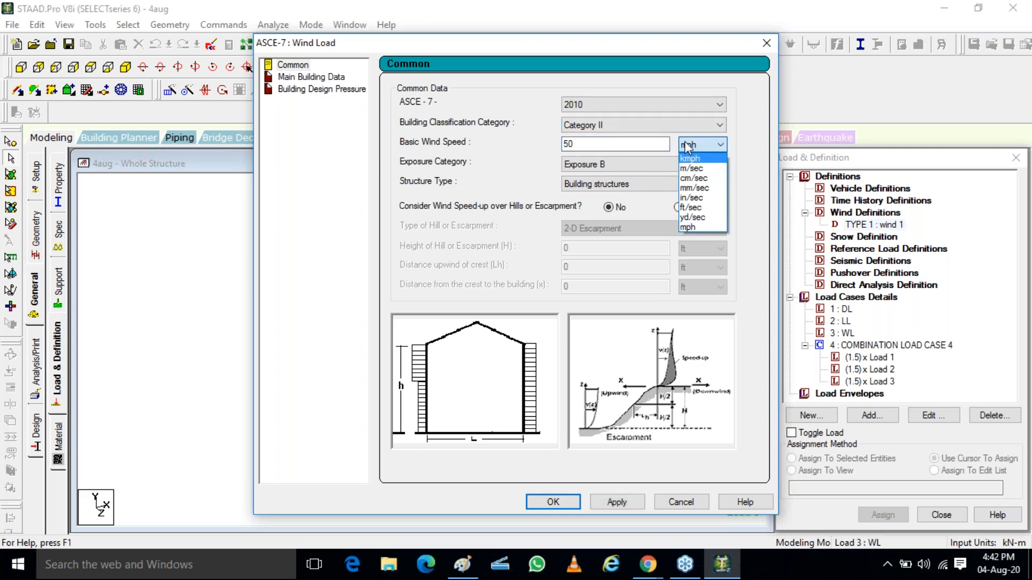
pyautogui.click(696, 169)
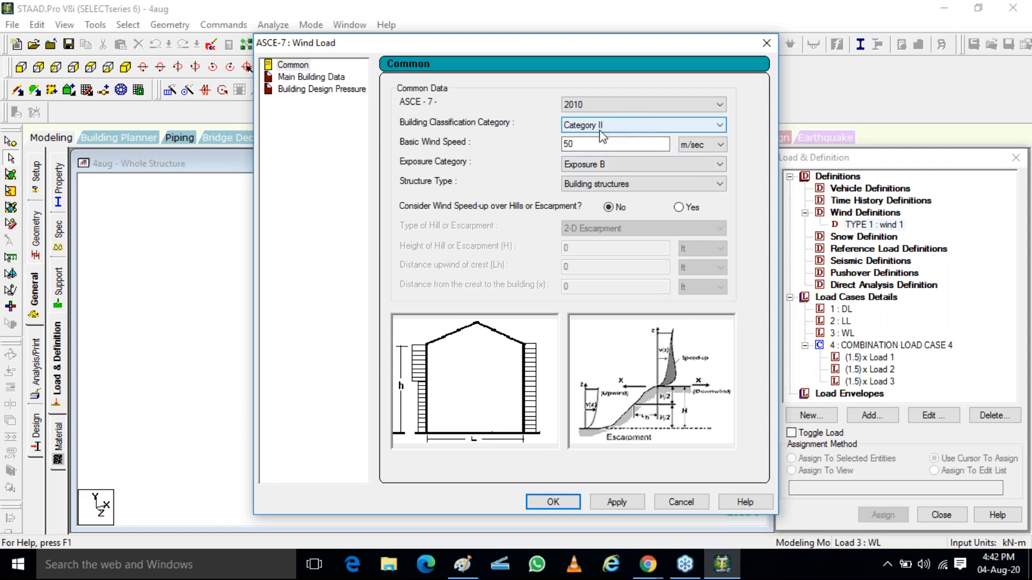
pyautogui.click(598, 505)
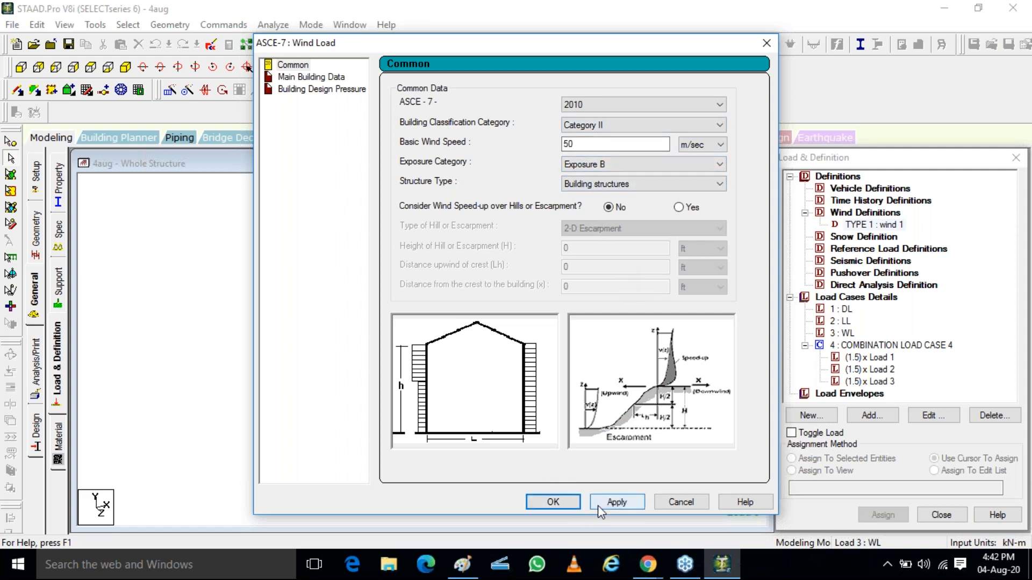
pyautogui.click(578, 504)
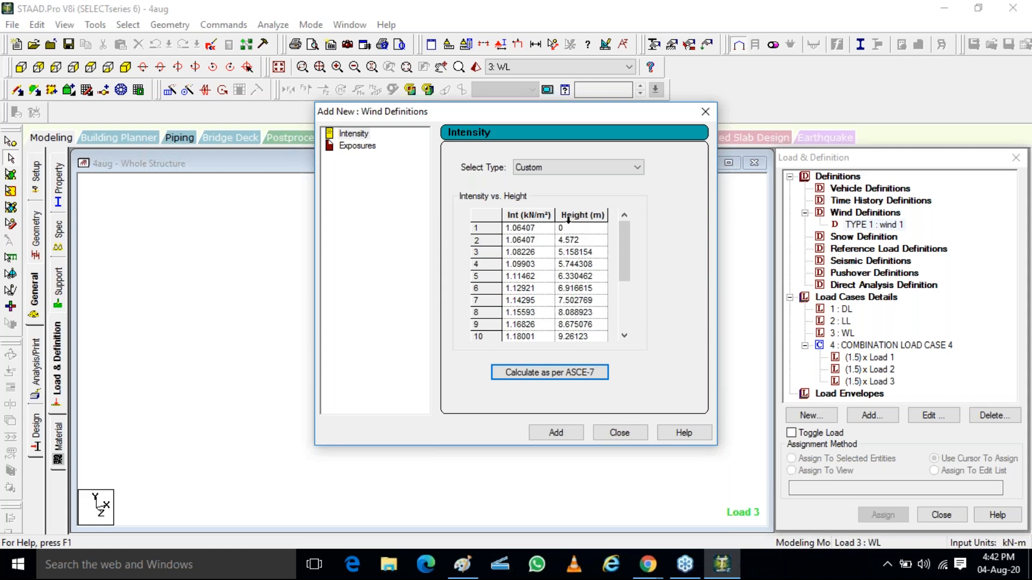
# Add the calculated intensity table to wind definition TYPE 1 and give it an exposure factor of 1
pyautogui.click(562, 433)
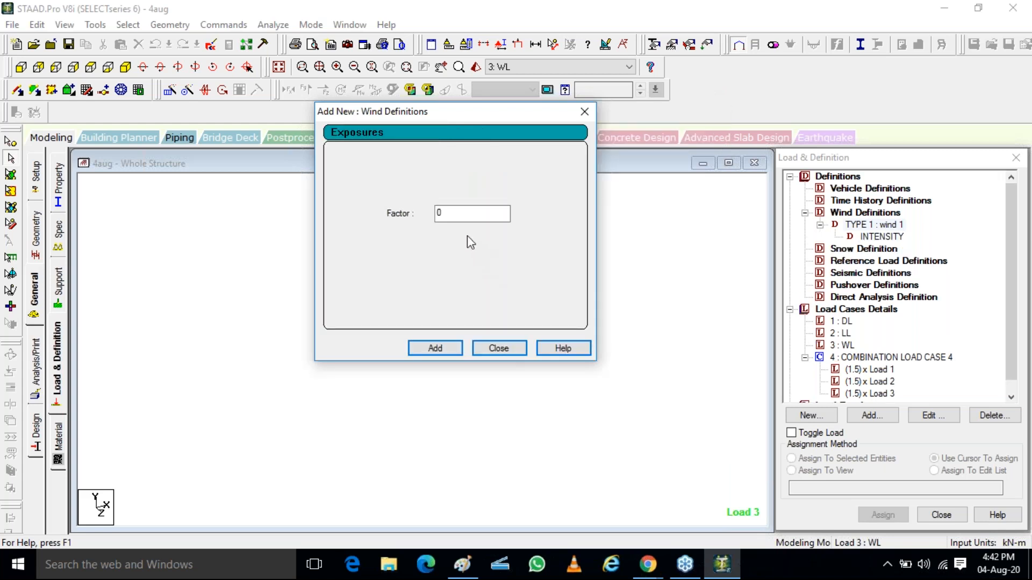
pyautogui.doubleClick(477, 214)
pyautogui.write('1')
pyautogui.click(436, 348)
pyautogui.click(498, 347)
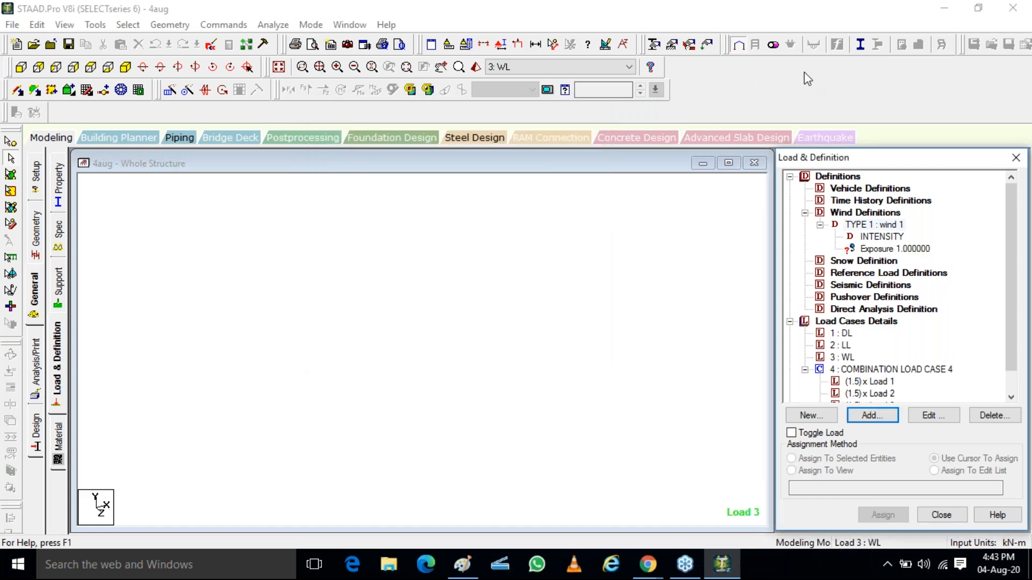
pyautogui.click(892, 249)
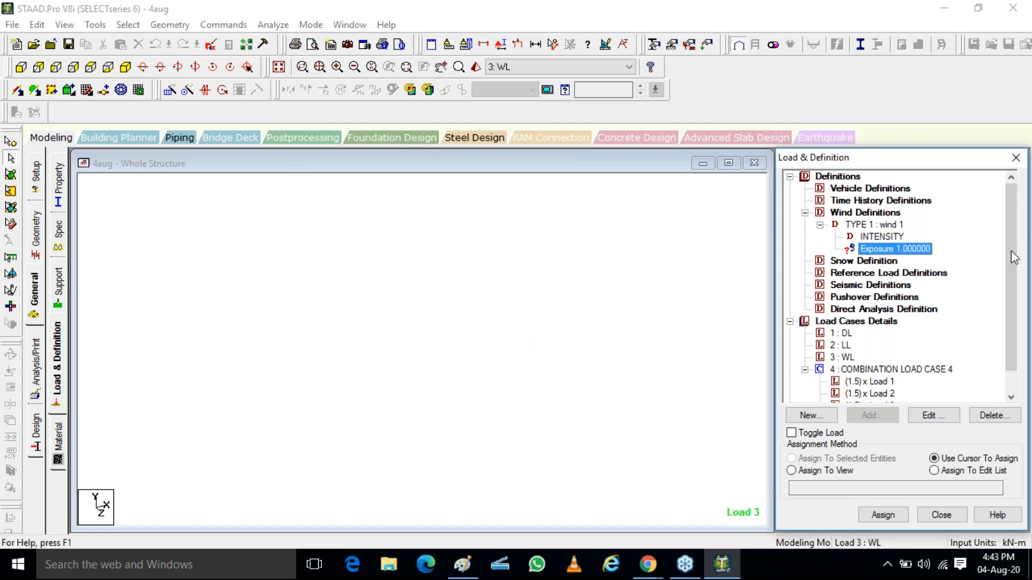
pyautogui.click(1010, 50)
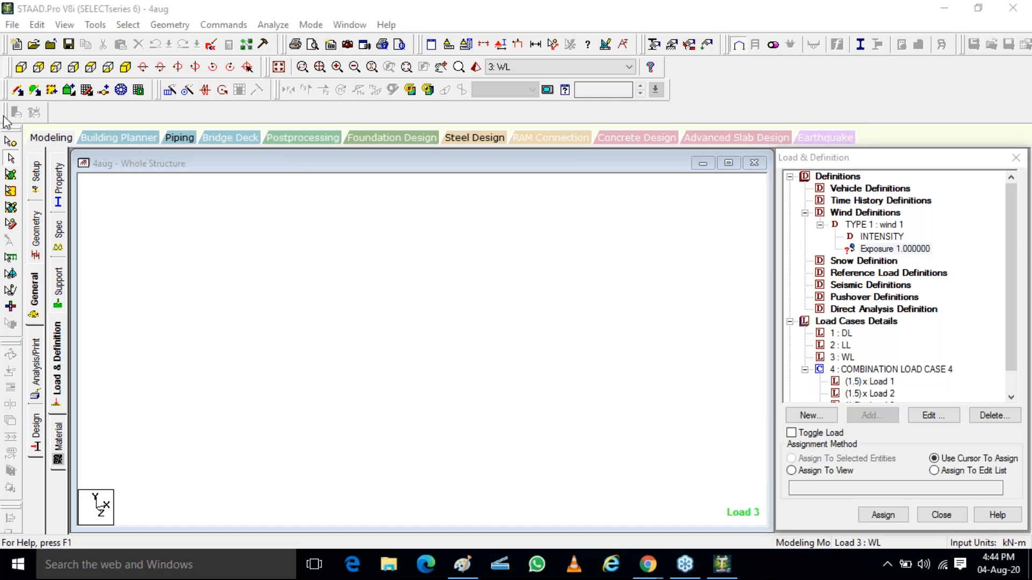
# Open the Structure Wizard and start a Bay Frame prototype from the Frame Models
pyautogui.click(170, 27)
pyautogui.click(242, 482)
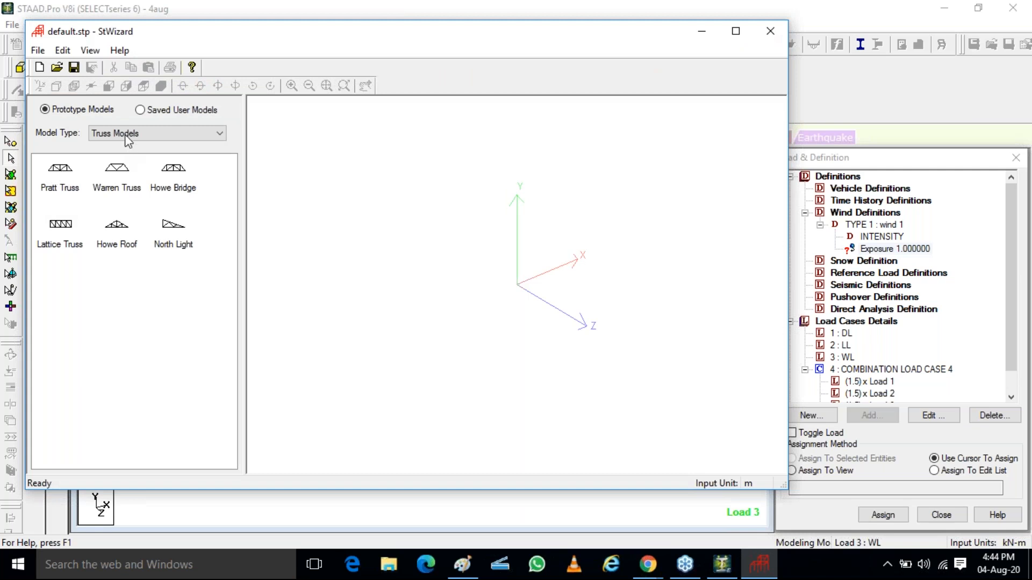
pyautogui.click(128, 134)
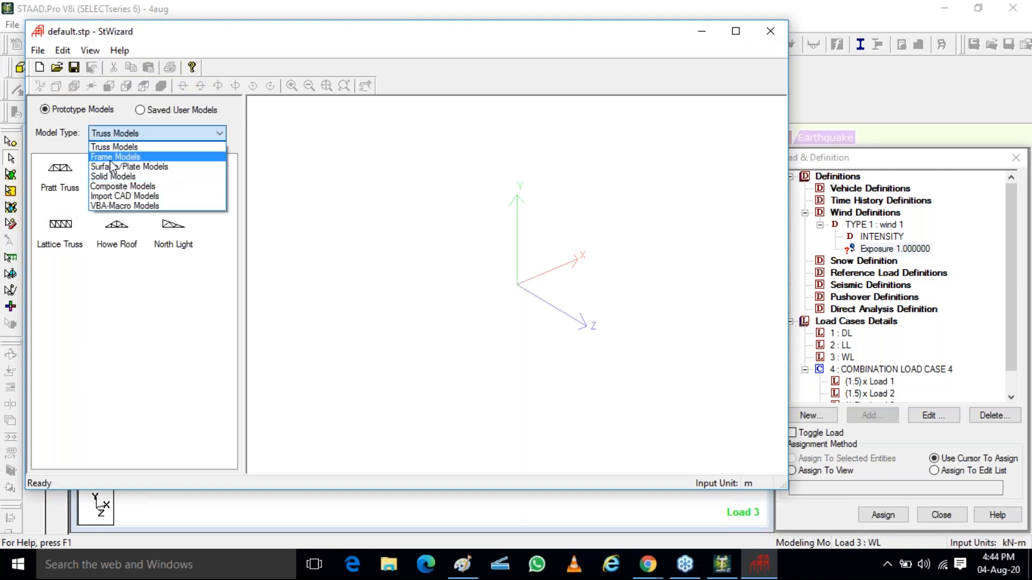
pyautogui.click(114, 157)
pyautogui.doubleClick(61, 171)
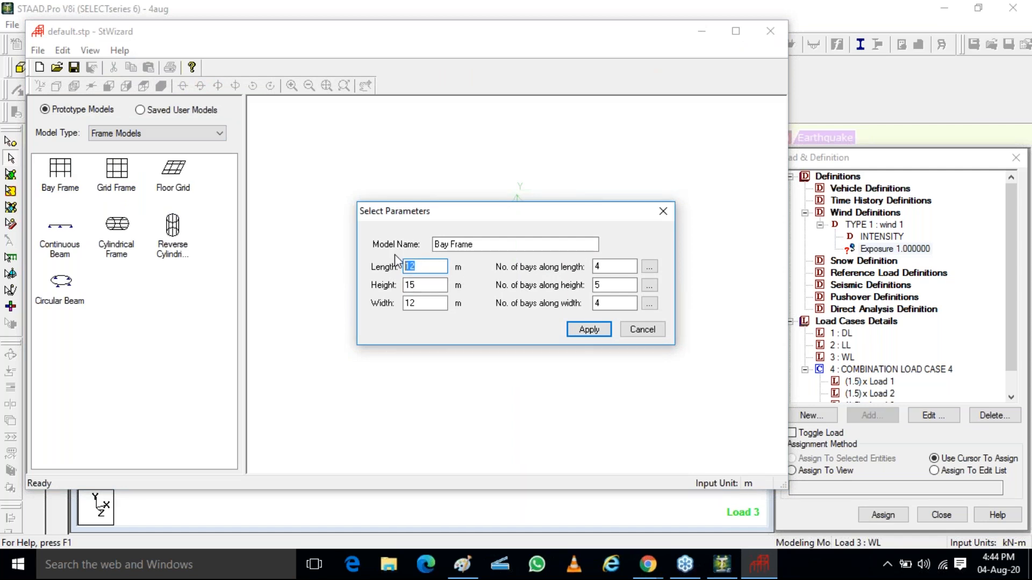
# Size the bay frame 4 m long with 1 bay and 8 m wide with 2 bays, and transfer it into the model at the origin
pyautogui.write('4')
pyautogui.doubleClick(613, 266)
pyautogui.write('1')
pyautogui.click(434, 304)
pyautogui.moveTo(435, 303); pyautogui.dragTo(344, 306)
pyautogui.write('8')
pyautogui.moveTo(604, 303); pyautogui.dragTo(562, 309)
pyautogui.write('2')
pyautogui.click(595, 336)
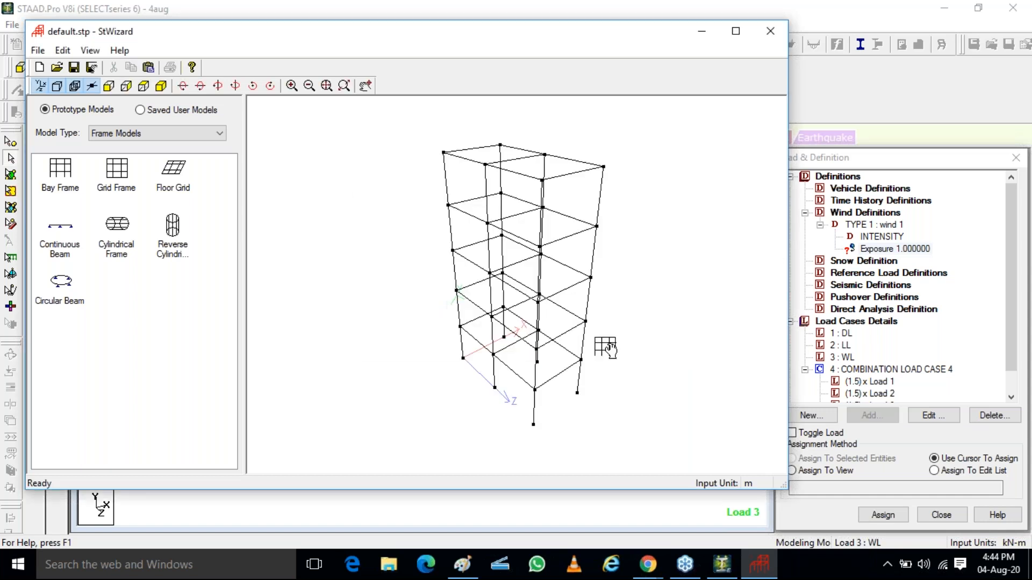
pyautogui.click(767, 33)
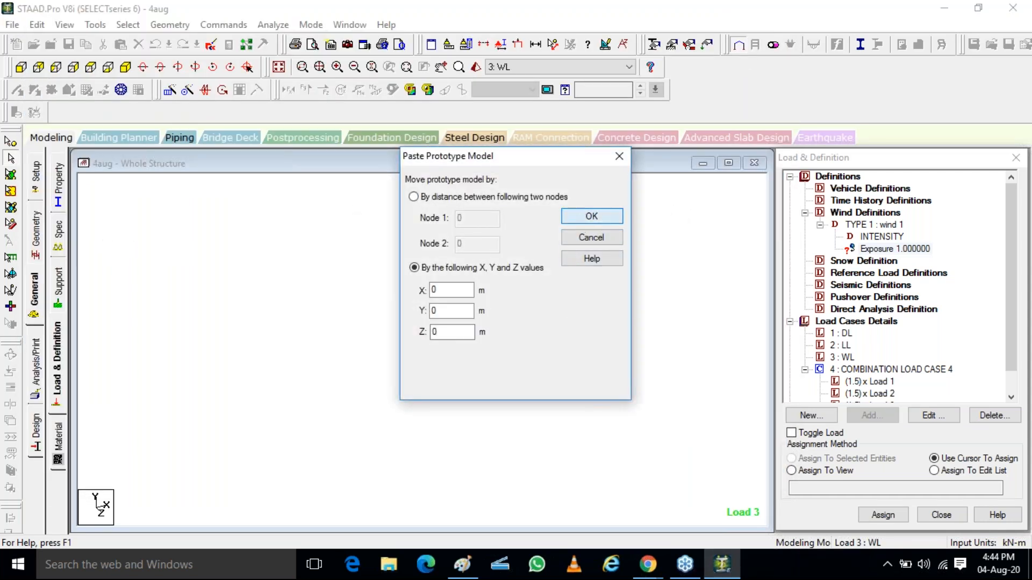
pyautogui.click(579, 217)
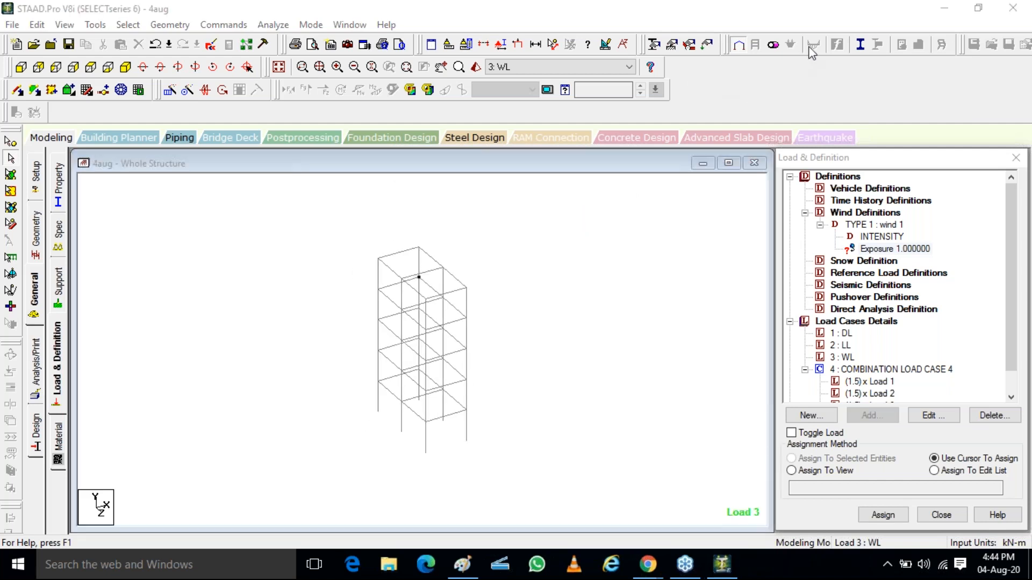
# Assign the wind exposure factor of 1 to all nodes of the frame in view
pyautogui.click(883, 249)
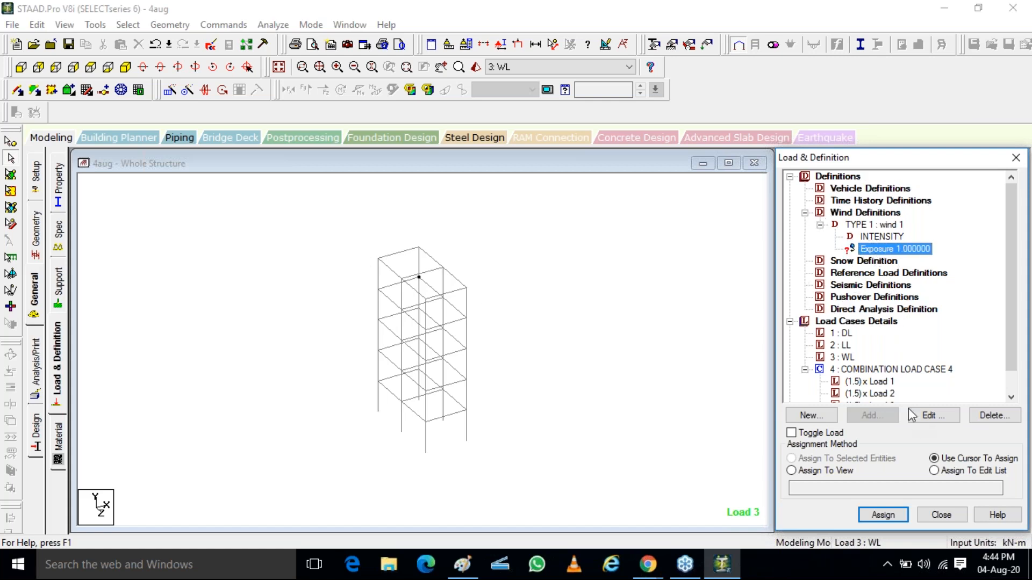
pyautogui.click(838, 472)
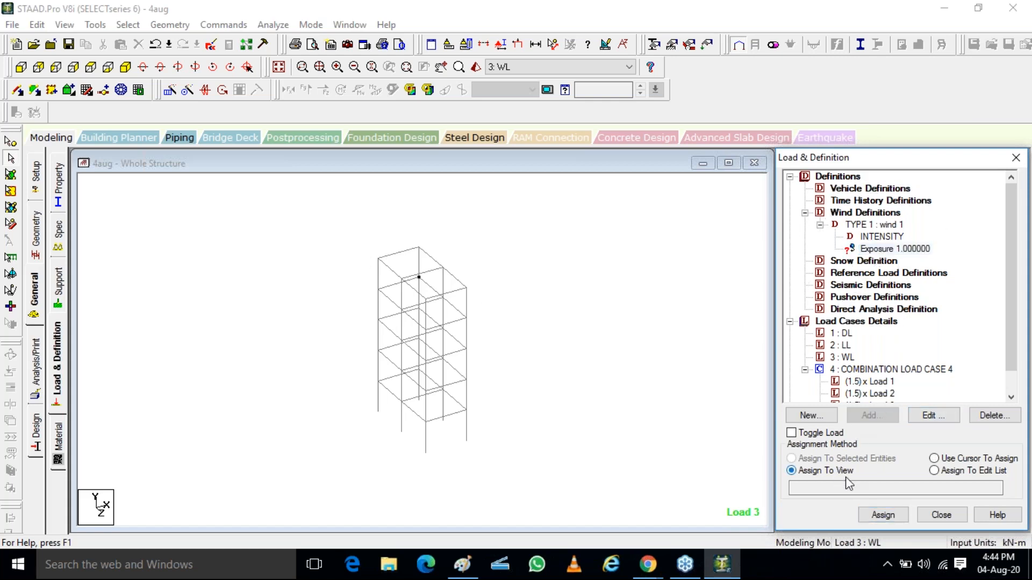
pyautogui.click(902, 518)
pyautogui.click(934, 377)
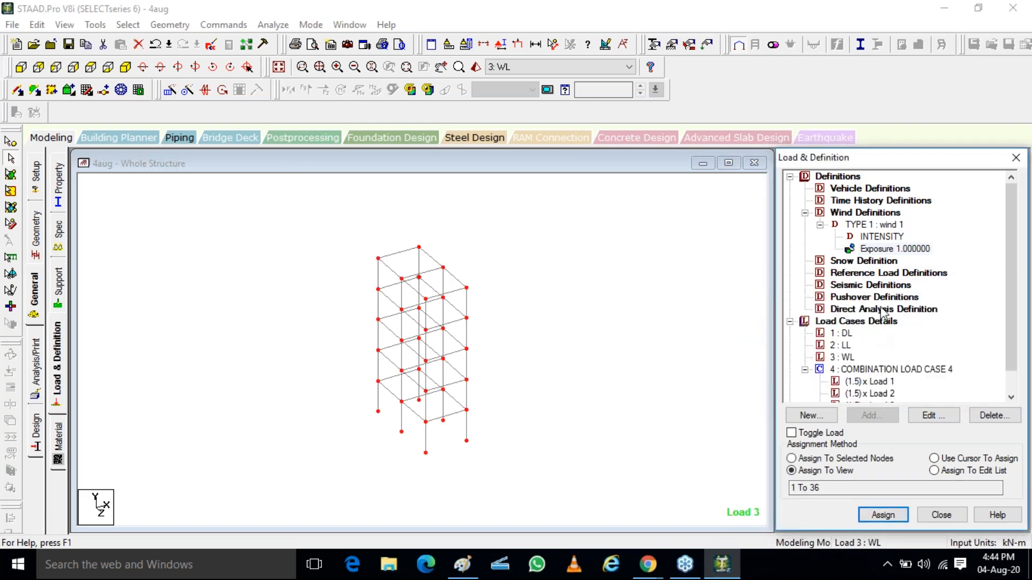
pyautogui.click(308, 269)
pyautogui.moveTo(330, 252); pyautogui.dragTo(498, 504)
pyautogui.click(569, 303)
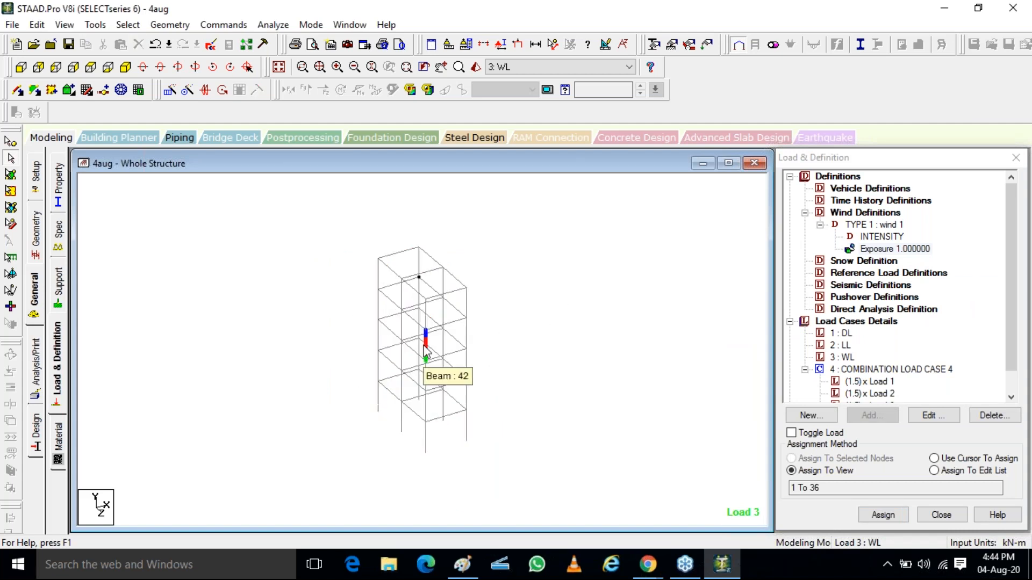
# Start a TYPE 1 wind load item in load case 3: WL on the X windward face with factor 1
pyautogui.click(841, 357)
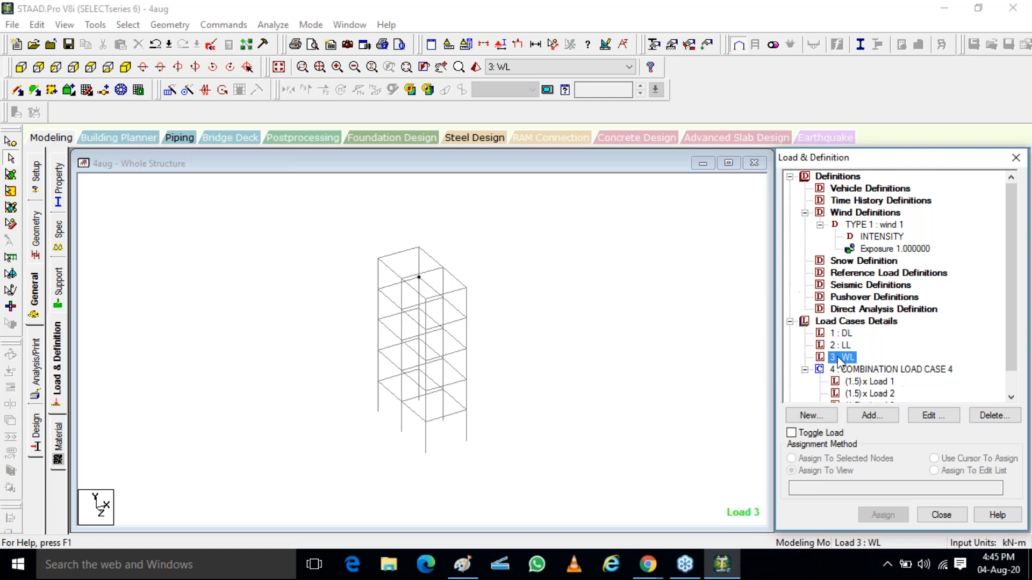
pyautogui.click(872, 417)
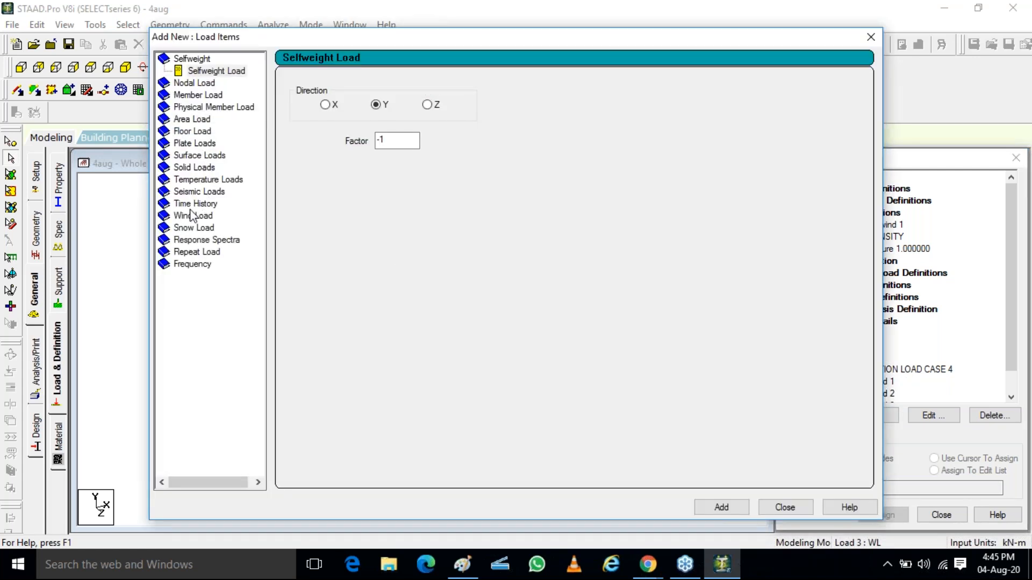
pyautogui.click(192, 215)
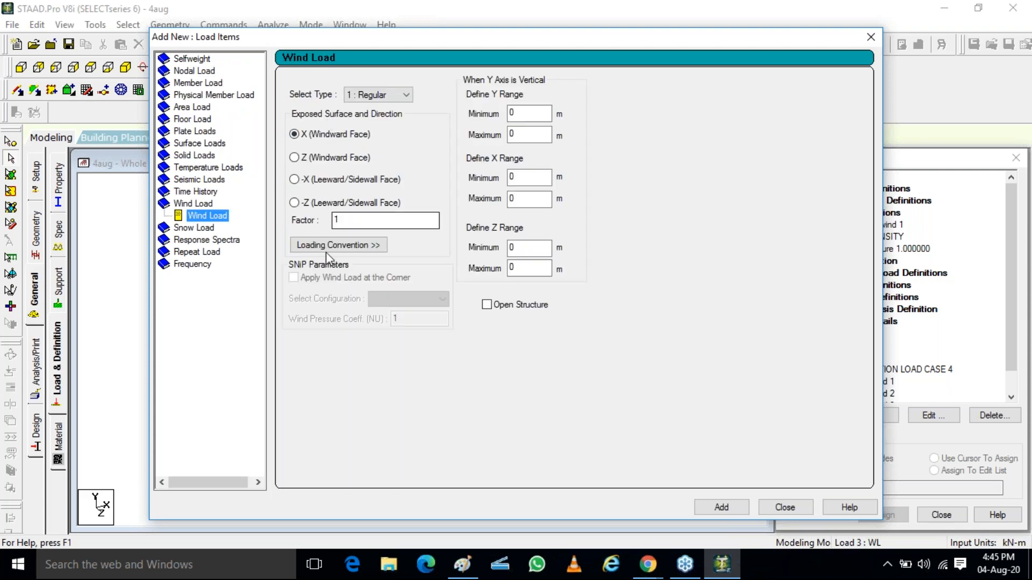
pyautogui.click(316, 139)
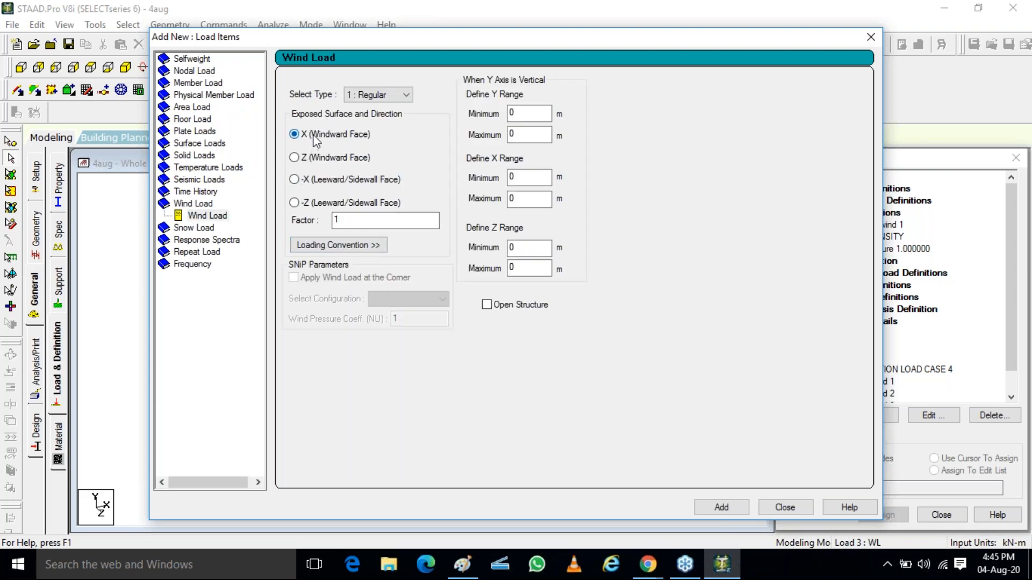
pyautogui.click(358, 220)
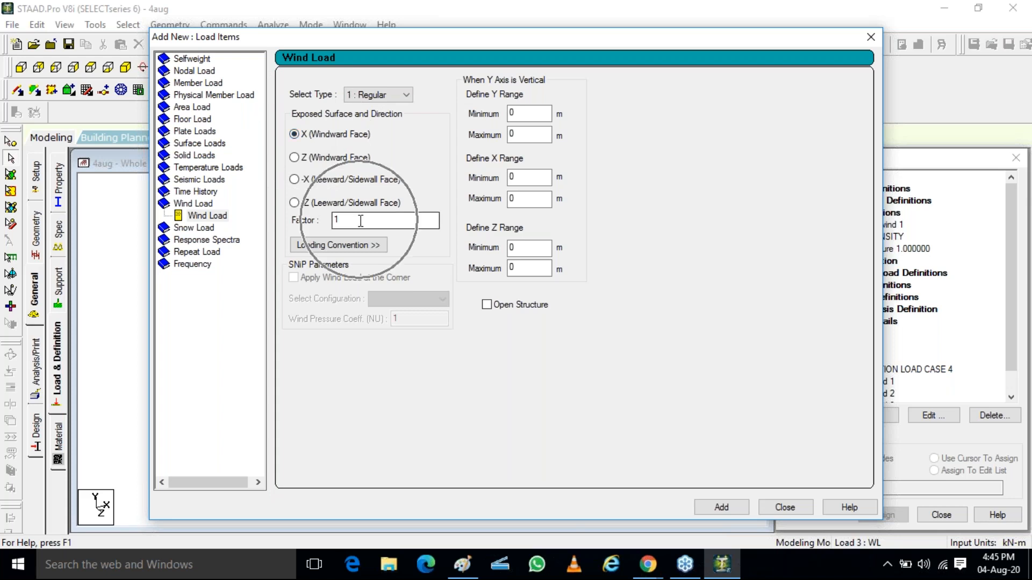
# Set the wind load's Y range from 5 m to 20 m, add it to load case 3: WL, and save the structure
pyautogui.click(511, 113)
pyautogui.write('0')
pyautogui.press('Tab')
pyautogui.write('20')
pyautogui.doubleClick(536, 113)
pyautogui.write('5')
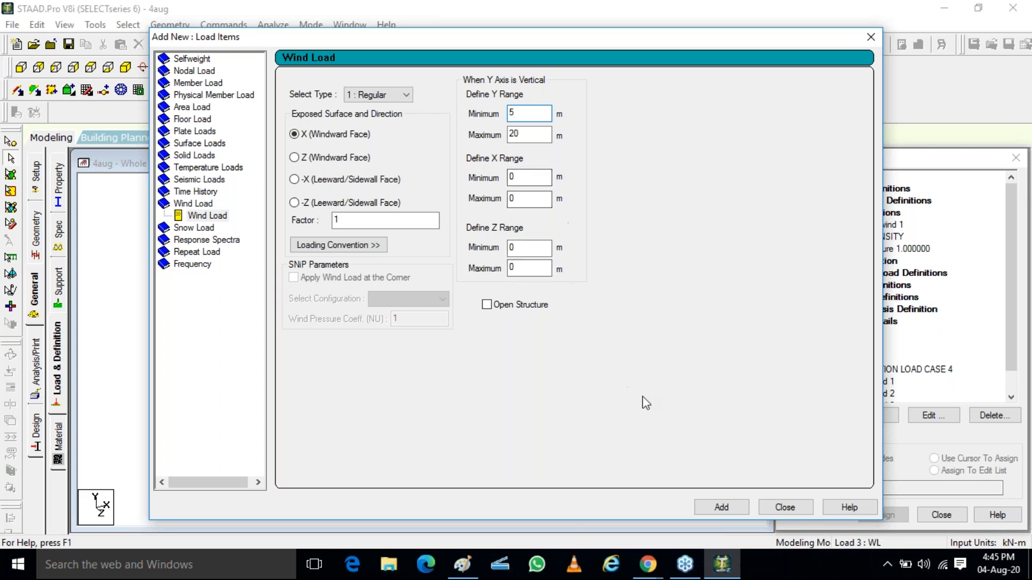
pyautogui.click(720, 508)
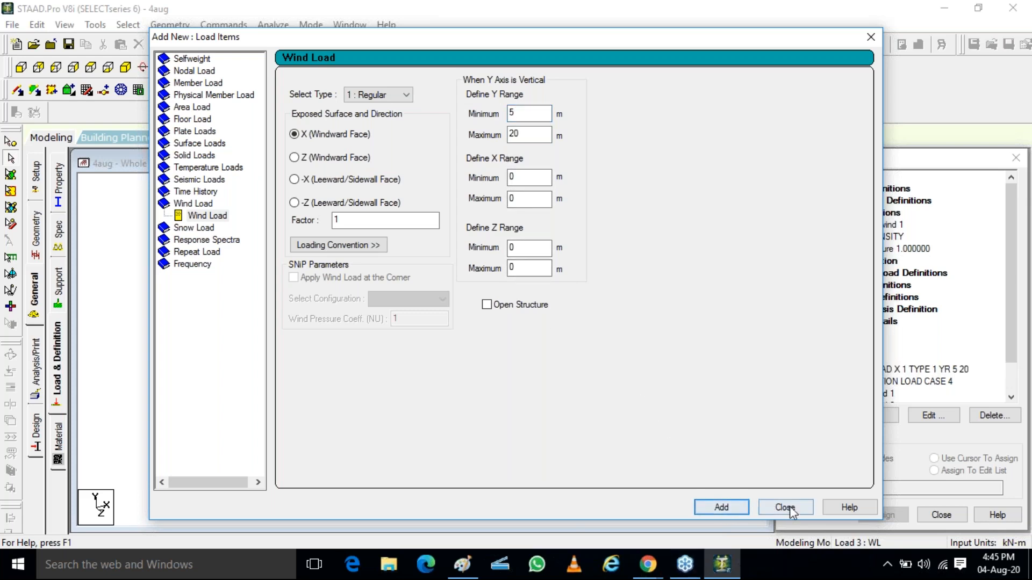
pyautogui.click(784, 508)
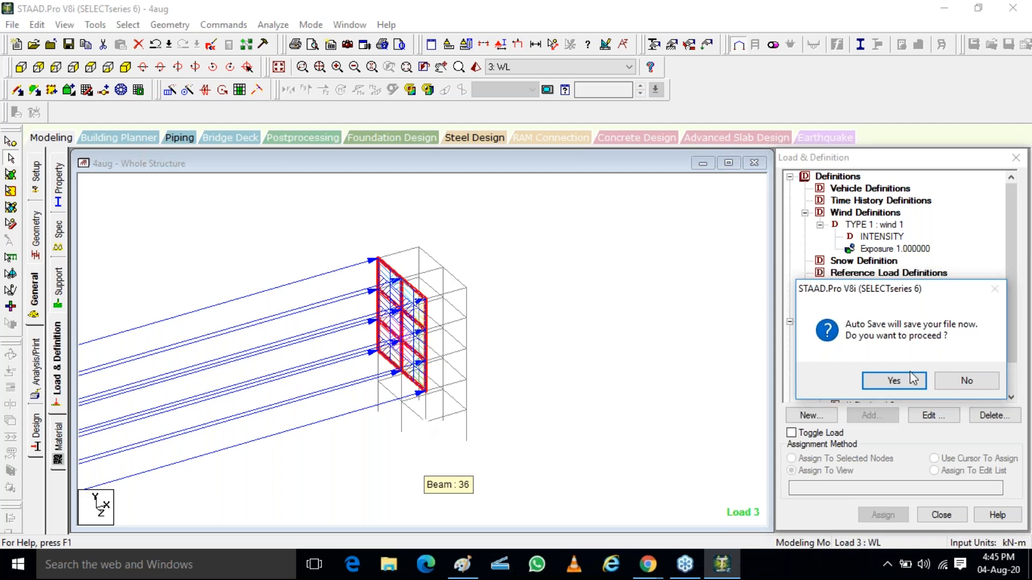
pyautogui.click(893, 381)
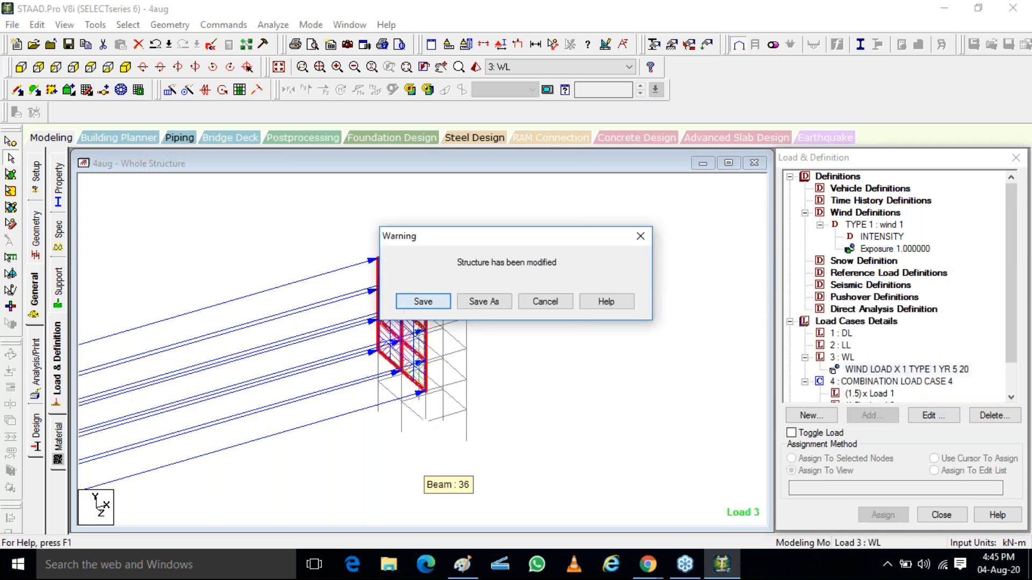
pyautogui.click(424, 300)
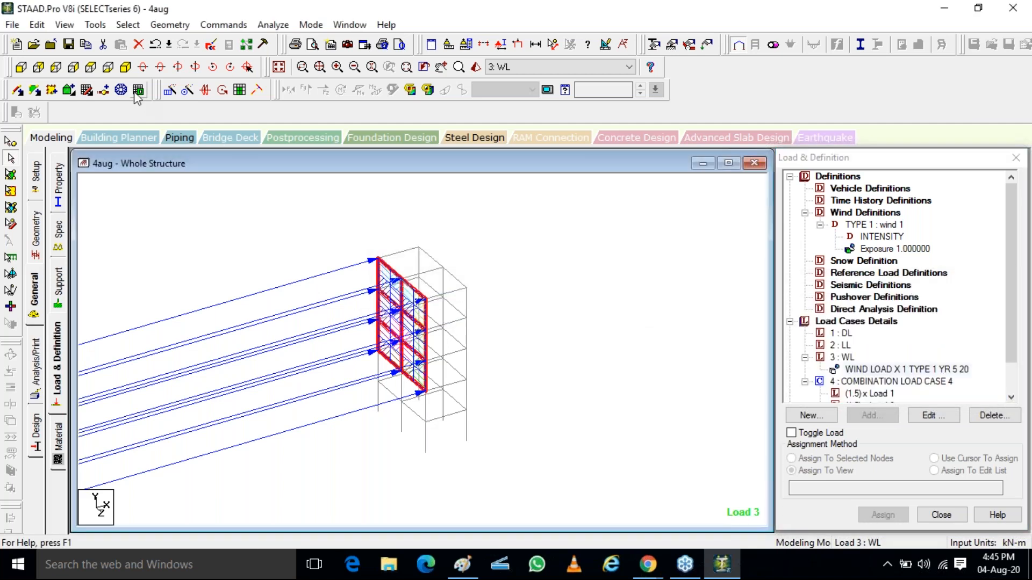
# Examine the applied wind load on the frame in front and side elevation
pyautogui.click(21, 67)
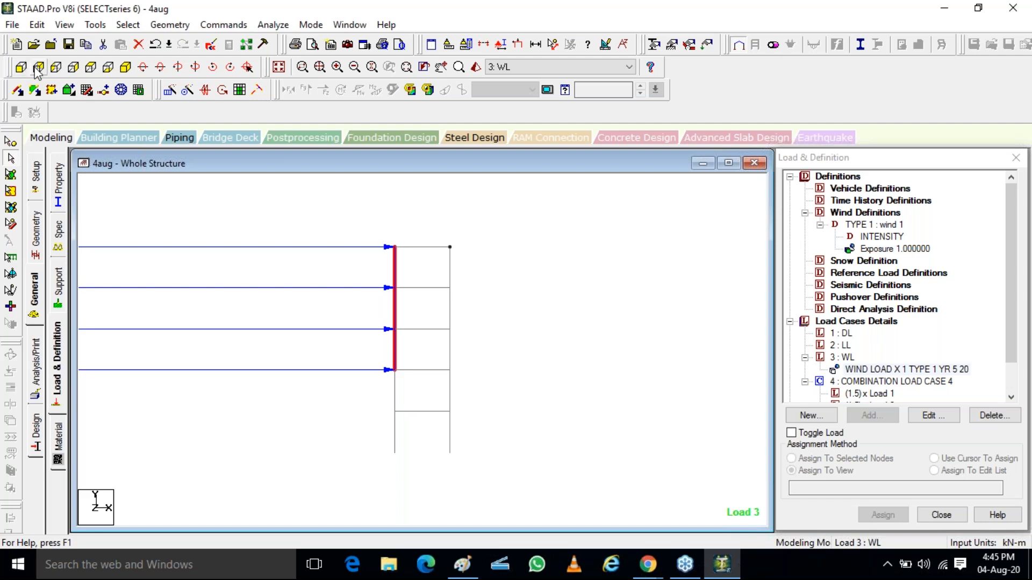
pyautogui.click(54, 70)
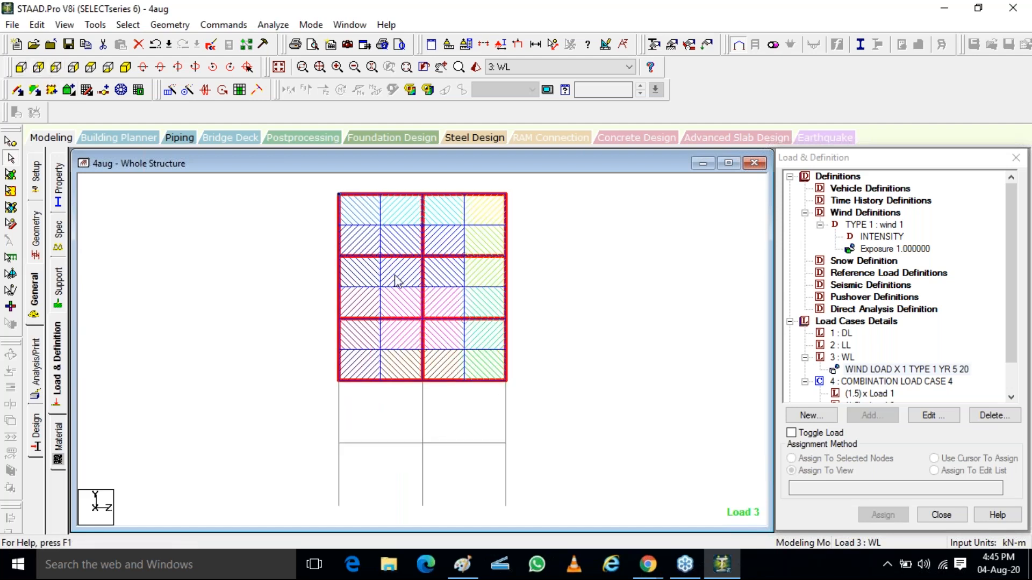
pyautogui.moveTo(298, 181); pyautogui.dragTo(411, 257)
pyautogui.click(294, 190)
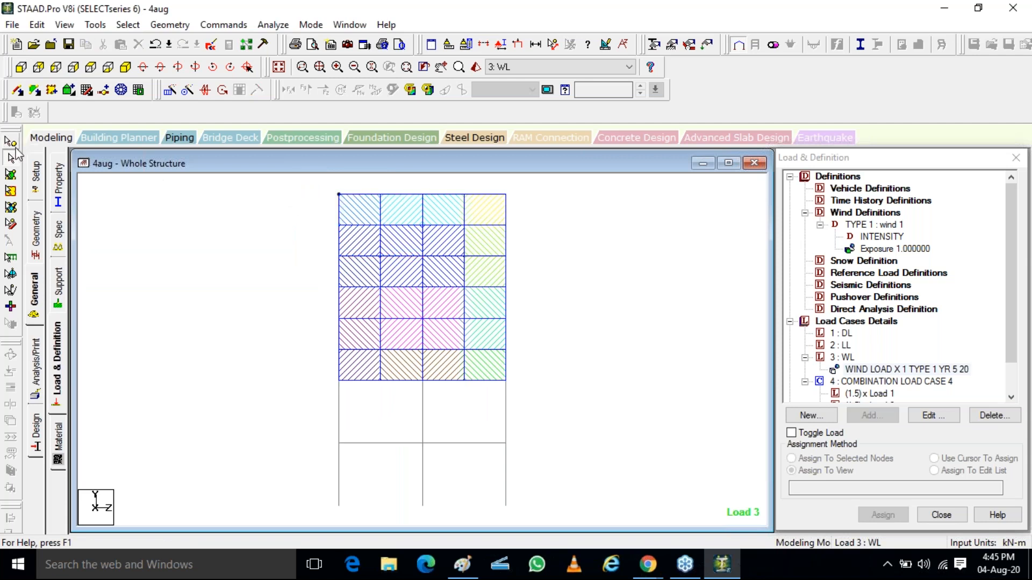
# Select individual nodes on the loaded face to examine their tributary wind areas, and return to the isometric view
pyautogui.click(8, 144)
pyautogui.moveTo(330, 182); pyautogui.dragTo(353, 237)
pyautogui.moveTo(412, 180); pyautogui.dragTo(453, 208)
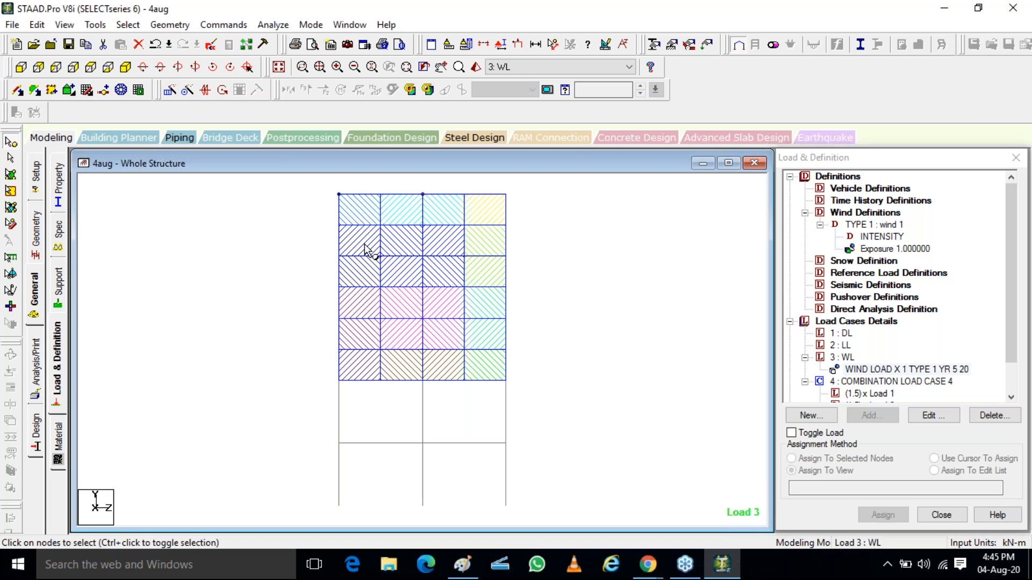
pyautogui.click(429, 263)
pyautogui.click(424, 262)
pyautogui.click(423, 255)
pyautogui.click(339, 194)
pyautogui.click(494, 248)
pyautogui.click(500, 252)
pyautogui.click(127, 68)
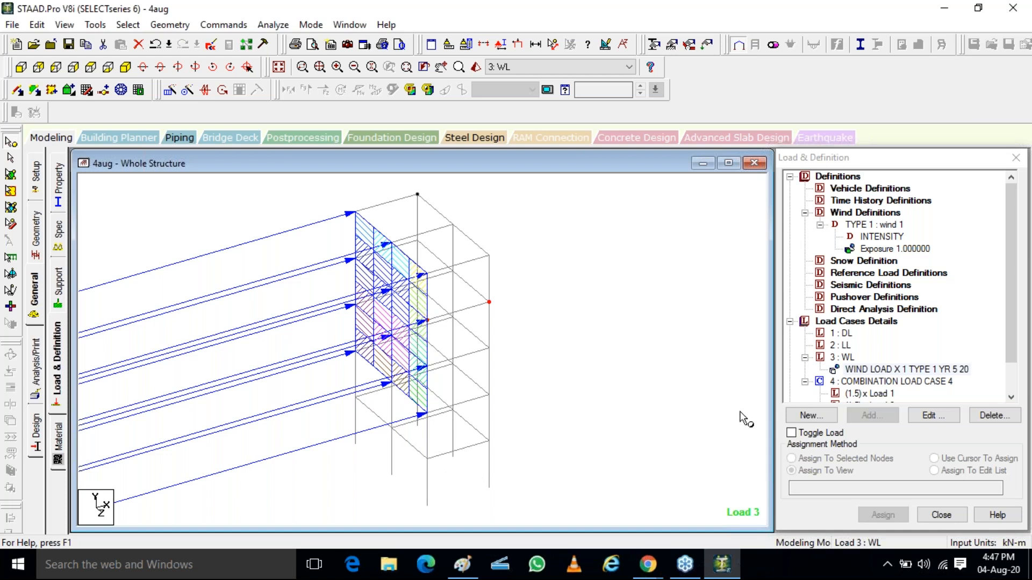
# Add a second X windward wind load to load case 3: WL with factor 0.6 and a Y range from 0 to 6 m
pyautogui.click(849, 358)
pyautogui.click(873, 411)
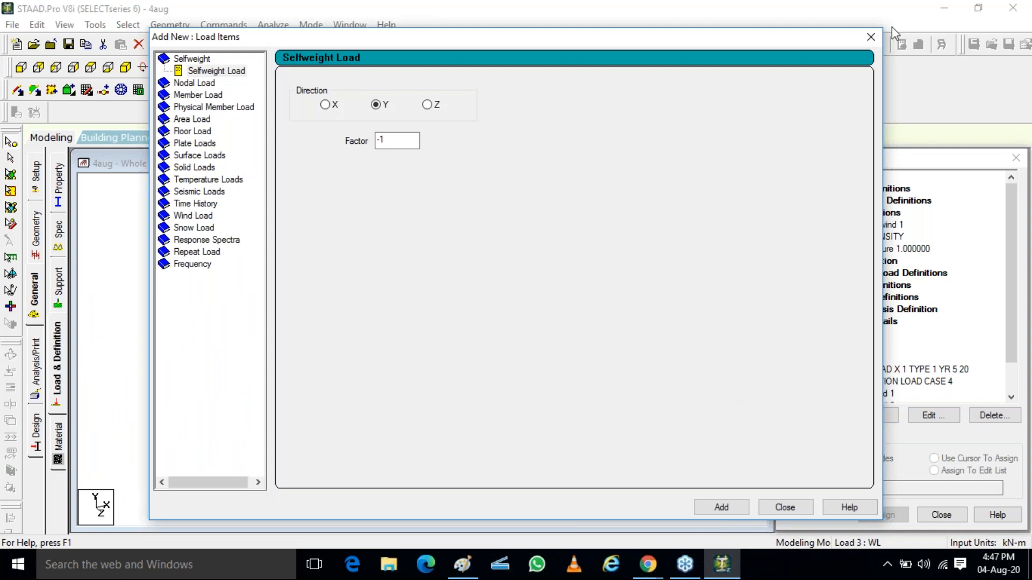
pyautogui.click(1026, 72)
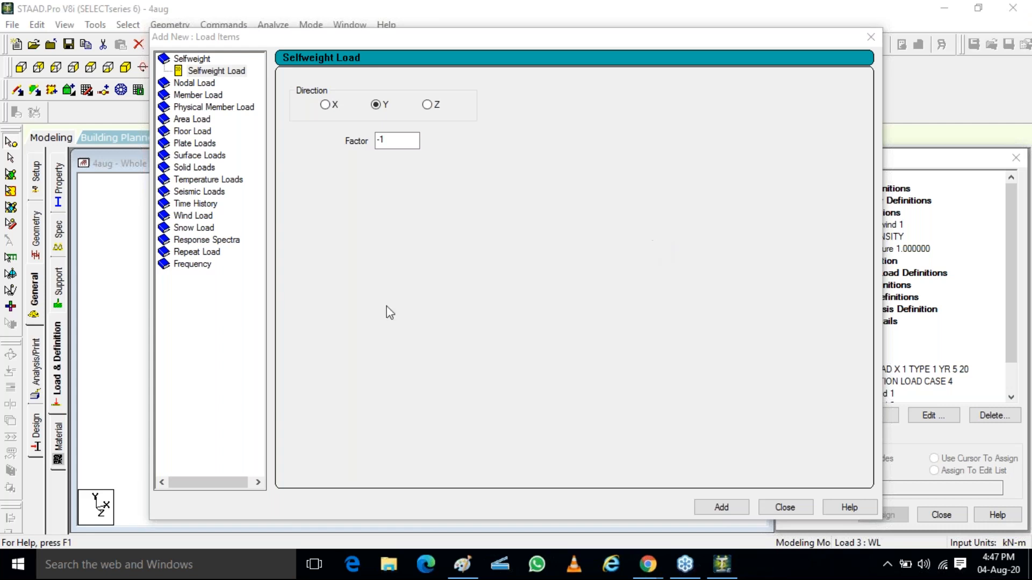
pyautogui.click(193, 215)
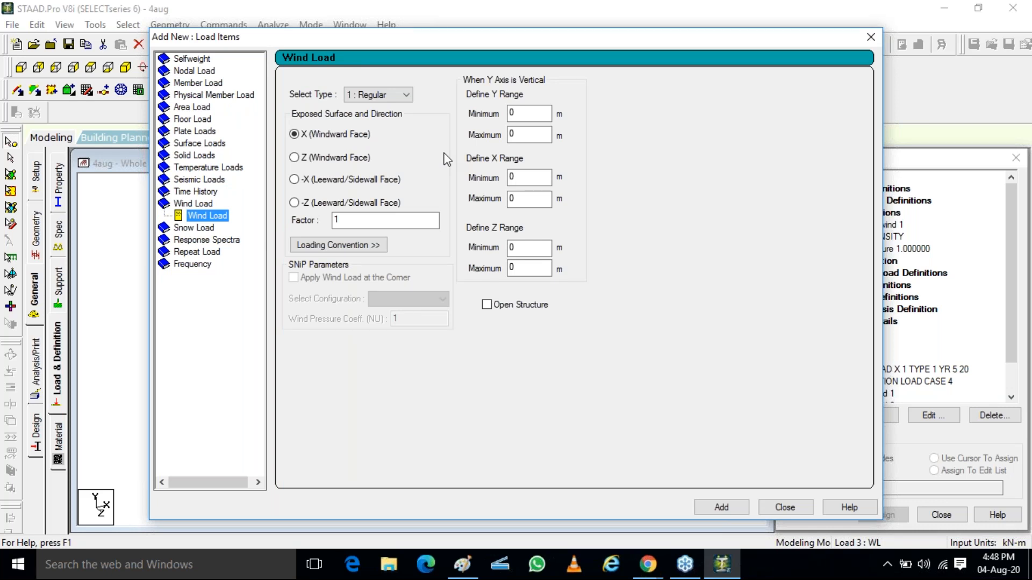
pyautogui.moveTo(350, 220); pyautogui.dragTo(304, 210)
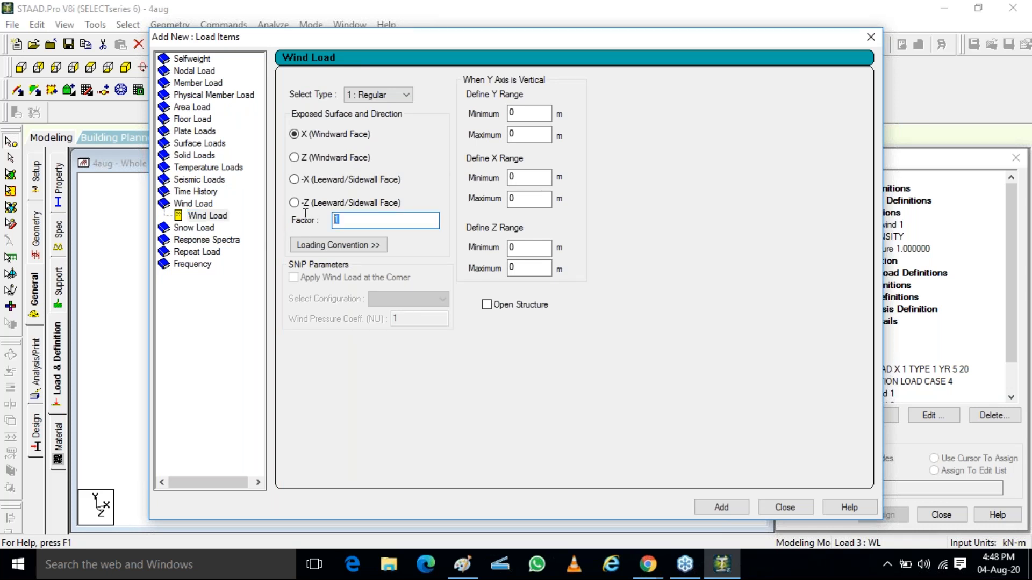
pyautogui.write('.6')
pyautogui.click(523, 111)
pyautogui.doubleClick(513, 135)
pyautogui.write('6')
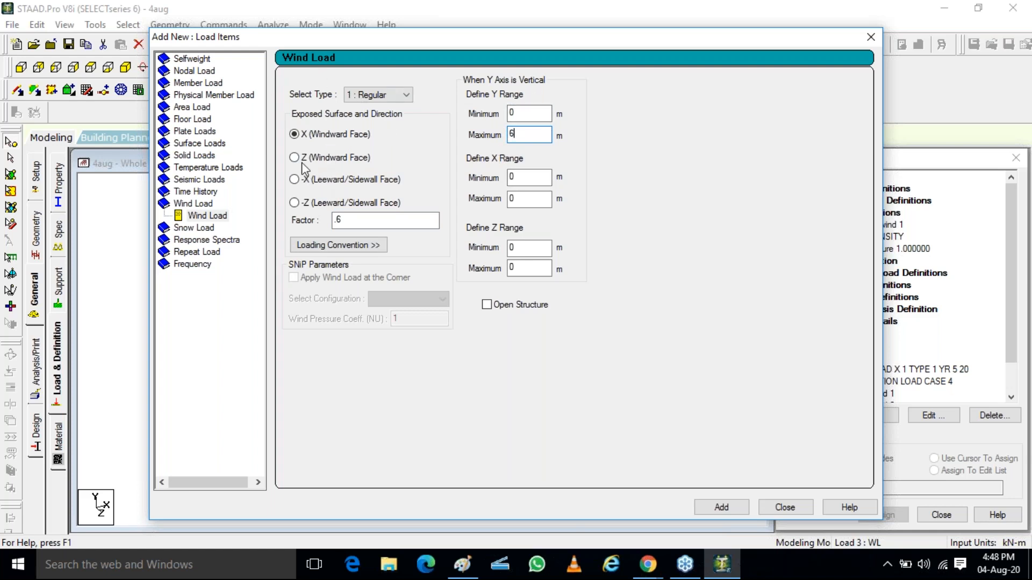
pyautogui.click(718, 509)
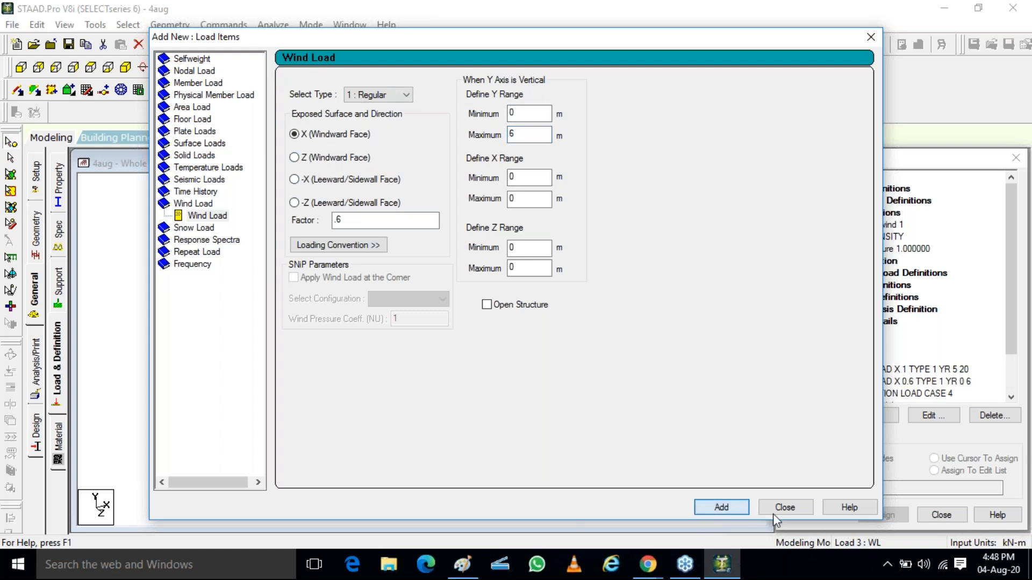
# Examine the two wind load items of load case 3: WL on the loaded face of the frame
pyautogui.click(784, 507)
pyautogui.click(849, 371)
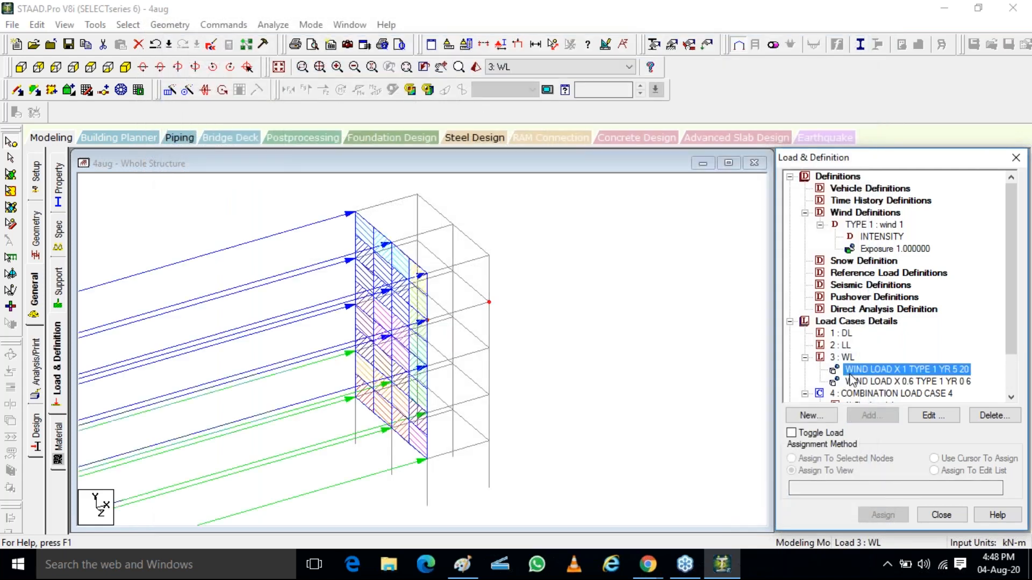
pyautogui.click(848, 383)
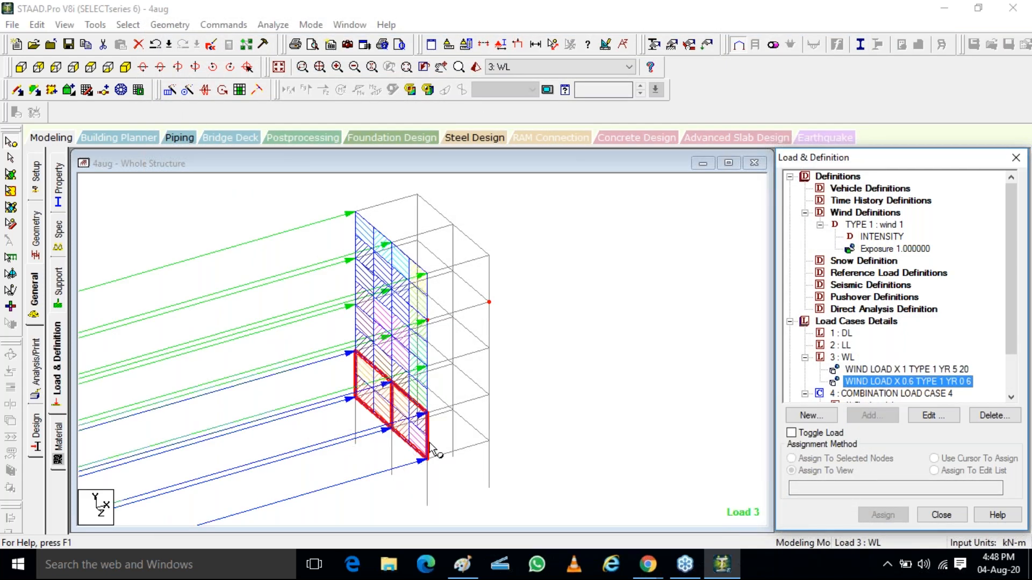
pyautogui.click(1024, 75)
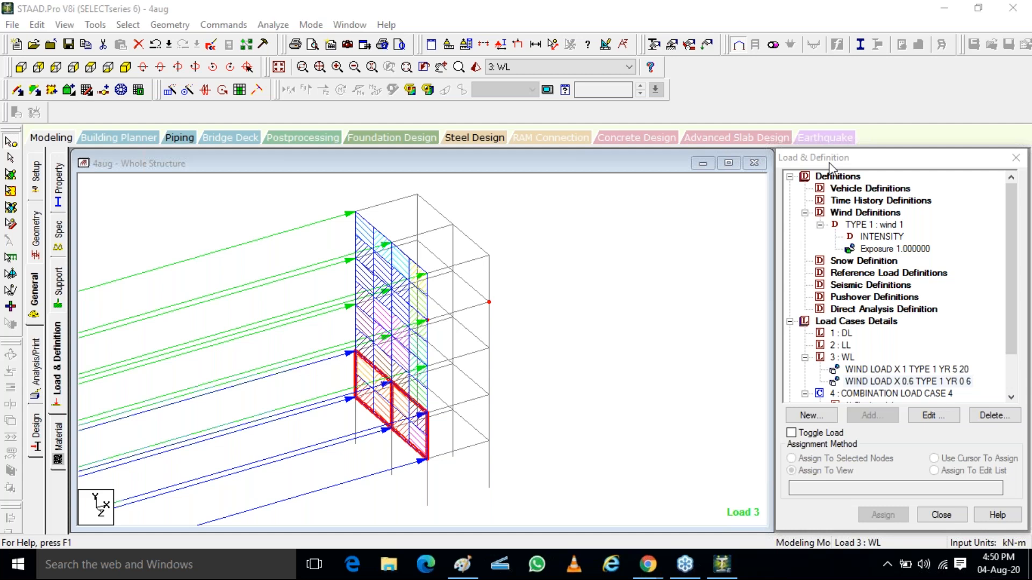
pyautogui.press('XF86AudioRaiseVolume')
pyautogui.click(261, 198)
pyautogui.click(559, 332)
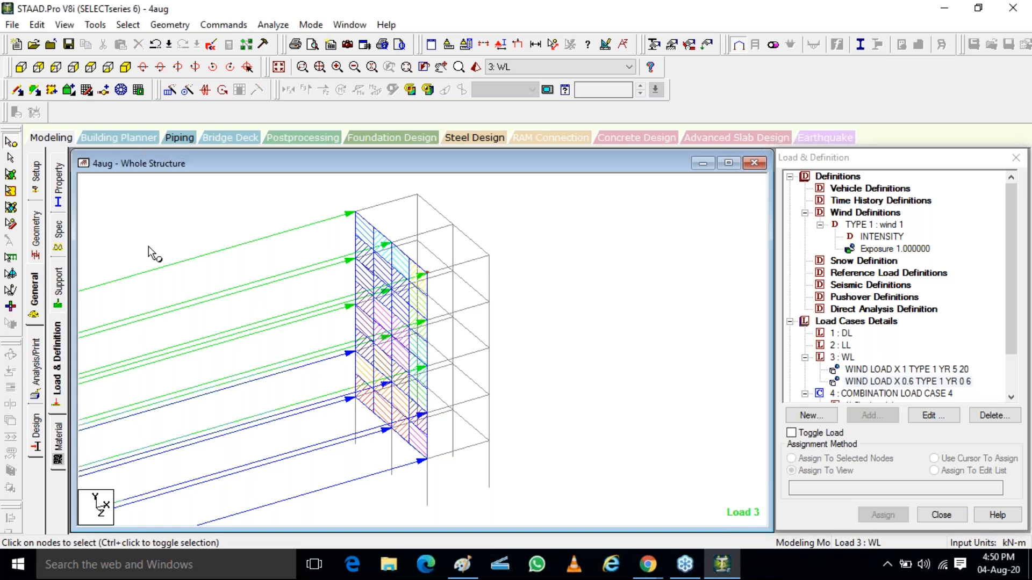
# Save the modified structure and create a fixed support
pyautogui.click(58, 288)
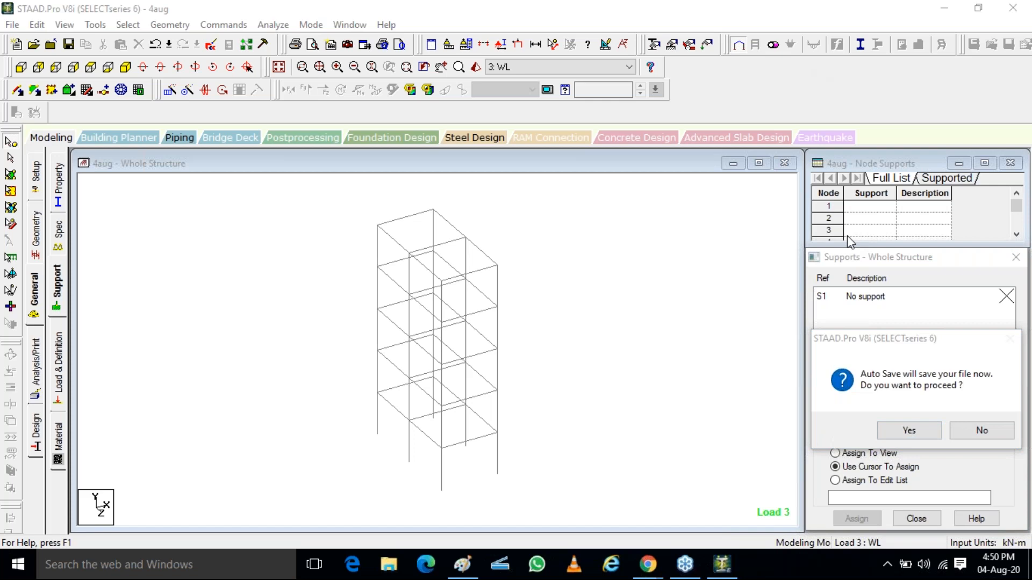
pyautogui.click(908, 430)
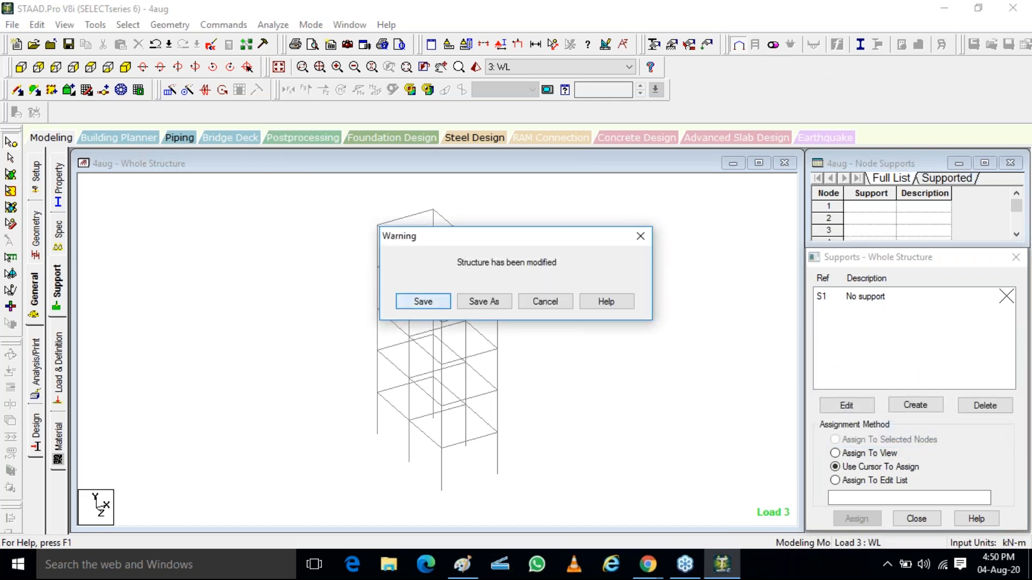
pyautogui.click(409, 304)
pyautogui.click(900, 409)
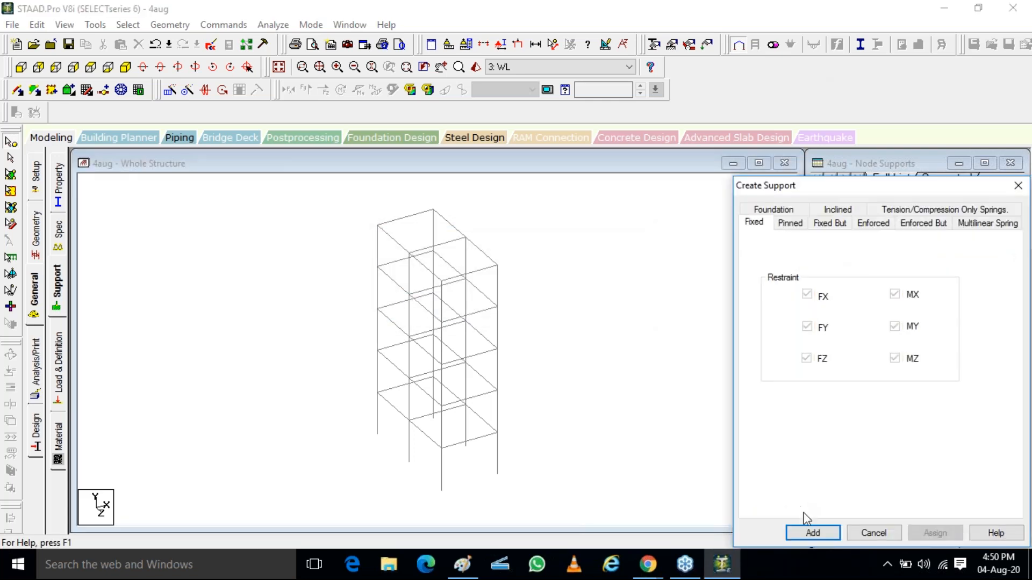
pyautogui.click(811, 531)
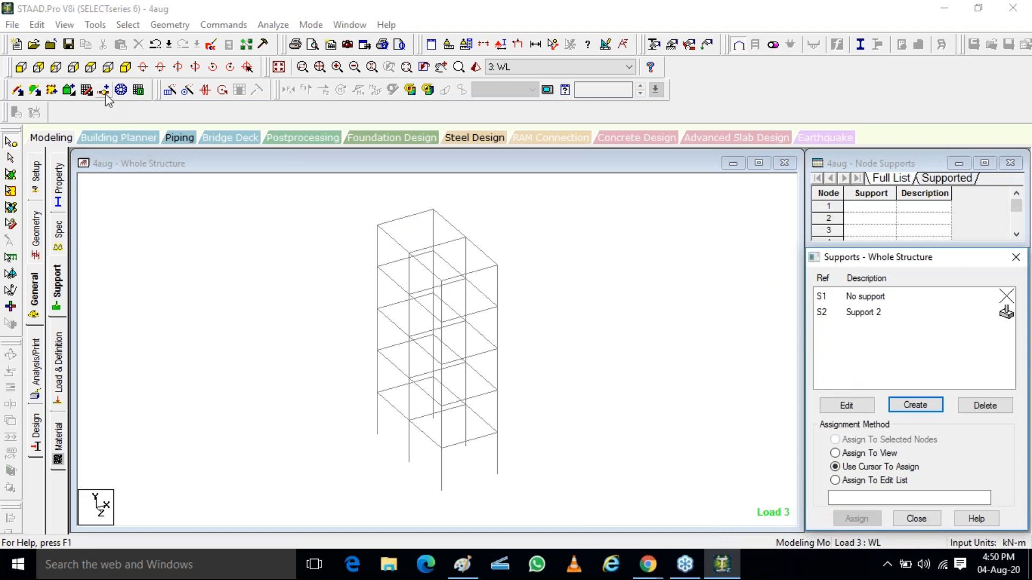
# Select all column base nodes in the front view and assign the fixed support to them
pyautogui.click(22, 67)
pyautogui.moveTo(339, 463); pyautogui.dragTo(509, 513)
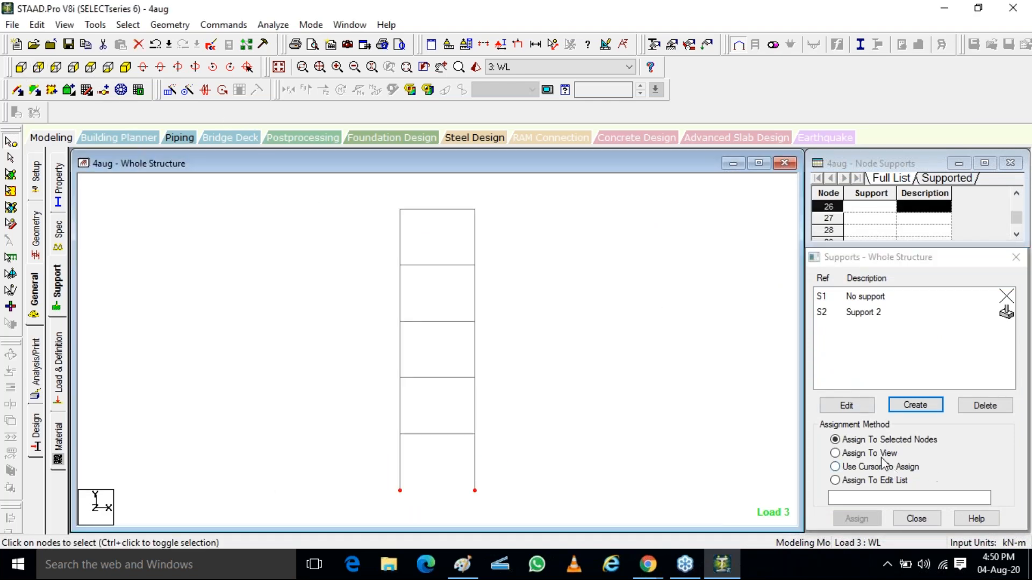
pyautogui.click(852, 455)
pyautogui.click(860, 439)
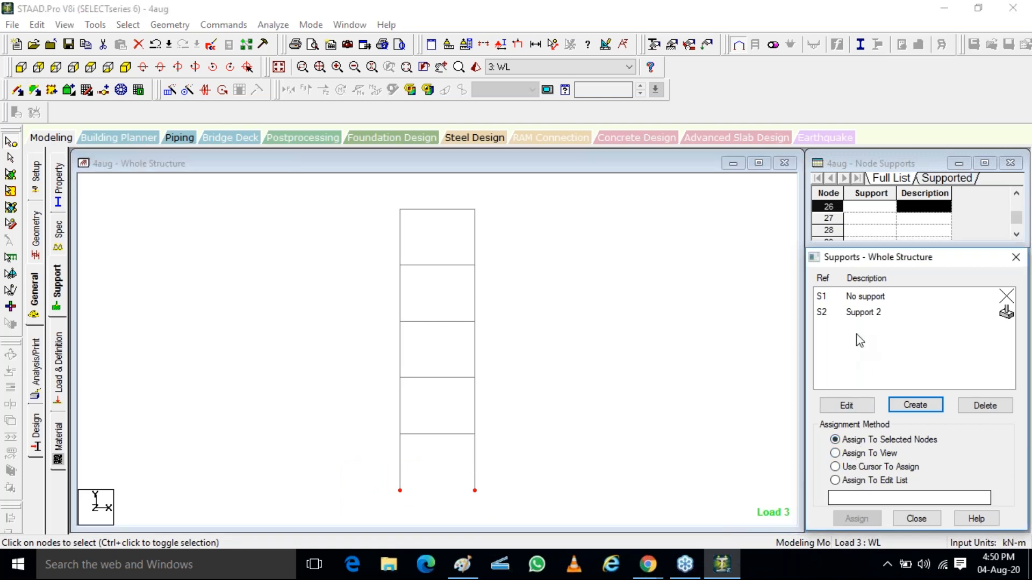
pyautogui.click(857, 313)
pyautogui.click(369, 482)
pyautogui.moveTo(369, 482); pyautogui.dragTo(504, 508)
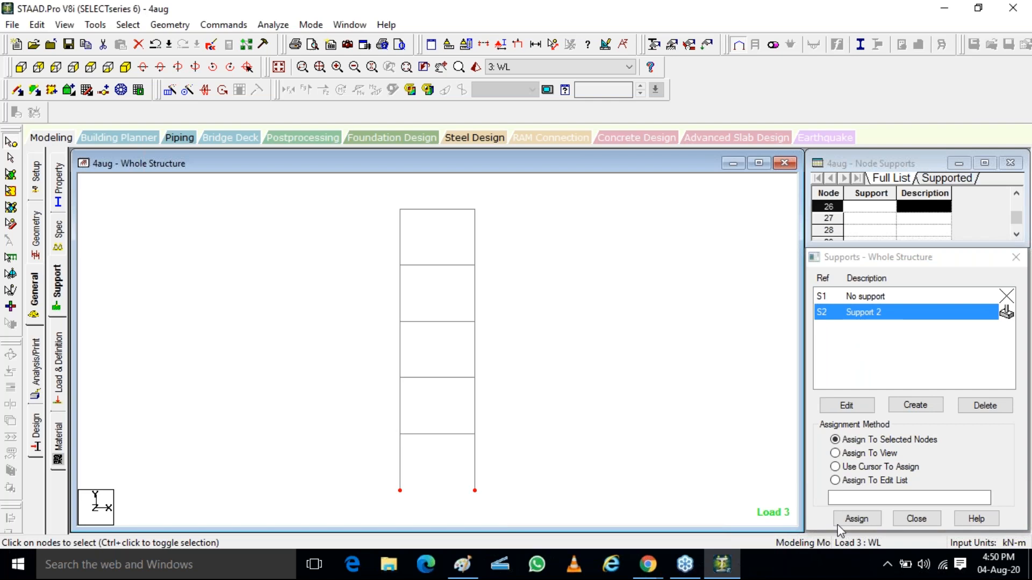
pyautogui.click(857, 519)
pyautogui.click(914, 433)
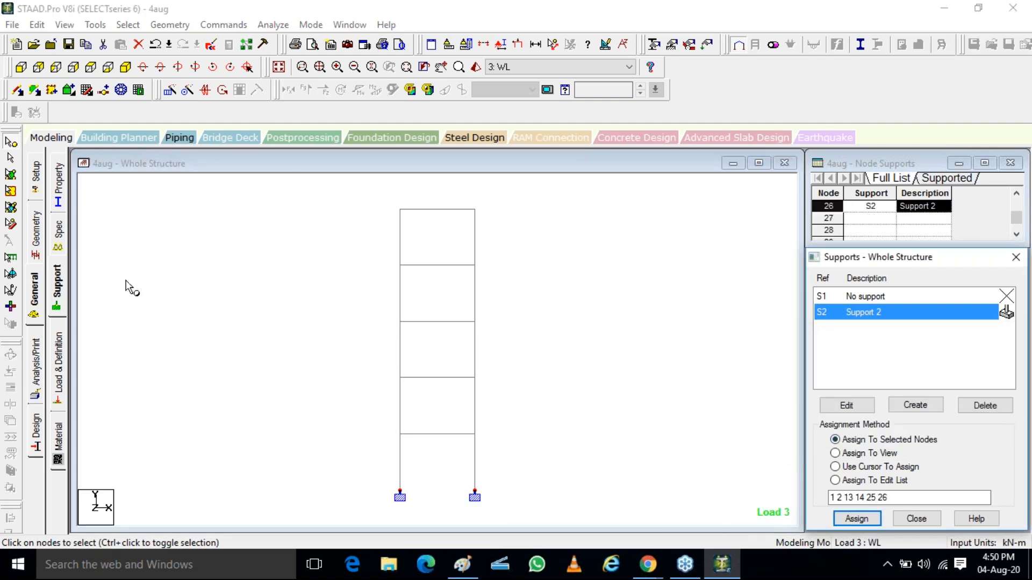
# Define a rectangular concrete section with YD 0.25 m and ZD 0.25 m
pyautogui.click(58, 181)
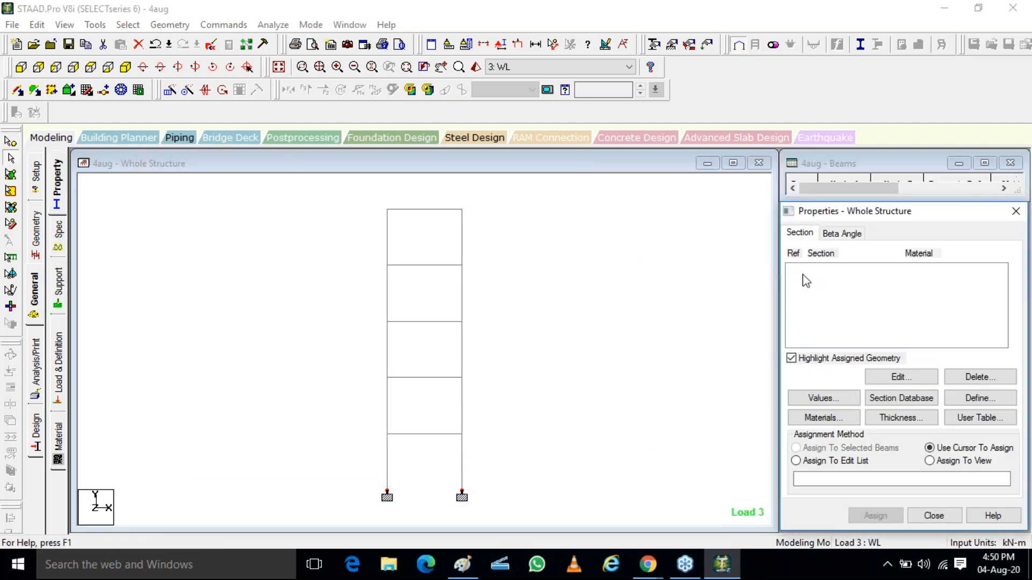
pyautogui.click(953, 396)
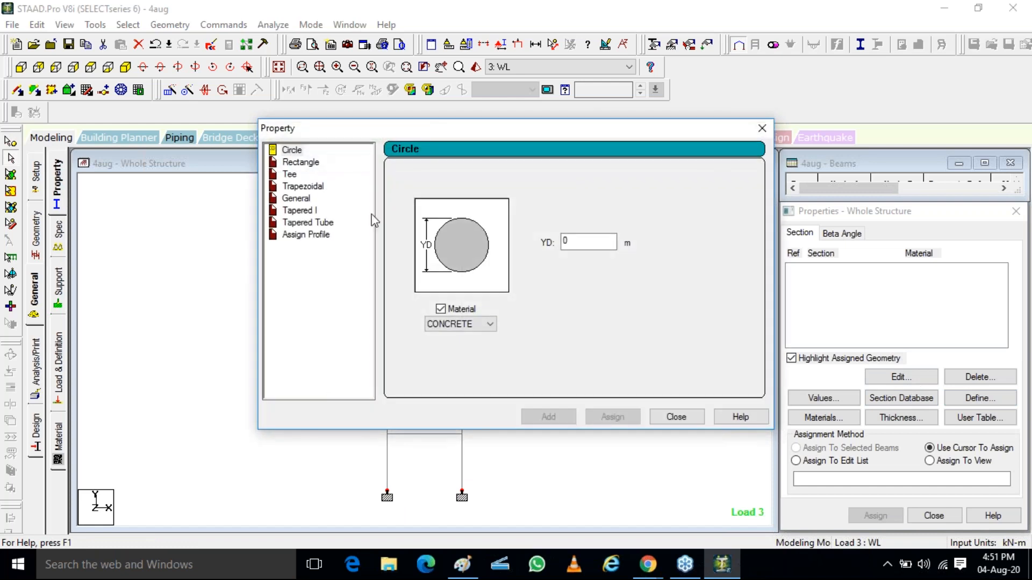
pyautogui.click(301, 162)
pyautogui.press('Tab')
pyautogui.write('.25')
pyautogui.doubleClick(580, 255)
pyautogui.write('.25')
pyautogui.click(566, 418)
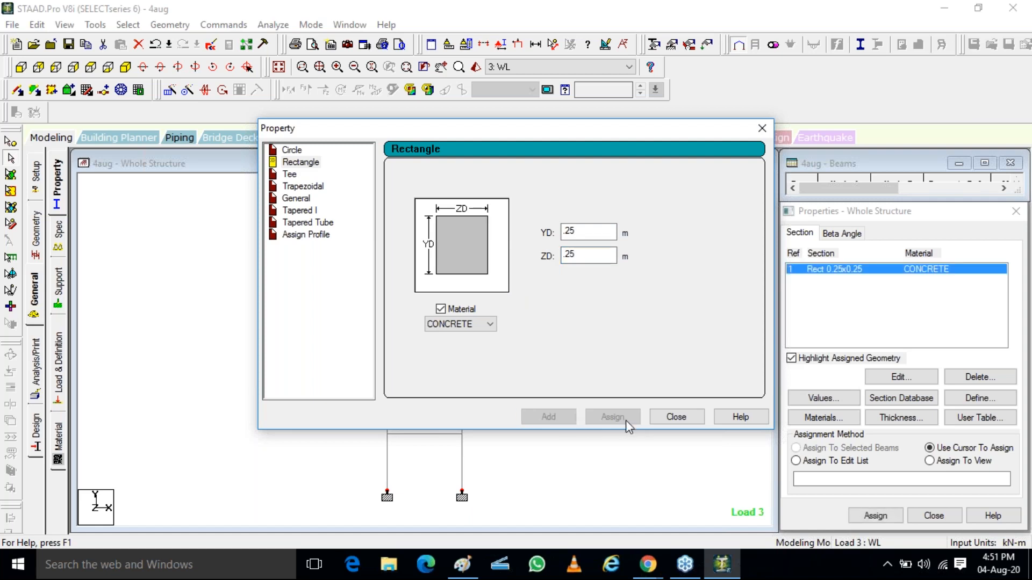
pyautogui.click(676, 417)
# Assign the Rect 0.25x0.25 section to all members in the view
pyautogui.click(843, 269)
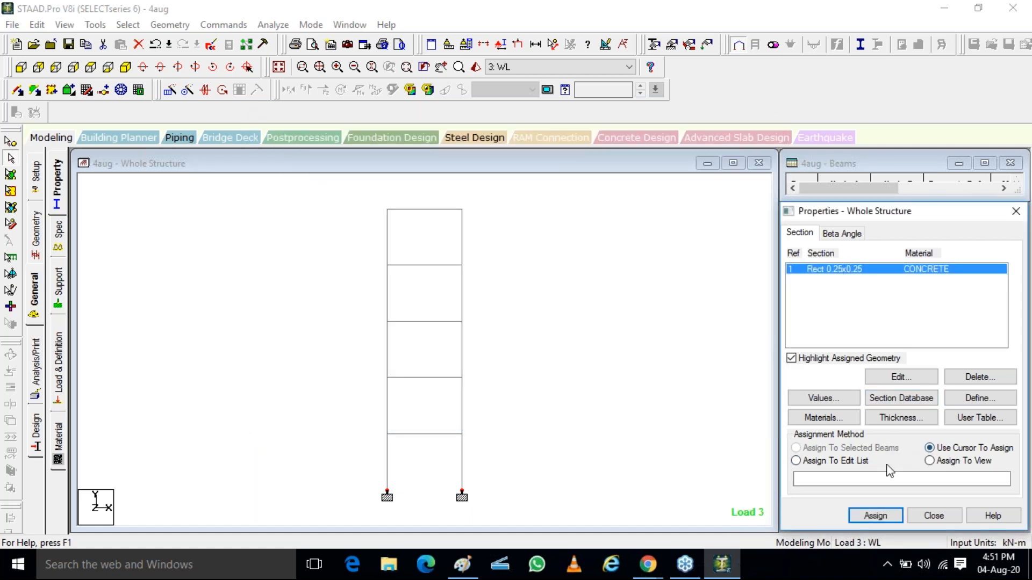
pyautogui.click(930, 462)
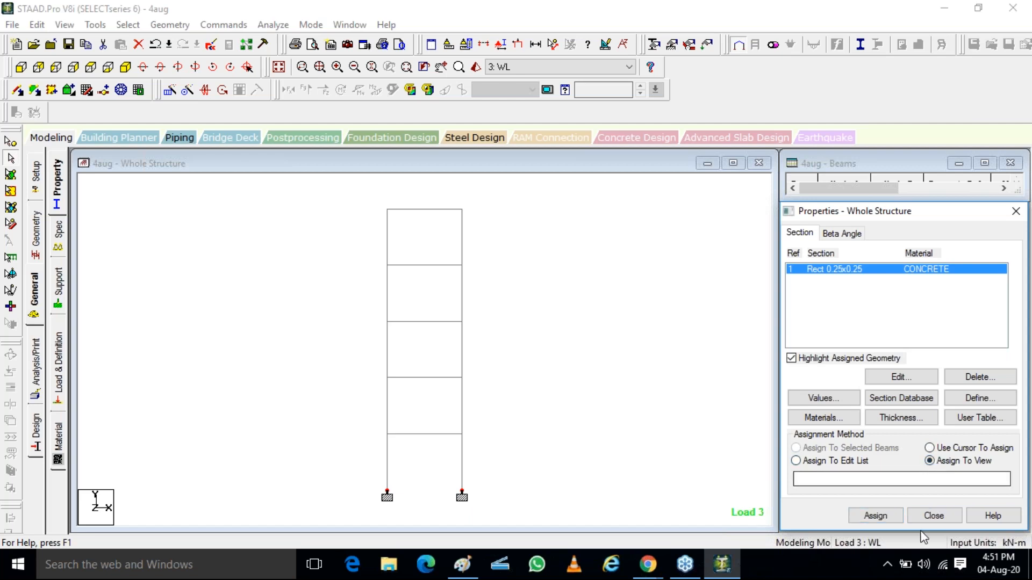
pyautogui.click(875, 517)
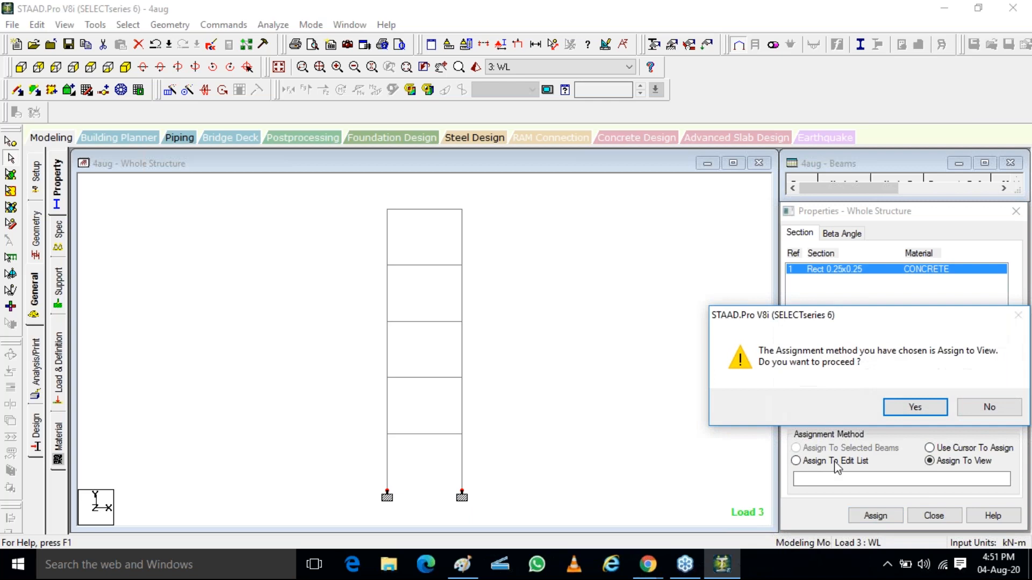
pyautogui.click(915, 408)
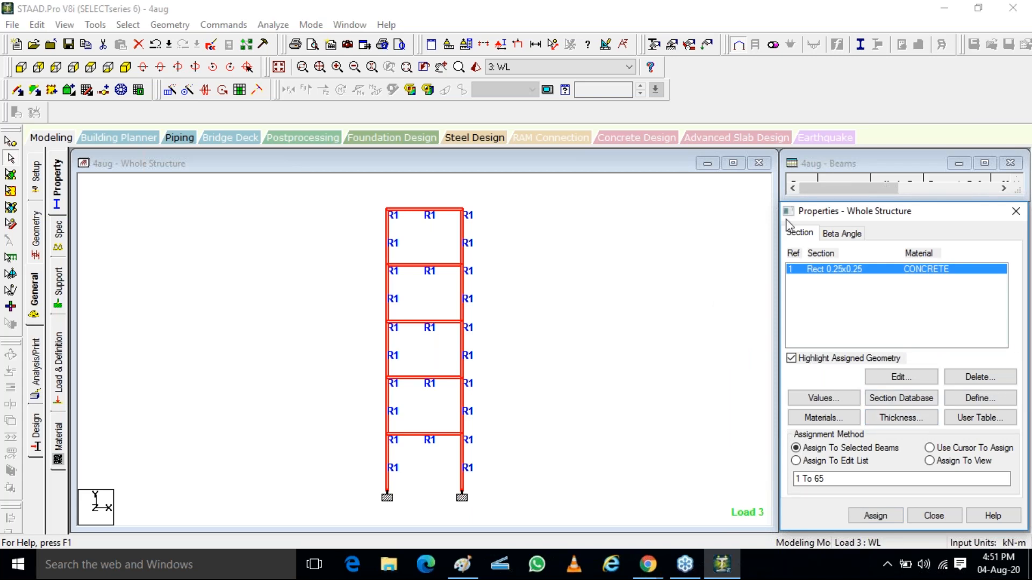
# Try to run the analysis of the frame with its supports and sections assigned
pyautogui.click(1016, 80)
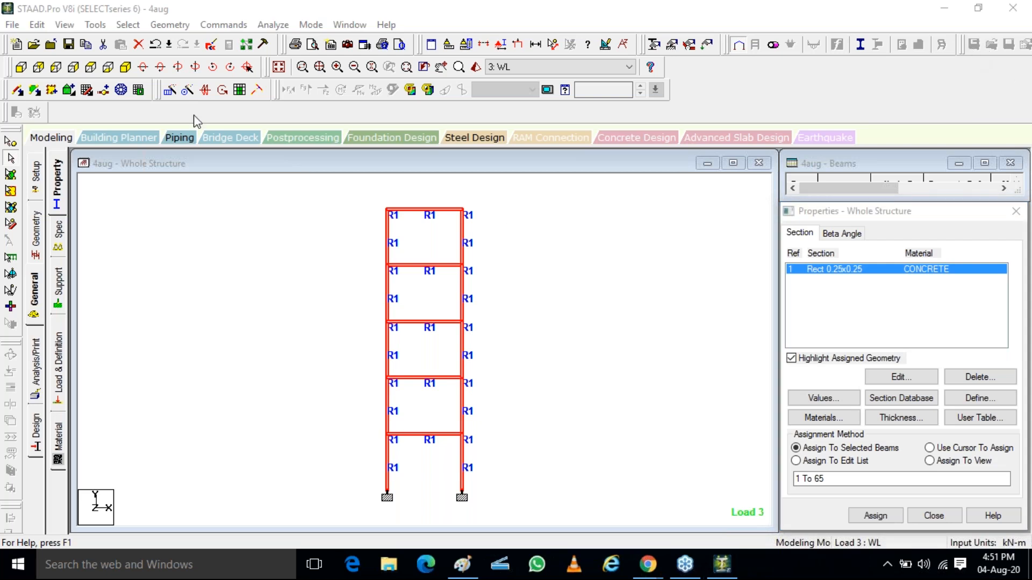
pyautogui.click(272, 25)
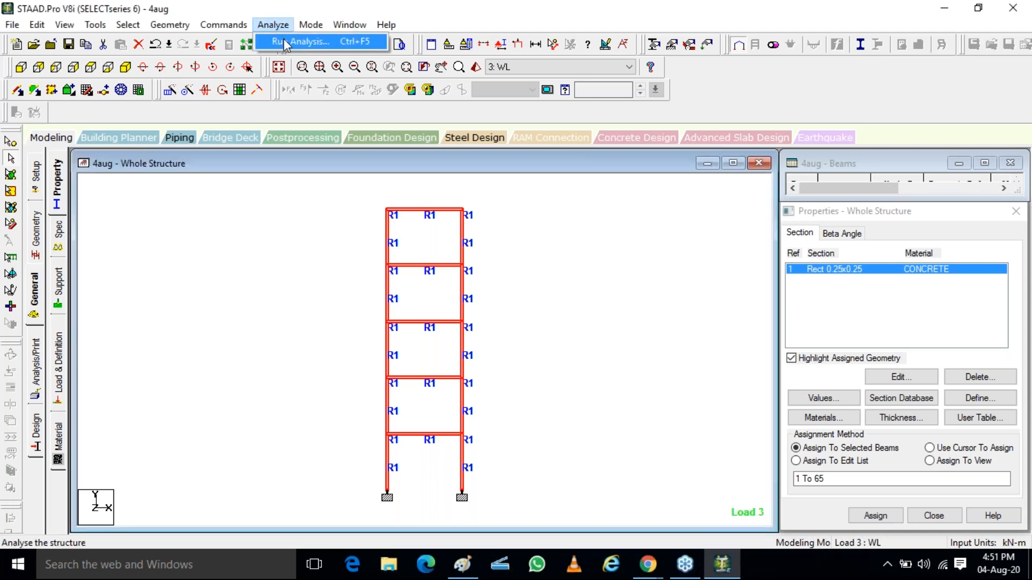
pyautogui.click(286, 41)
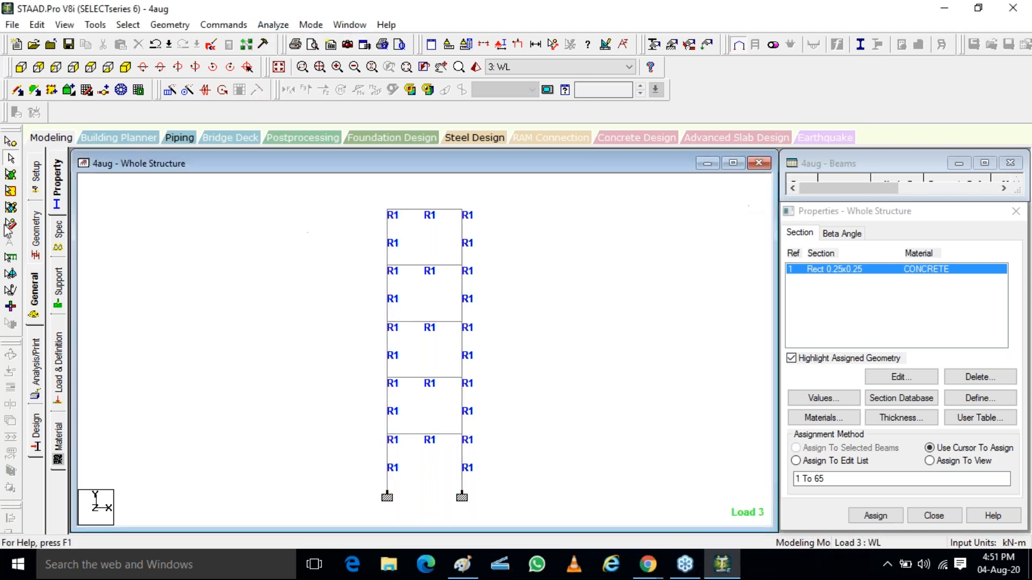
# Add a Y-direction selfweight load with factor -1 to load case 1: DL and assign it to the whole view
pyautogui.click(57, 365)
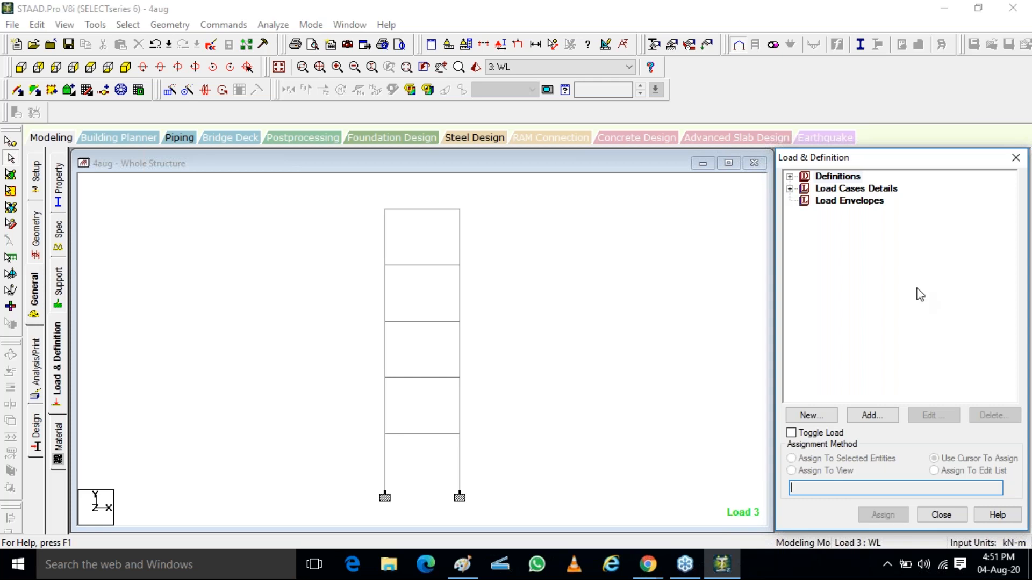
pyautogui.click(793, 199)
pyautogui.click(790, 189)
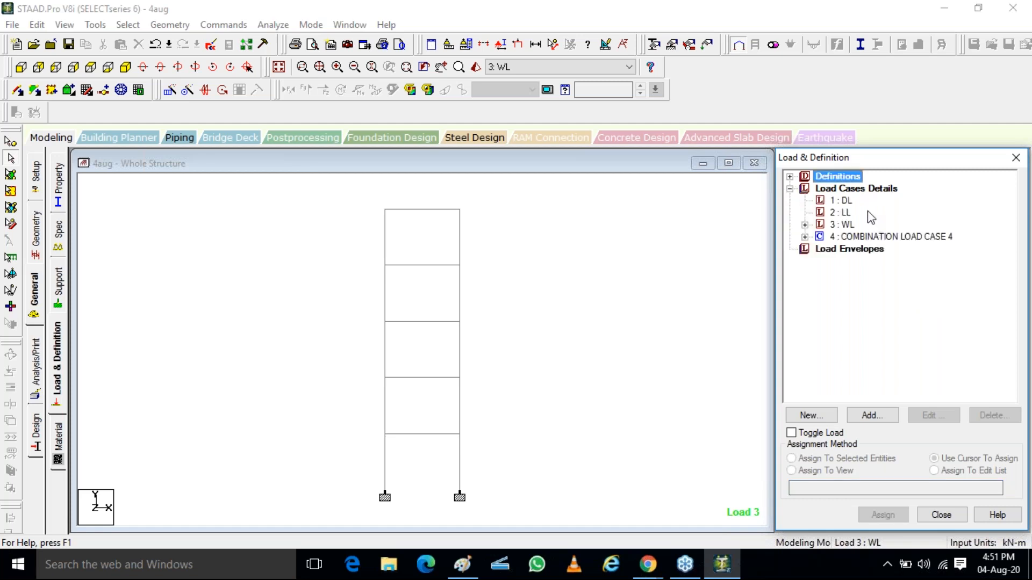
pyautogui.click(845, 202)
pyautogui.click(873, 415)
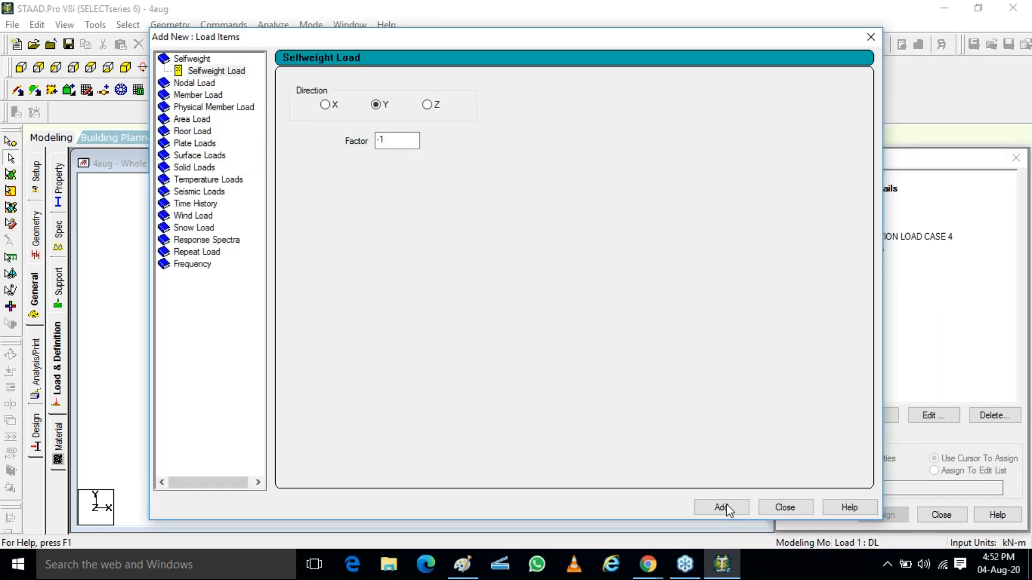
pyautogui.click(723, 507)
pyautogui.click(764, 509)
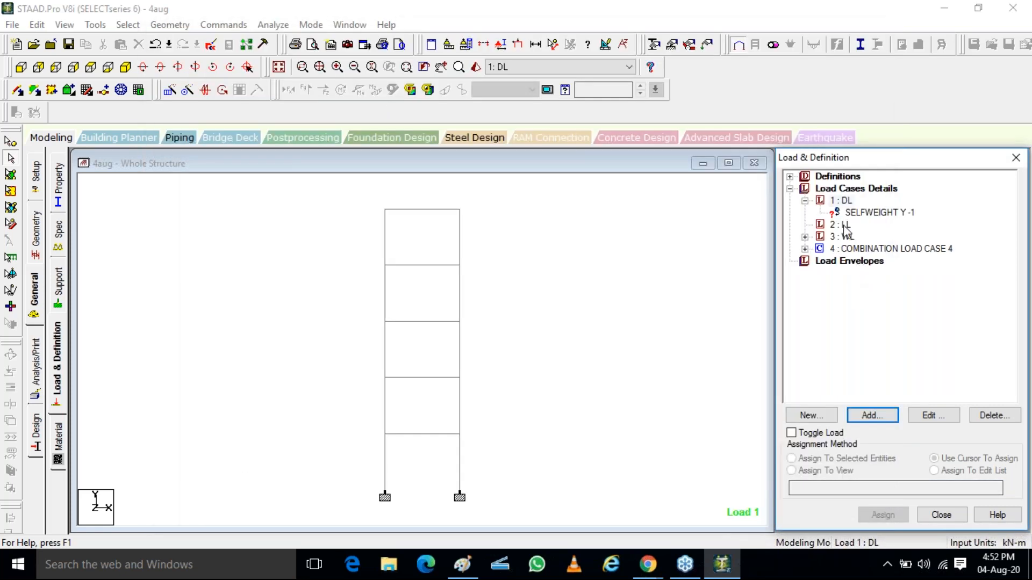
pyautogui.click(848, 470)
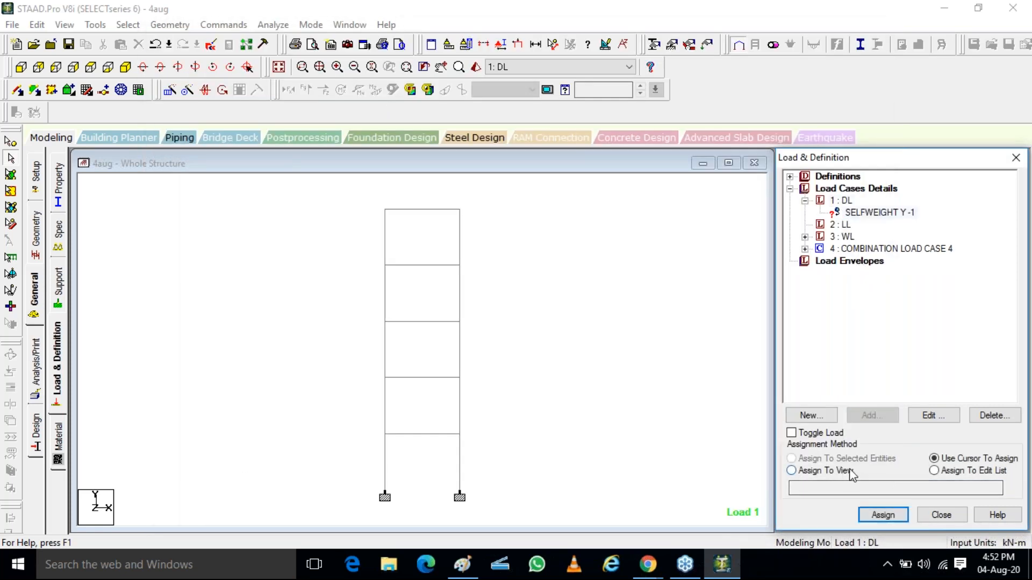
pyautogui.click(883, 514)
pyautogui.click(912, 380)
# Add a floor load of -3.5 kN/m2 in Global Y with a Y range of 0 to 20 m to load case 2: LL
pyautogui.click(840, 225)
pyautogui.click(873, 417)
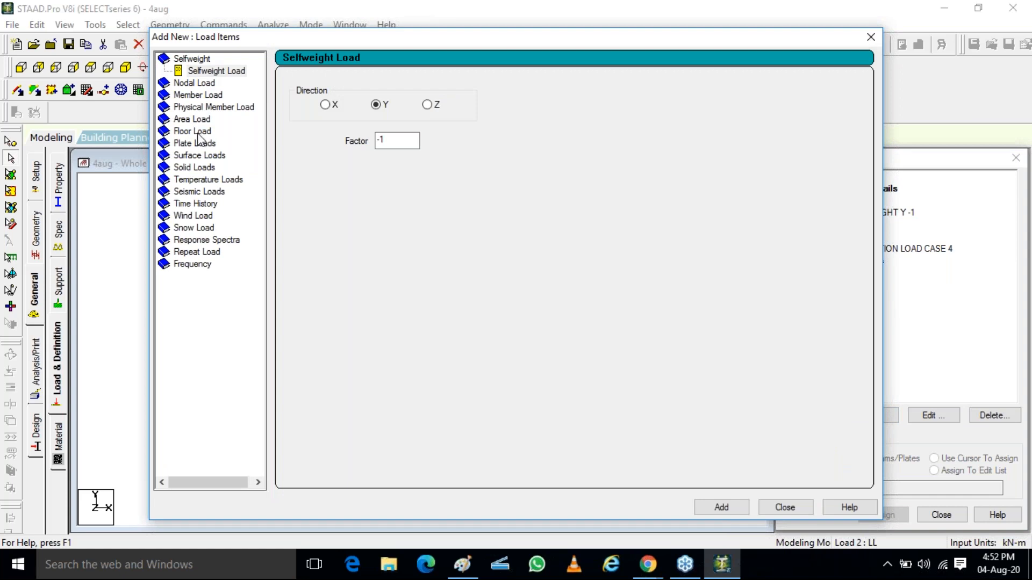
pyautogui.click(192, 119)
pyautogui.click(350, 154)
pyautogui.moveTo(349, 154); pyautogui.dragTo(294, 150)
pyautogui.write('-3.5')
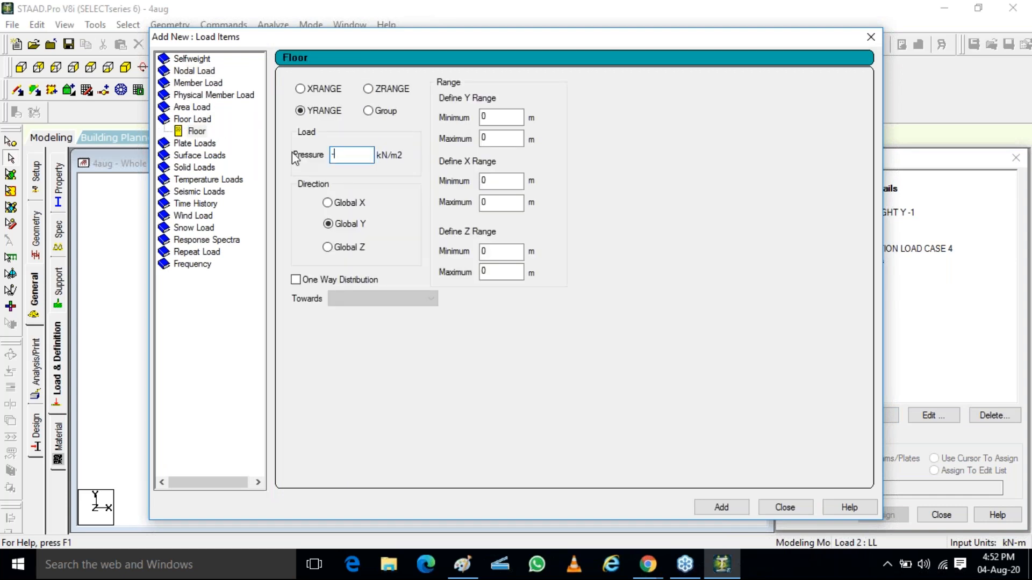
pyautogui.moveTo(500, 138); pyautogui.dragTo(435, 143)
pyautogui.write('20')
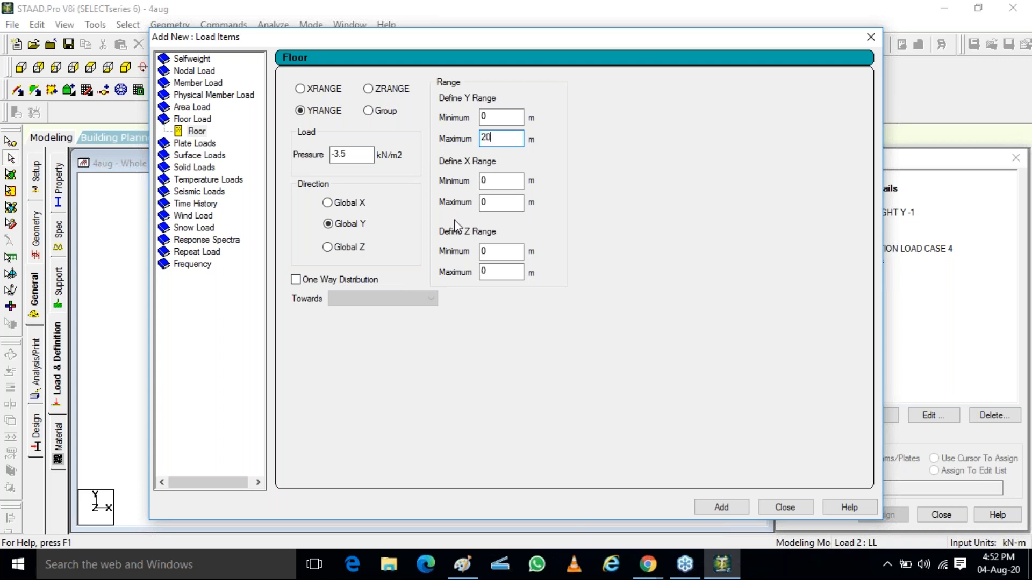
pyautogui.click(723, 509)
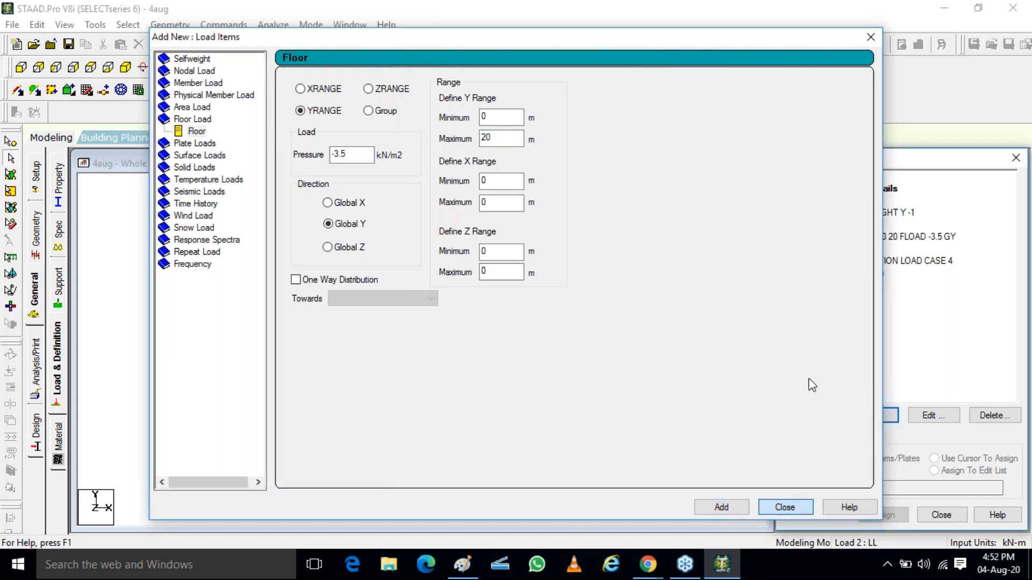
pyautogui.click(795, 508)
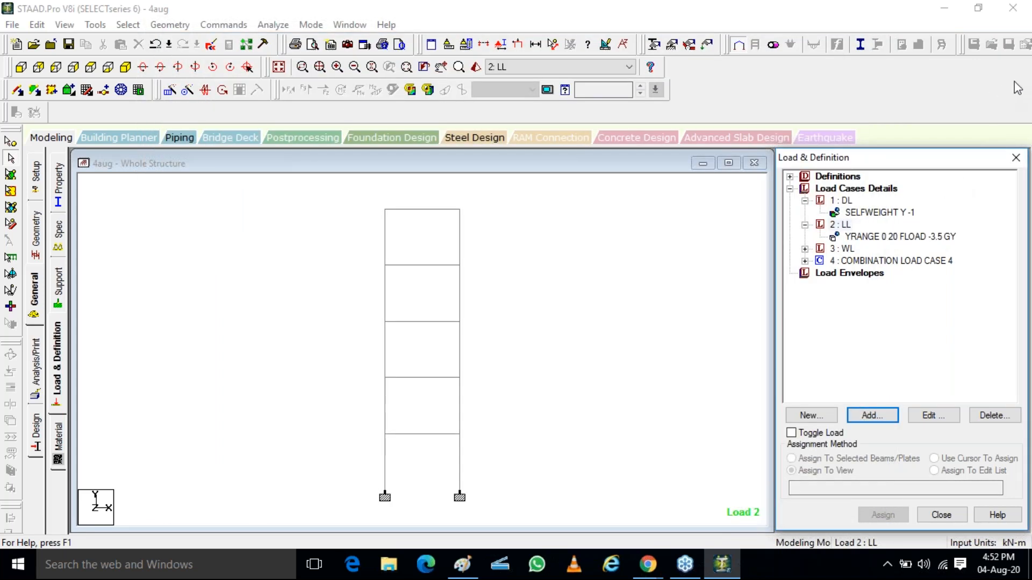
# Run the structural analysis, saving the modified structure first
pyautogui.click(1013, 84)
pyautogui.click(527, 293)
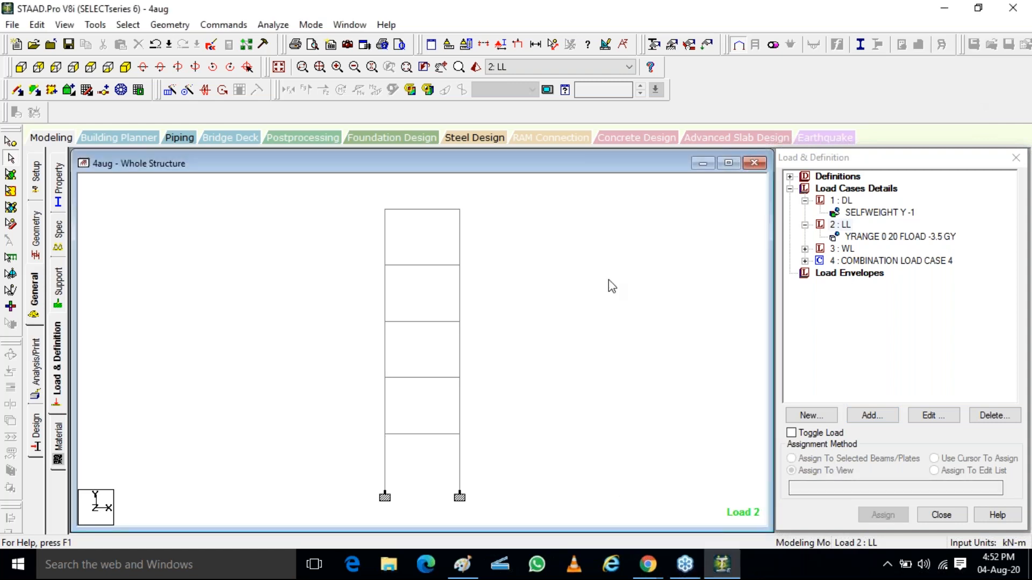
pyautogui.click(276, 25)
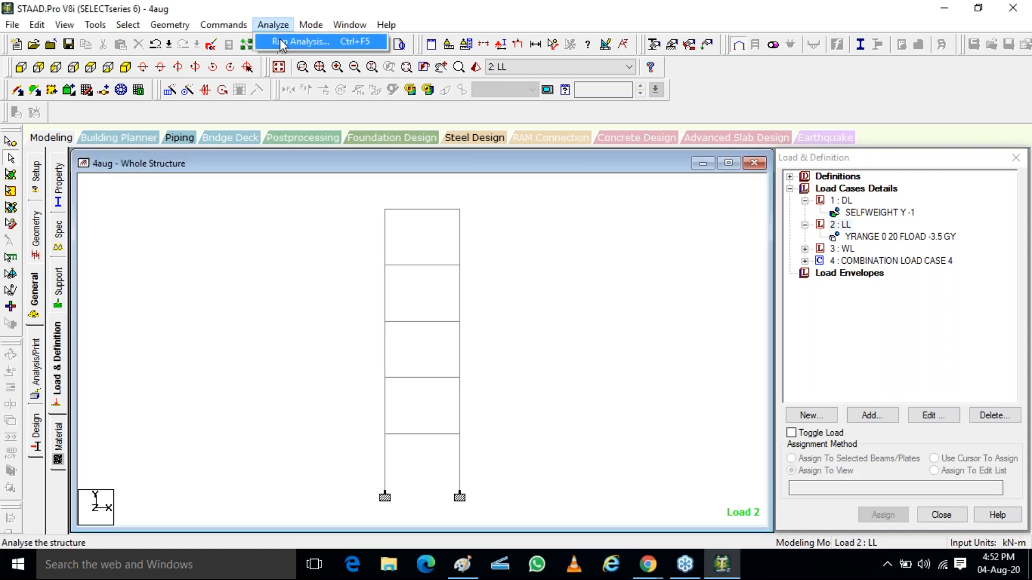
pyautogui.click(282, 42)
pyautogui.click(423, 301)
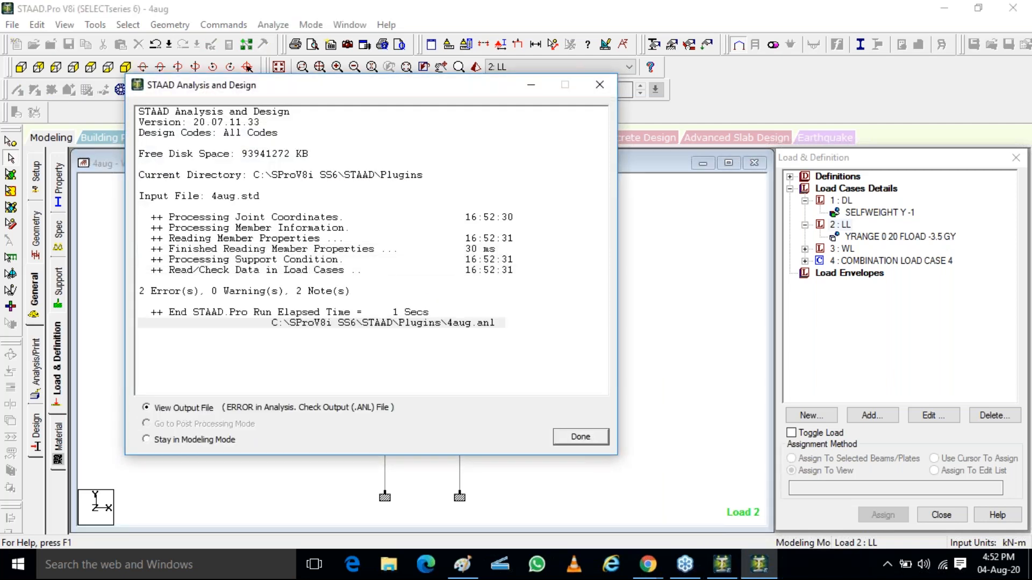
# Examine the floor load note and the errors in the analysis output file, and close the output viewer
pyautogui.click(590, 442)
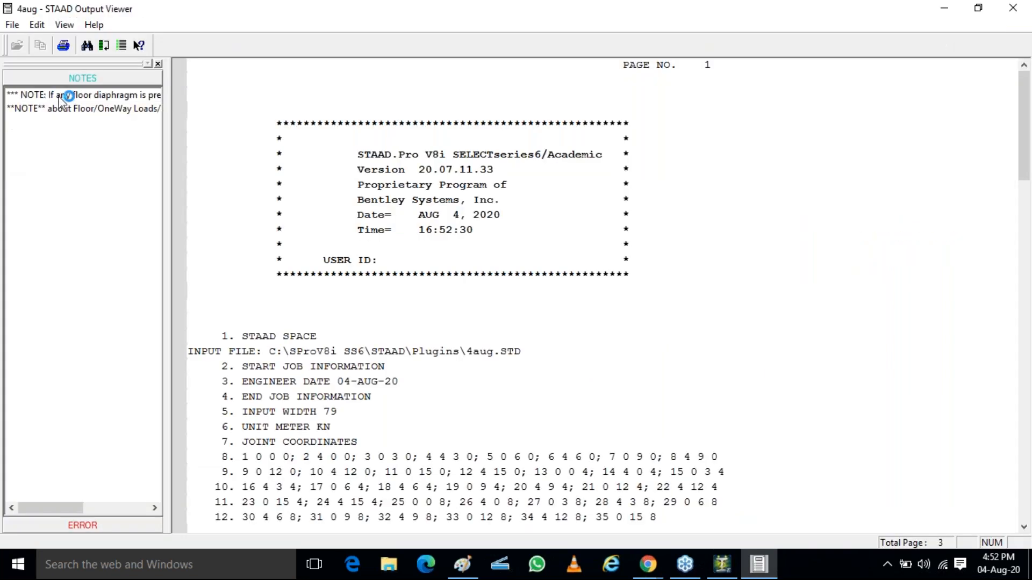
pyautogui.click(92, 108)
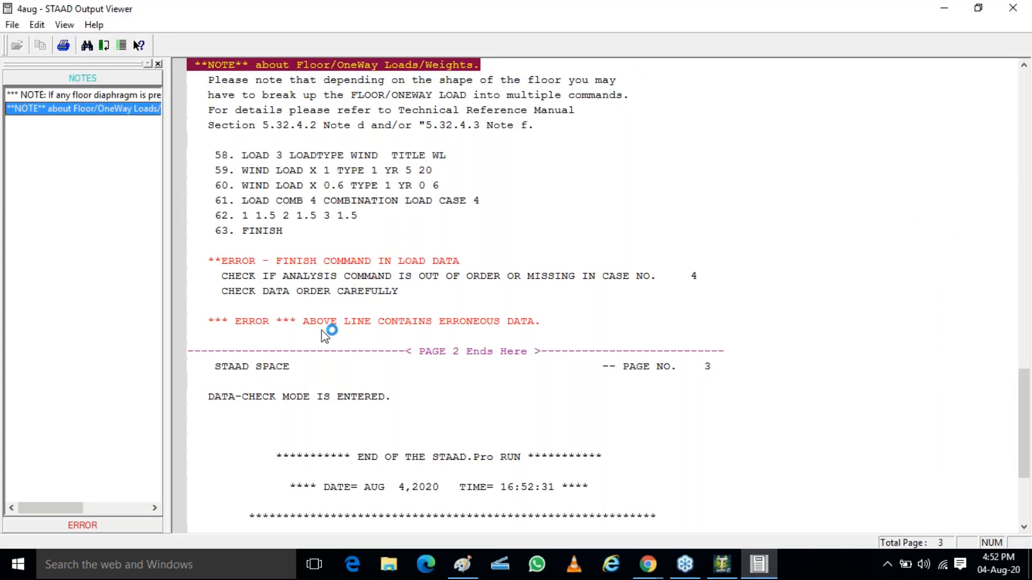
pyautogui.click(1011, 7)
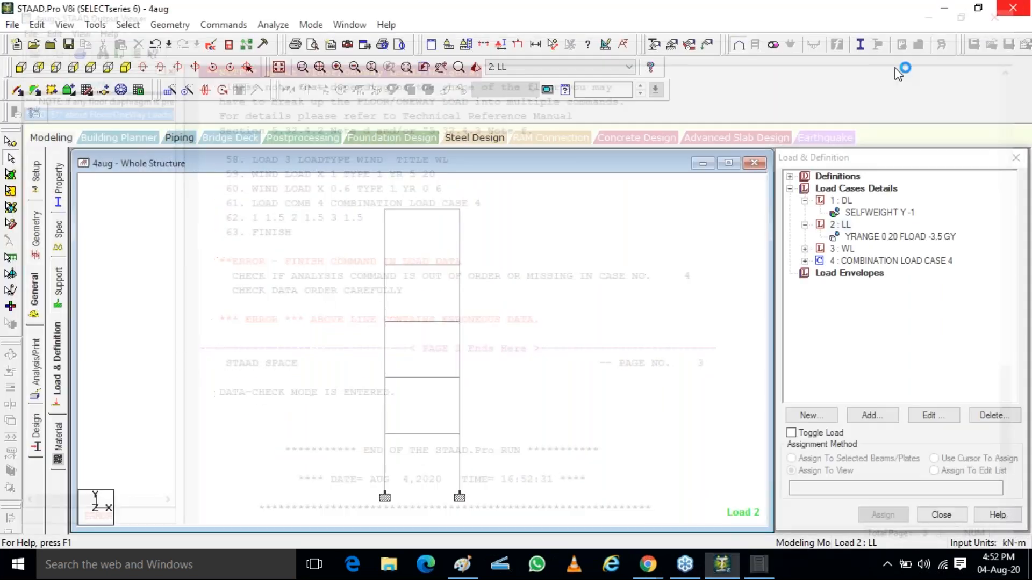
# Add a Perform Analysis command with the No Print option and run the analysis, saving the modified structure
pyautogui.click(35, 359)
pyautogui.click(466, 445)
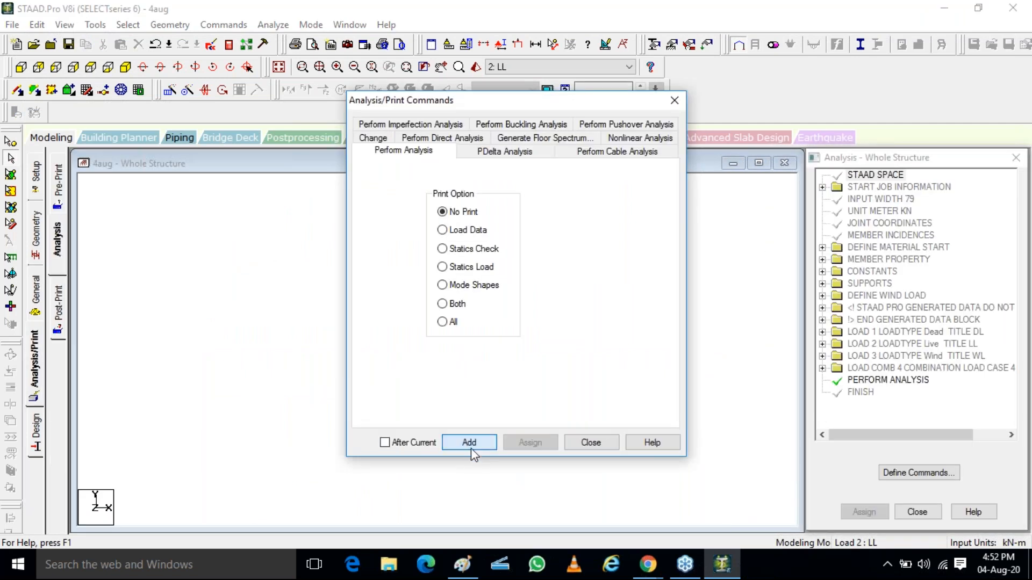
pyautogui.click(273, 25)
pyautogui.click(288, 39)
pyautogui.click(442, 309)
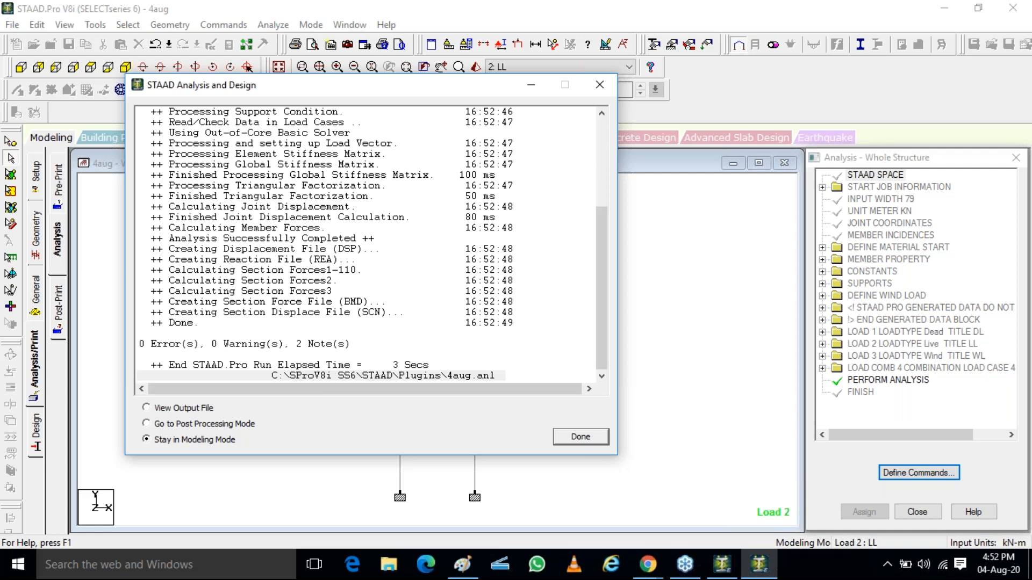
# Go to post-processing mode with load cases DL, LL, WL and combination 4 selected, and show the structure in isometric view
pyautogui.click(182, 409)
pyautogui.click(204, 427)
pyautogui.click(588, 445)
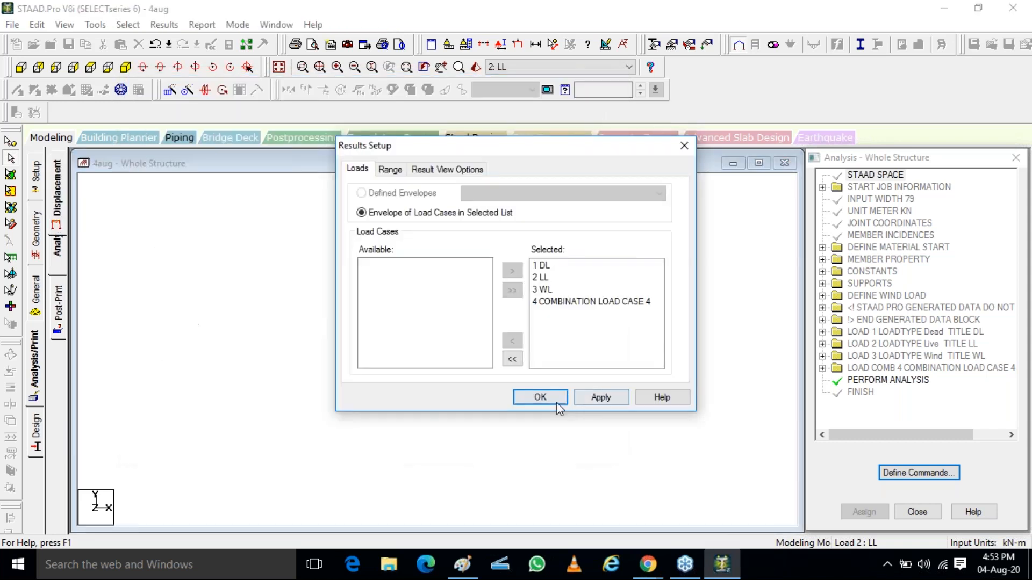
pyautogui.click(540, 398)
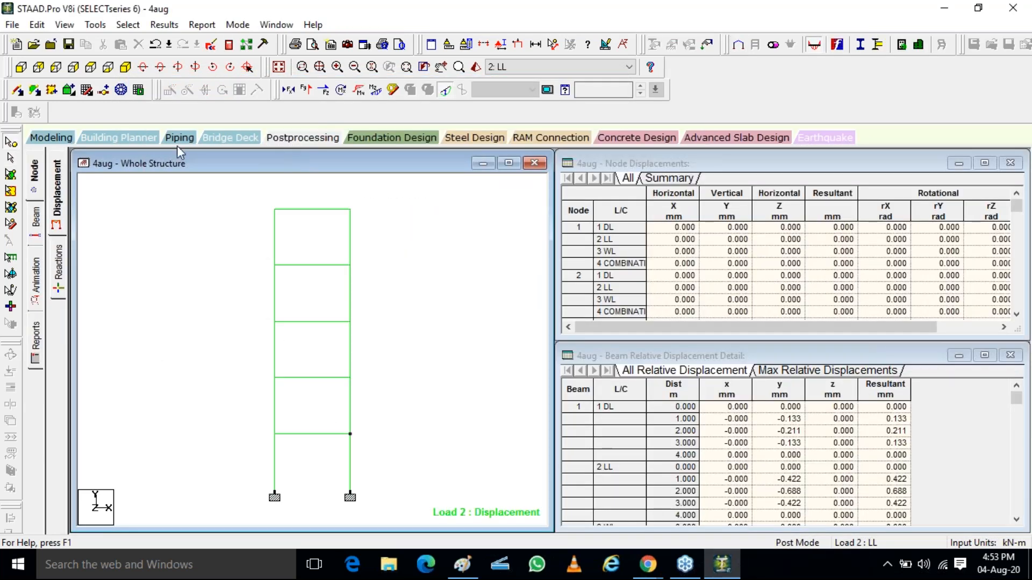
pyautogui.click(126, 67)
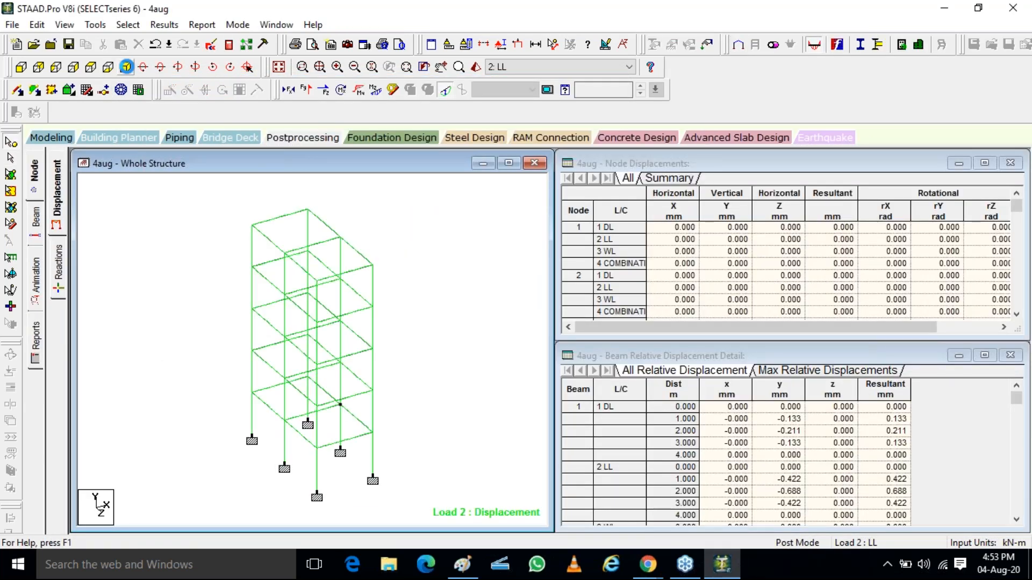
pyautogui.click(1021, 73)
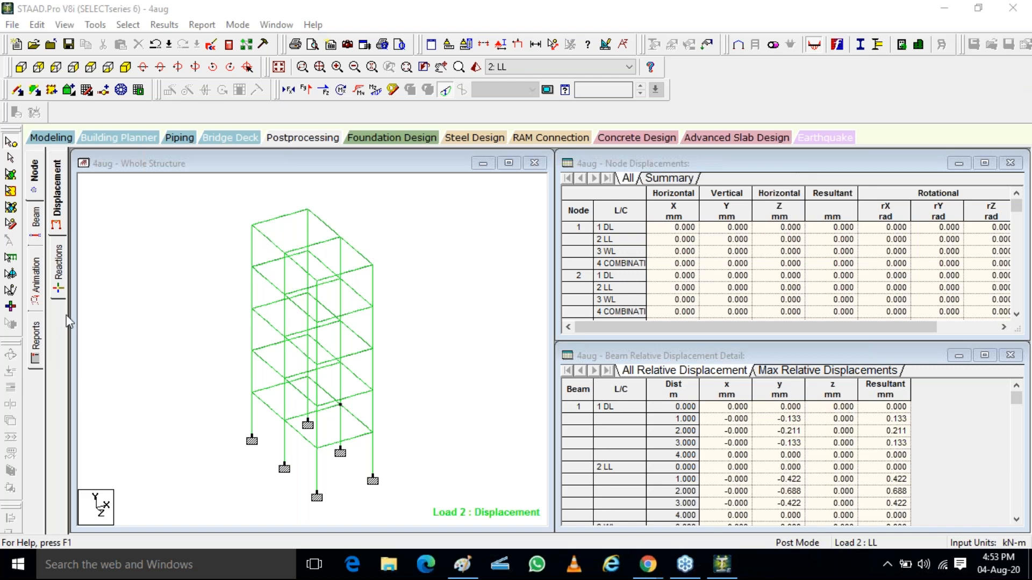
# Animate the structure's deflection under load case 2: LL
pyautogui.click(36, 277)
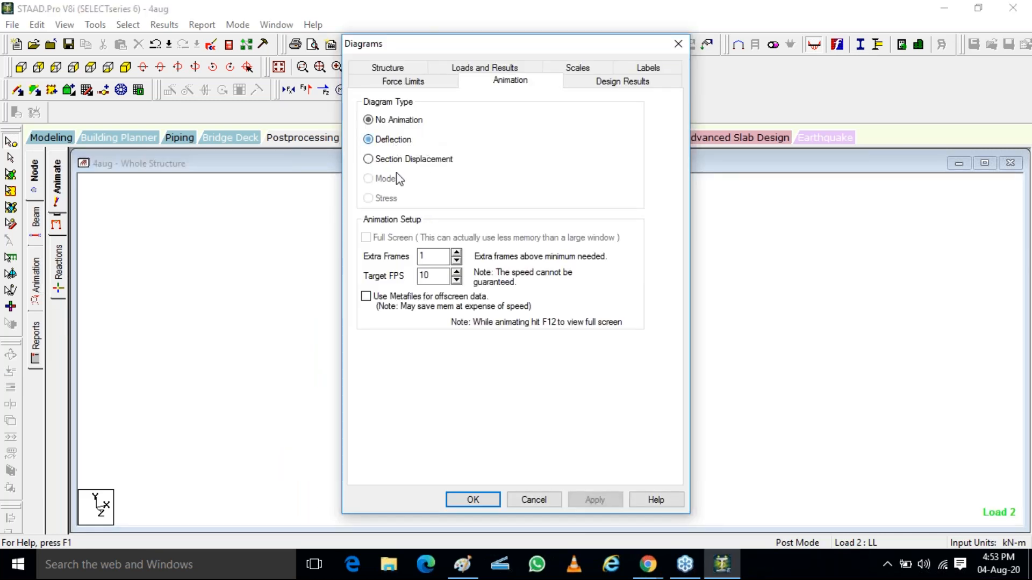
pyautogui.click(594, 499)
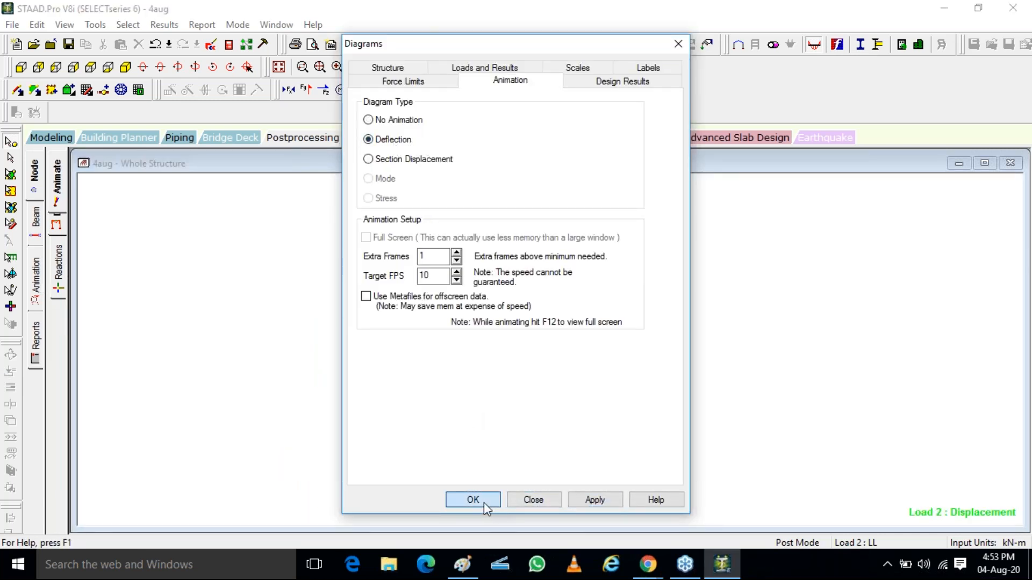
pyautogui.click(484, 502)
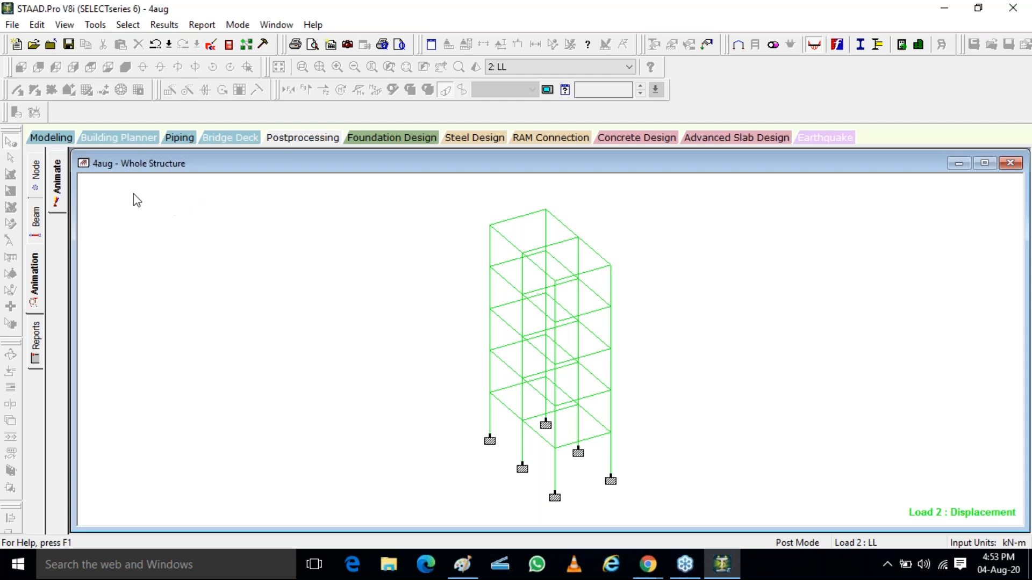
# Return to modeling mode and examine the wind loads in load case 3: WL and the factored loads in combination load case 4
pyautogui.click(51, 137)
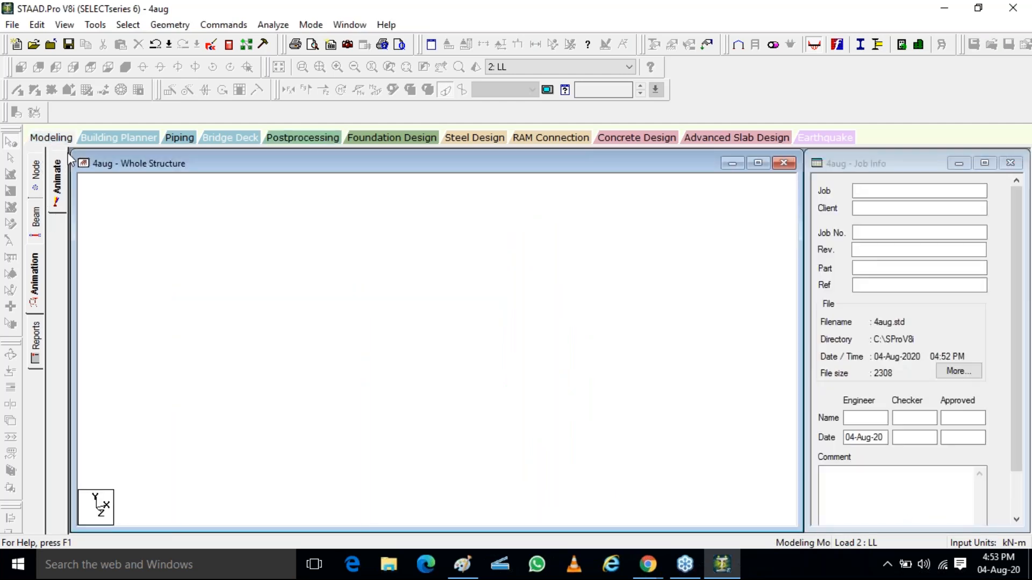
pyautogui.click(38, 287)
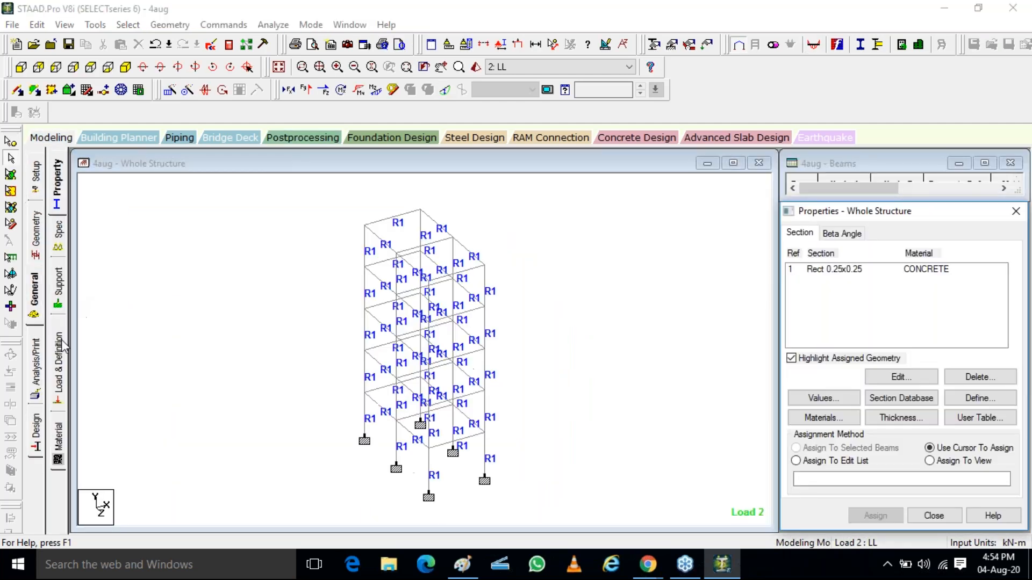
pyautogui.click(60, 350)
pyautogui.click(789, 189)
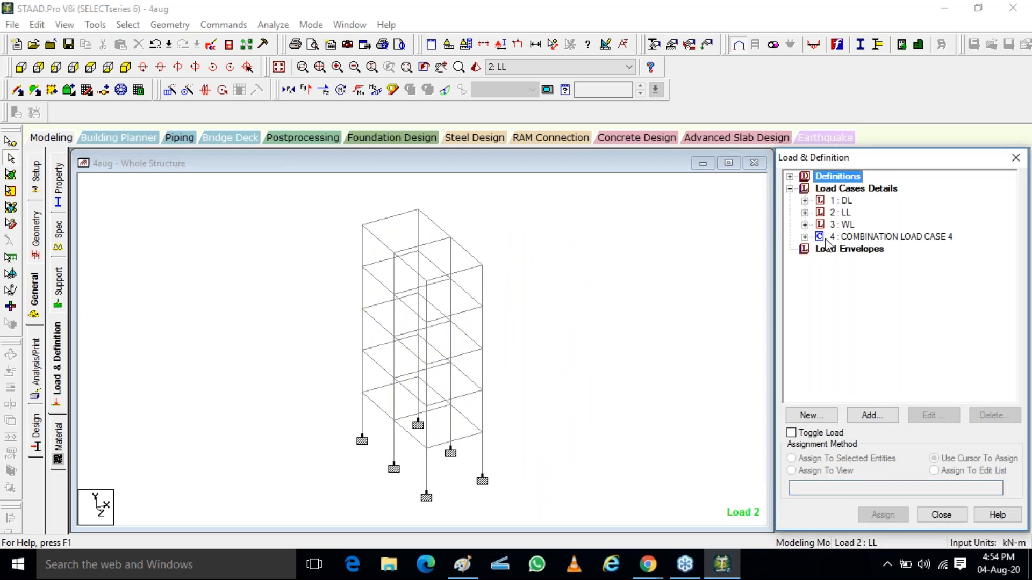
pyautogui.click(805, 225)
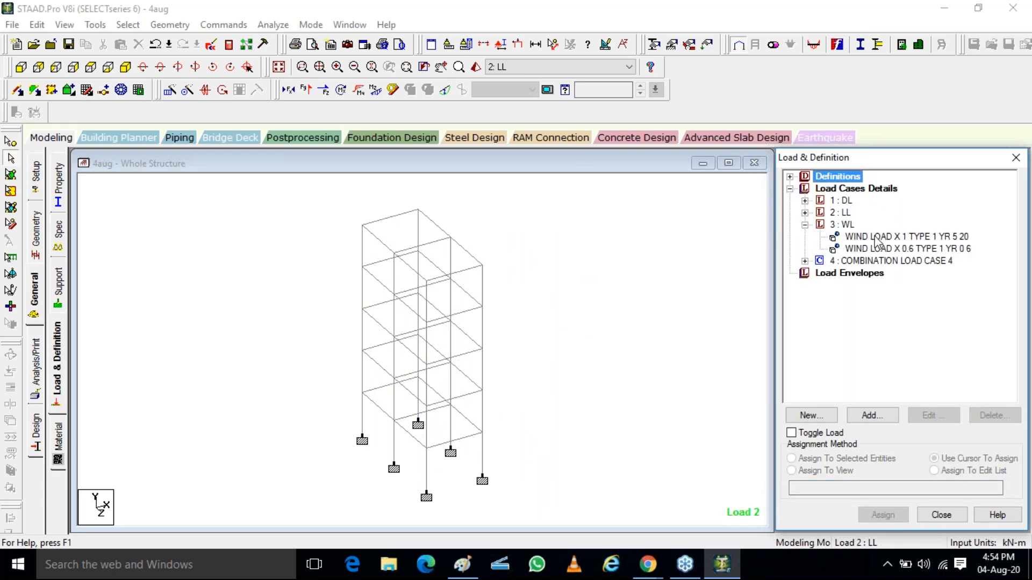
pyautogui.click(805, 261)
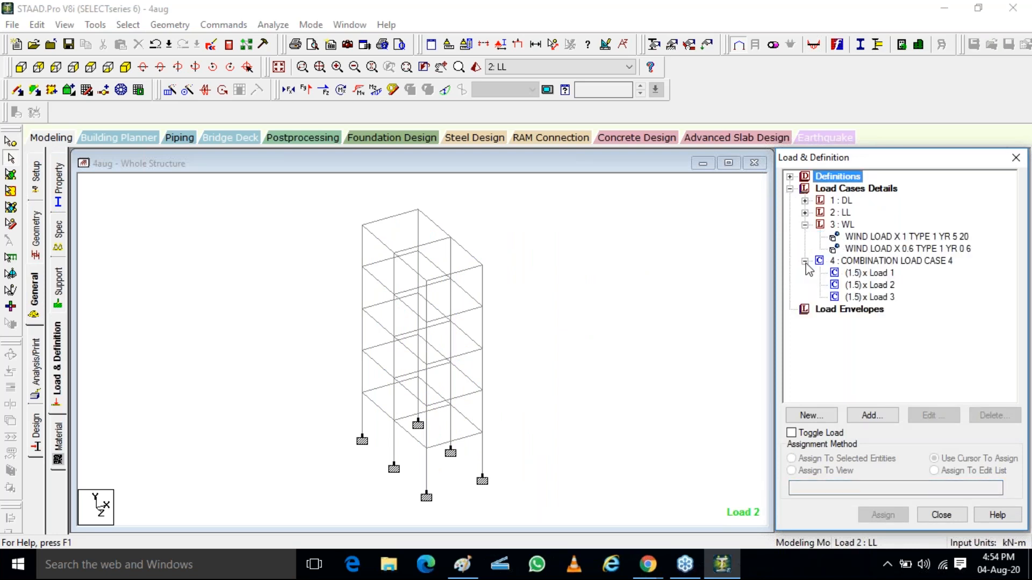
pyautogui.click(855, 298)
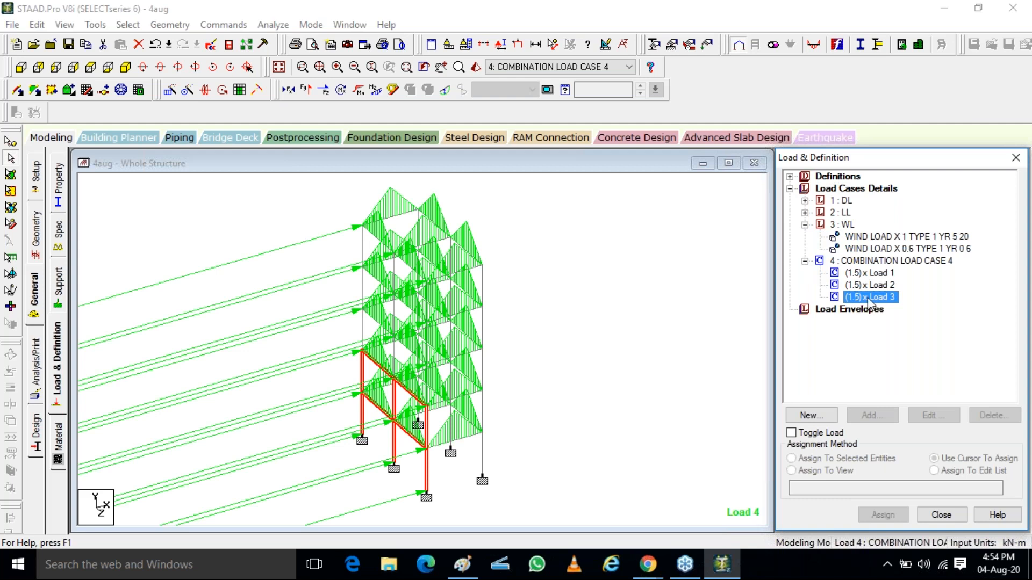
pyautogui.click(870, 273)
# Set the factor of load case 3 in combination load case 4 to 5, deleting the existing result files
pyautogui.click(868, 261)
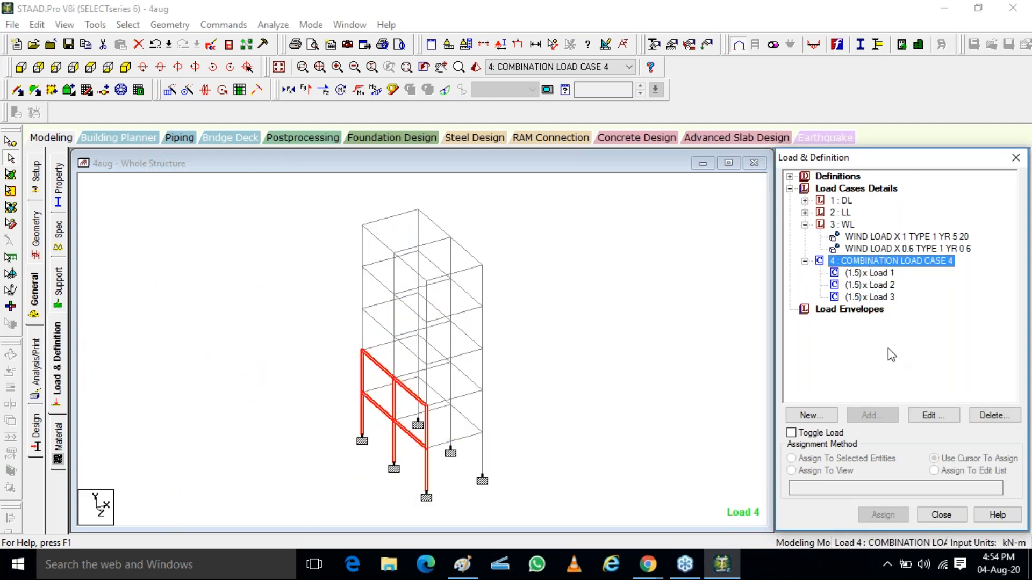
pyautogui.click(932, 418)
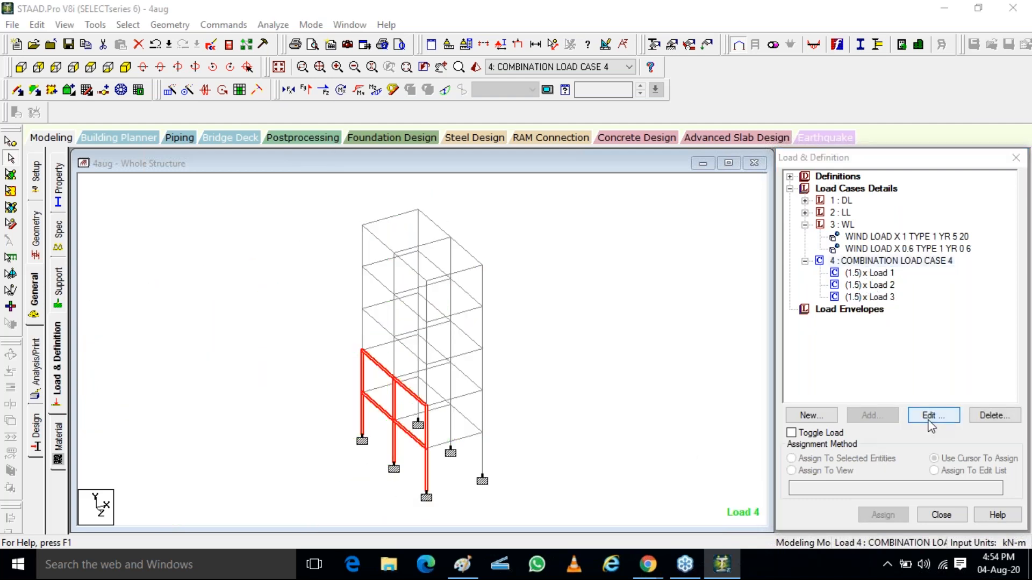
pyautogui.click(618, 298)
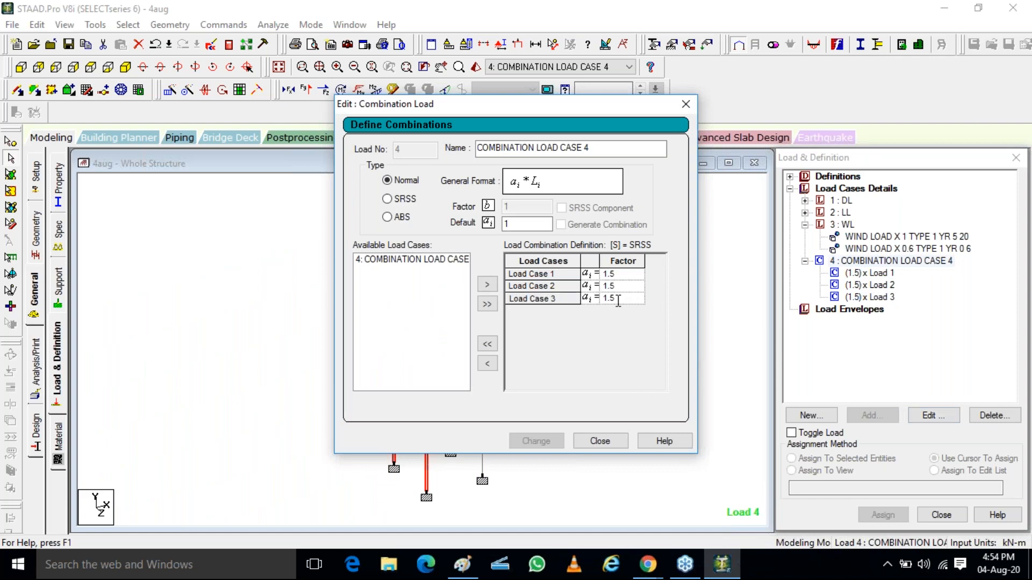
pyautogui.press('BackSpace')
pyautogui.press('BackSpace')
pyautogui.write('5')
pyautogui.click(553, 441)
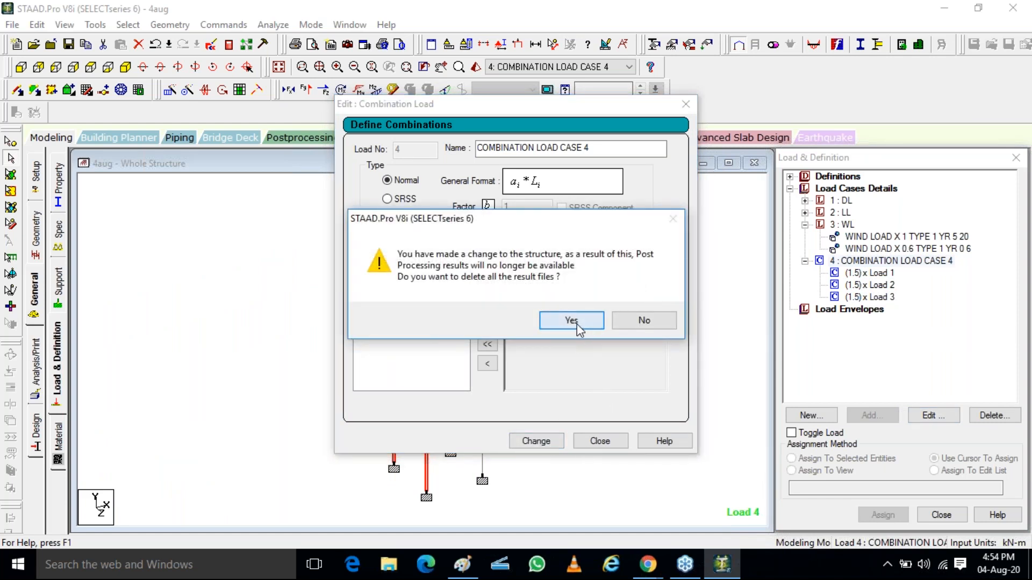
pyautogui.click(572, 321)
pyautogui.click(600, 441)
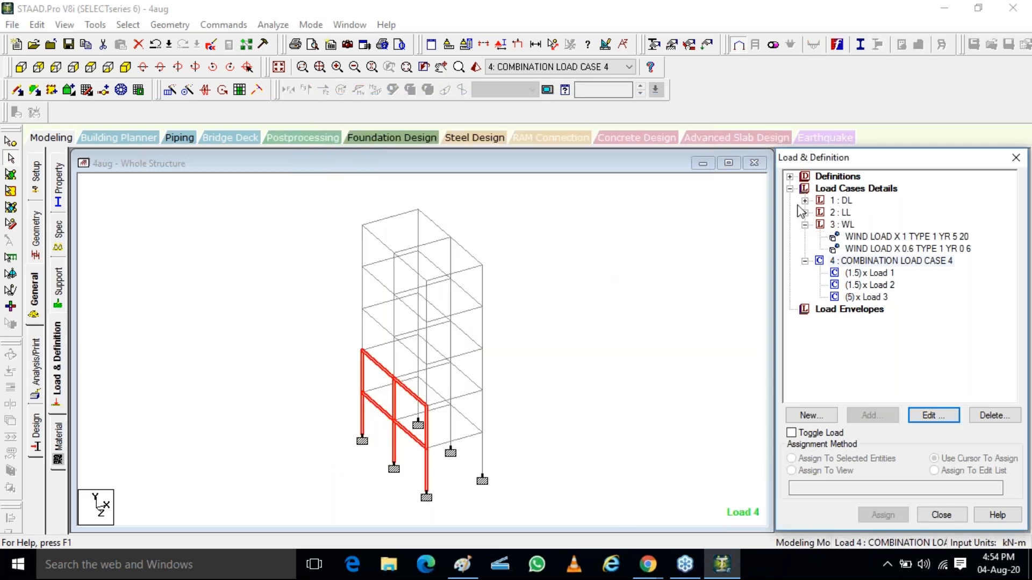
# Recalculate the intensity of wind definition TYPE 1 as per ASCE-7 with a basic wind speed of 60 m/sec and apply the change
pyautogui.click(790, 177)
pyautogui.click(805, 212)
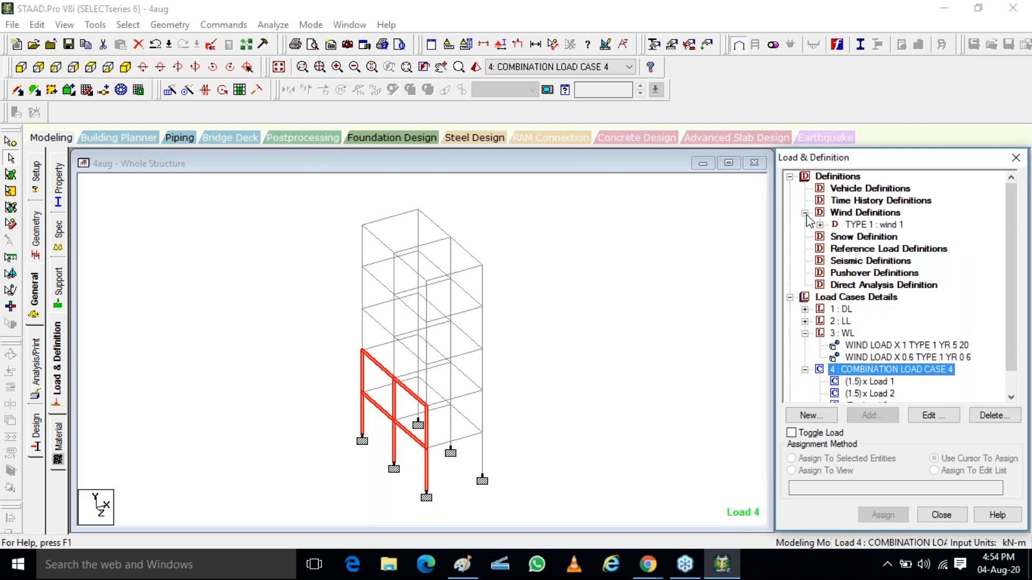
pyautogui.click(855, 225)
pyautogui.click(820, 225)
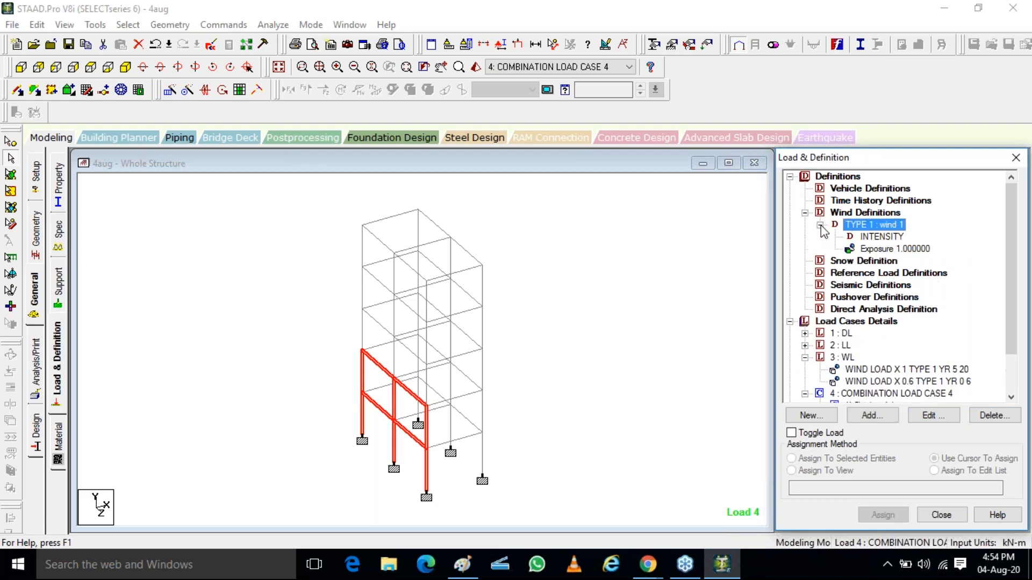
pyautogui.doubleClick(881, 236)
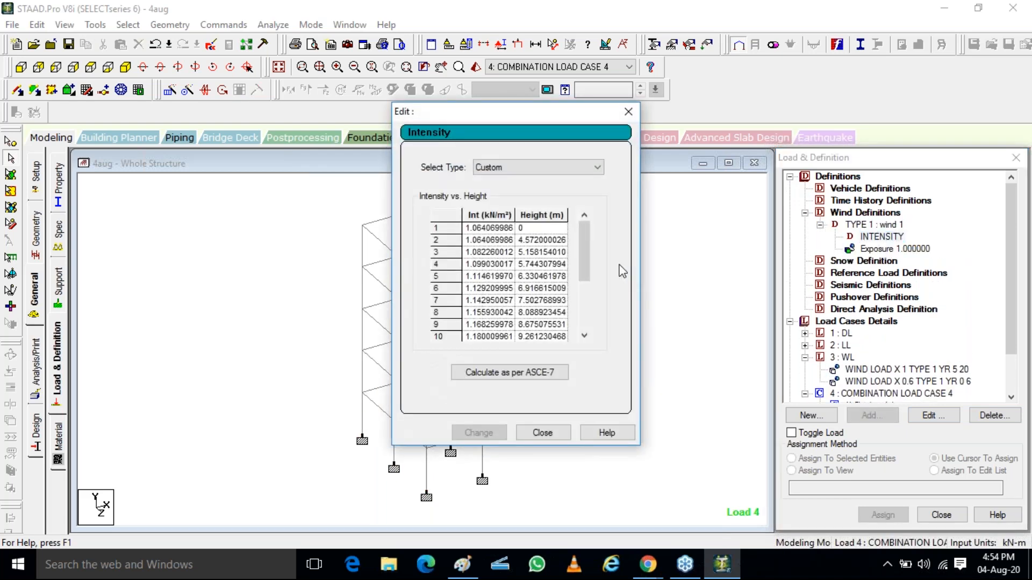
pyautogui.click(510, 372)
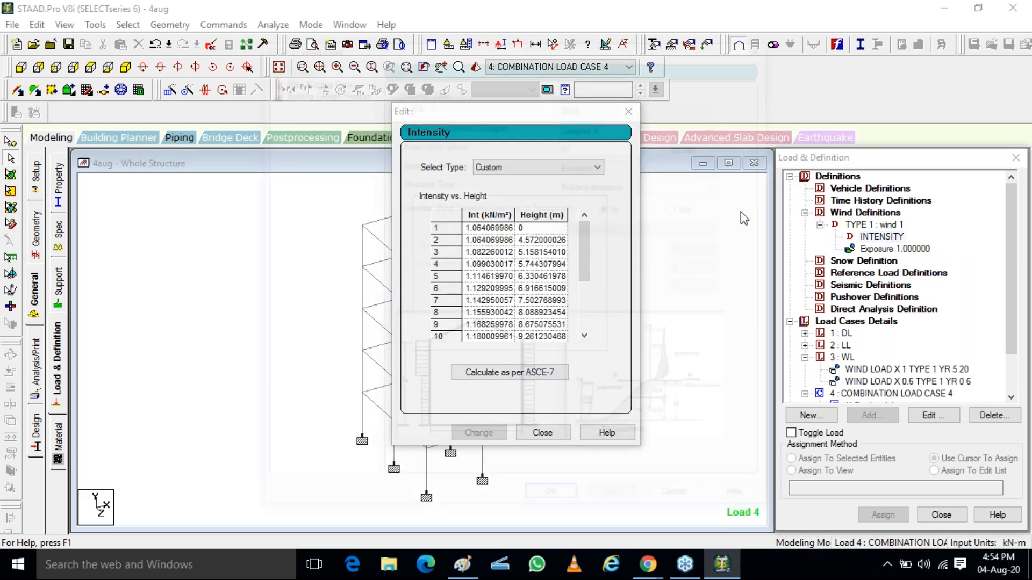
pyautogui.press('BackSpace')
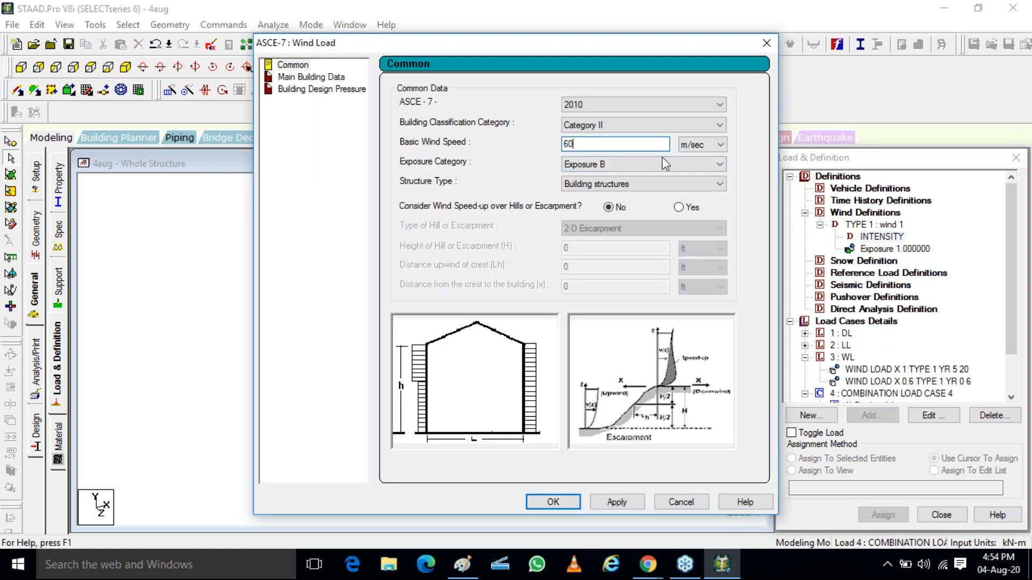
pyautogui.write('60')
pyautogui.click(612, 502)
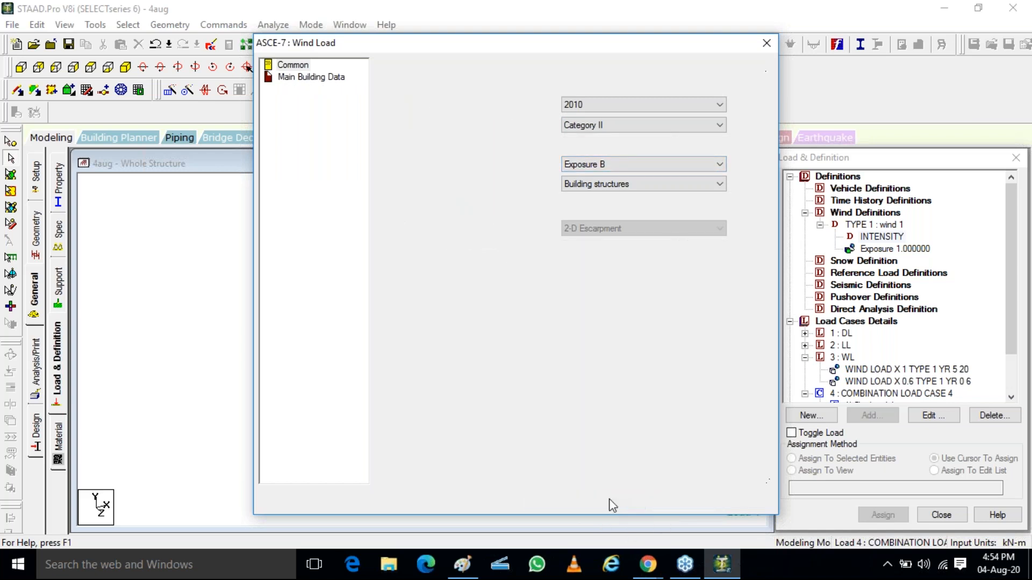
pyautogui.click(553, 502)
pyautogui.click(578, 320)
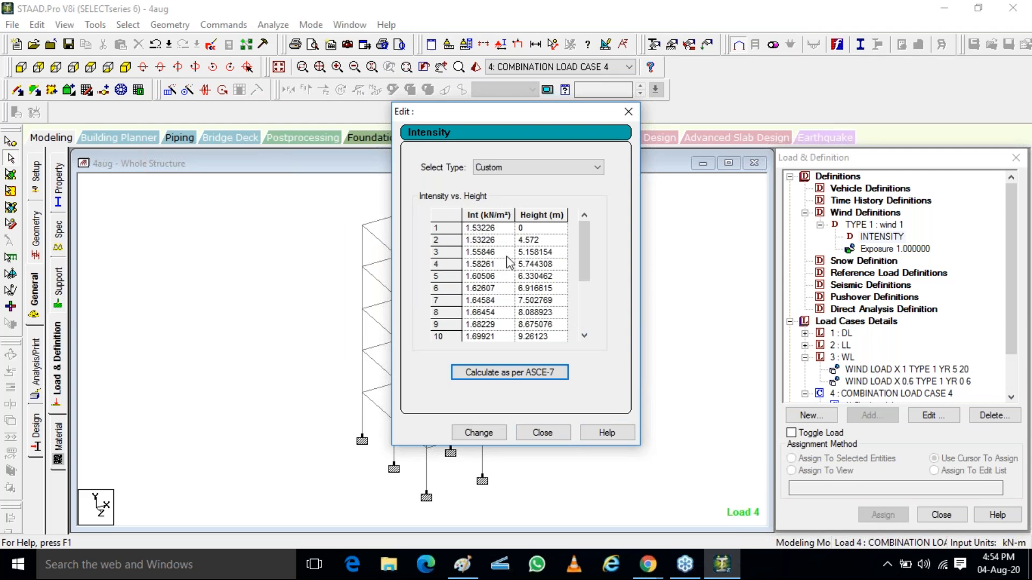
pyautogui.click(483, 434)
pyautogui.click(536, 435)
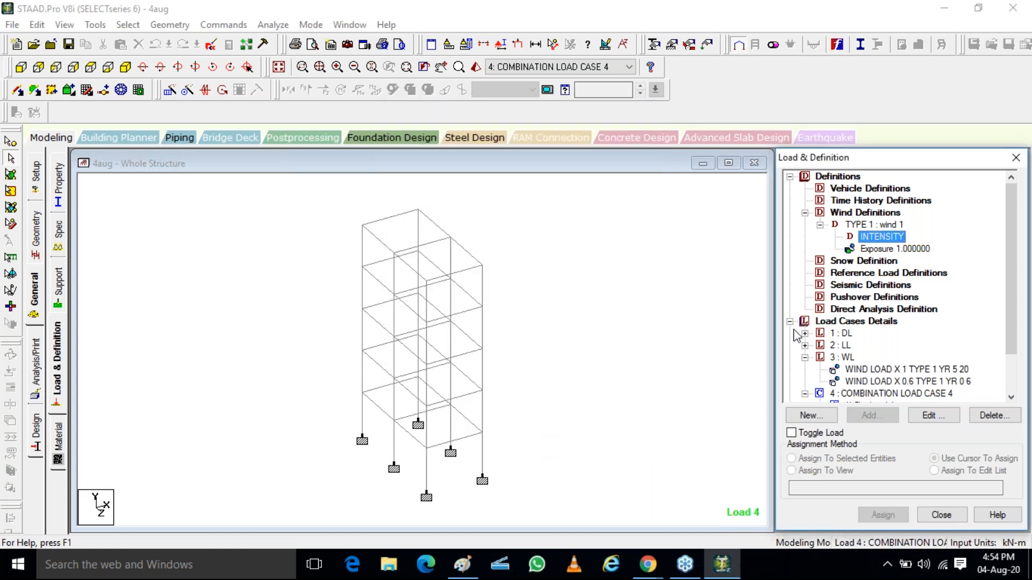
# Rerun the analysis with the revised wind intensity and combination factor, saving the modified structure first
pyautogui.click(314, 288)
pyautogui.click(271, 25)
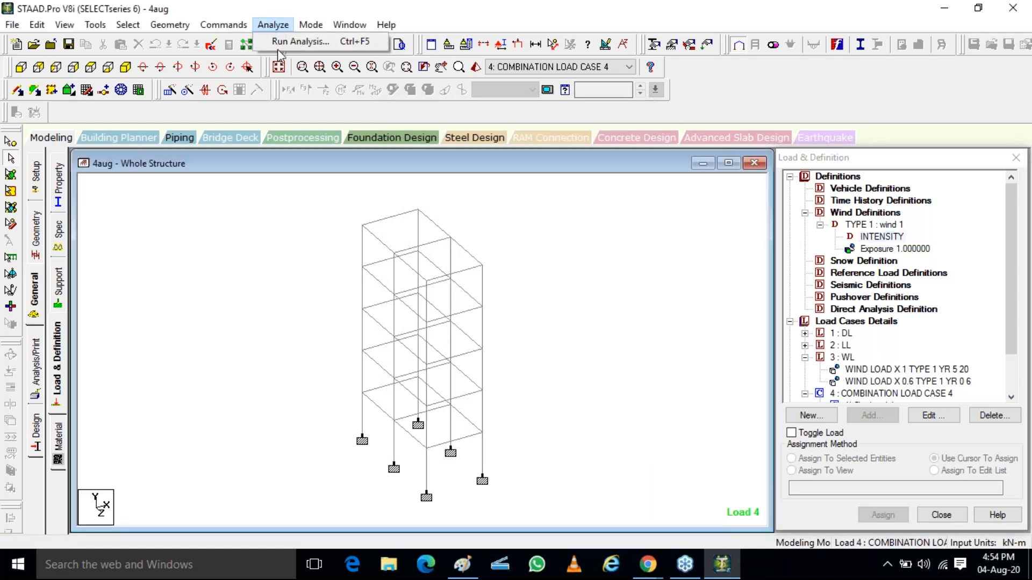
pyautogui.click(295, 37)
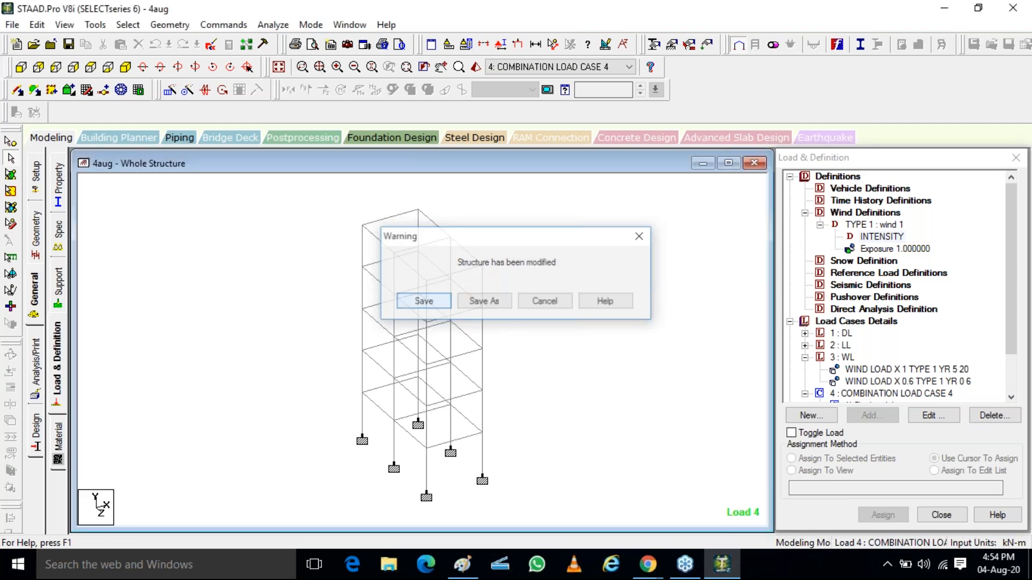
pyautogui.click(428, 302)
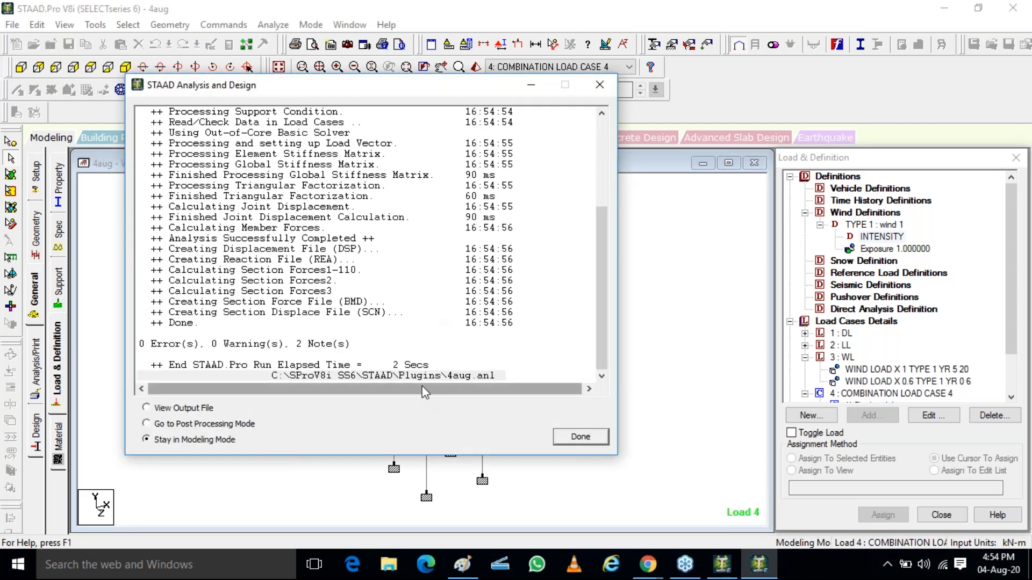
# Open the new results in post-processing mode with all four load cases selected
pyautogui.click(237, 425)
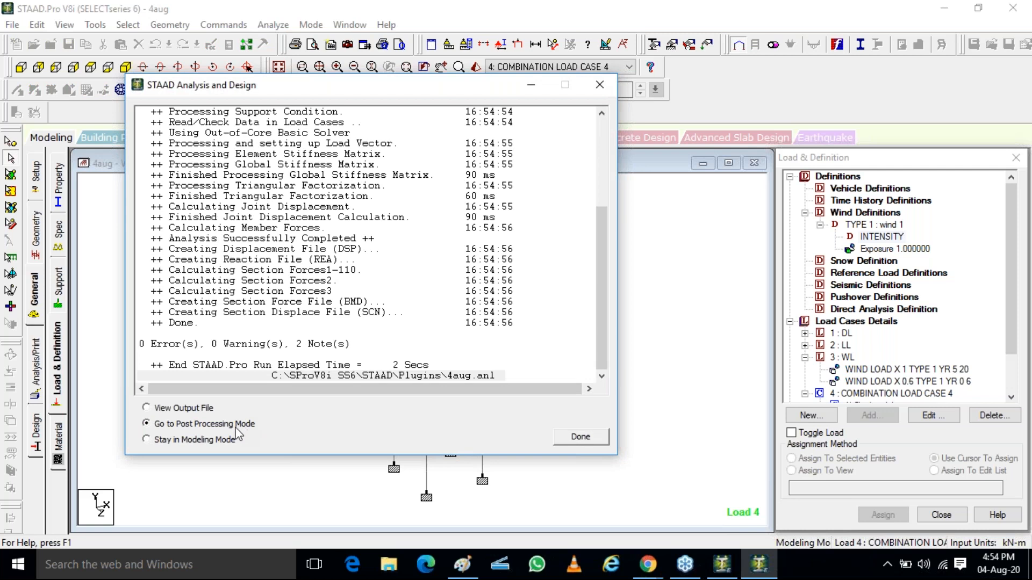
pyautogui.click(598, 436)
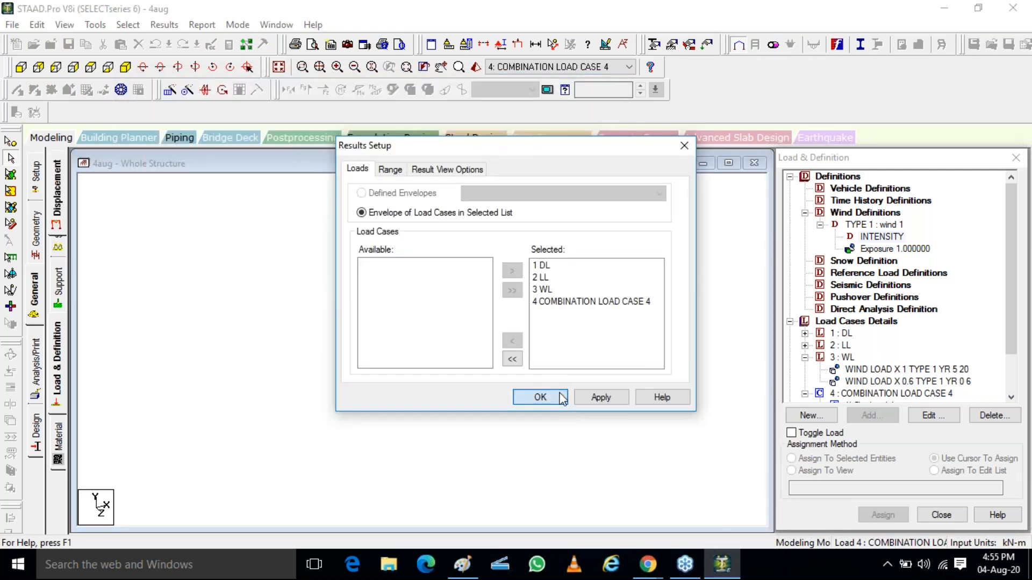
pyautogui.click(543, 396)
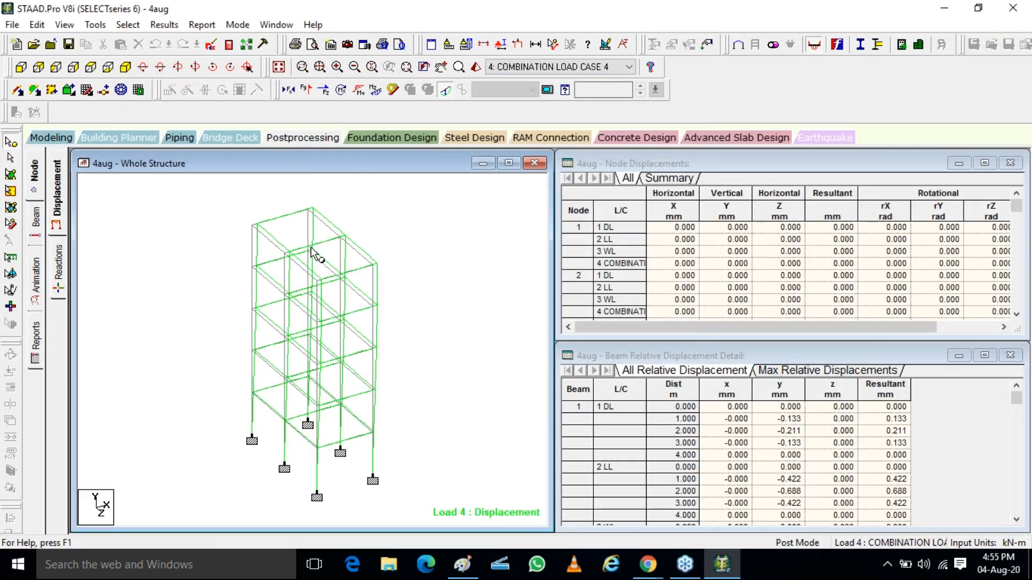
# Animate the structure's deflection under combination load case 4
pyautogui.click(36, 274)
pyautogui.click(369, 140)
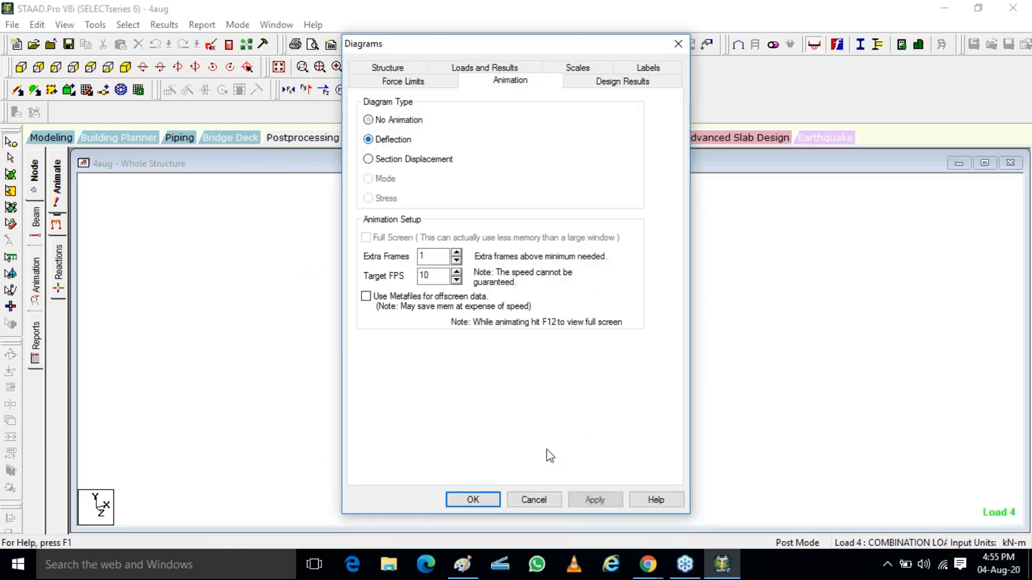
pyautogui.click(580, 499)
pyautogui.click(485, 501)
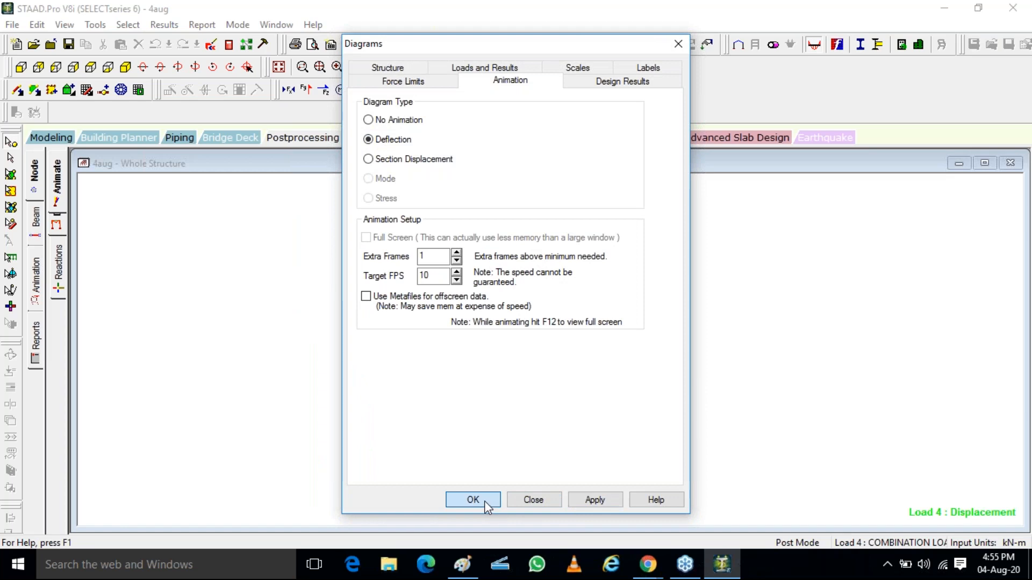